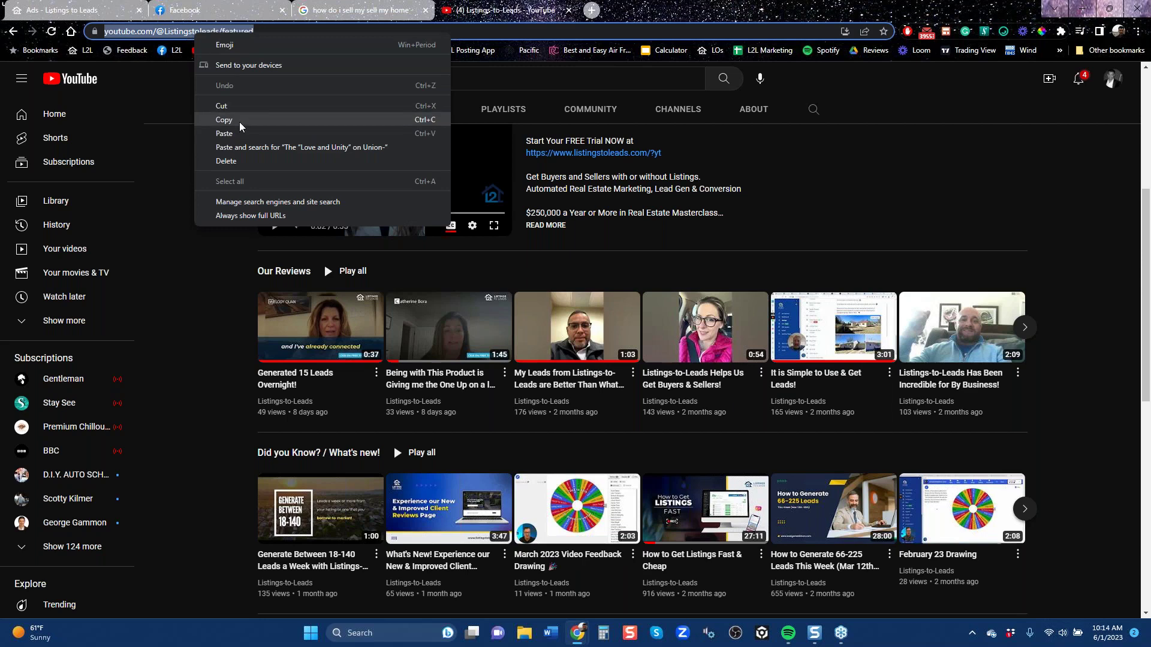
- Copy the Listings-to-Leads YouTube channel's address and look over the channel's home page
click(240, 126)
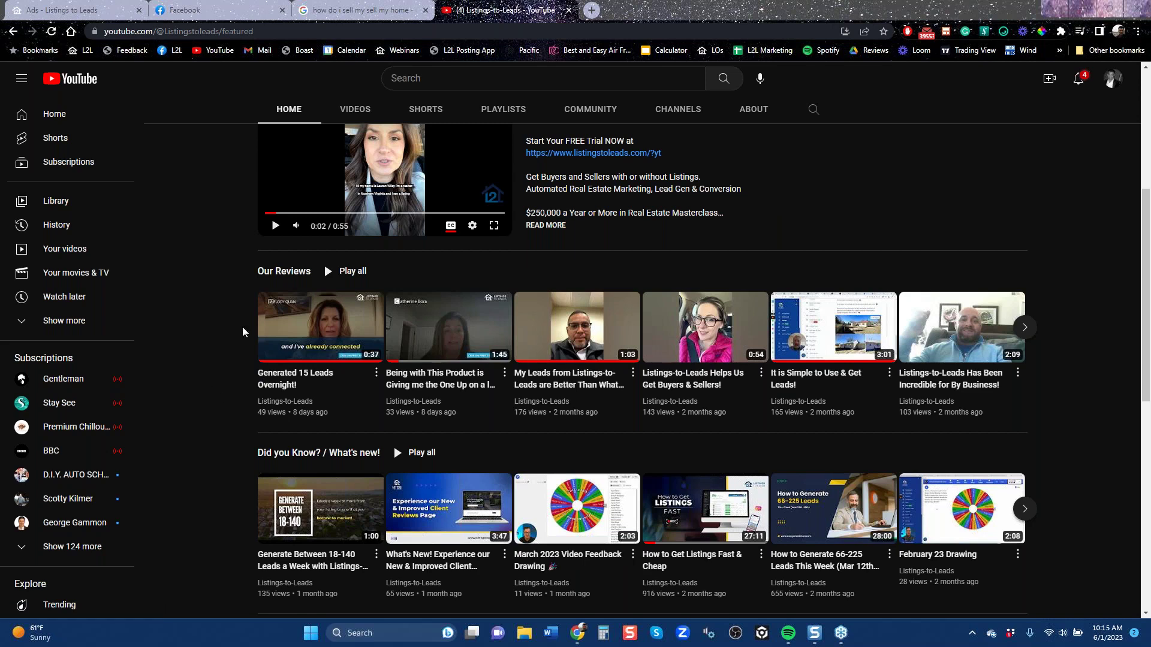
scroll(338, 261, up, 5)
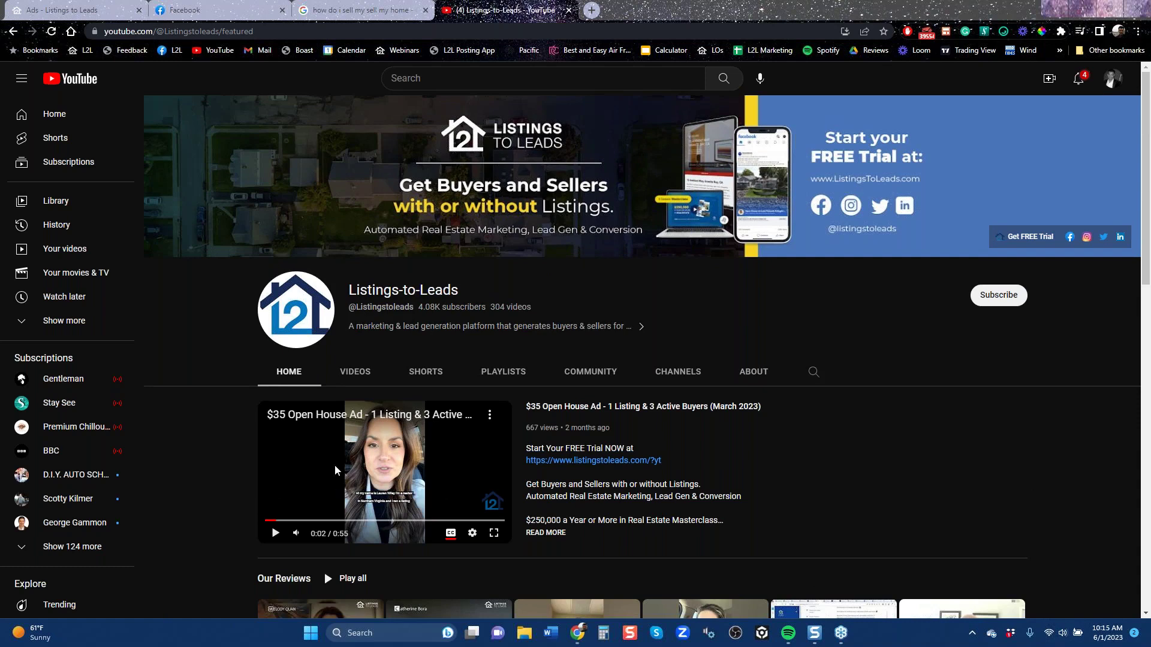
scroll(225, 232, down, 6)
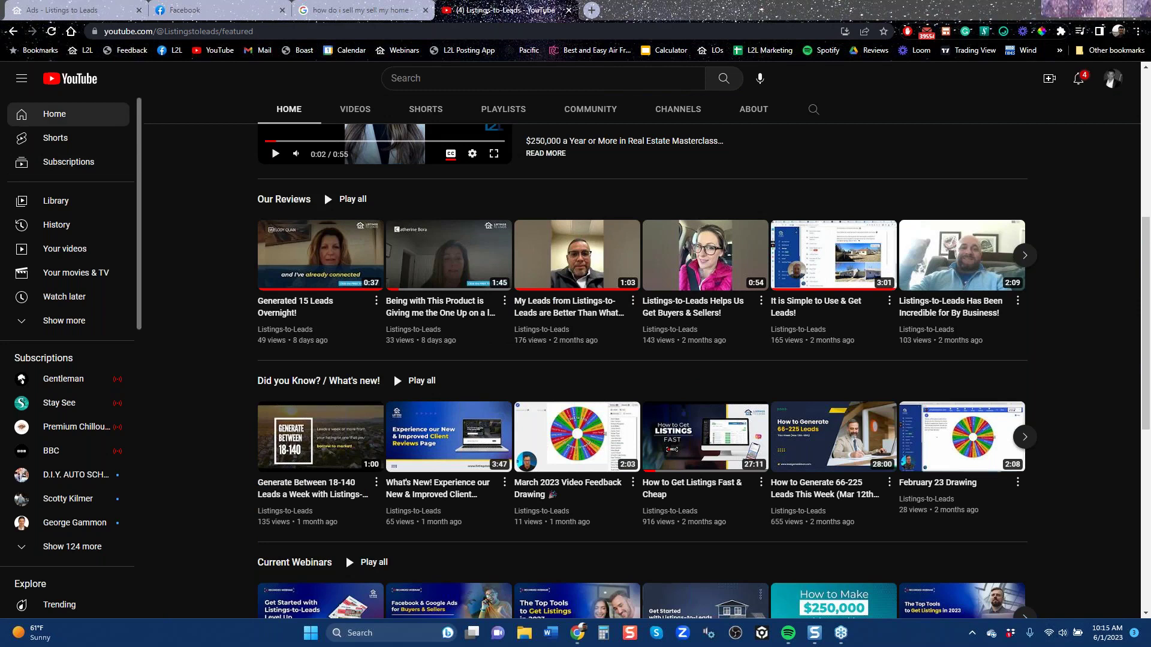
- Switch to the Listings to Leads Ads page and review the available Facebook ad types
click(107, 13)
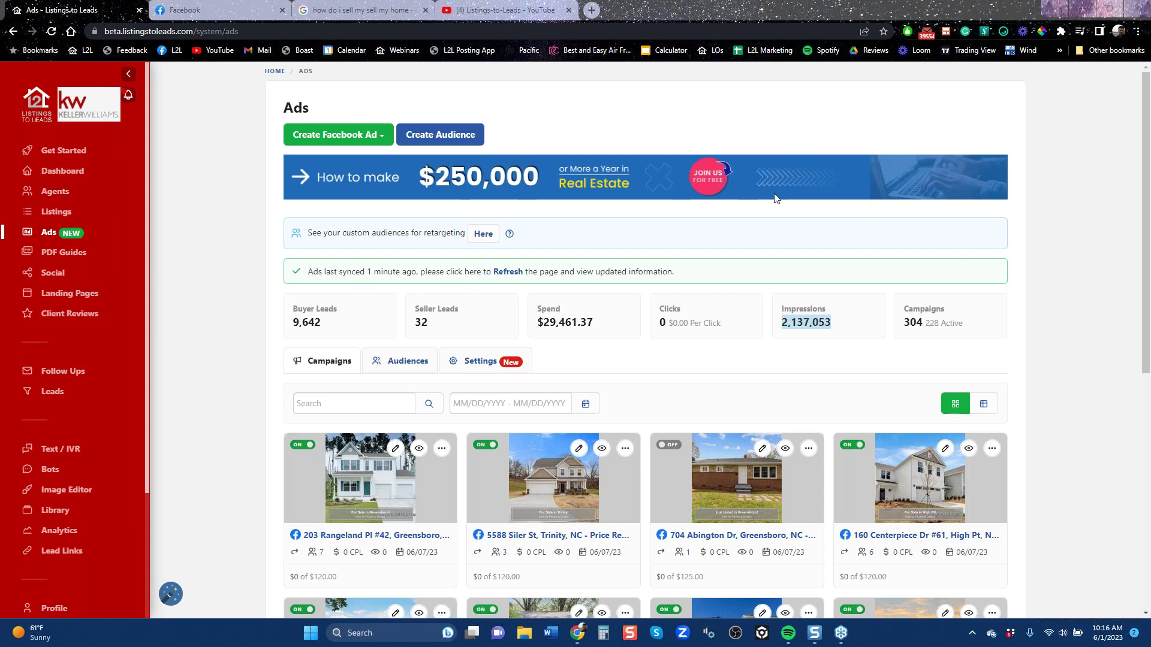
click(355, 138)
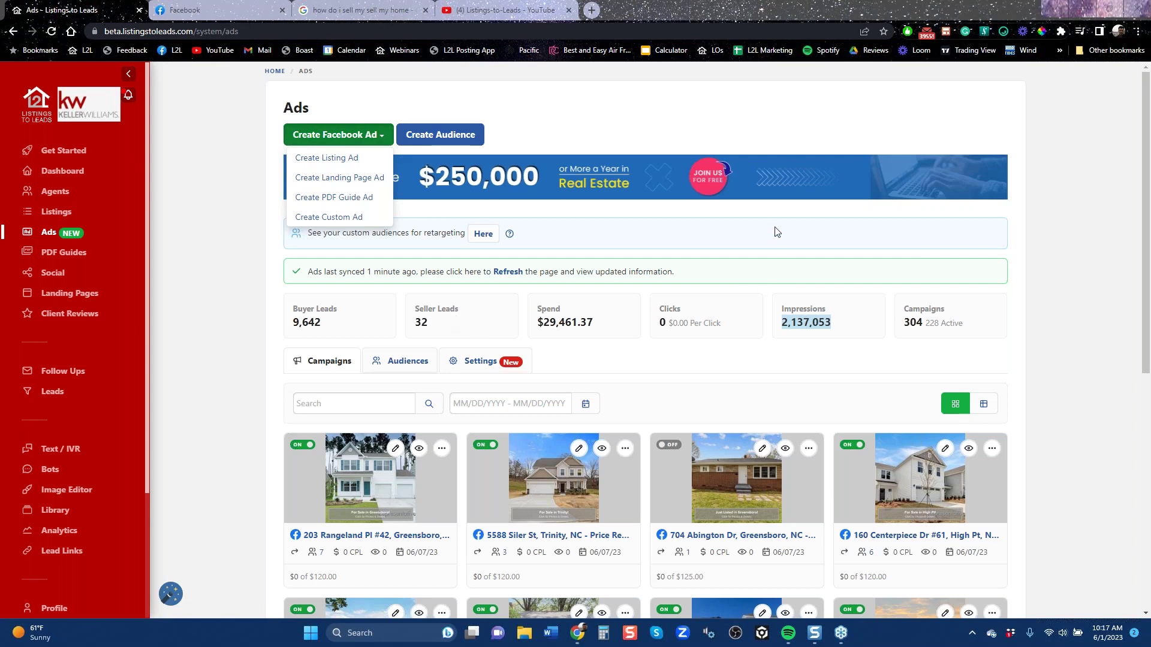
click(336, 135)
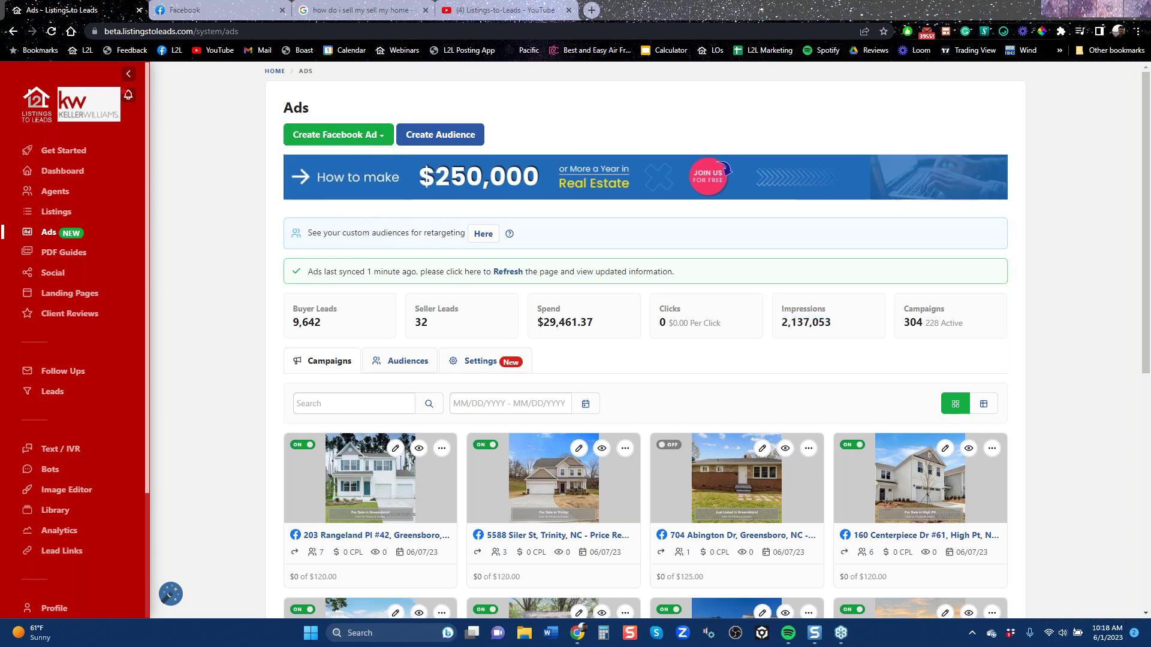
click(328, 142)
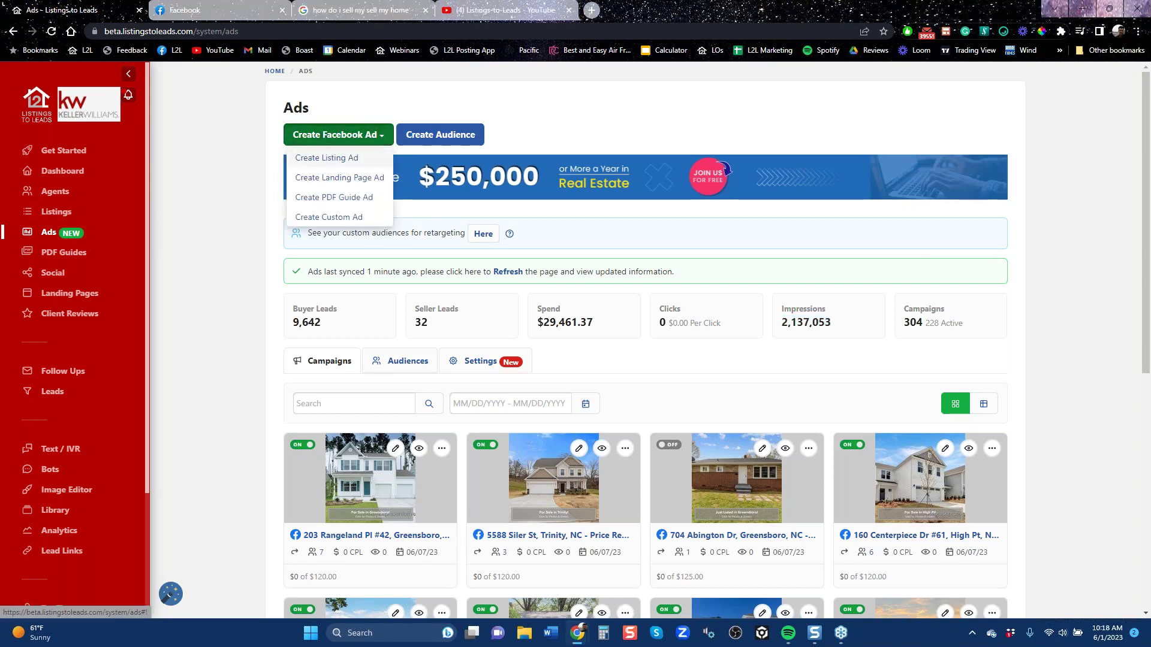
click(338, 158)
click(579, 254)
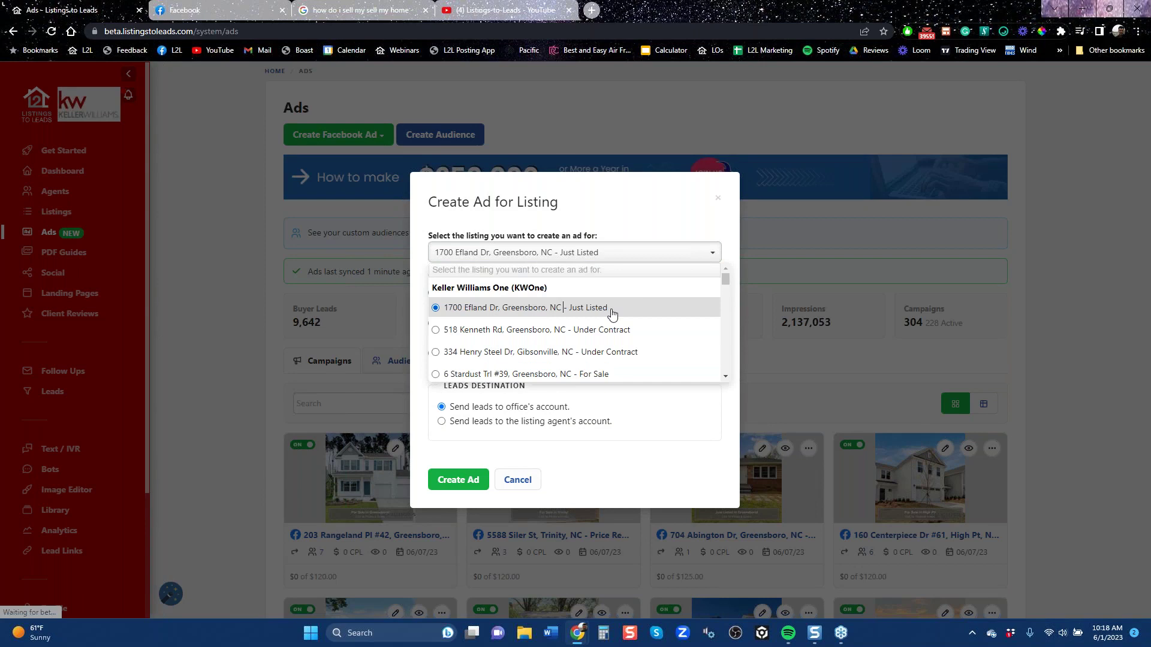
click(659, 497)
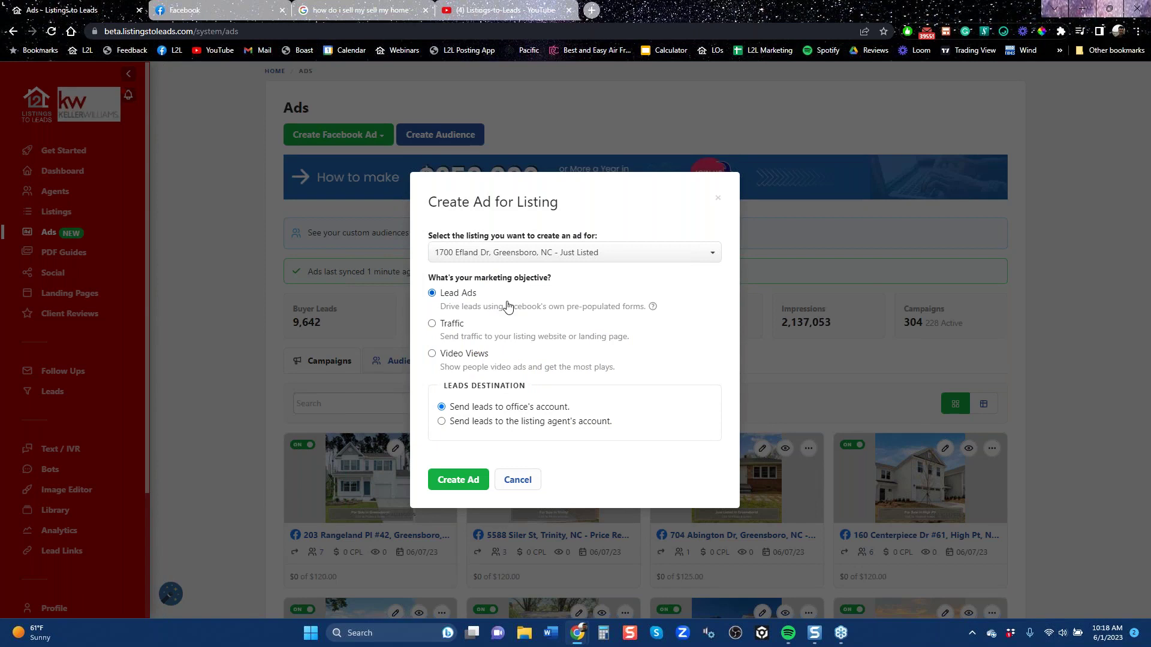
click(473, 481)
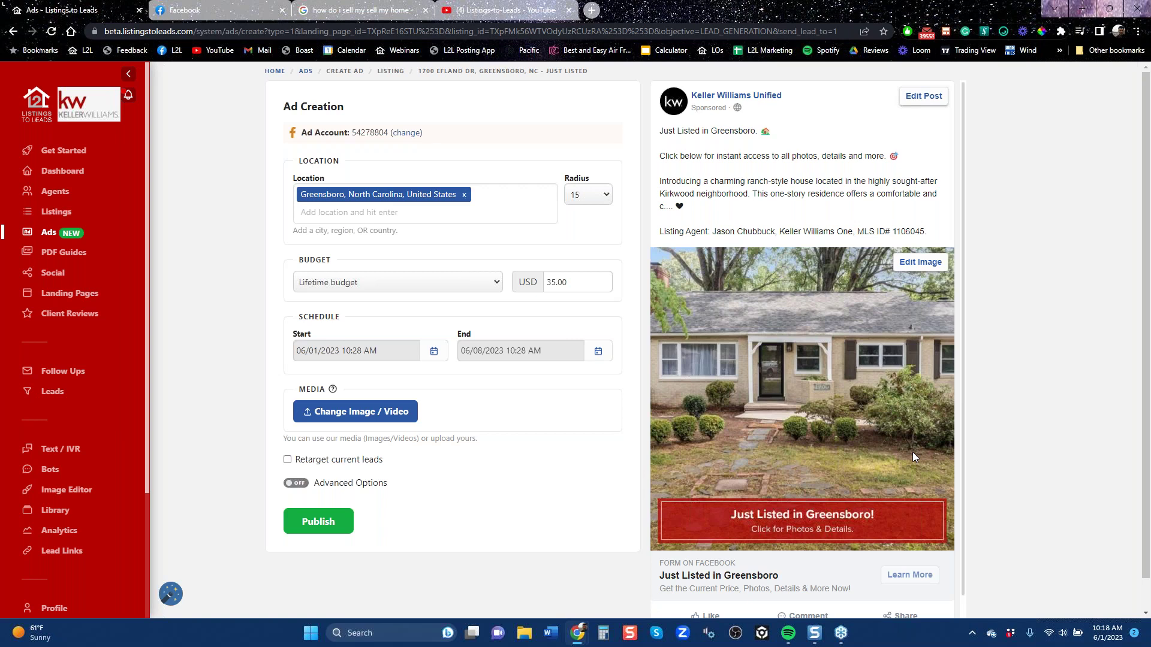
- Inspect the listing ad's end-date calendar and budget, and return to the Ads overview without publishing
click(599, 358)
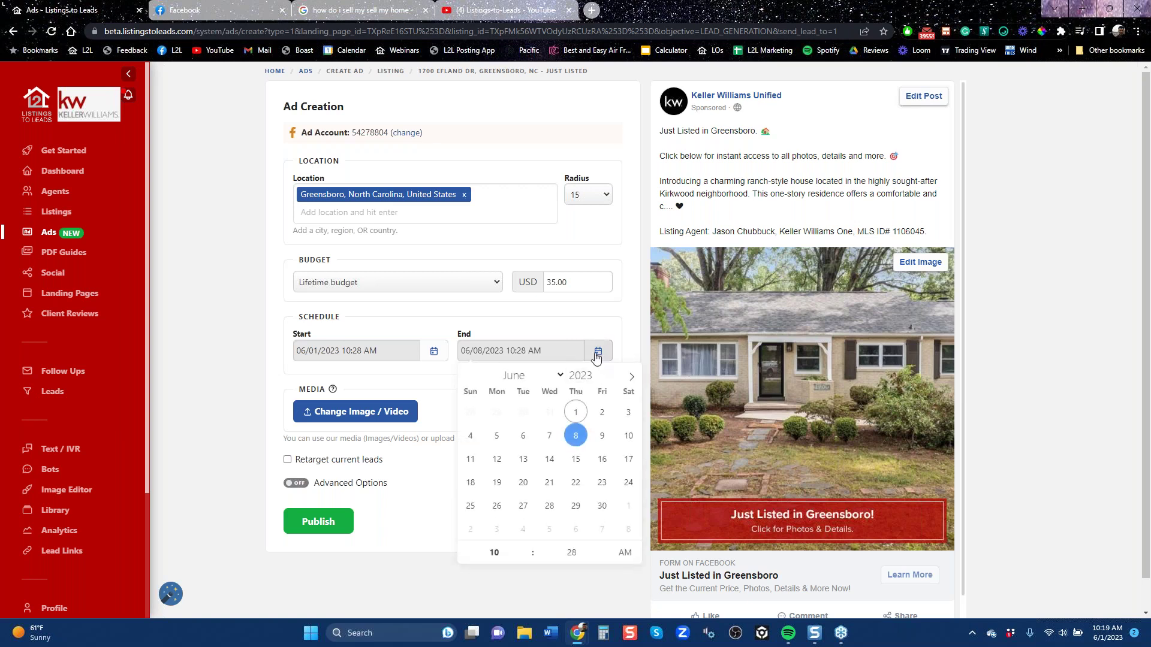
click(588, 281)
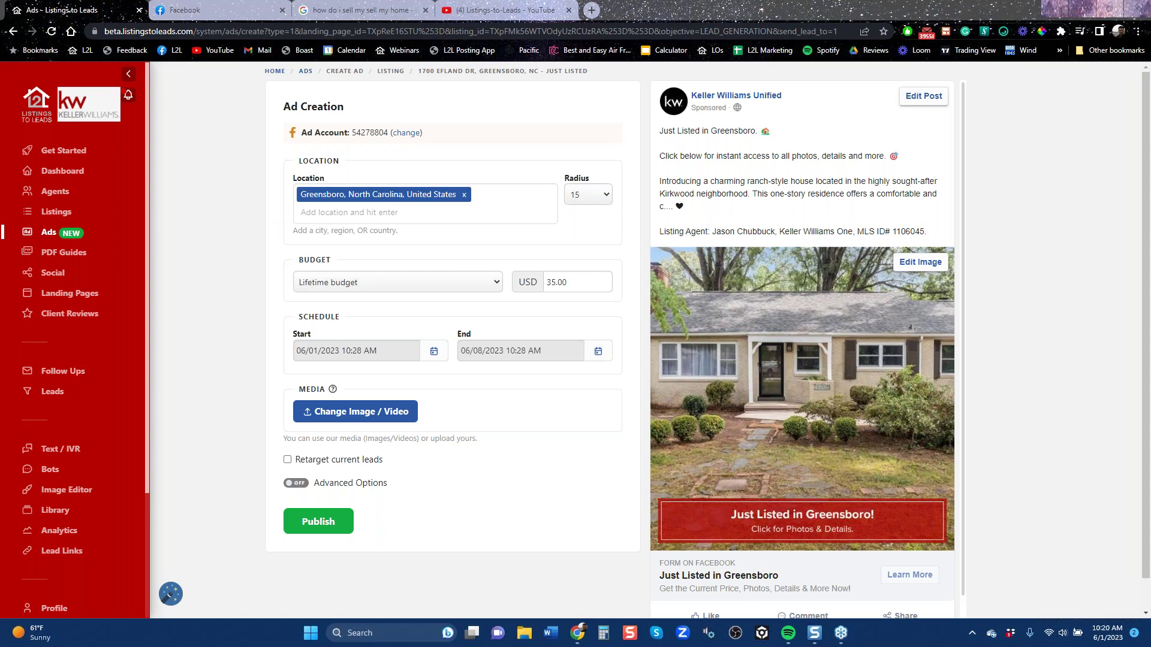
click(13, 32)
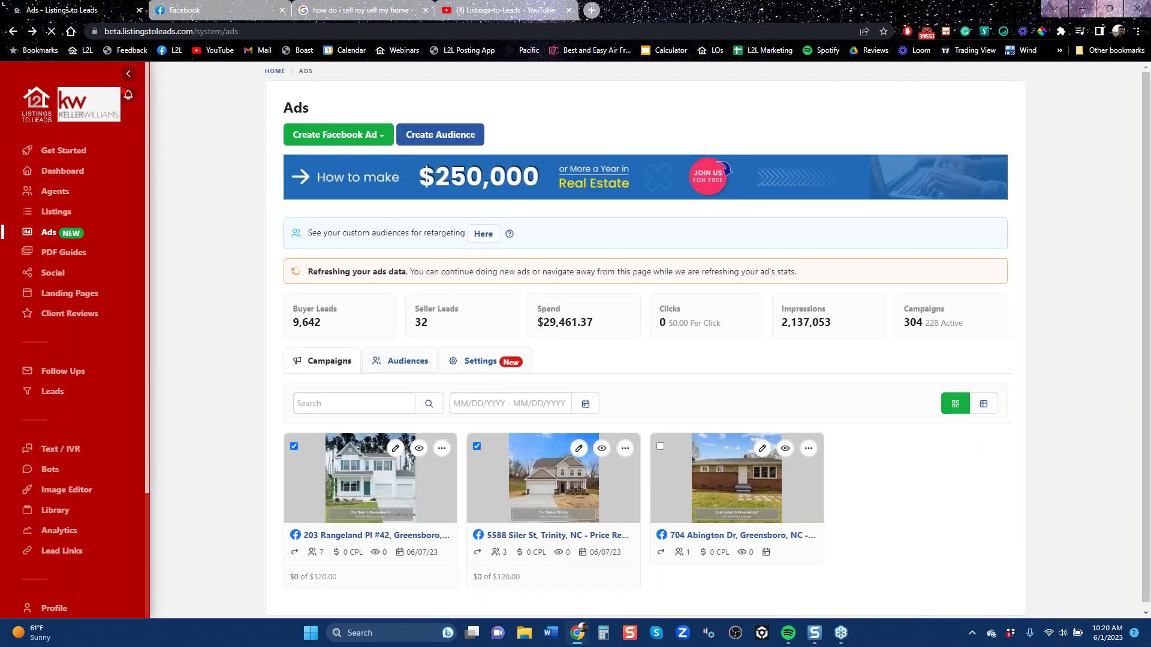
click(377, 139)
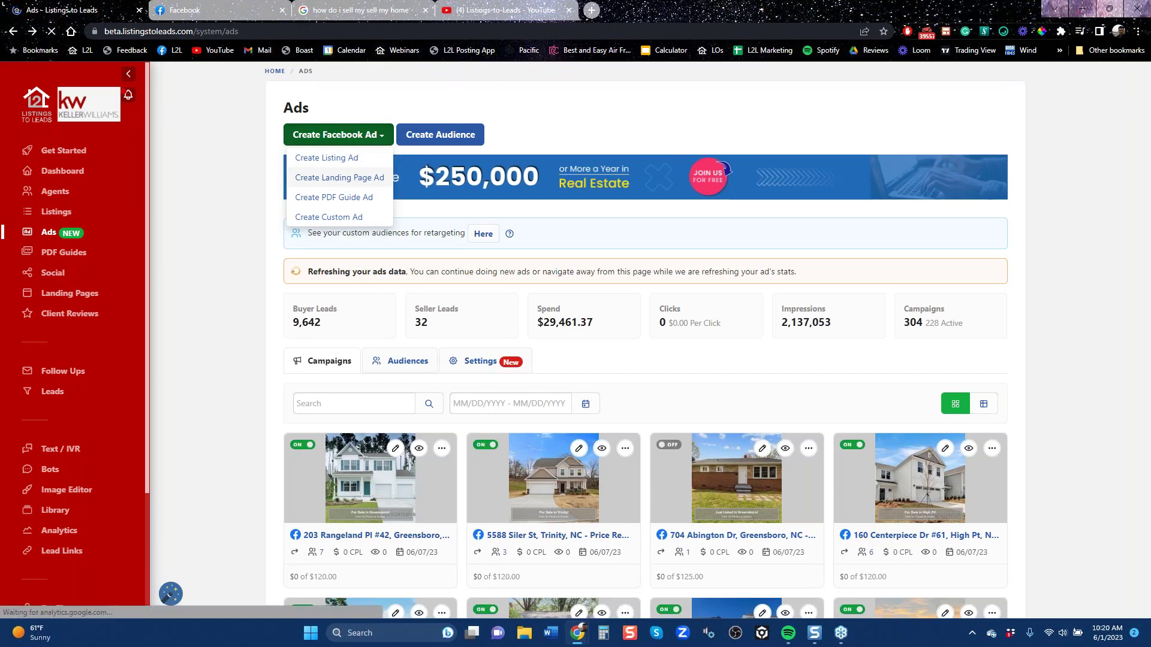
click(339, 177)
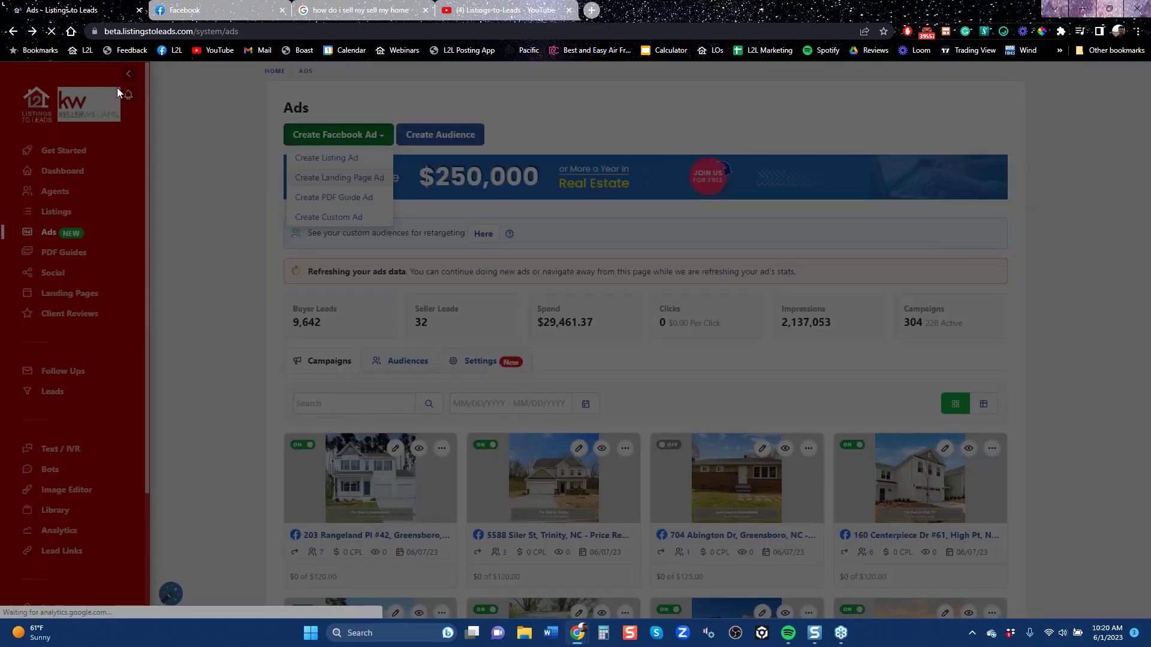
click(12, 32)
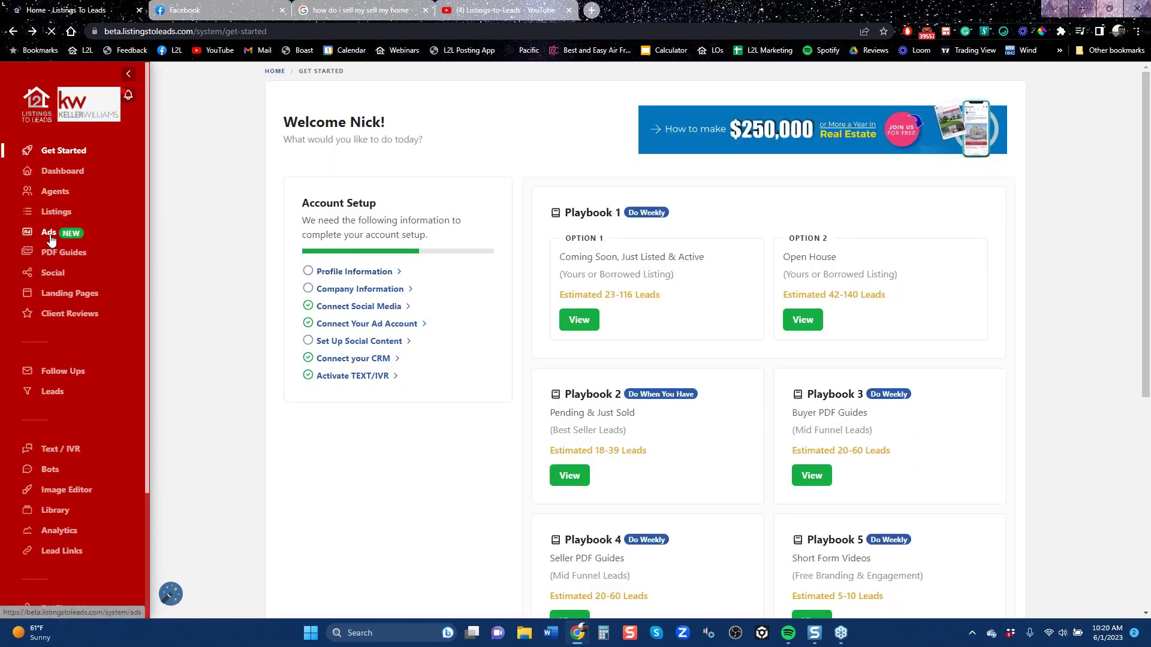
click(50, 240)
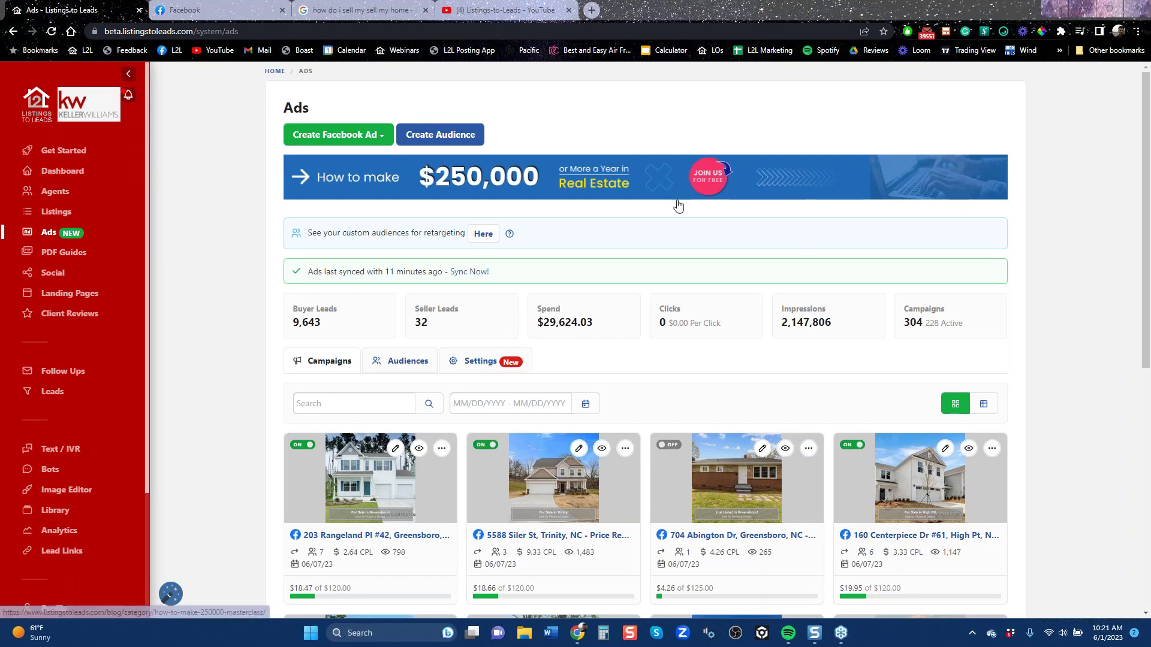
- Open the PDF guide ad selection, filter it to Buyer PDF Guides, browse the available guides, and close it
click(370, 143)
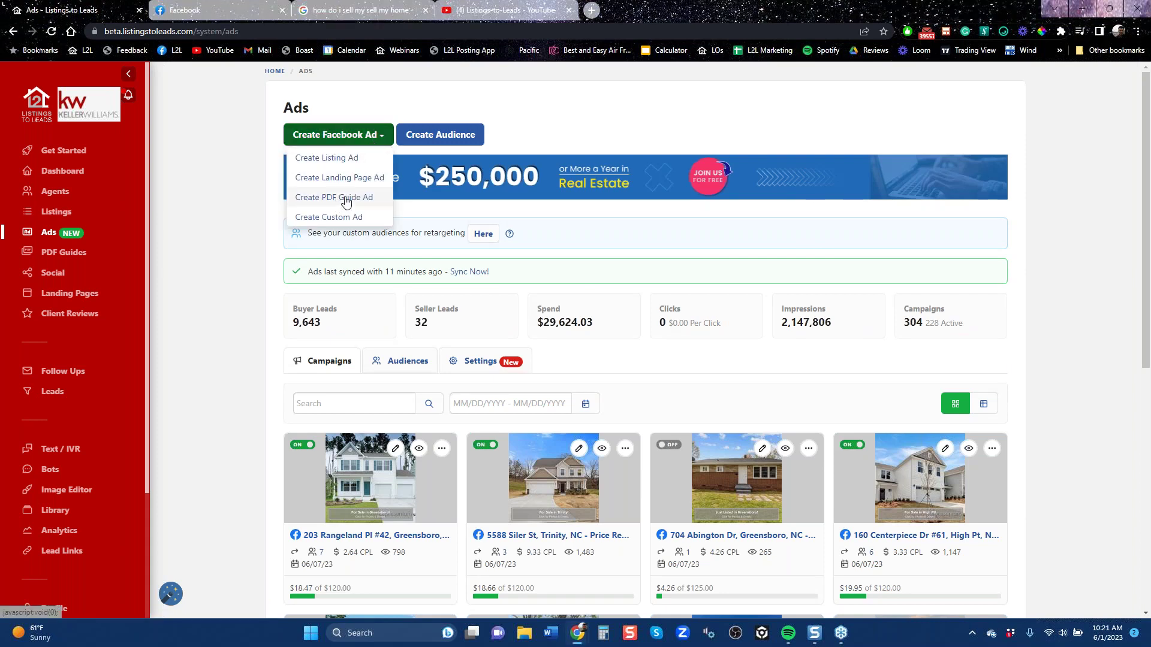
click(346, 199)
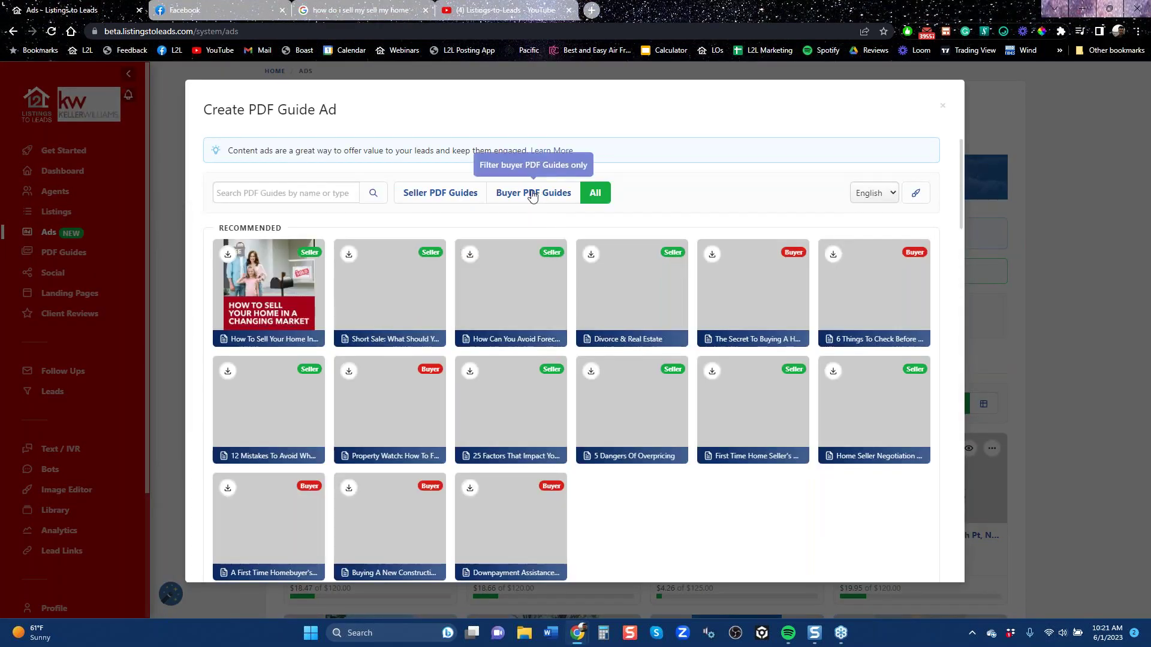
click(535, 196)
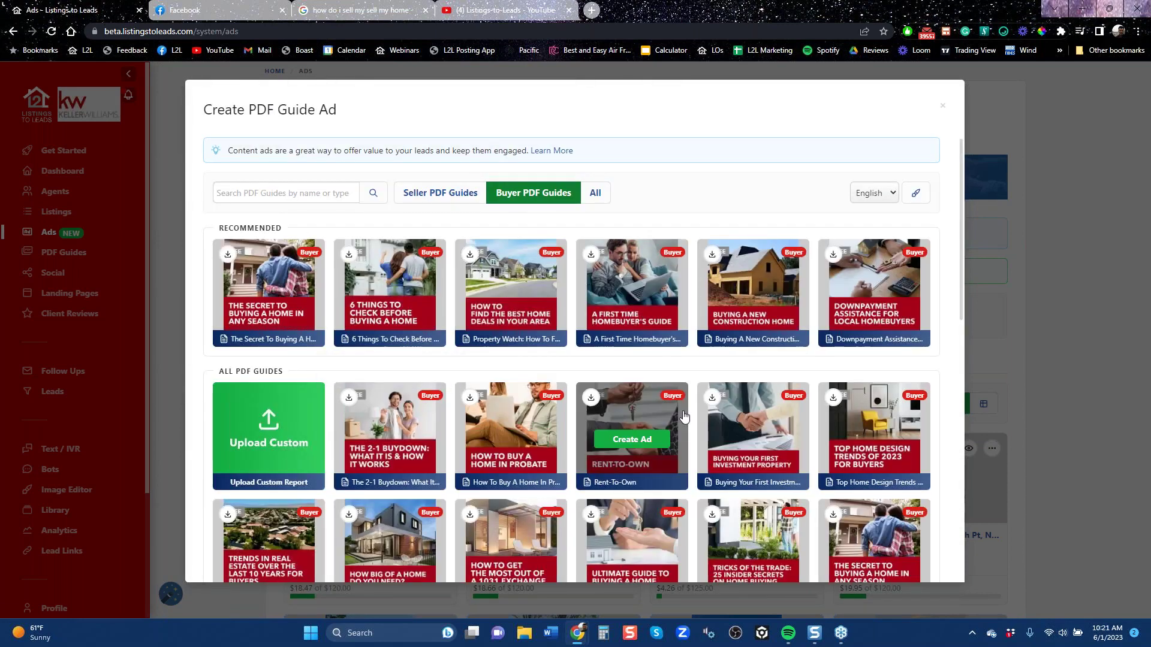
scroll(693, 414, down, 10)
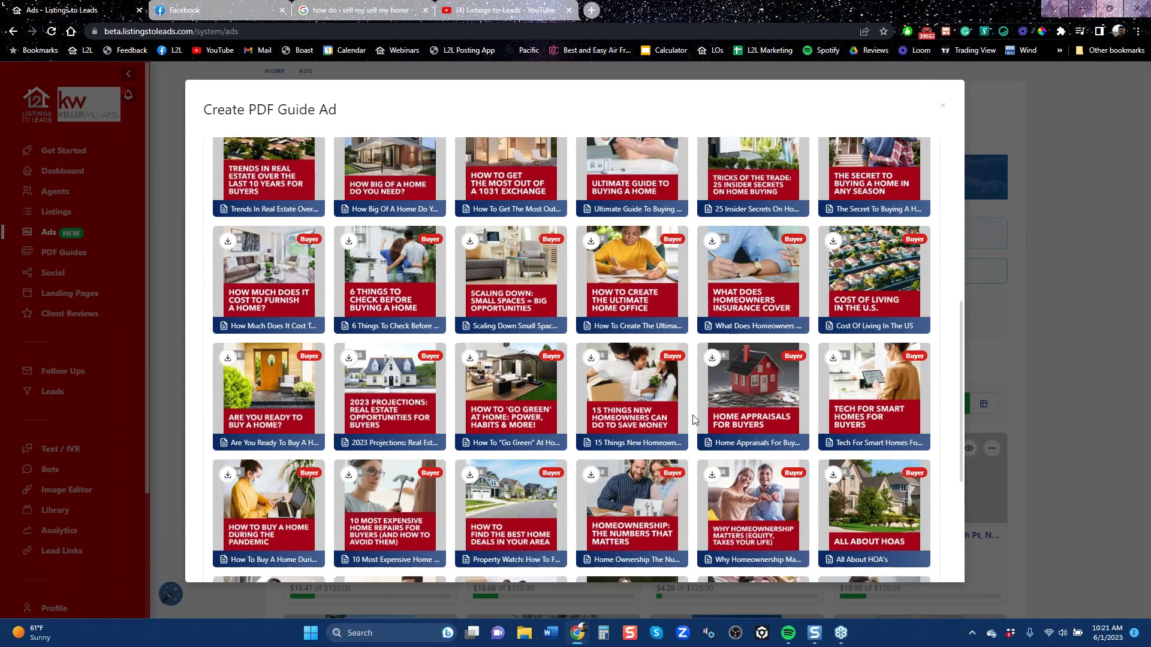
scroll(692, 424, up, 10)
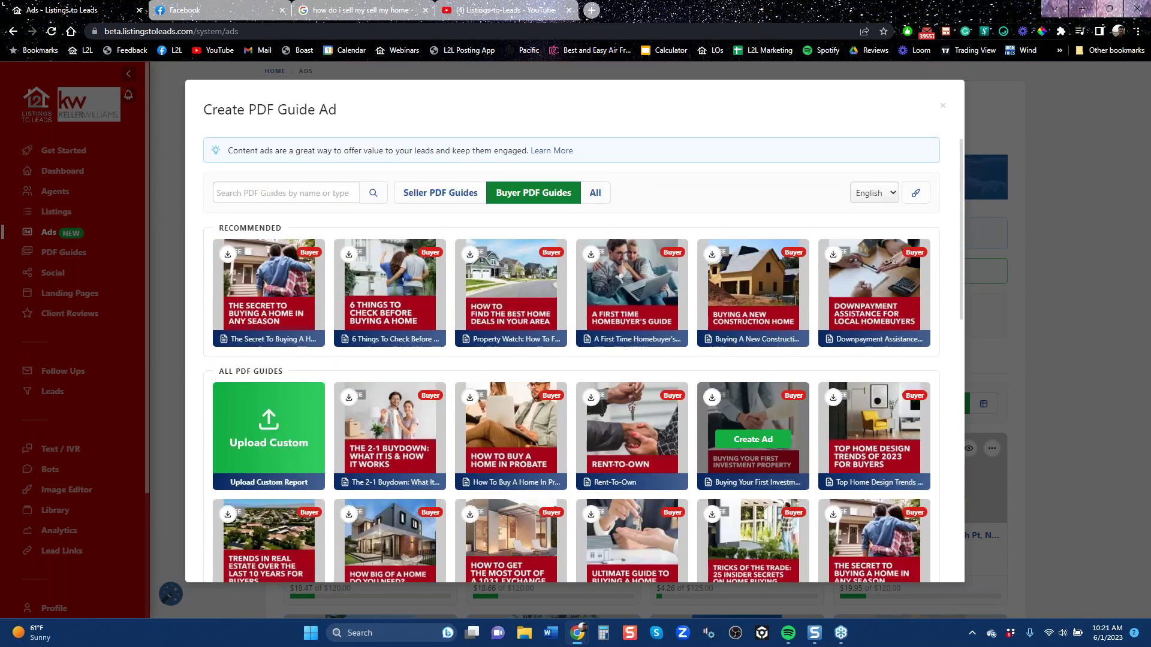
mouse_move(680, 455)
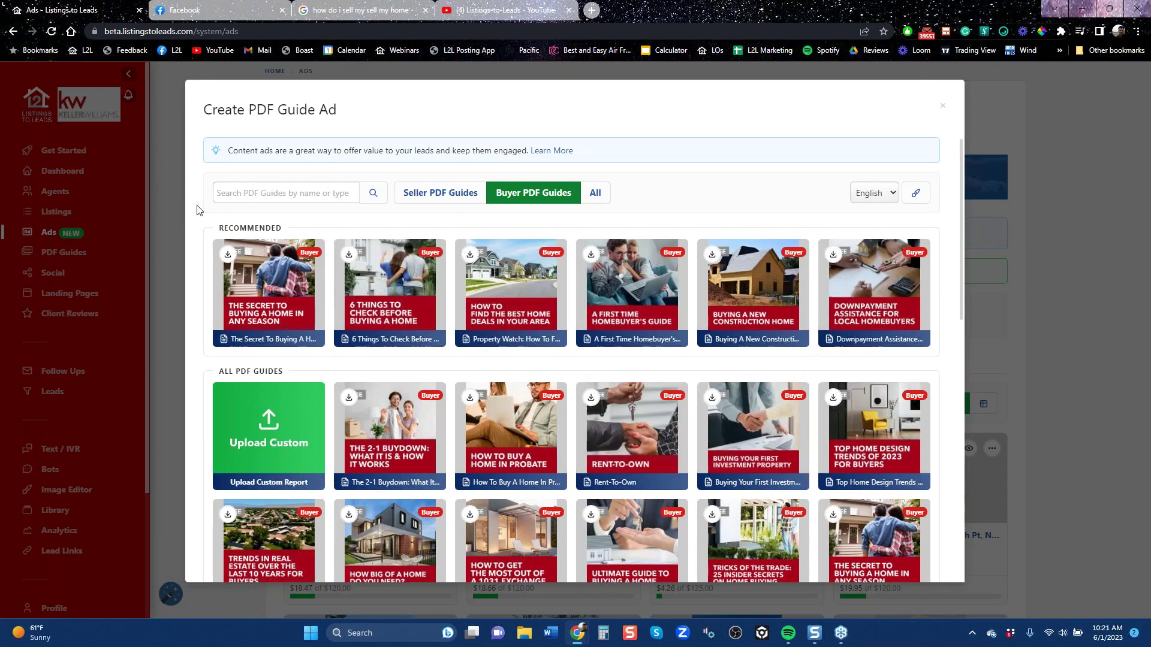
scroll(599, 360, down, 10)
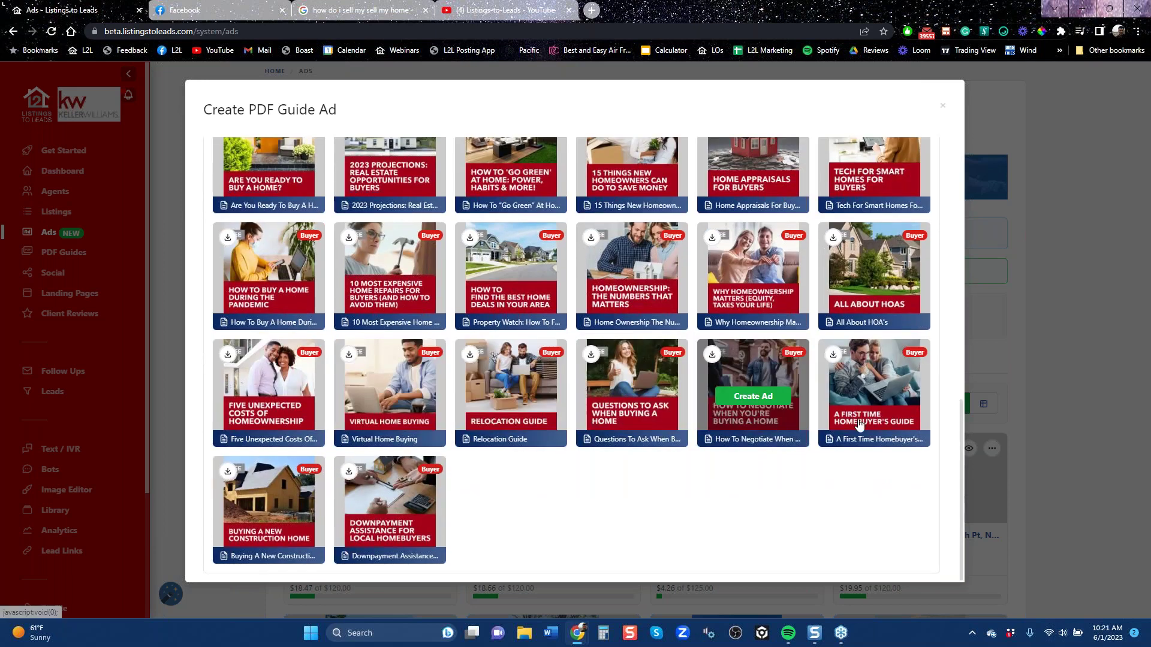
scroll(880, 421, up, 10)
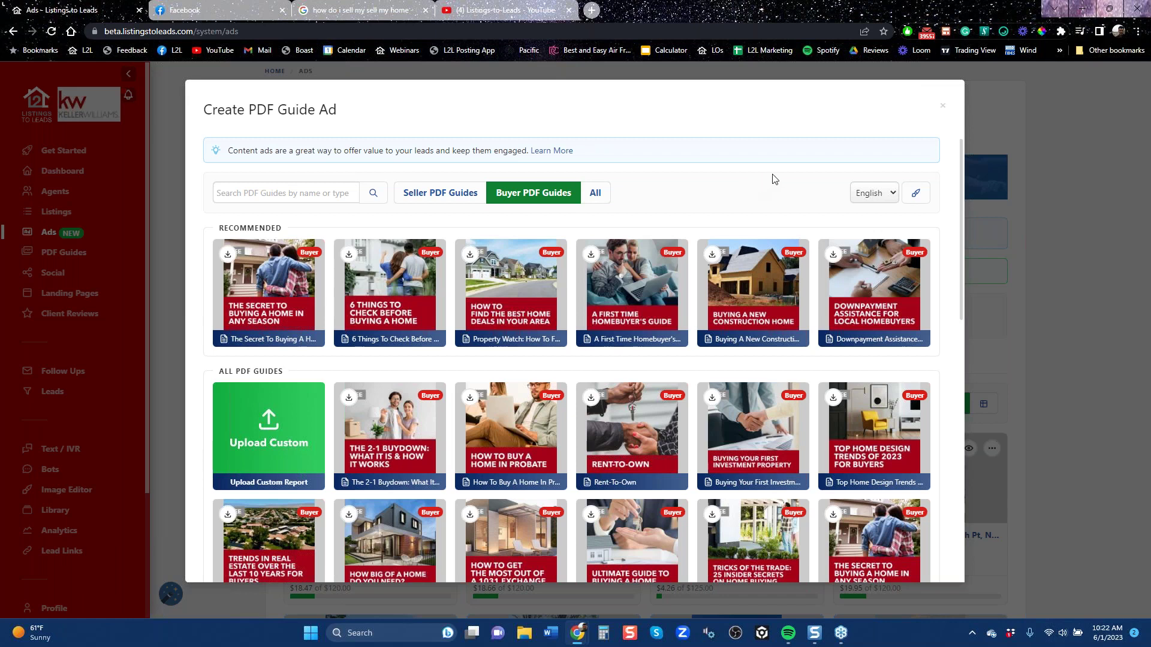
click(943, 110)
- Start a Facebook landing page ad and choose the Raleigh page under Property Valuation Plus
click(315, 134)
click(352, 137)
click(352, 137)
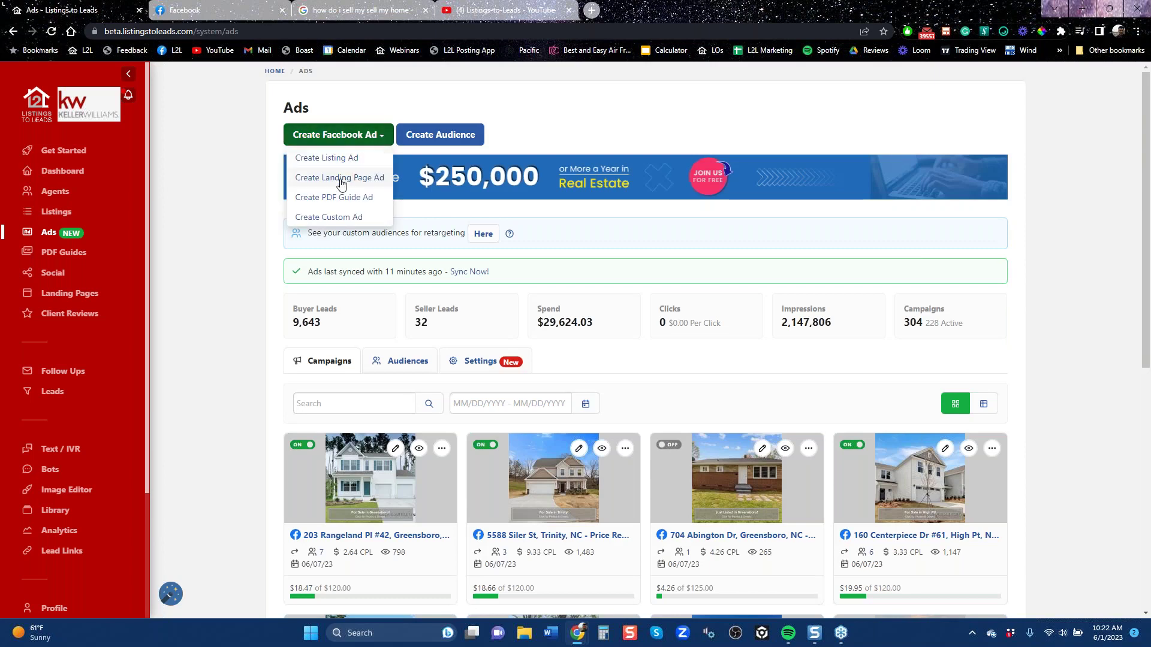
click(341, 179)
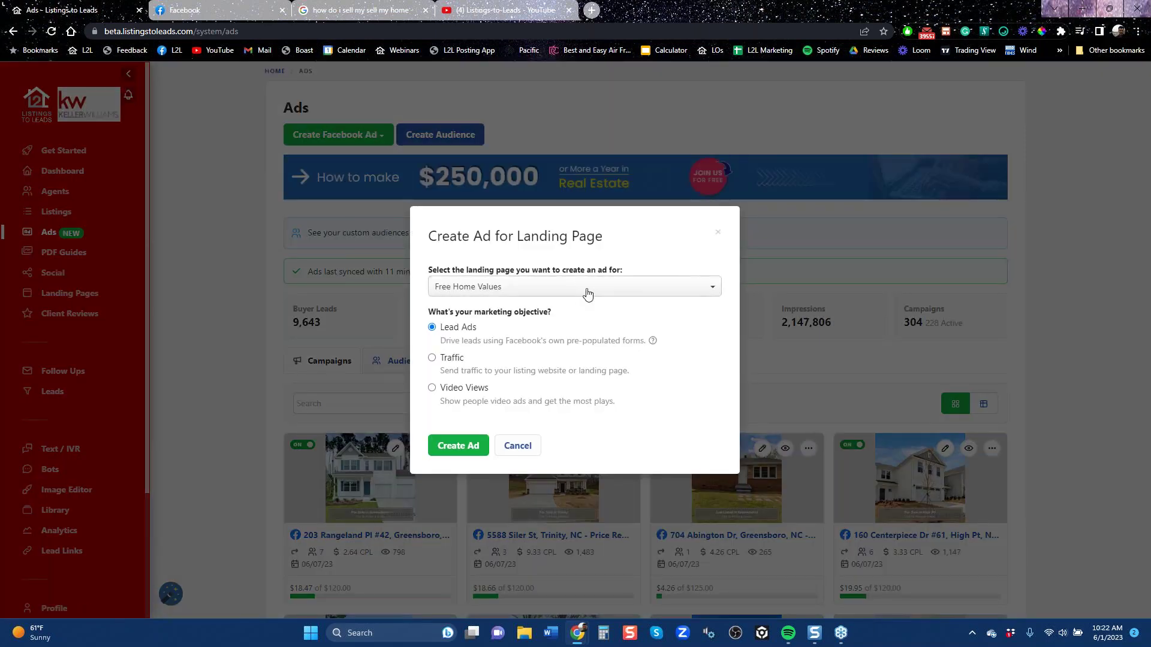
click(584, 289)
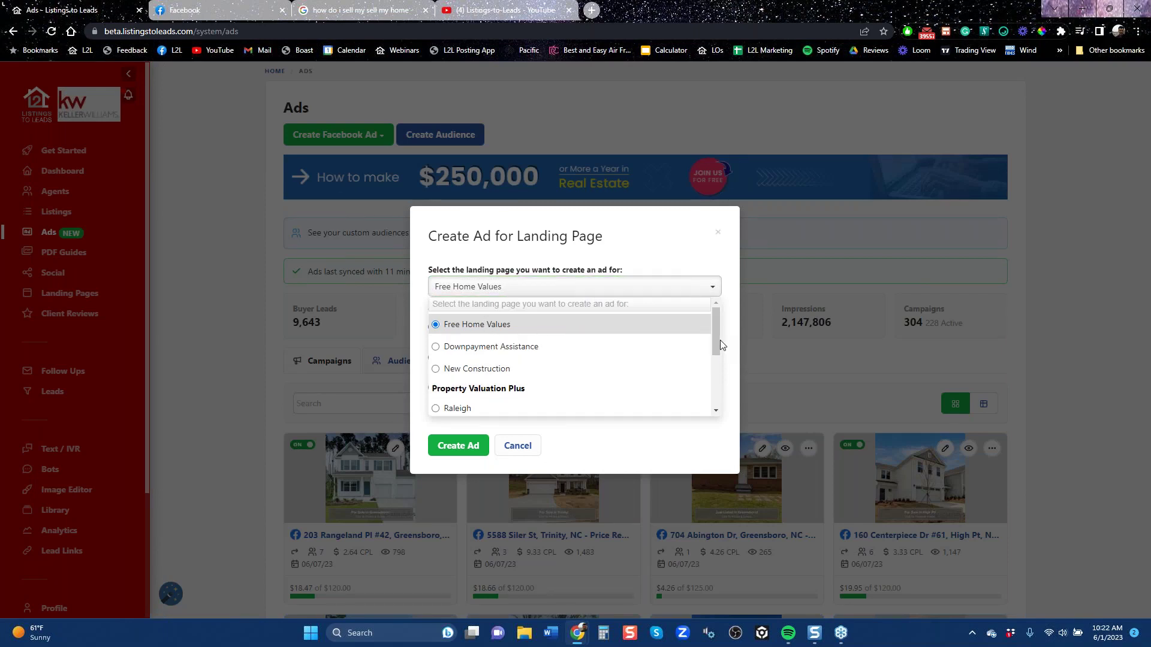
scroll(470, 372, down, 1)
click(469, 373)
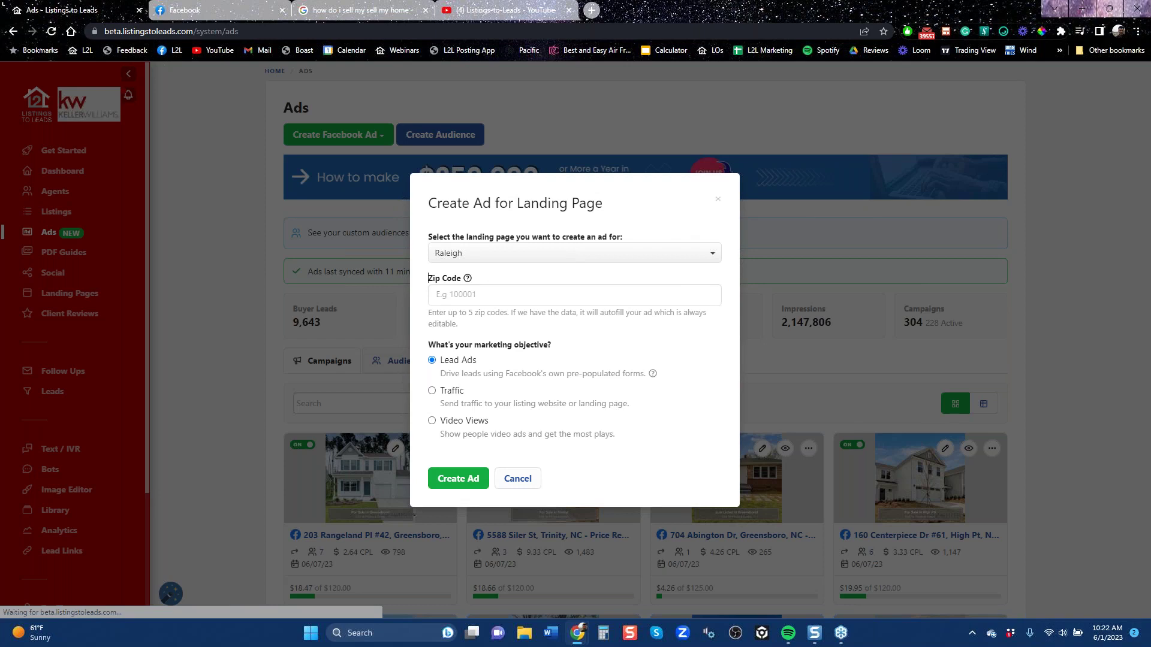
- Reopen the landing page ad setup and review the full list of buyer and seller landing pages
click(318, 156)
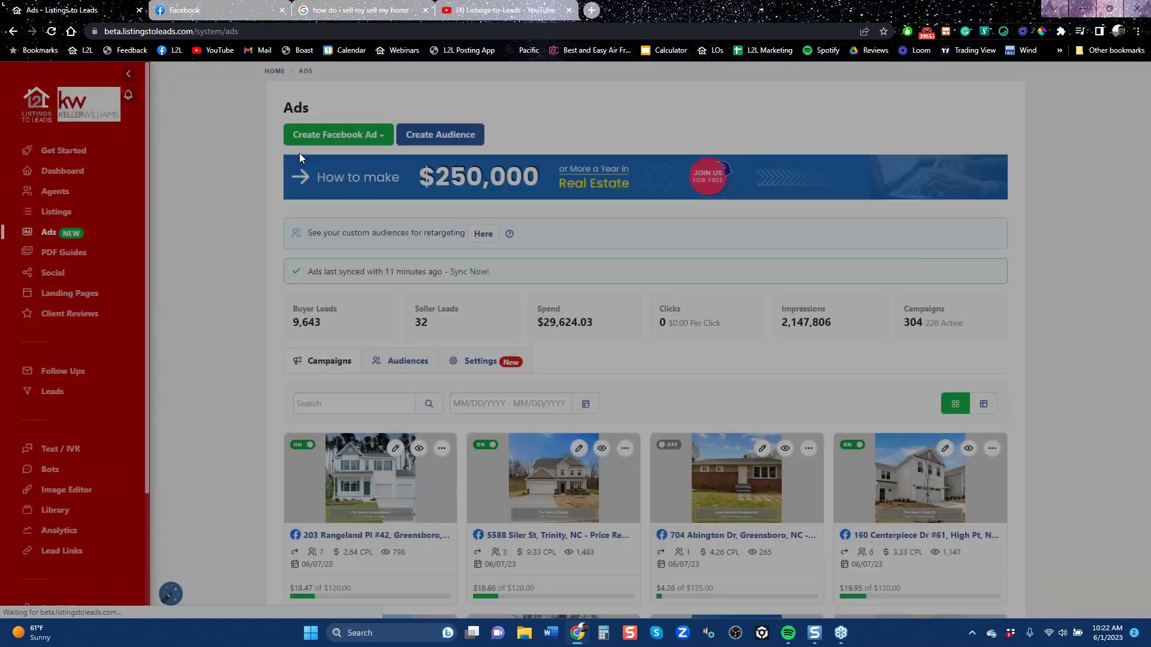
click(385, 141)
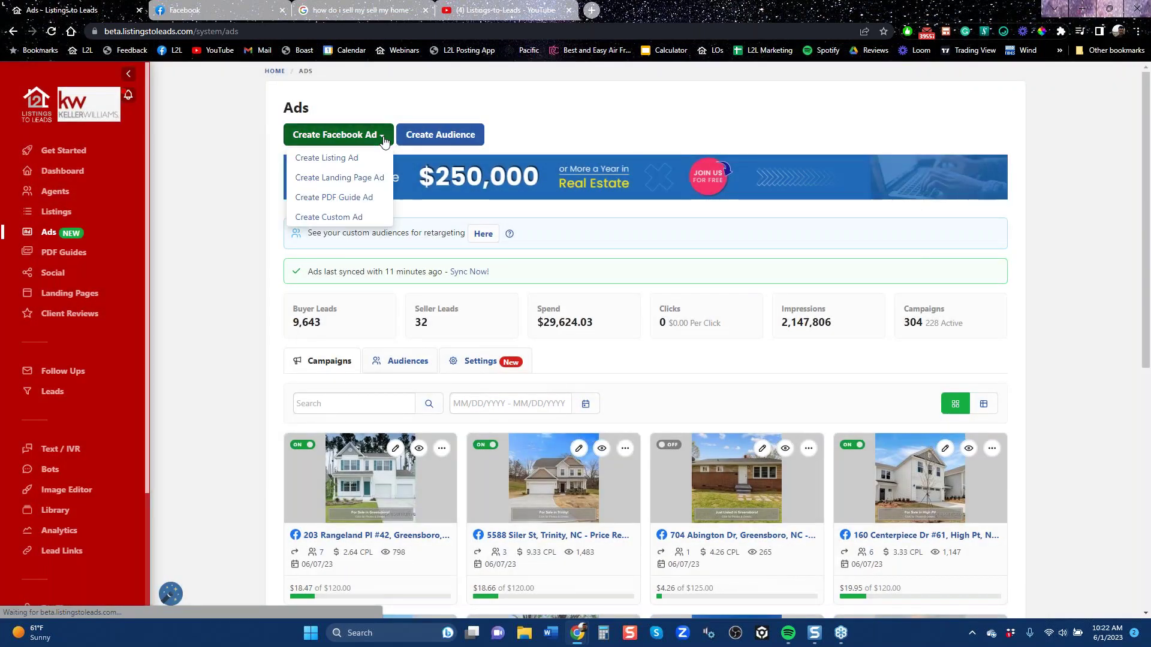
click(340, 178)
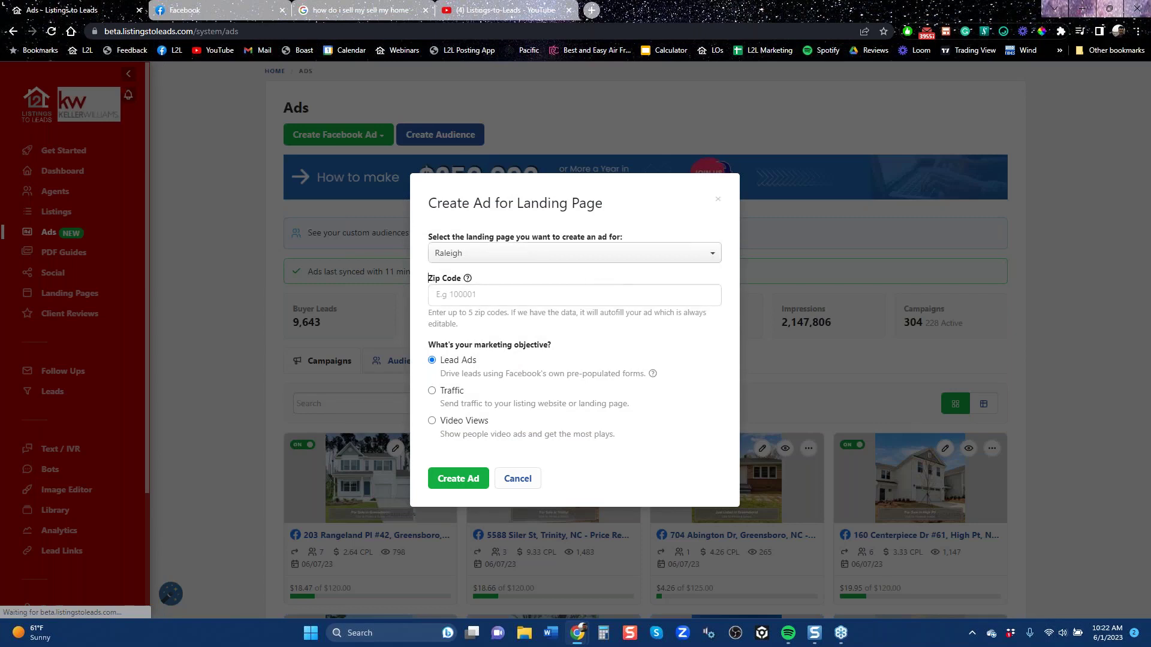
click(575, 253)
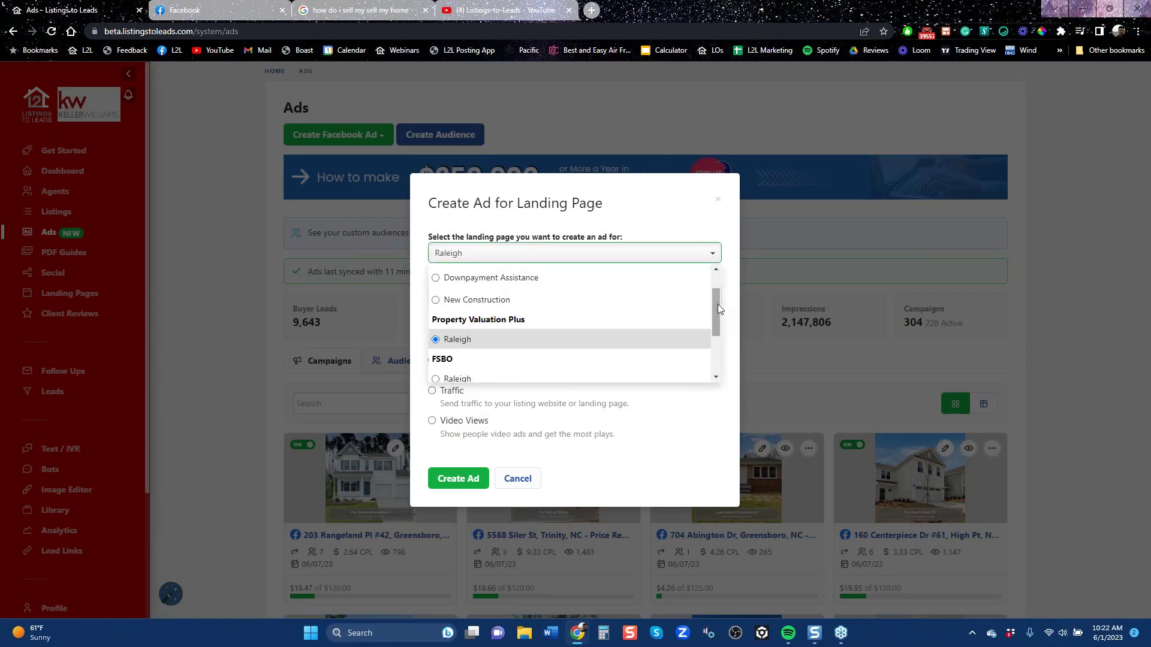
drag(717, 304, 720, 361)
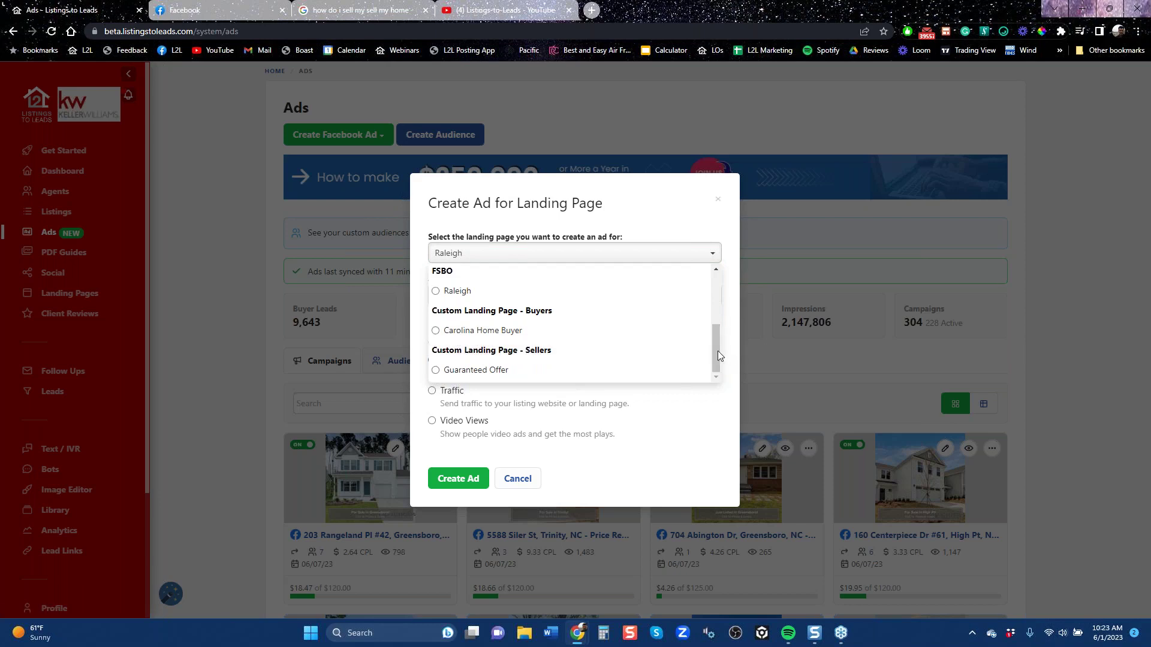
drag(715, 352, 722, 305)
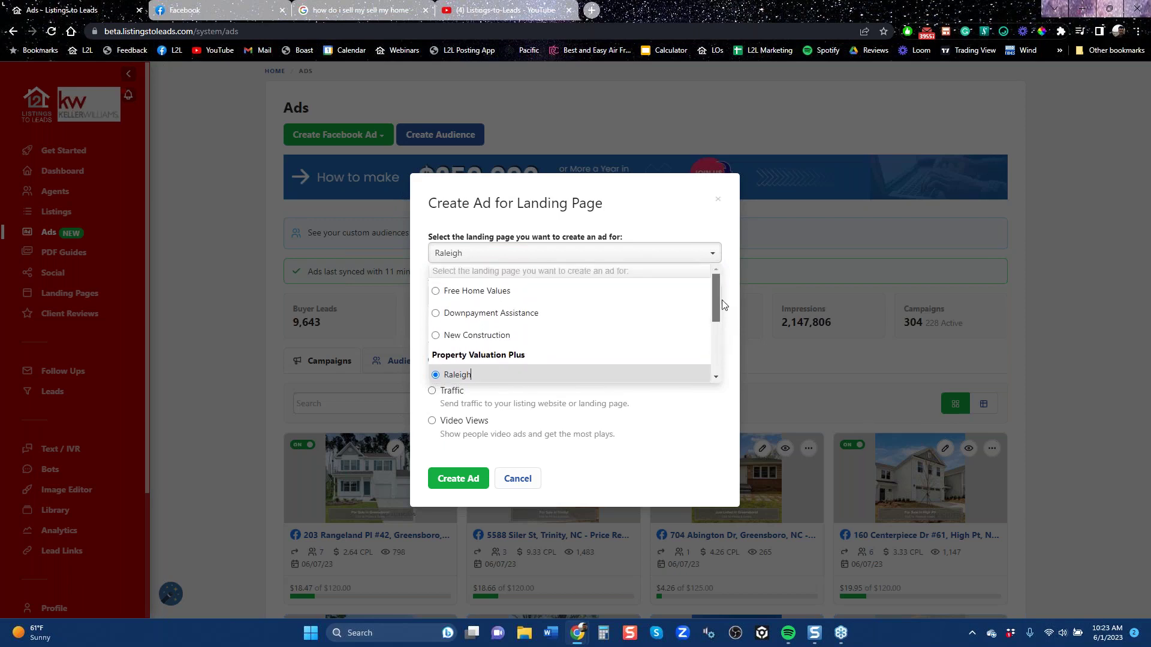
- Create a Lead Ads ad for the New Construction landing page and set its location to Austin, Texas, United States
click(438, 336)
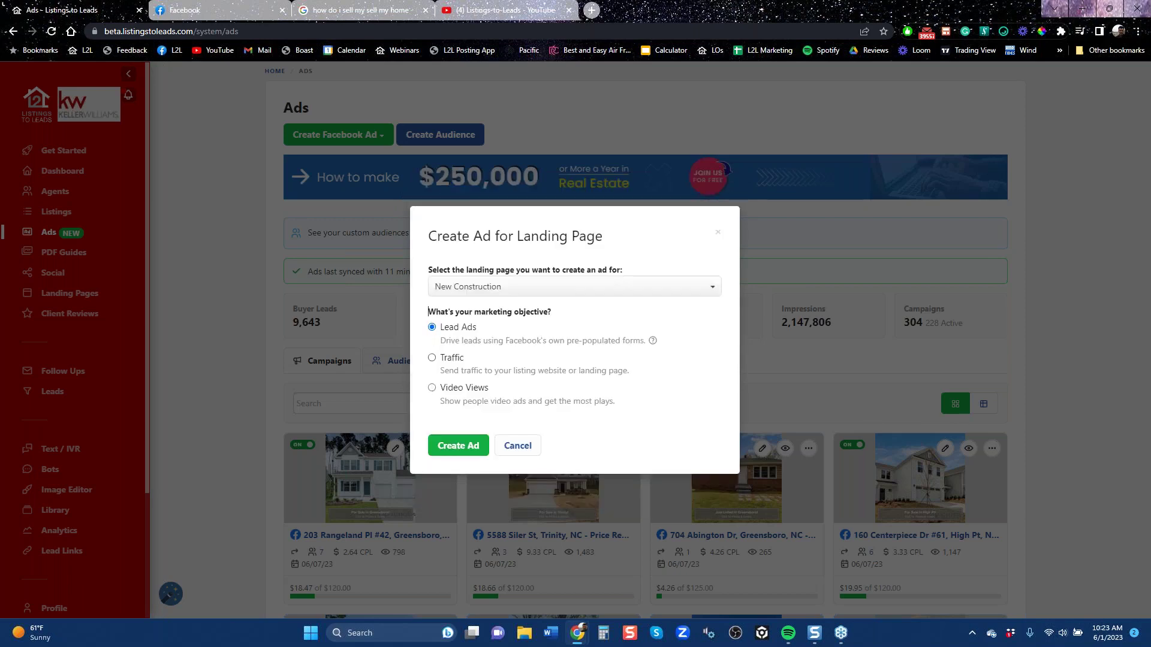
click(451, 447)
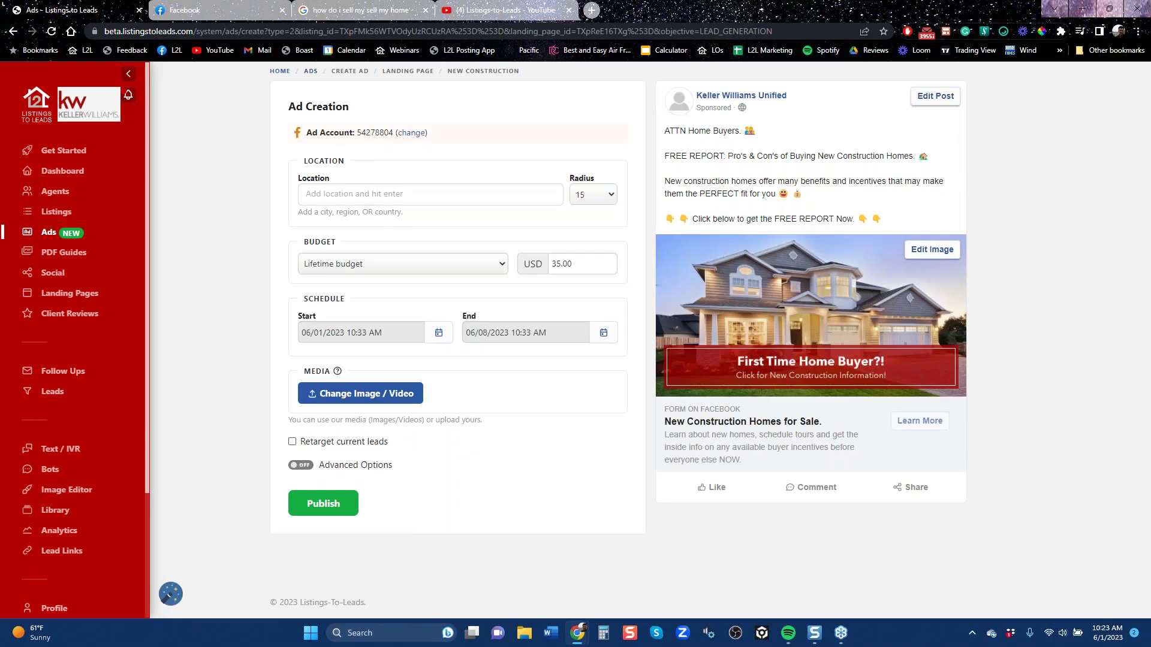
click(388, 197)
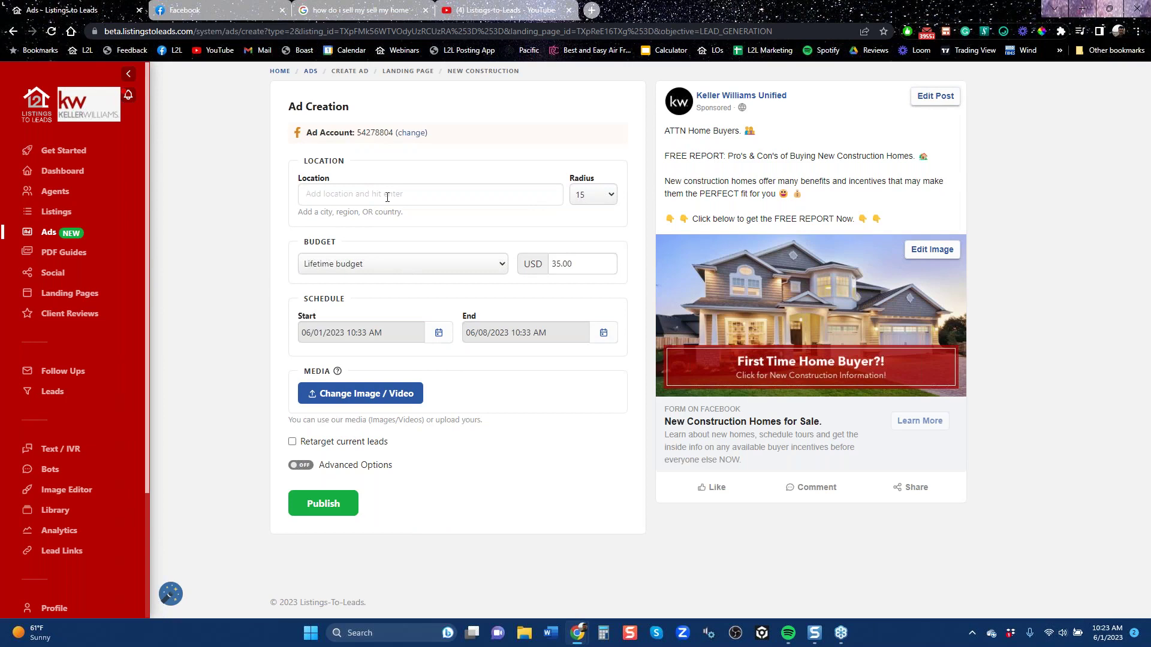
text(Austin)
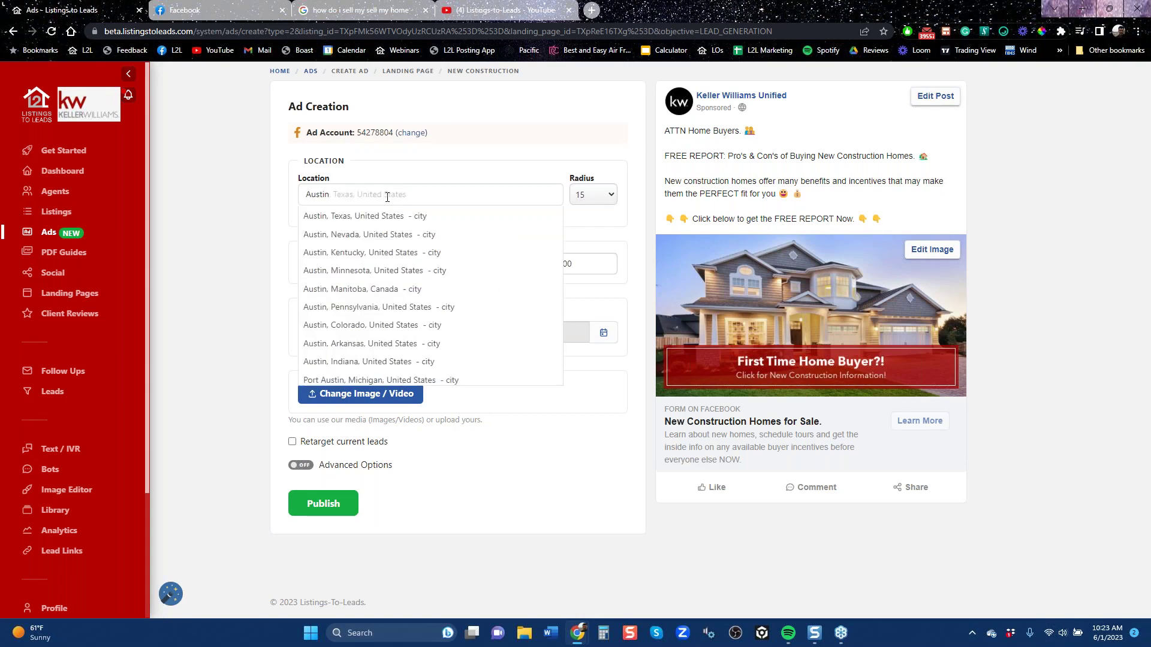
key(Down)
key(Return)
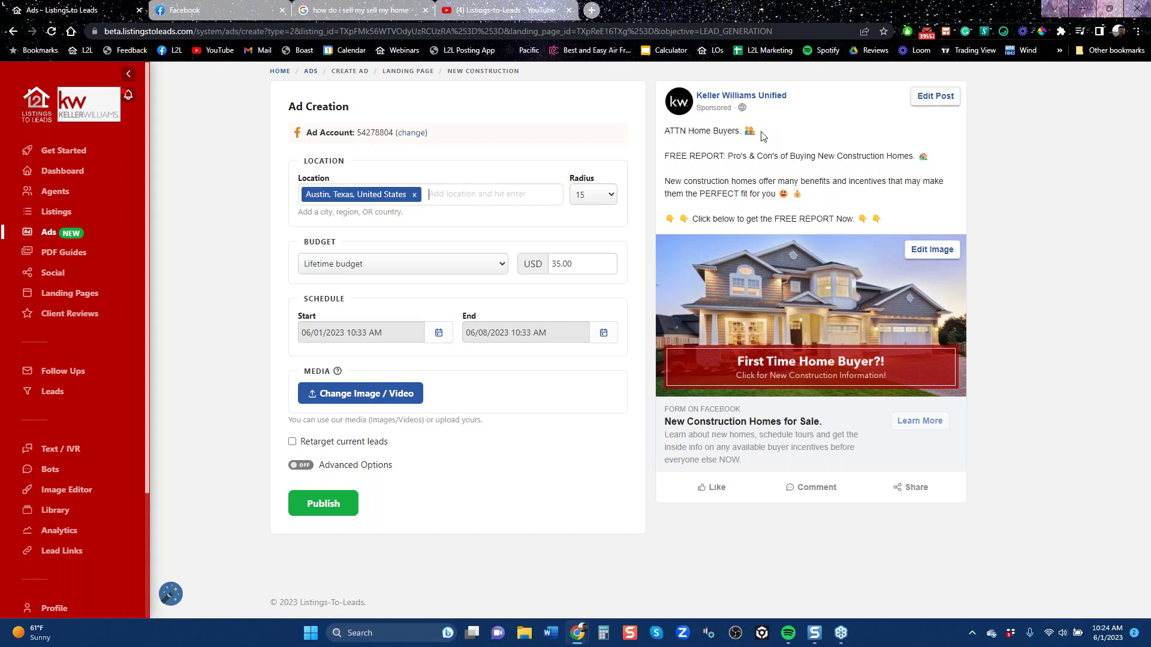
- Add the line "Get a 5% Mortgage Rate when buying here.." above the FREE REPORT line in the ad's post text
click(790, 163)
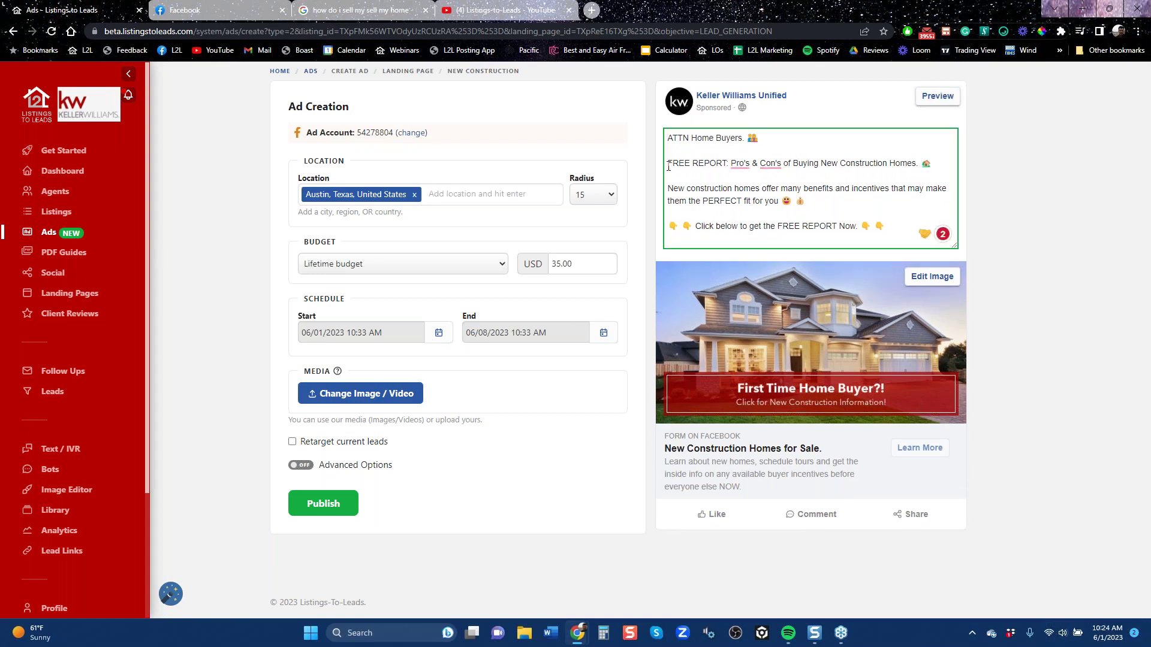
text(Get a )
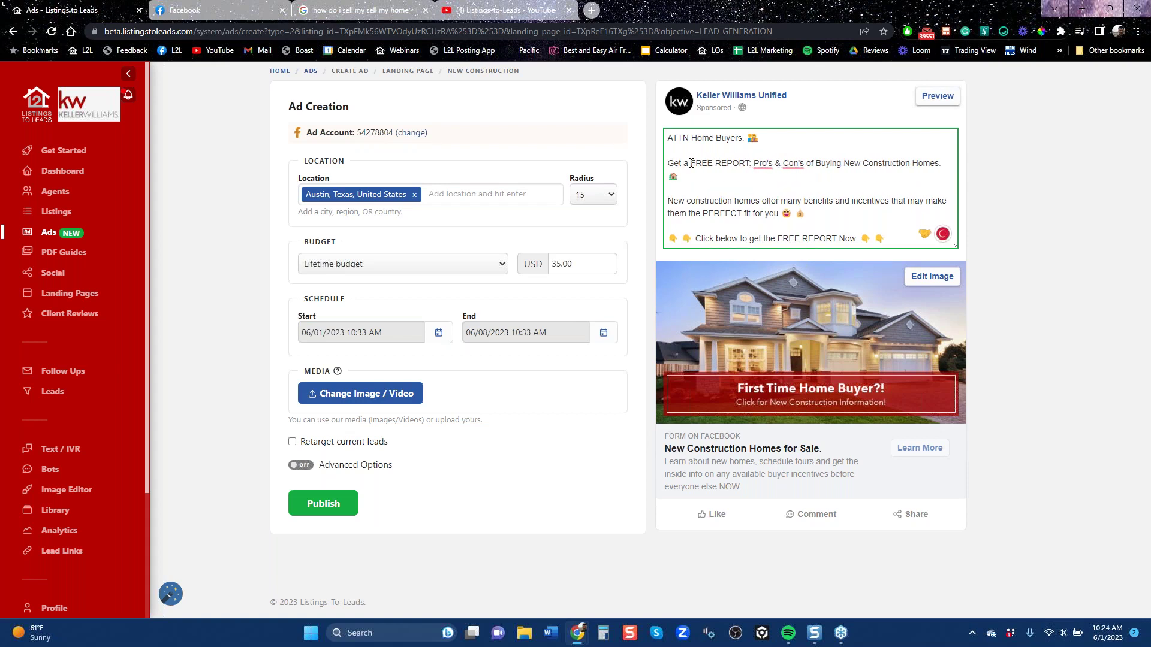
text(5% Mortgage Rate when buyer)
key(BackSpace)
key(BackSpace)
text(ing )
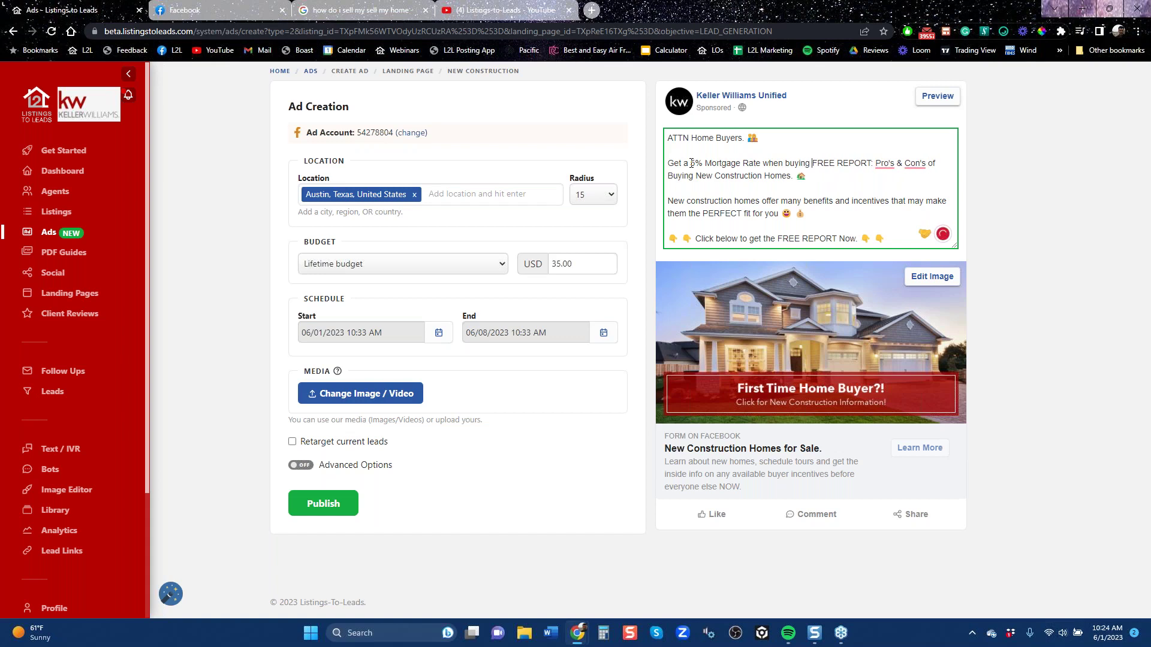
text(here..)
key(Return)
key(Return)
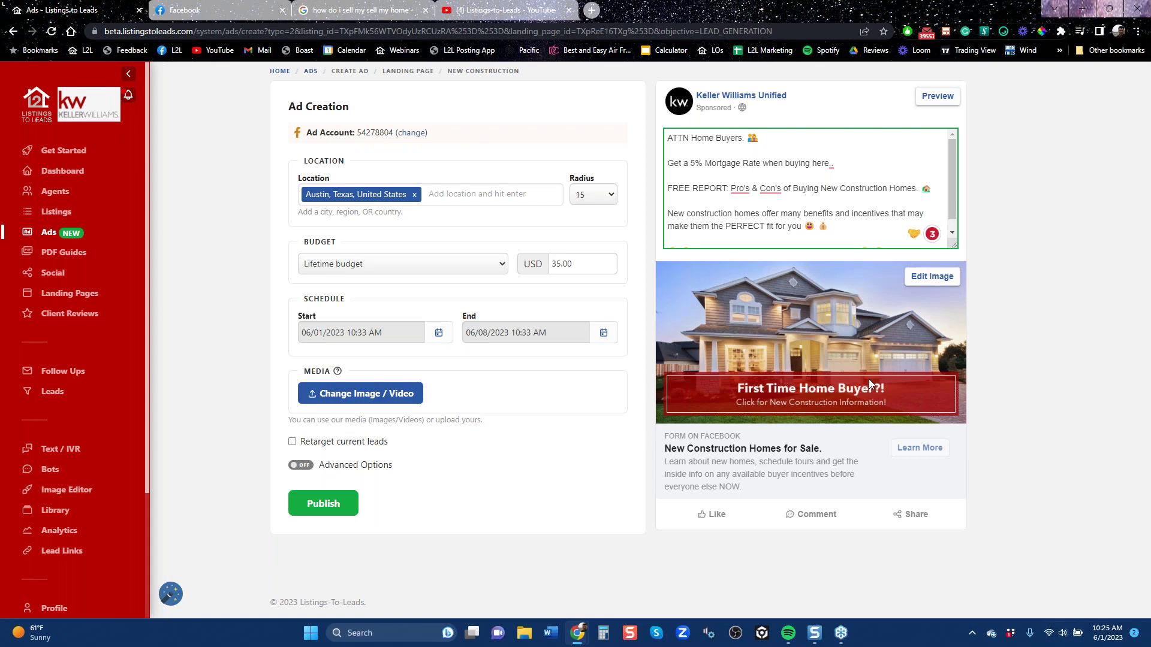
- Leave the landing page ad without publishing it and open the Ads overview
click(13, 31)
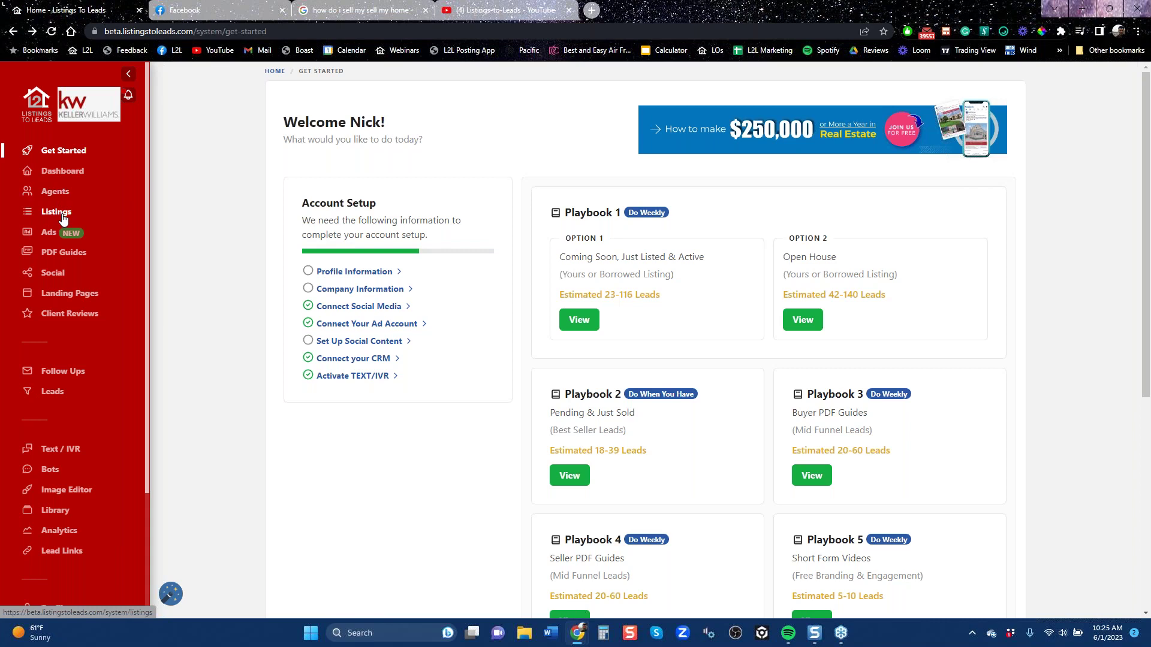
click(48, 237)
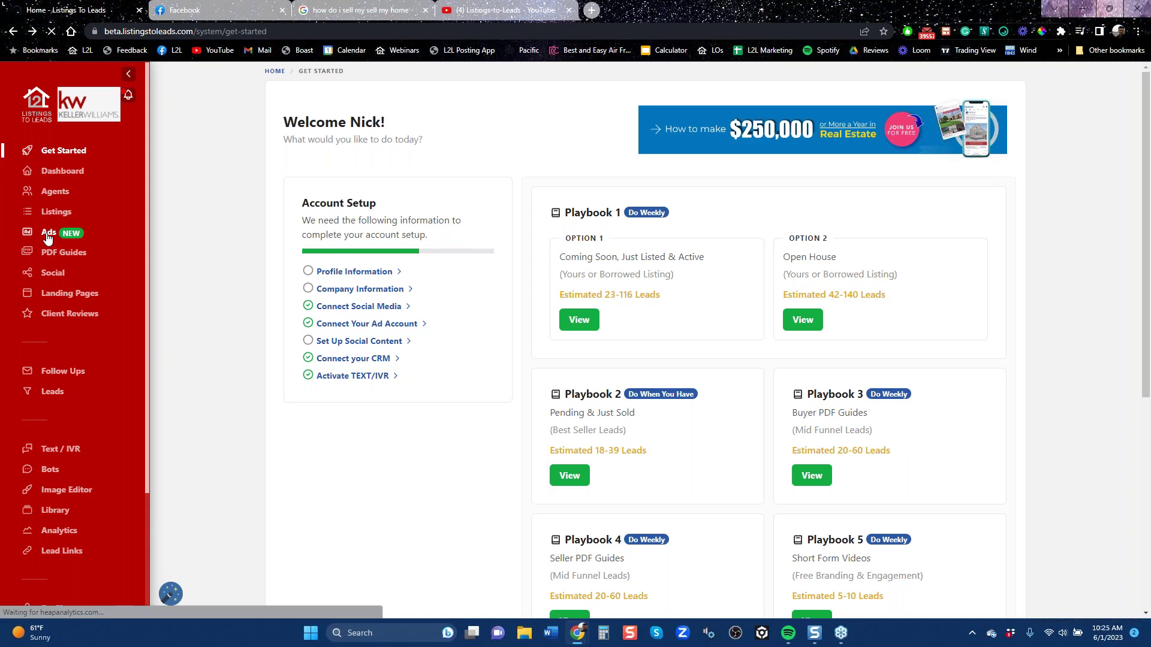
click(48, 237)
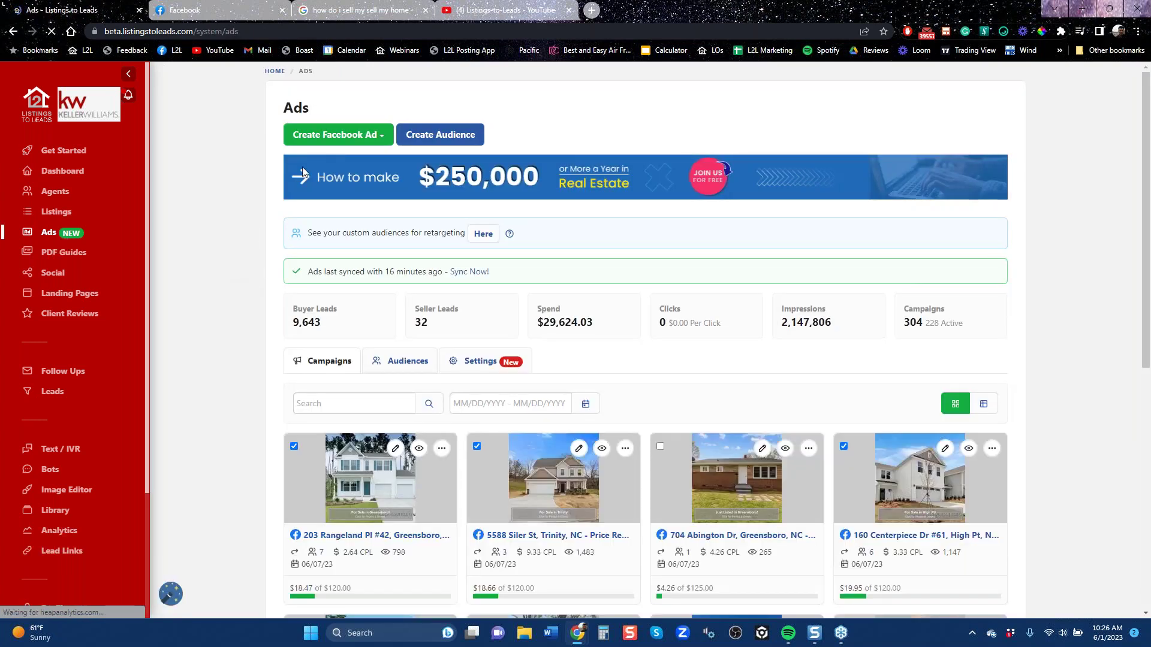
- Create a Facebook listing ad with the Lead Ads objective for the Under Contract listing in Gibsonville, NC
click(367, 141)
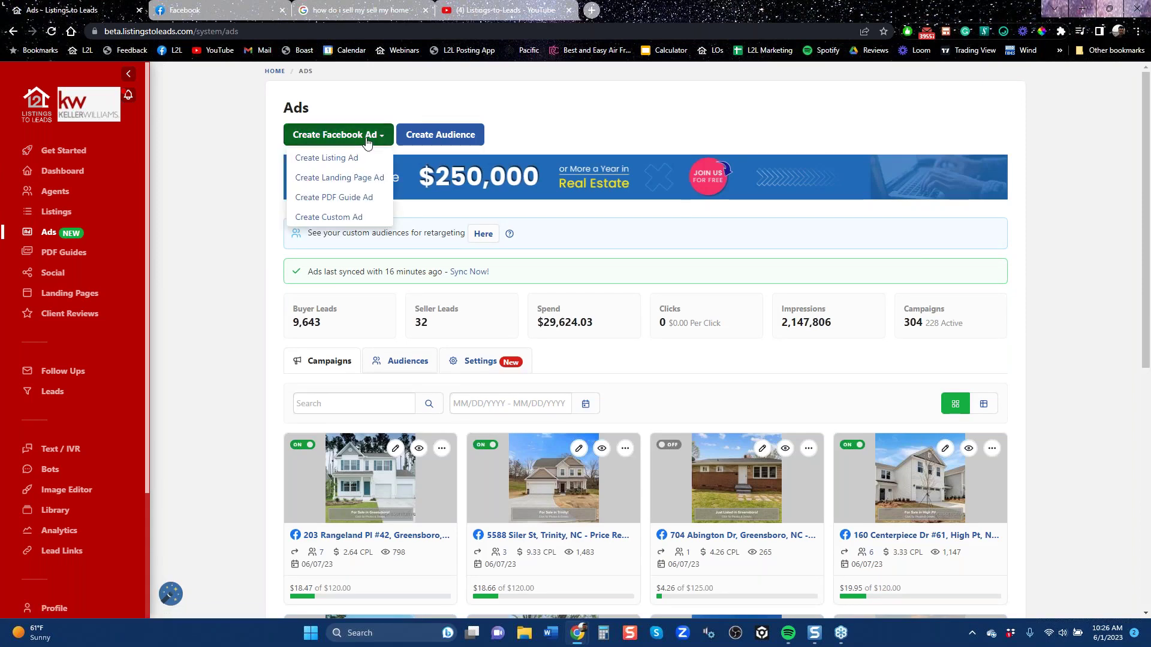
click(339, 162)
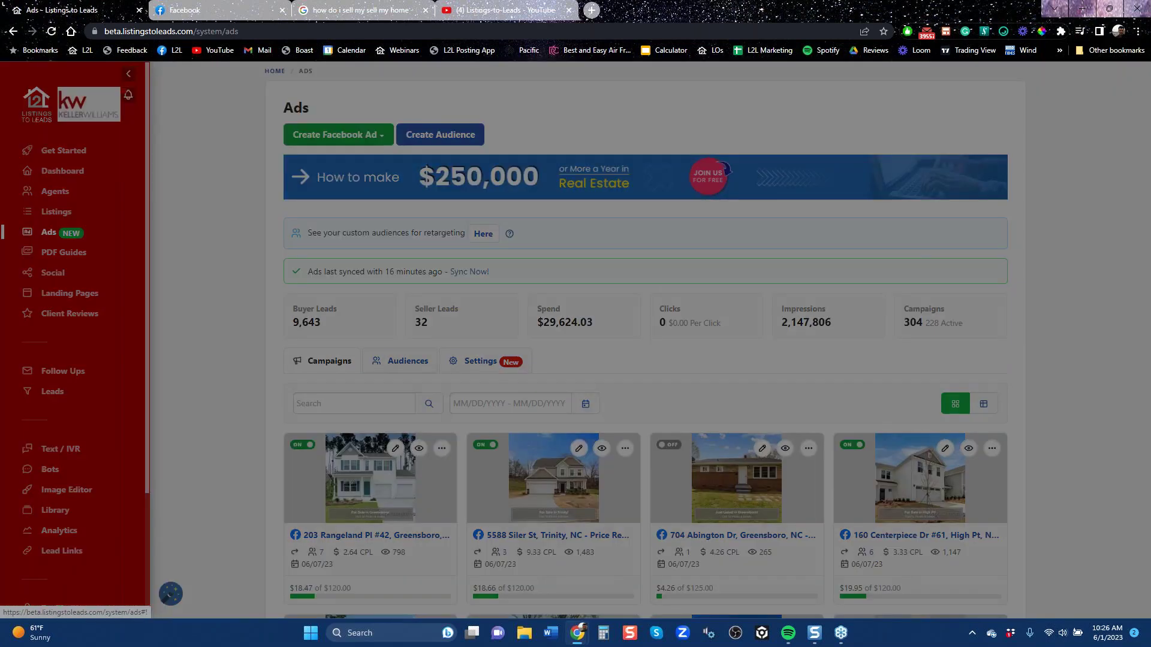
click(679, 256)
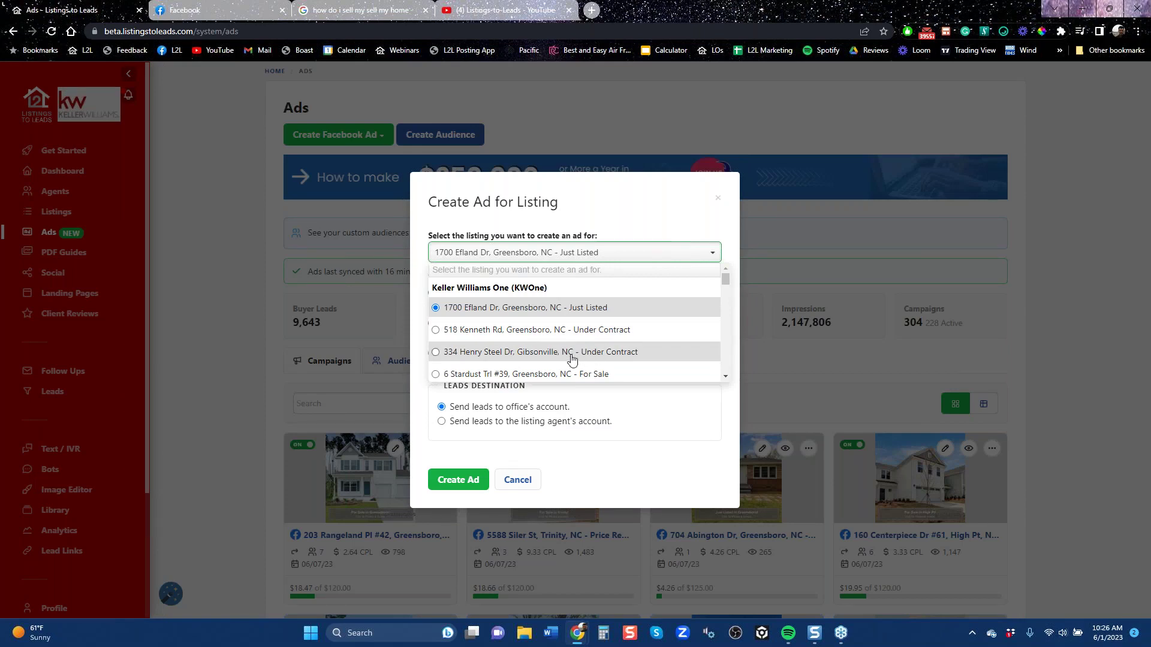
click(513, 355)
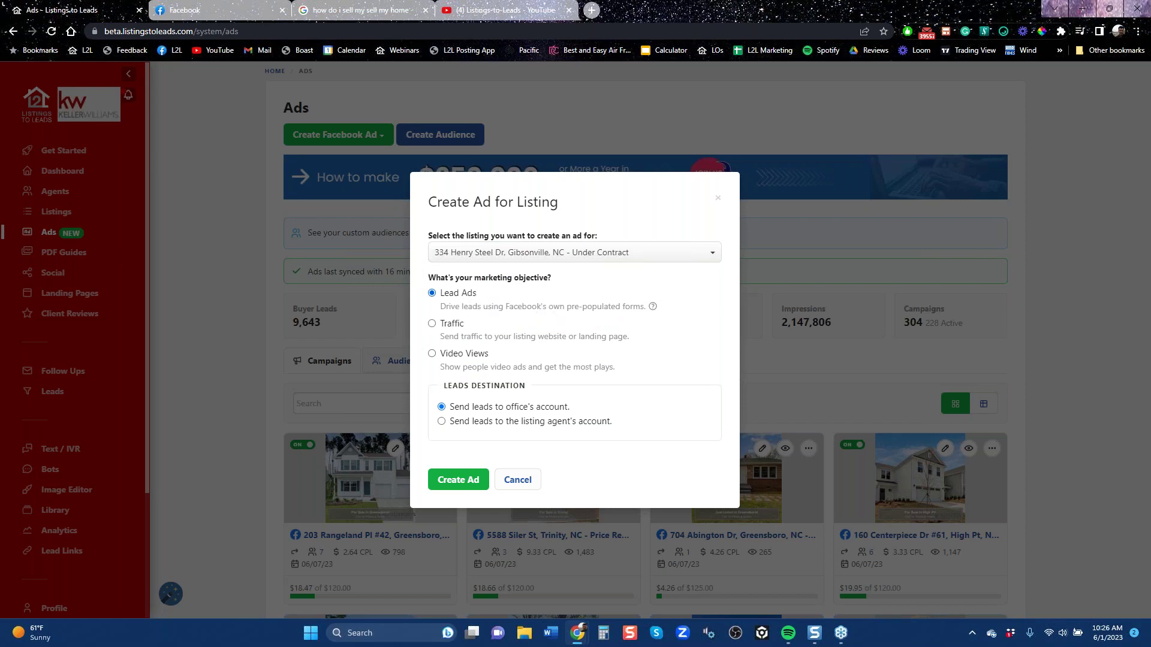
click(454, 480)
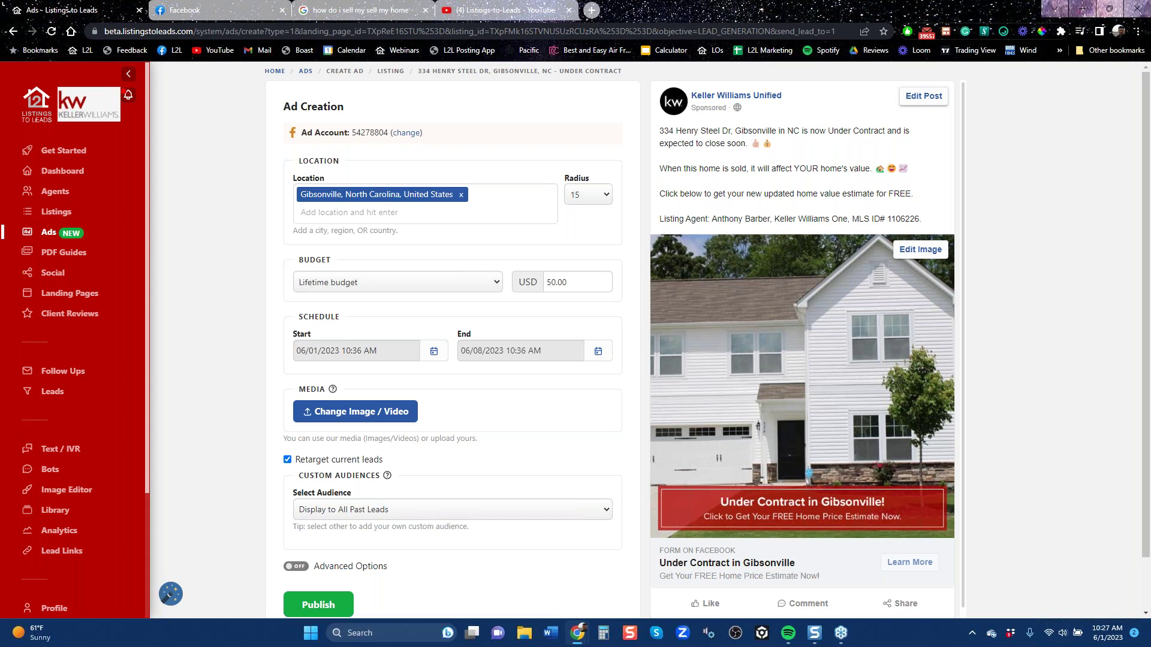
- Add the line "We got 8 Offers. 7 qualified buyers, Under Contract 2 days." below the home's value sentence in the post text
click(920, 172)
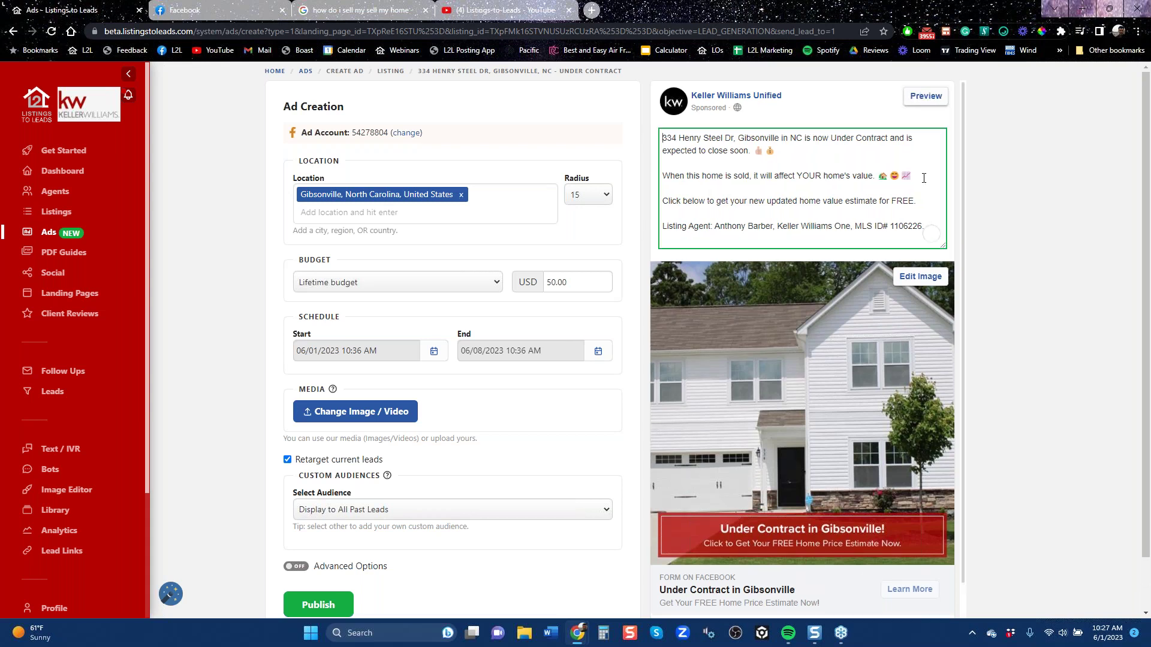
click(924, 178)
key(Return)
key(Return)
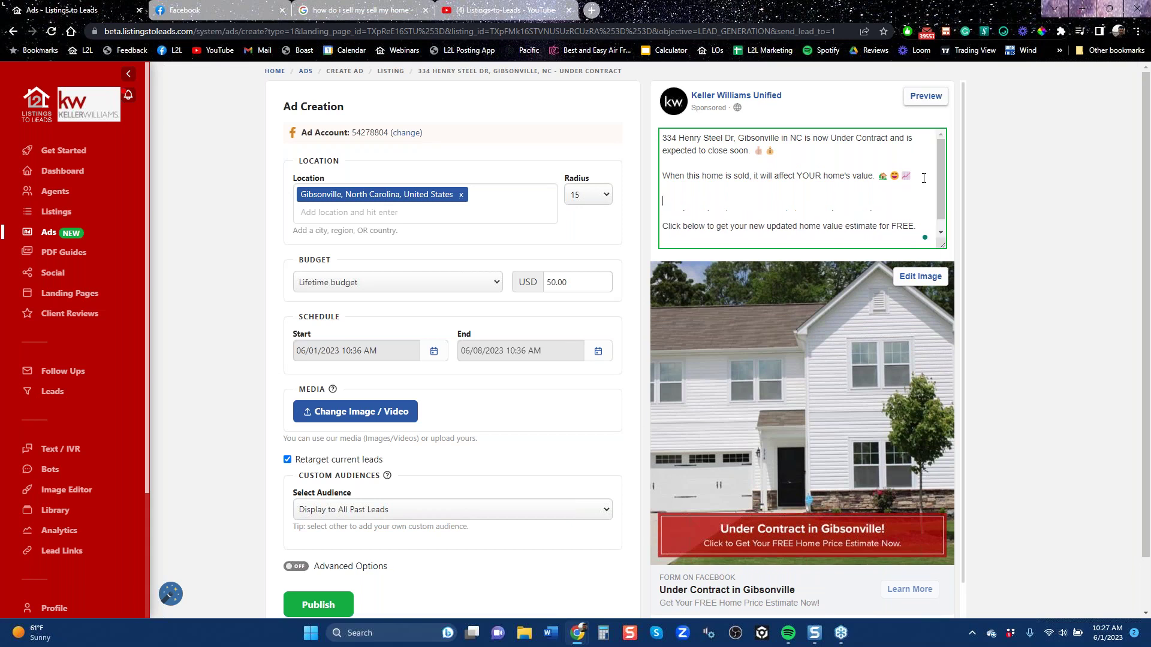
text(We got )
text(8)
text( Offer)
text(s. )
text(Y)
text( qualif)
text(ied buy)
text(er)
text(s,)
text(Unde)
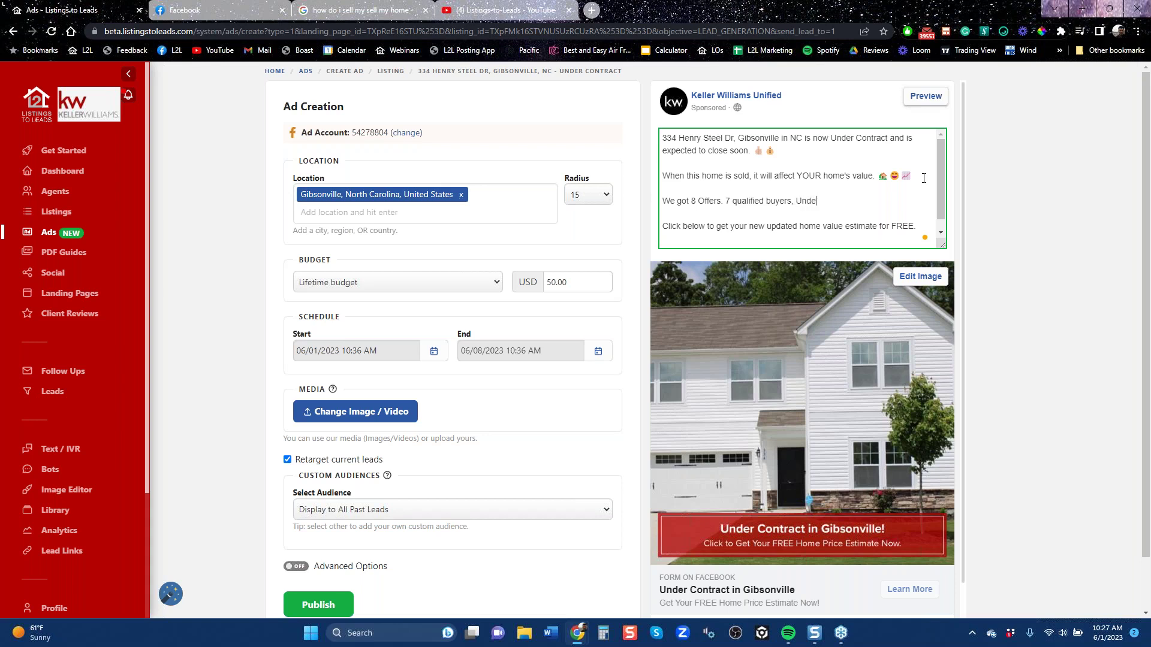
text(r Contract 2 days.)
- Review the ad's budget, end-date calendar and Under Contract wording, and return to the Ads overview without publishing
click(578, 284)
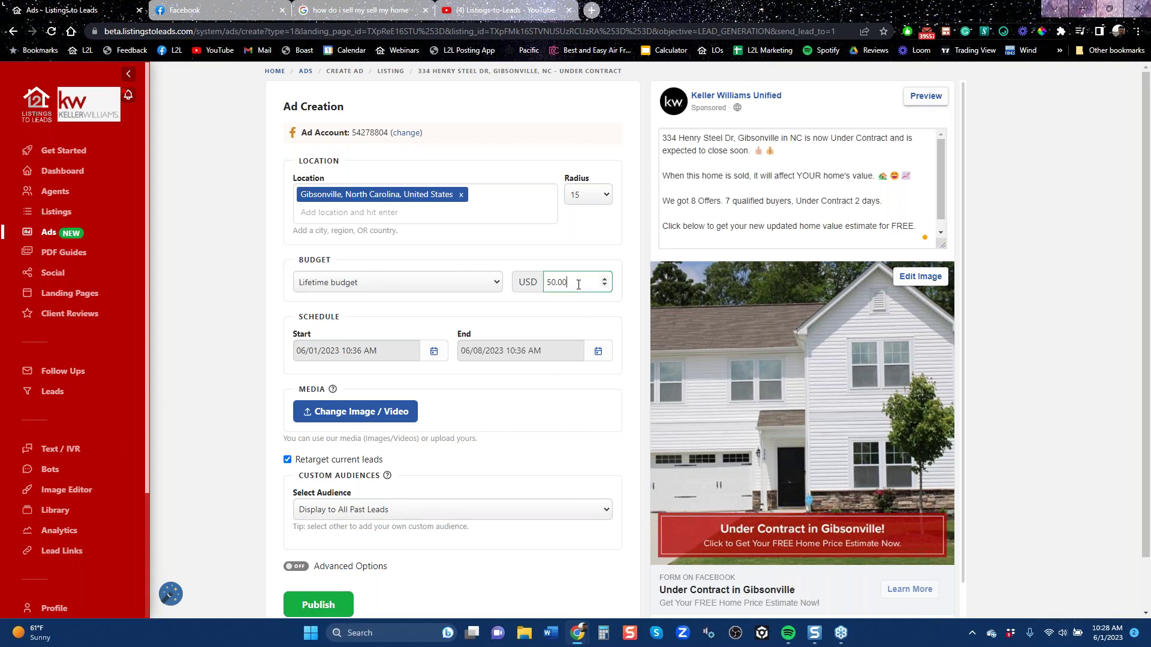
click(599, 352)
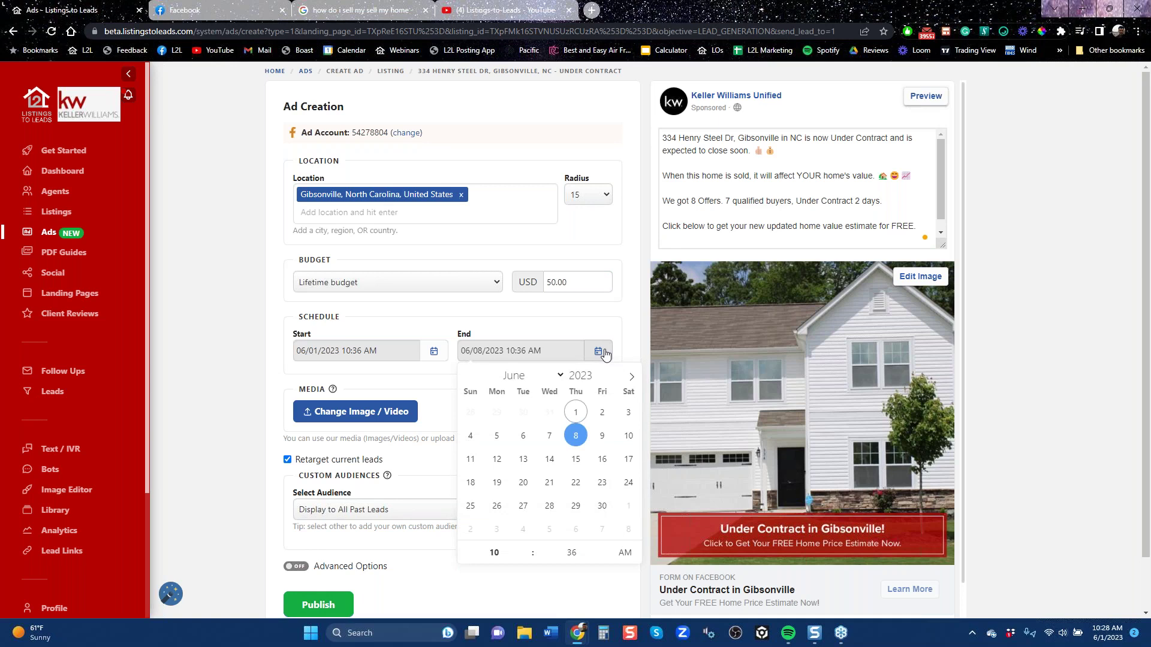
click(1040, 352)
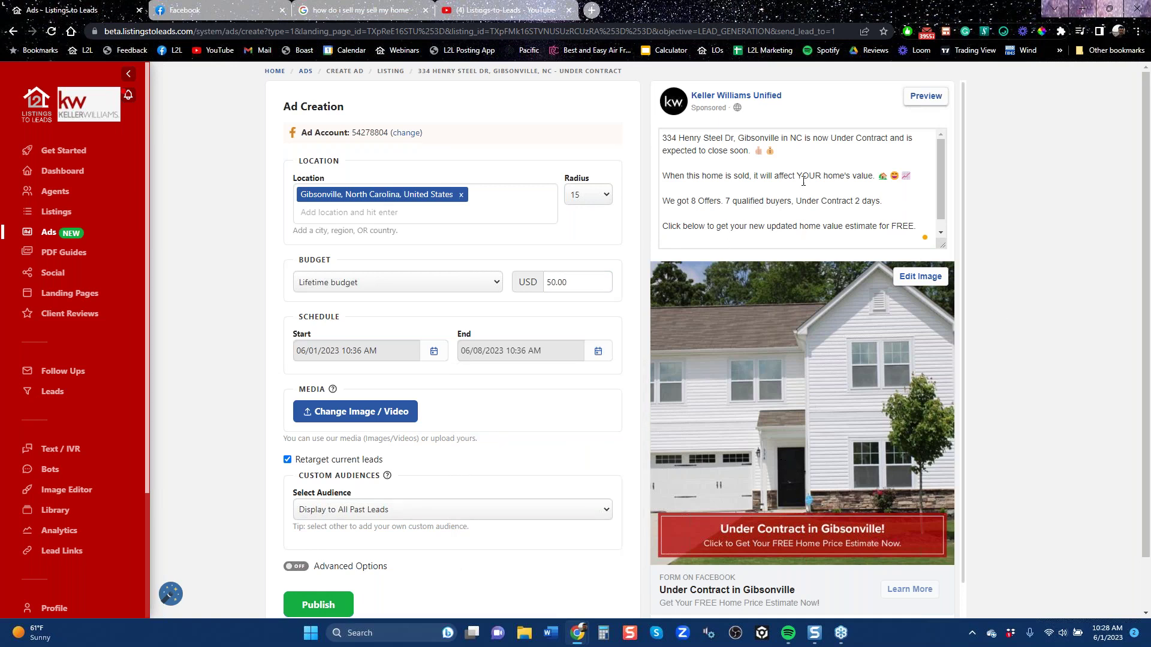
click(833, 139)
drag(840, 140, 912, 137)
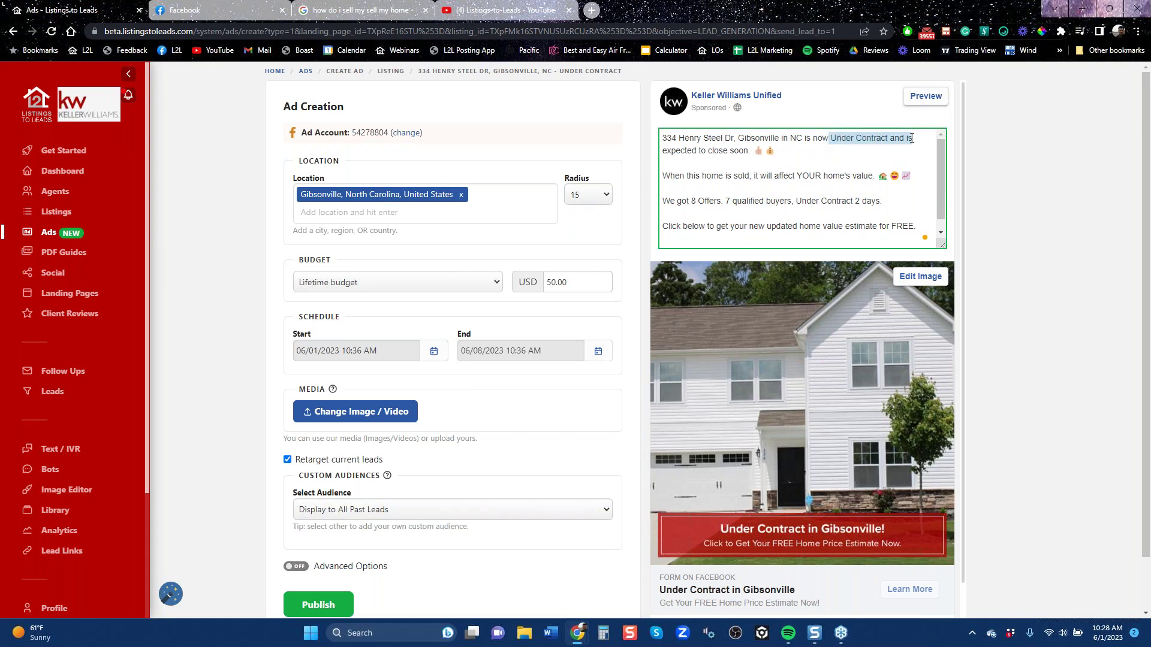
click(576, 292)
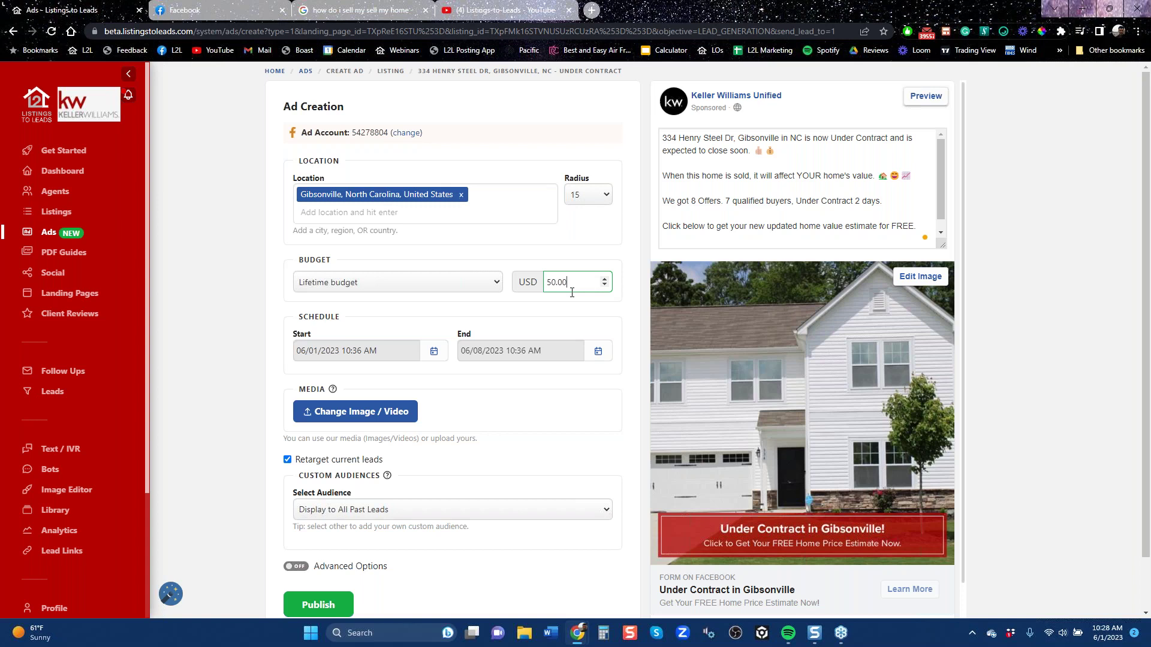
click(14, 33)
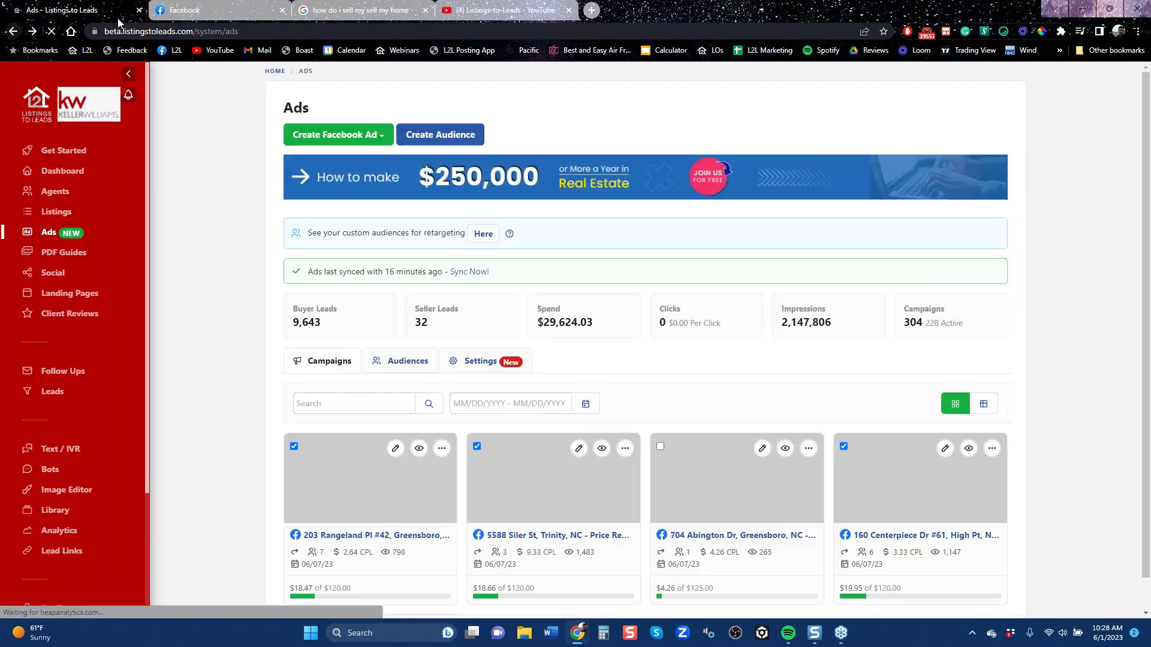
- Reload the Ads overview and create a Facebook listing ad for the Just Sold listing on Alamance Church Rd in Greensboro, NC
click(383, 144)
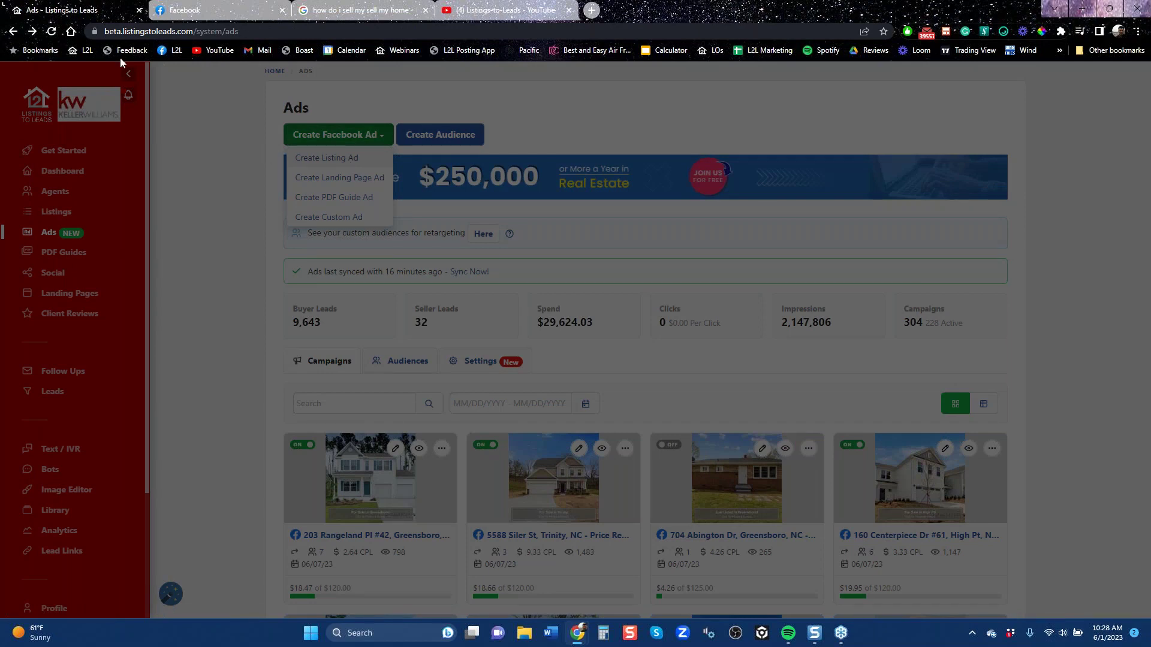
click(49, 32)
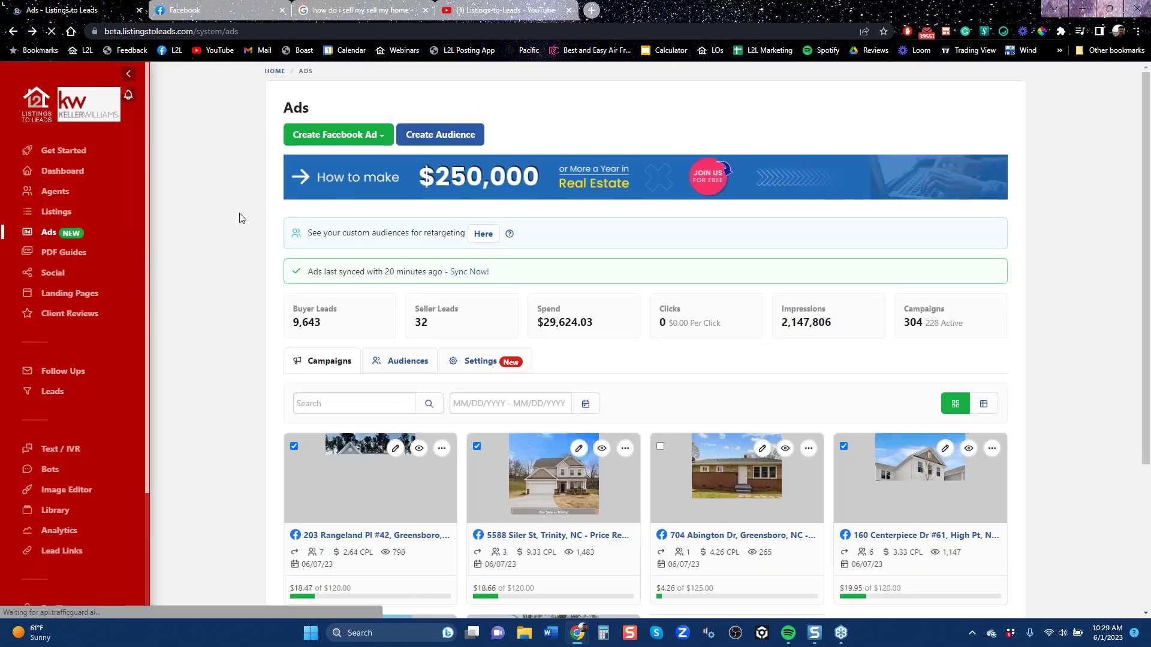
click(370, 141)
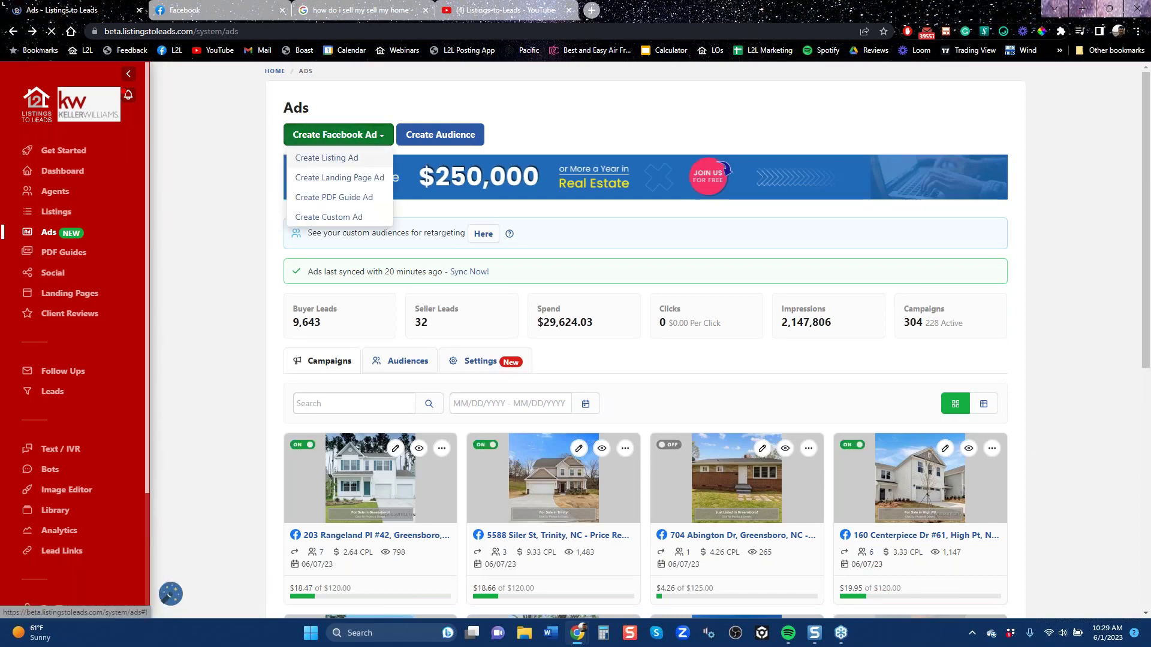
click(327, 158)
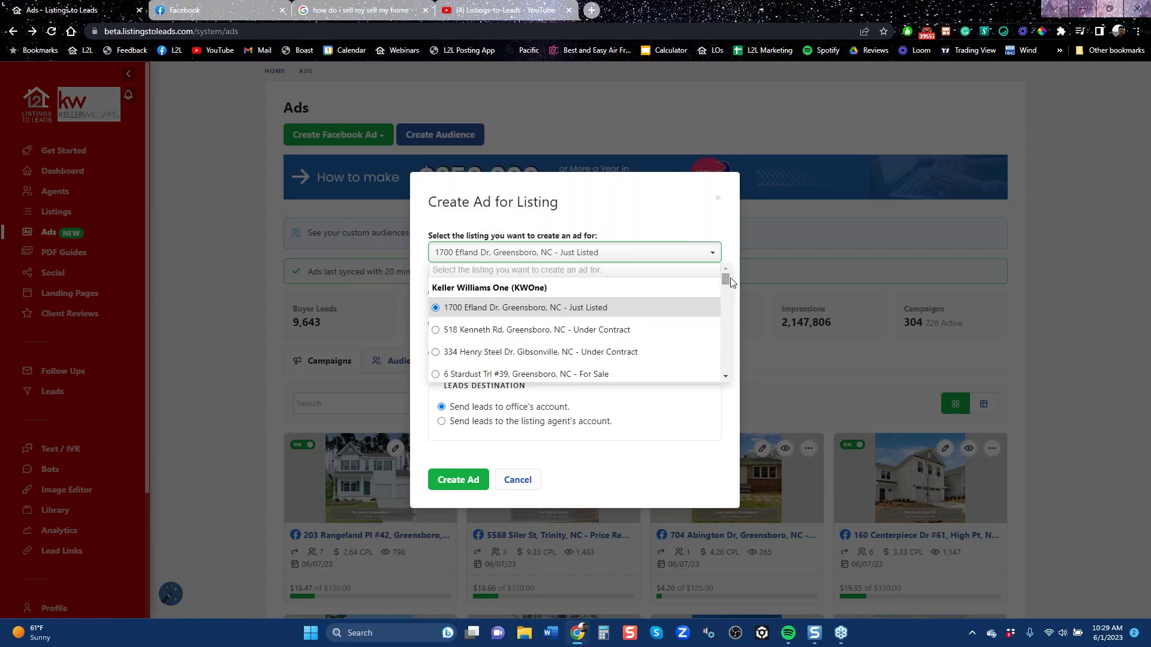
drag(728, 280, 729, 293)
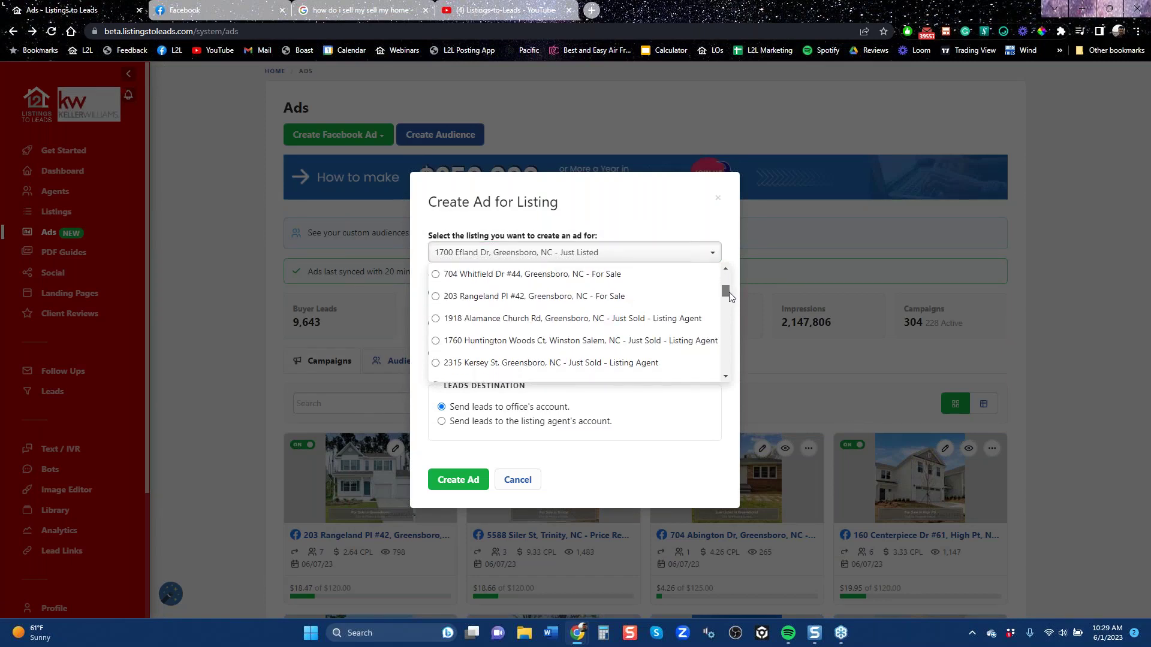
click(598, 322)
click(463, 481)
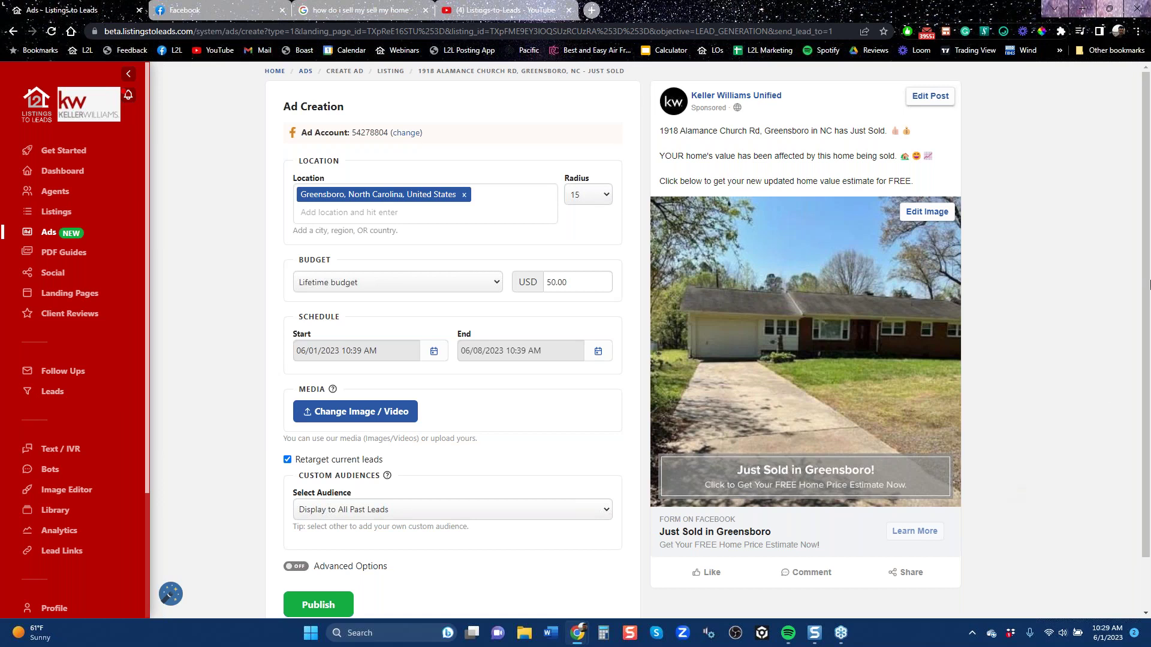
- Open the Just Sold ad's post text for editing and review the ad's budget, schedule and retargeting settings
click(921, 132)
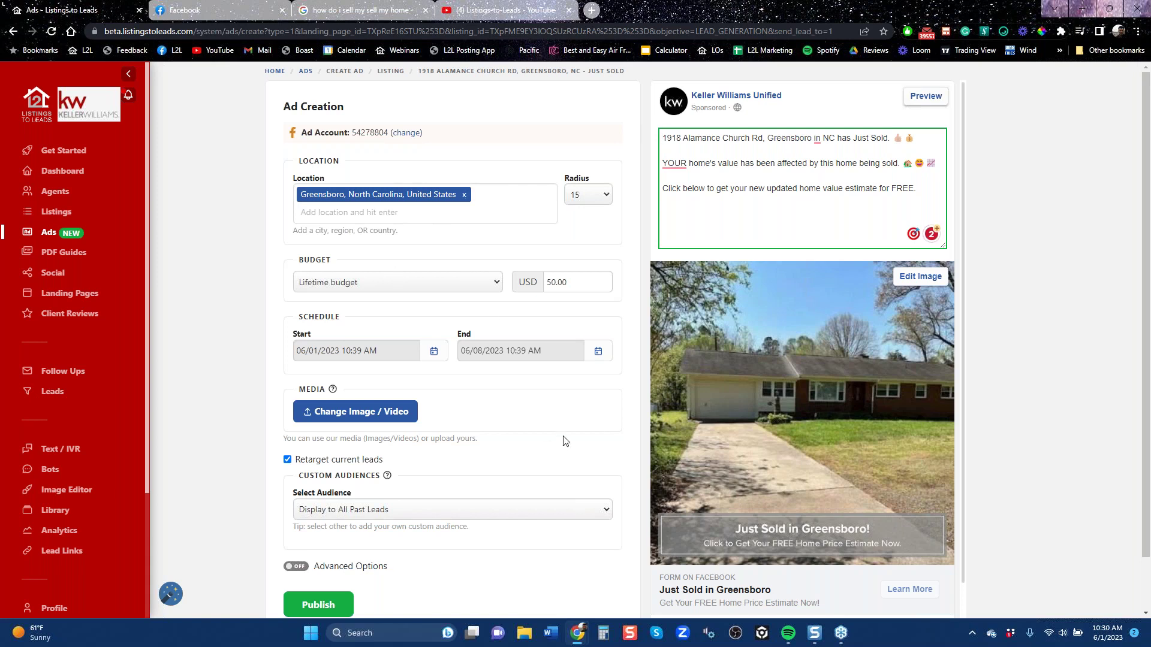
scroll(563, 441, down, 2)
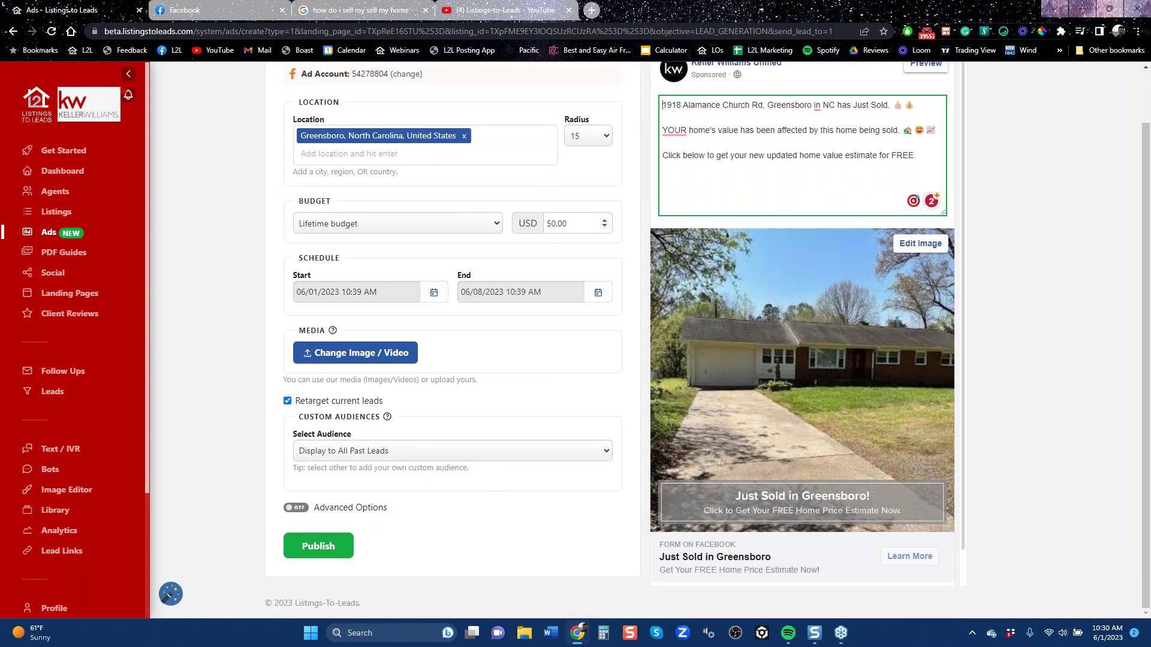
scroll(615, 324, up, 1)
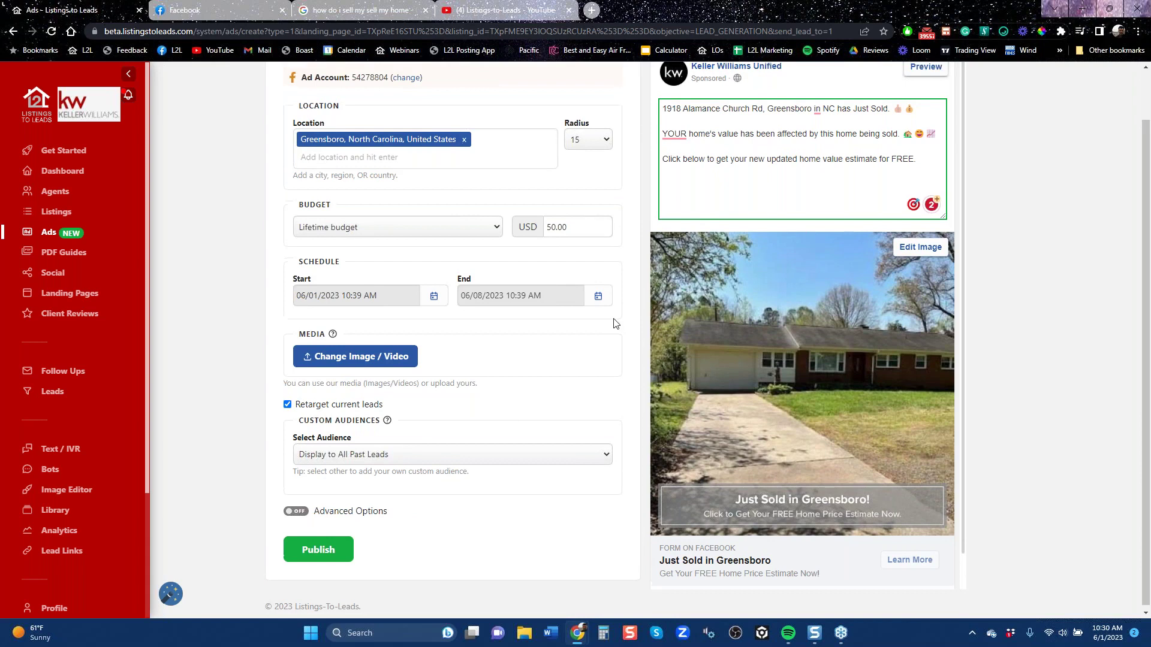
- Highlight the "Just Sold." wording in the ad's post text, glance at the Facebook feed, and leave the ad without publishing
scroll(615, 324, up, 2)
drag(854, 138, 917, 142)
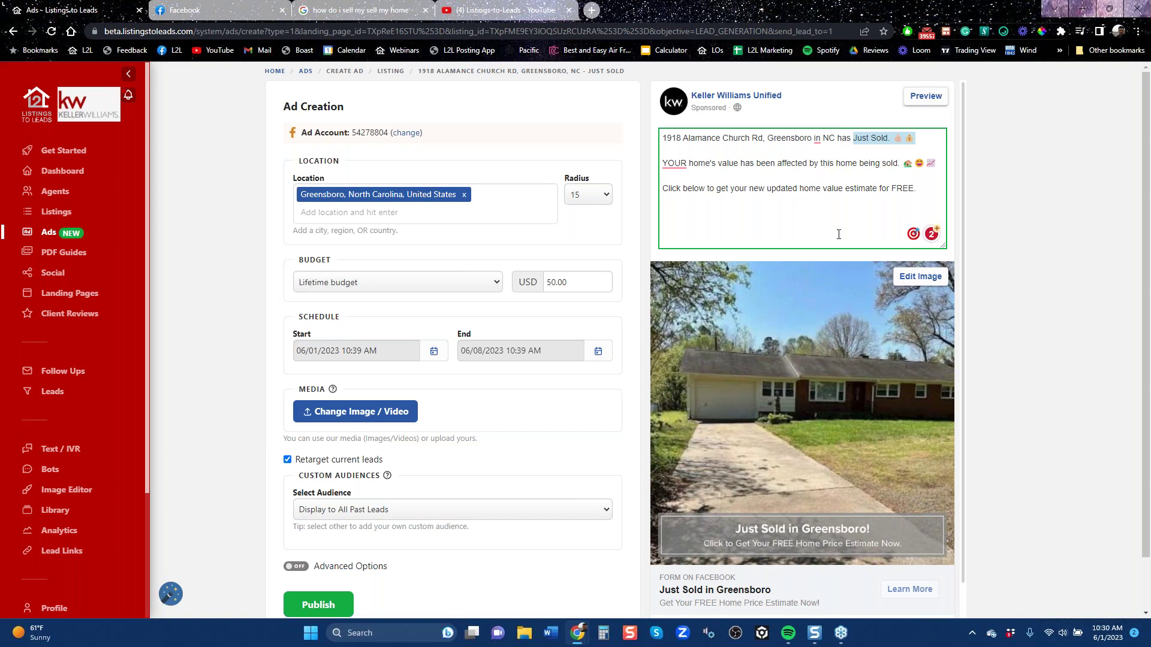
key(ctrl+Tab)
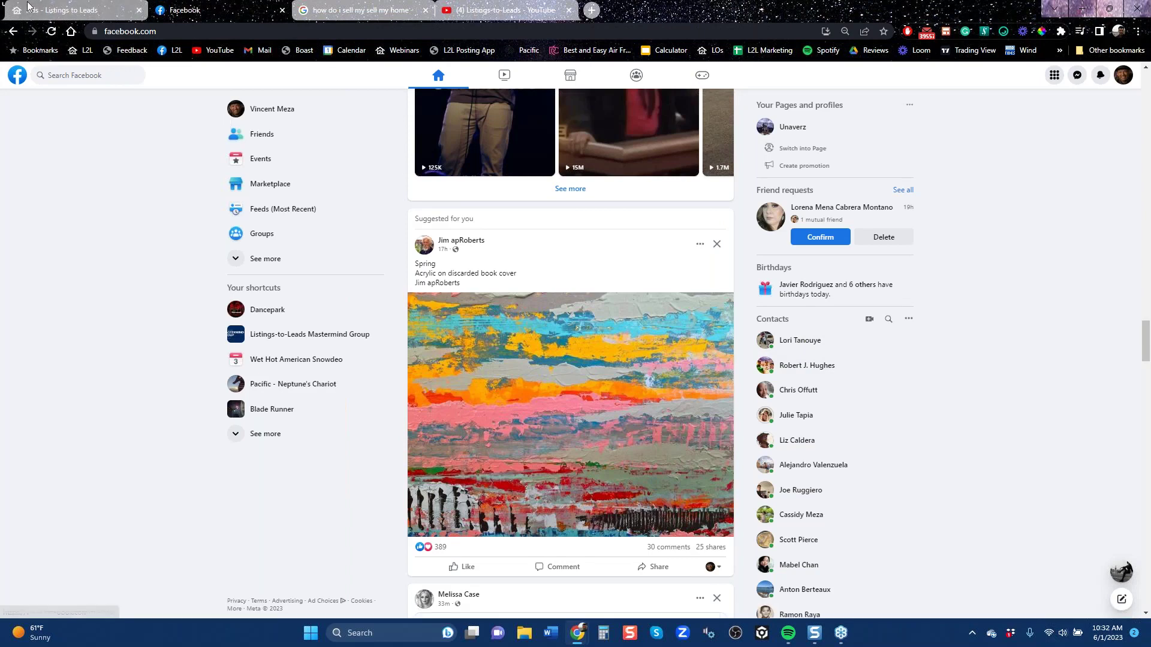
key(ctrl+shift+Tab)
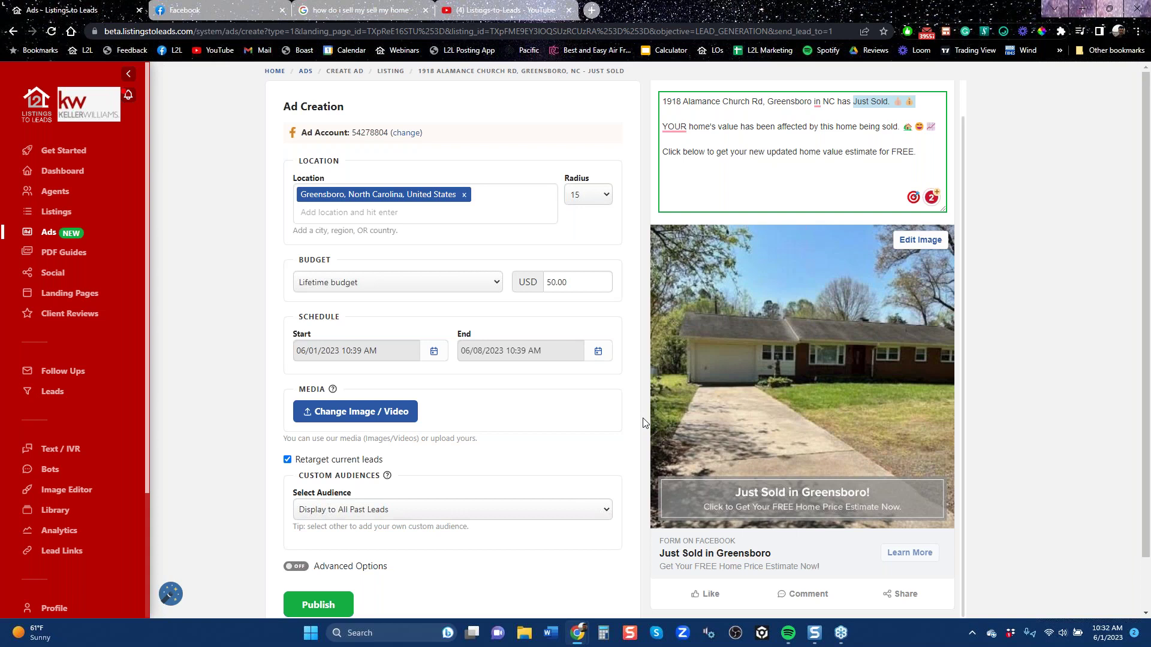
click(13, 33)
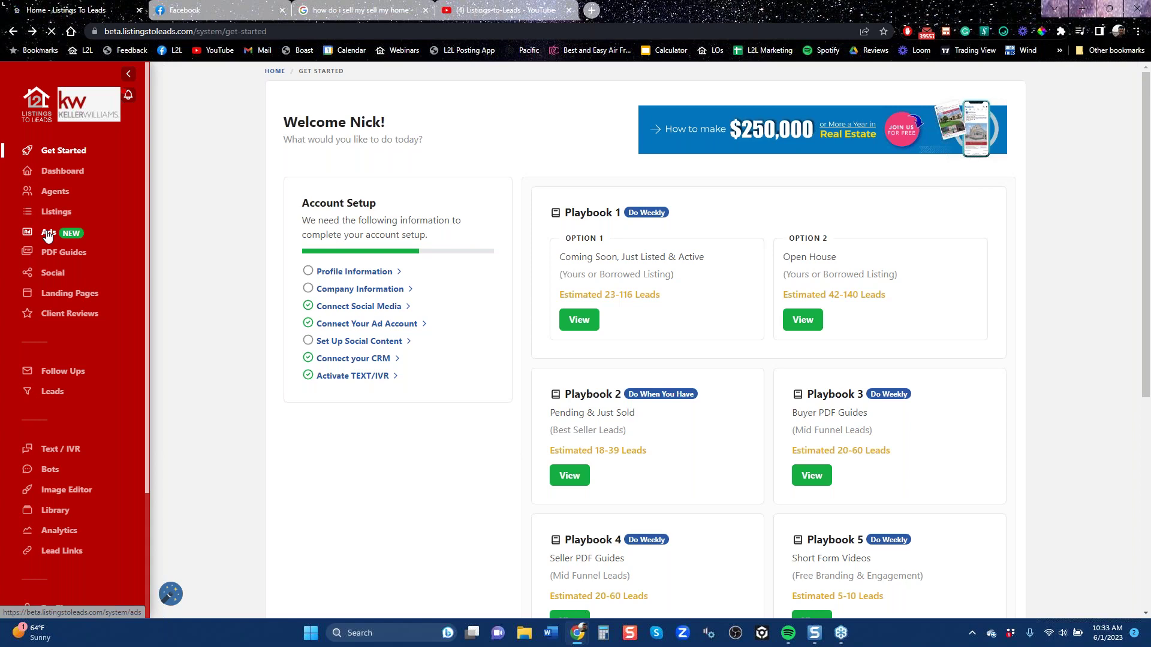
- Create a Facebook ad for the Divorce & Real Estate seller PDF guide with the Lead Ads objective
click(48, 234)
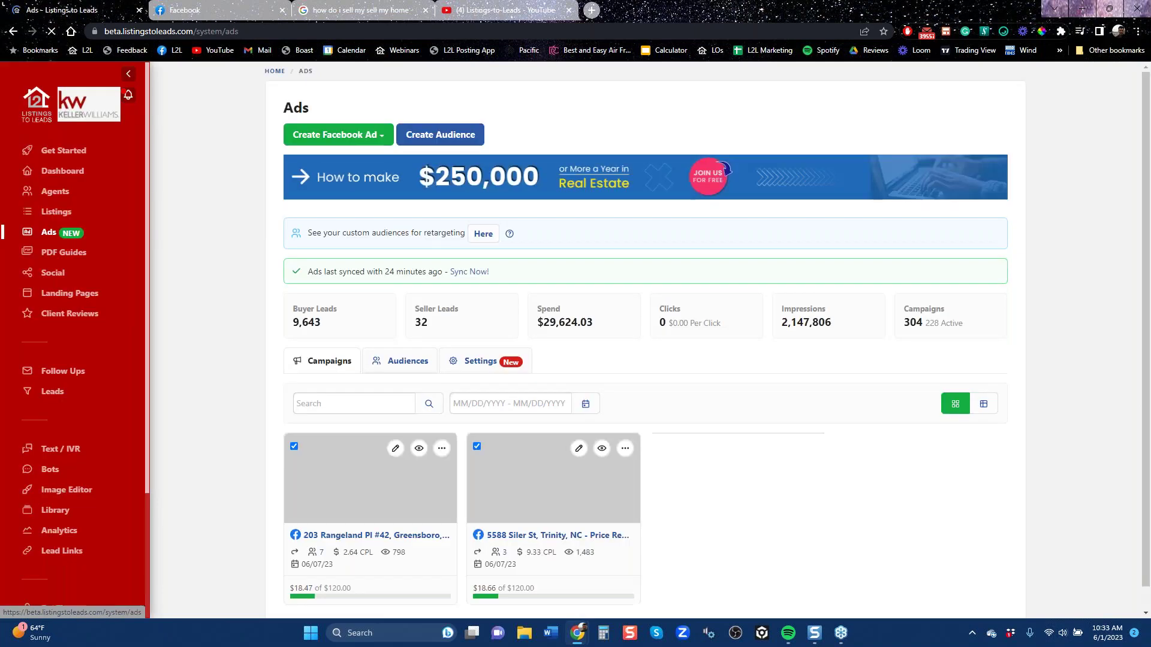
click(380, 138)
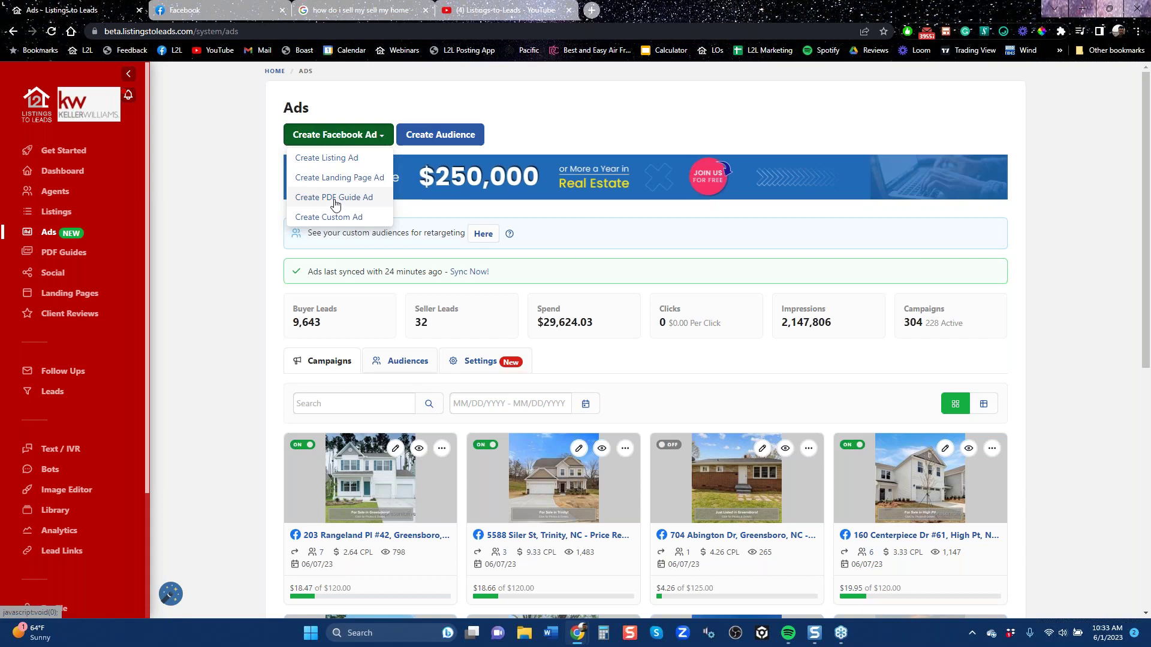
click(335, 198)
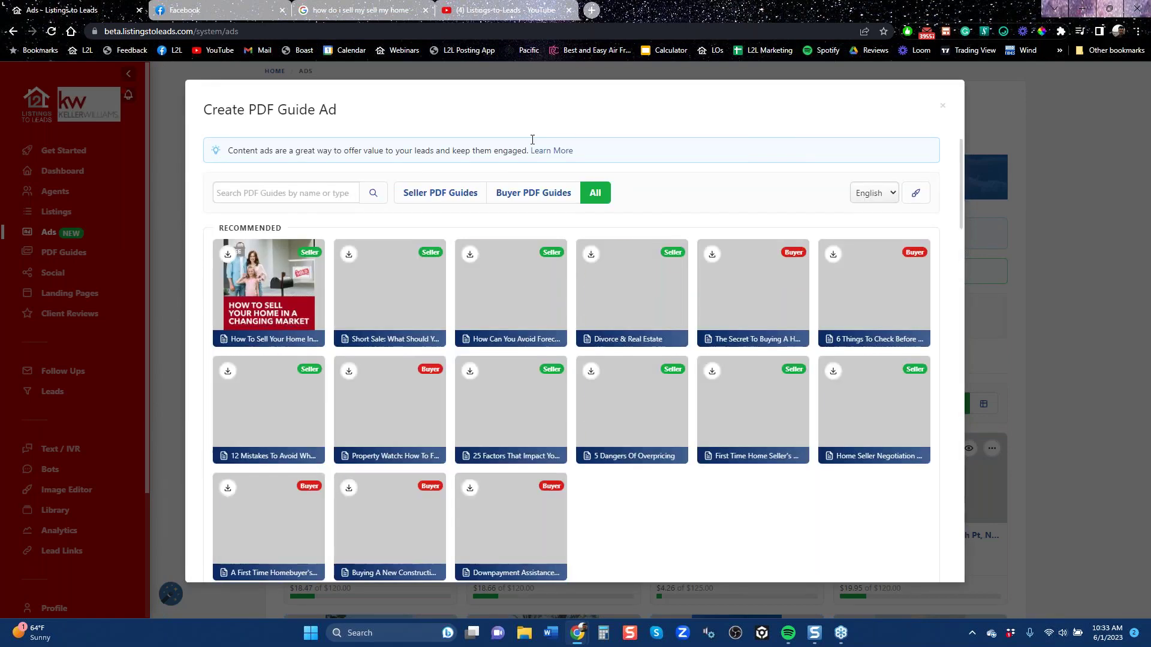
click(448, 197)
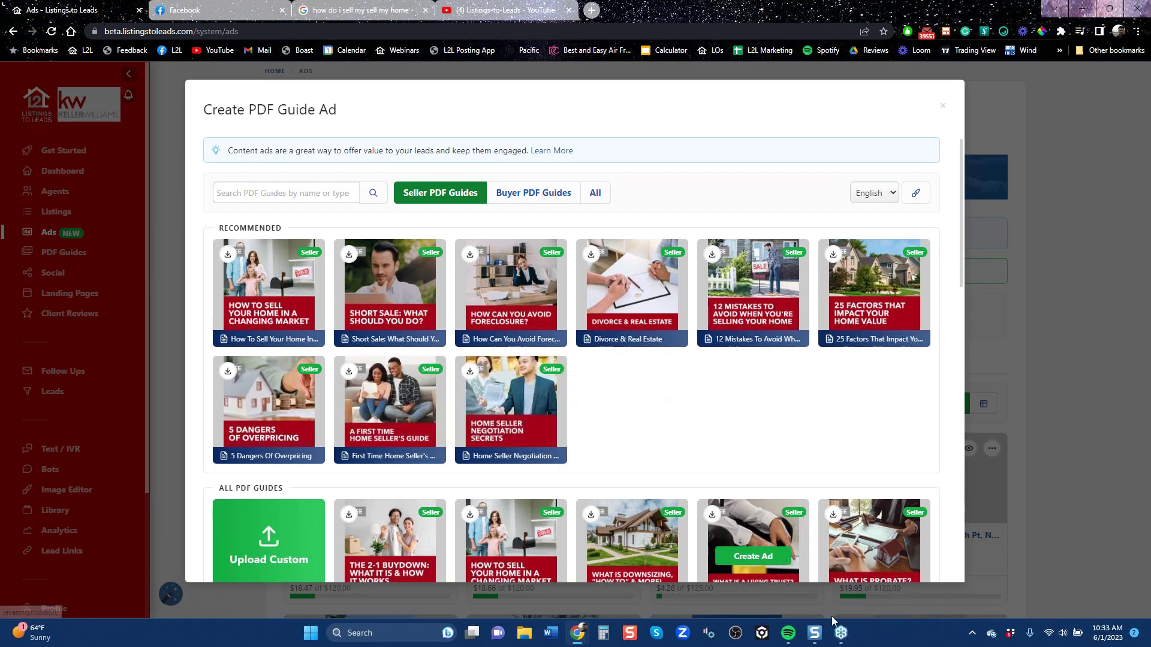
mouse_move(631, 310)
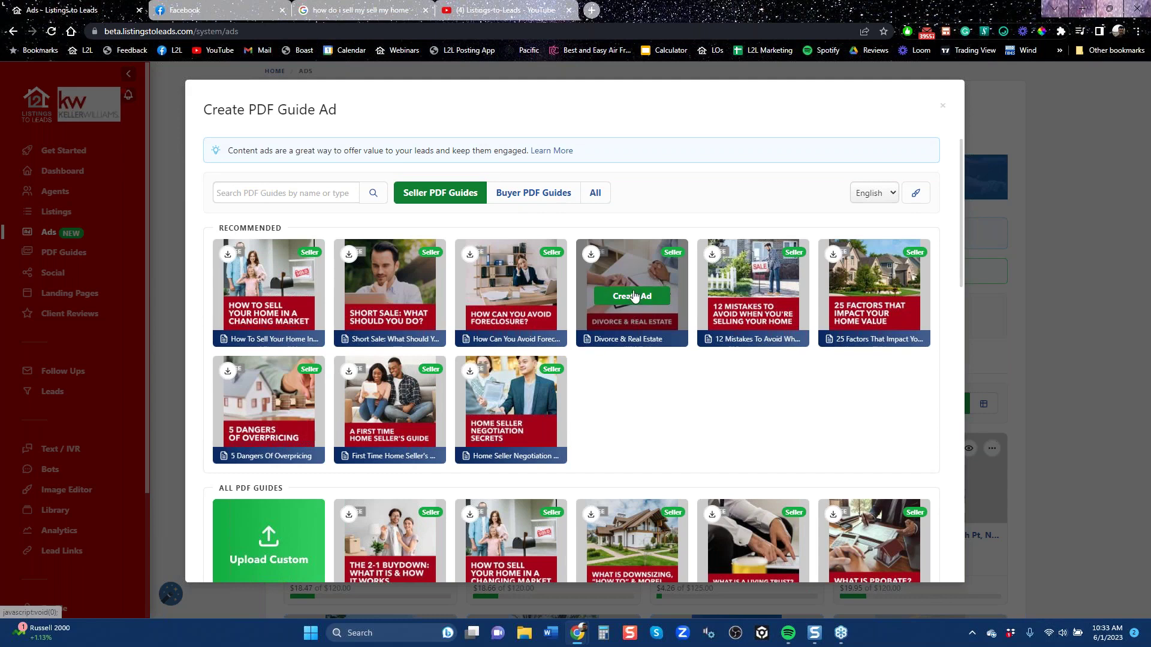
click(635, 298)
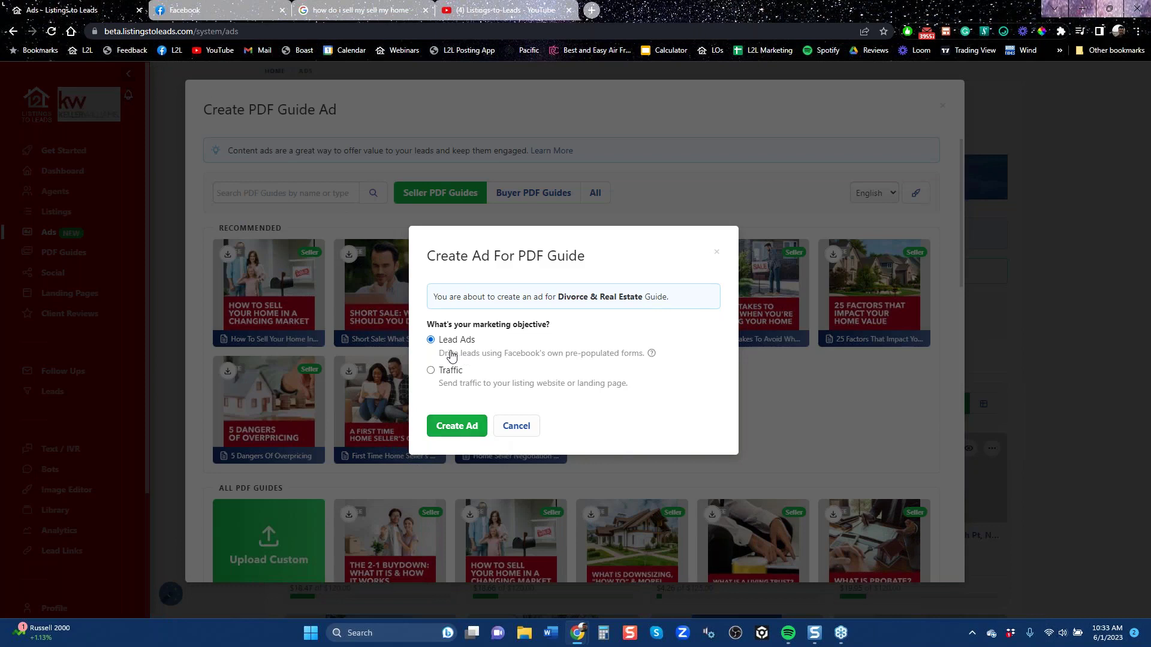
click(459, 432)
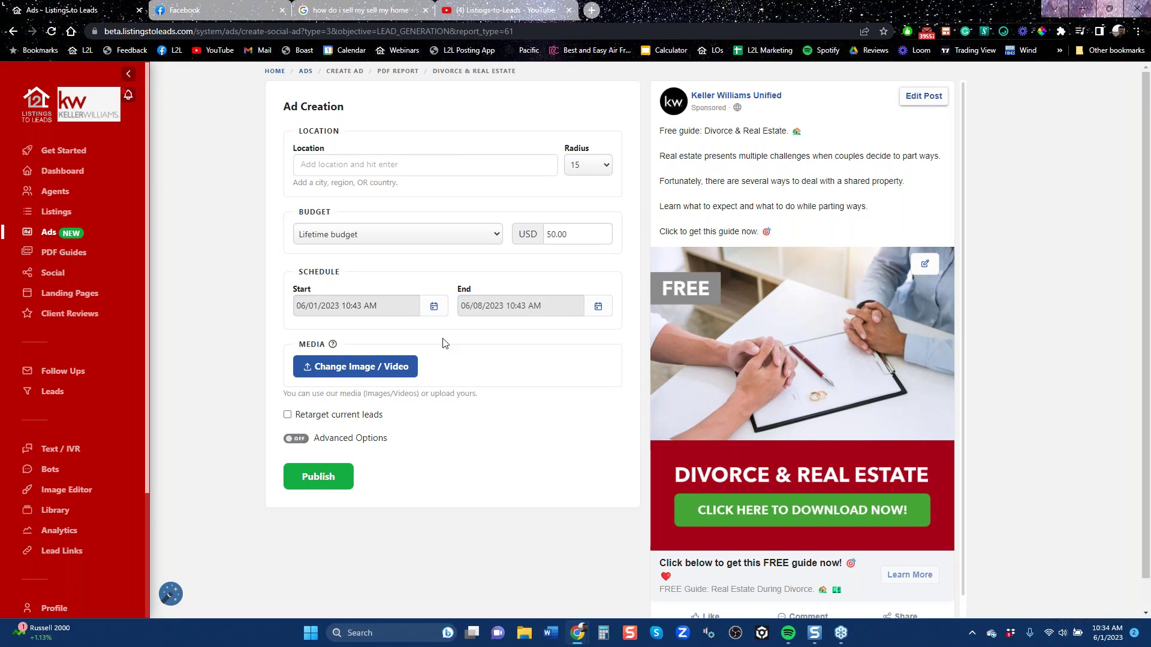
- Set the PDF guide ad's target location to Manhattan Beach, California, United States
click(387, 172)
text(Man)
key(BackSpace)
key(BackSpace)
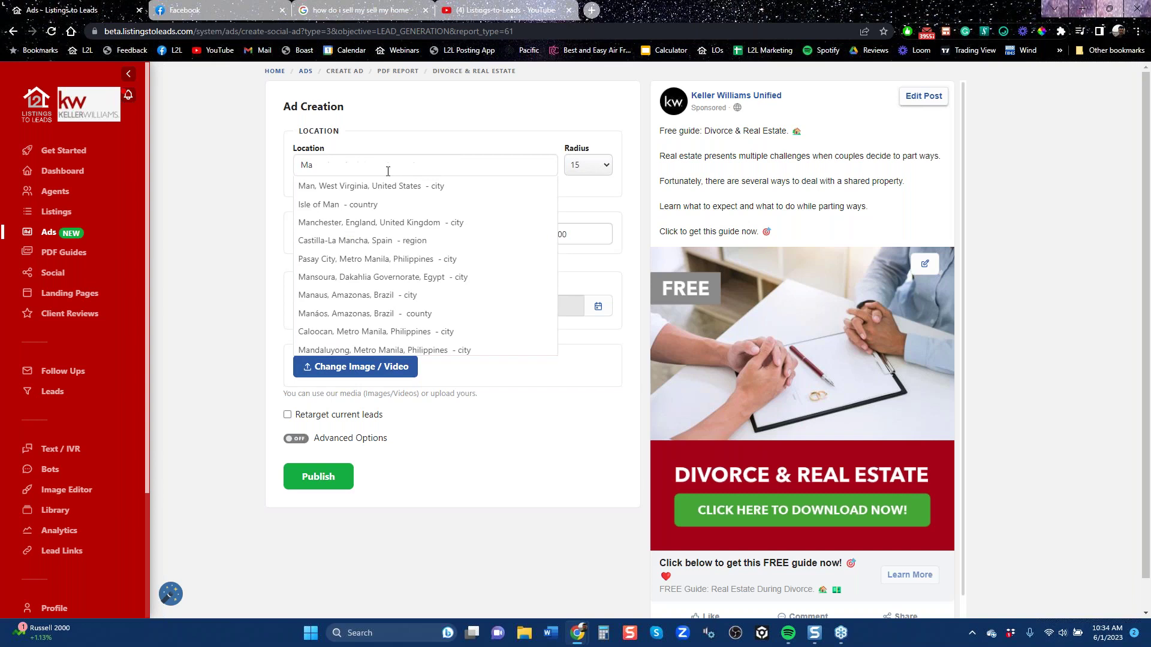
text(anhat)
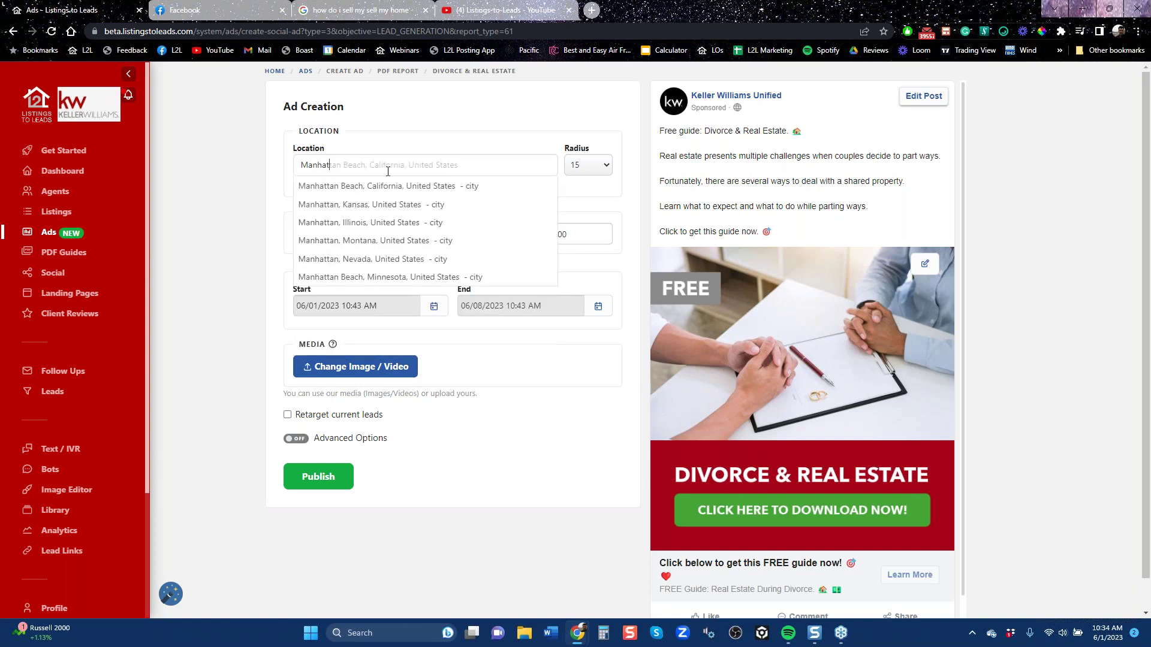
key(Down)
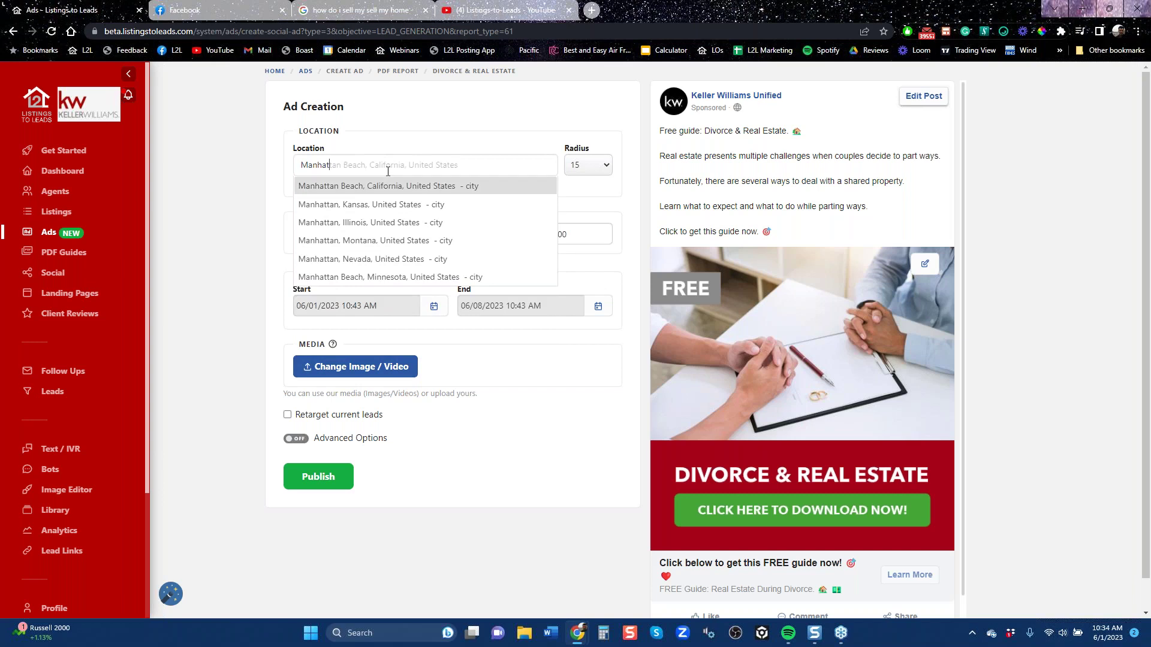
key(Return)
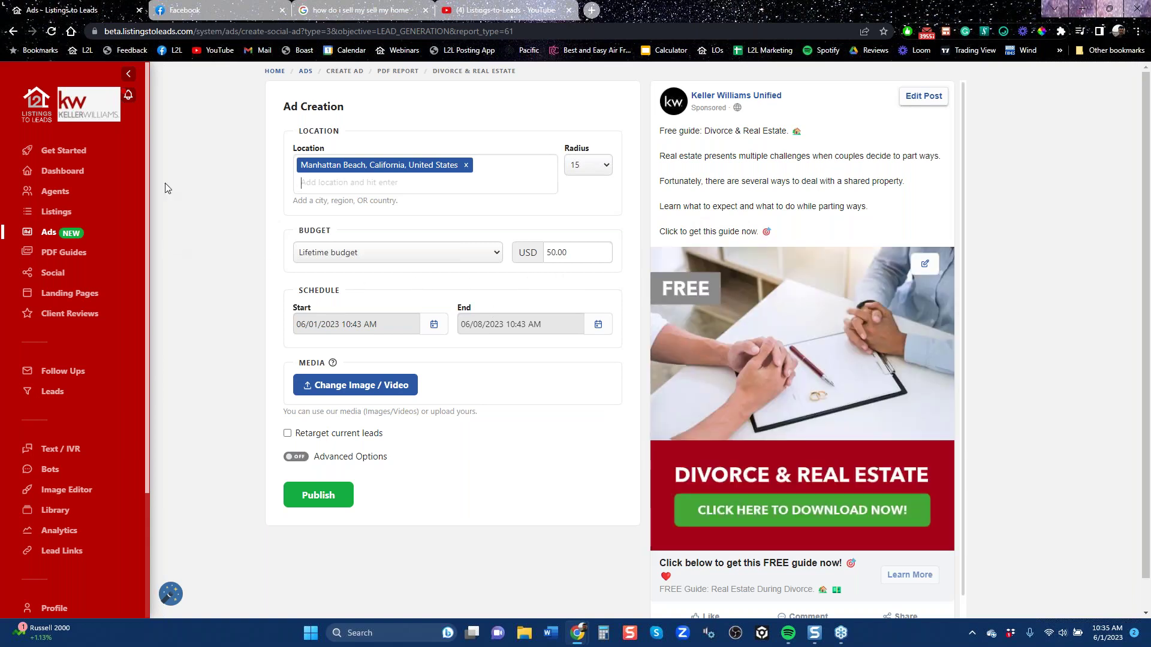
- Return to the Ads overview without publishing and examine the total impressions and the list of campaigns
click(14, 32)
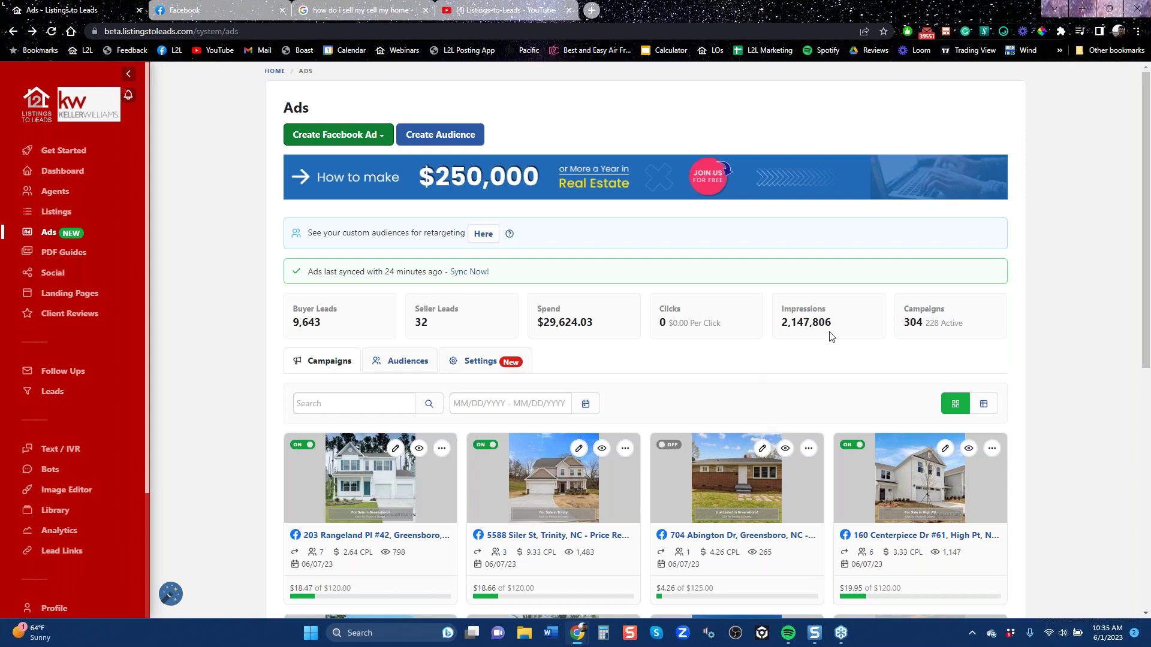
drag(836, 325, 779, 327)
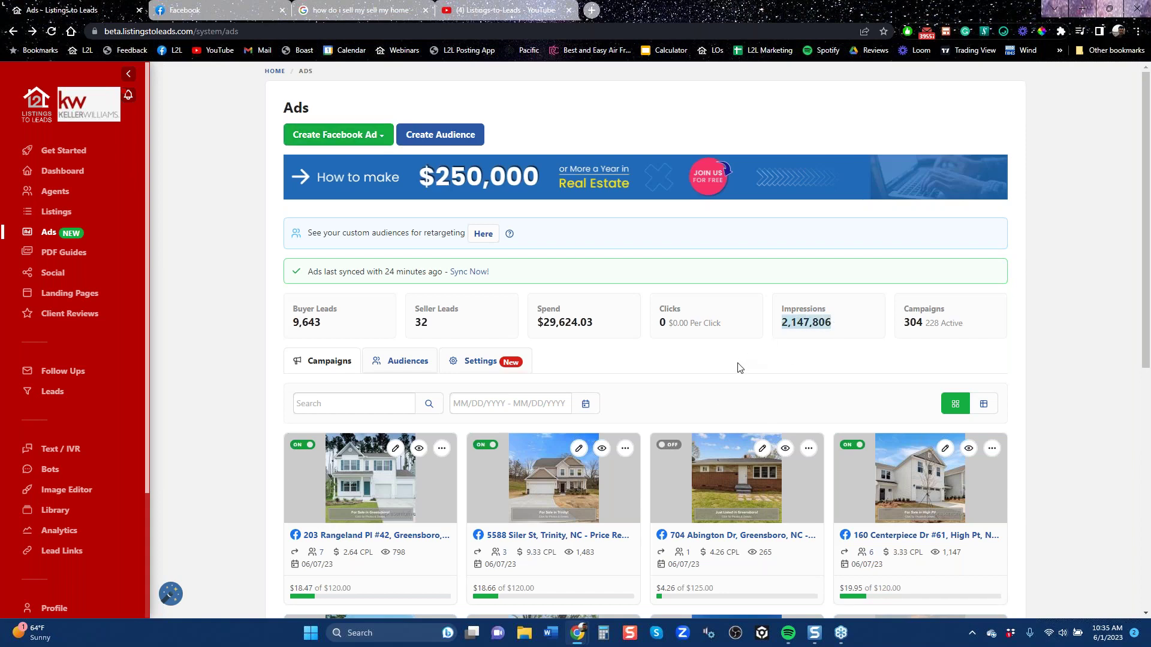
scroll(740, 368, down, 6)
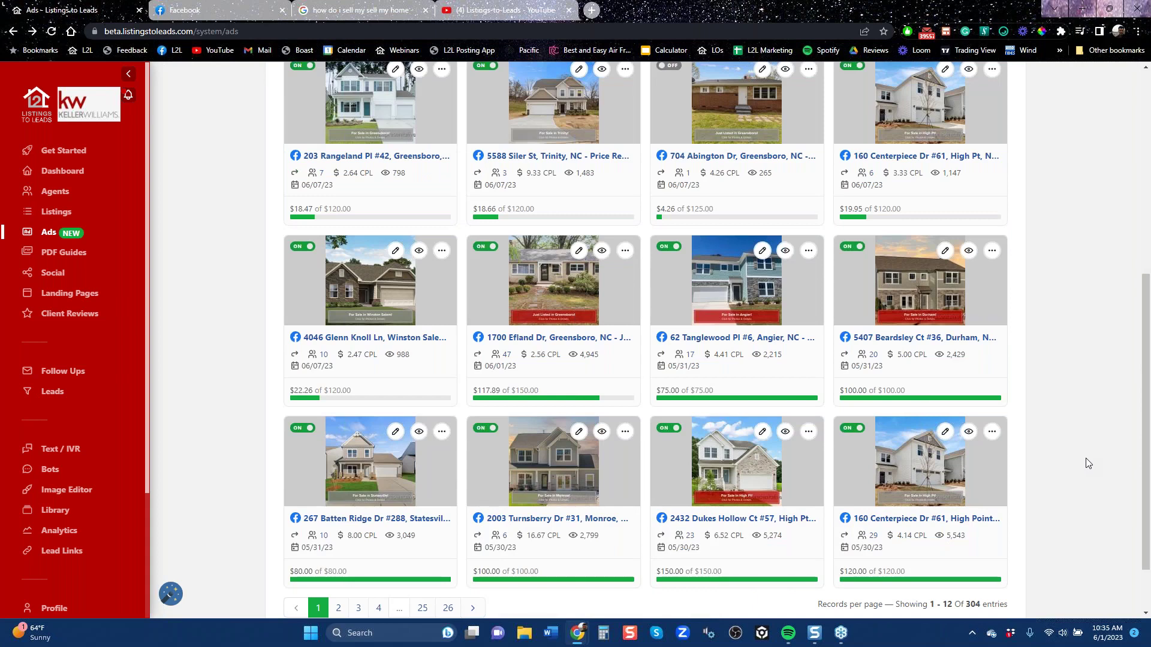
scroll(1089, 462, up, 6)
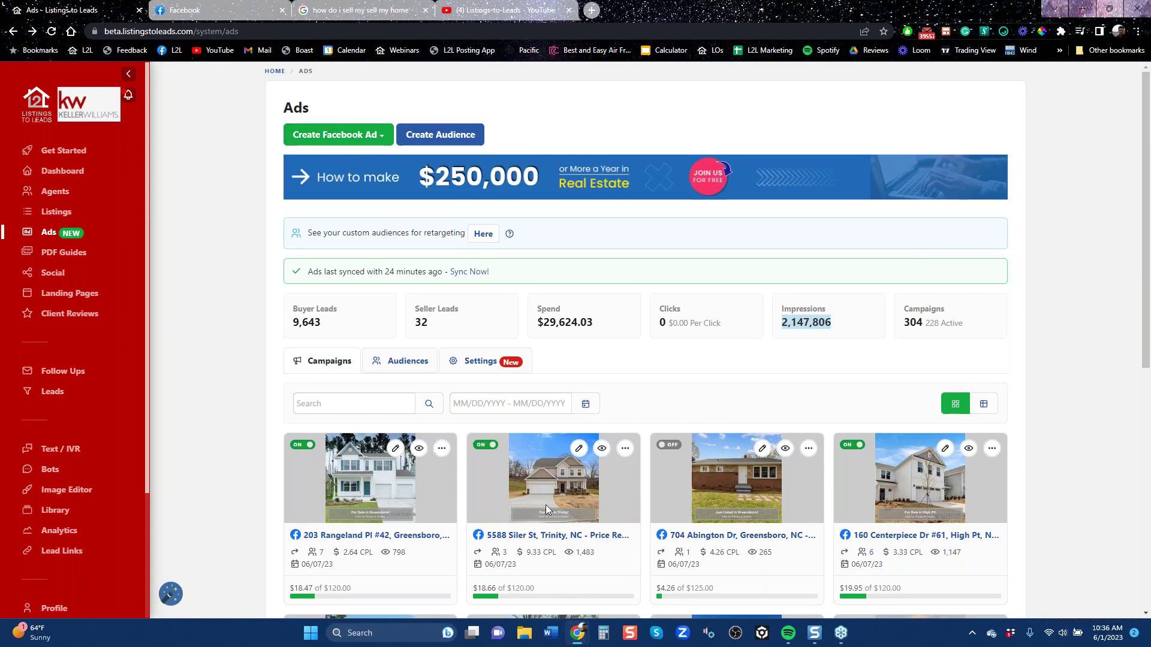
- Create a Facebook ad for the Free Home Values landing page with the Lead Ads objective
click(357, 145)
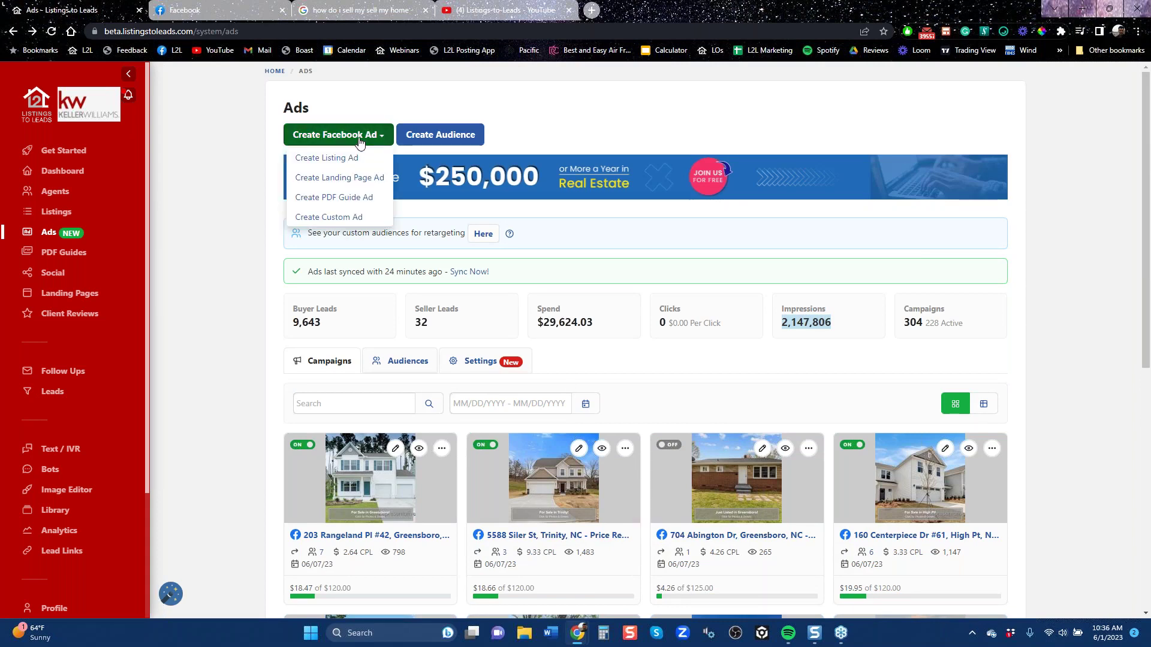
click(348, 178)
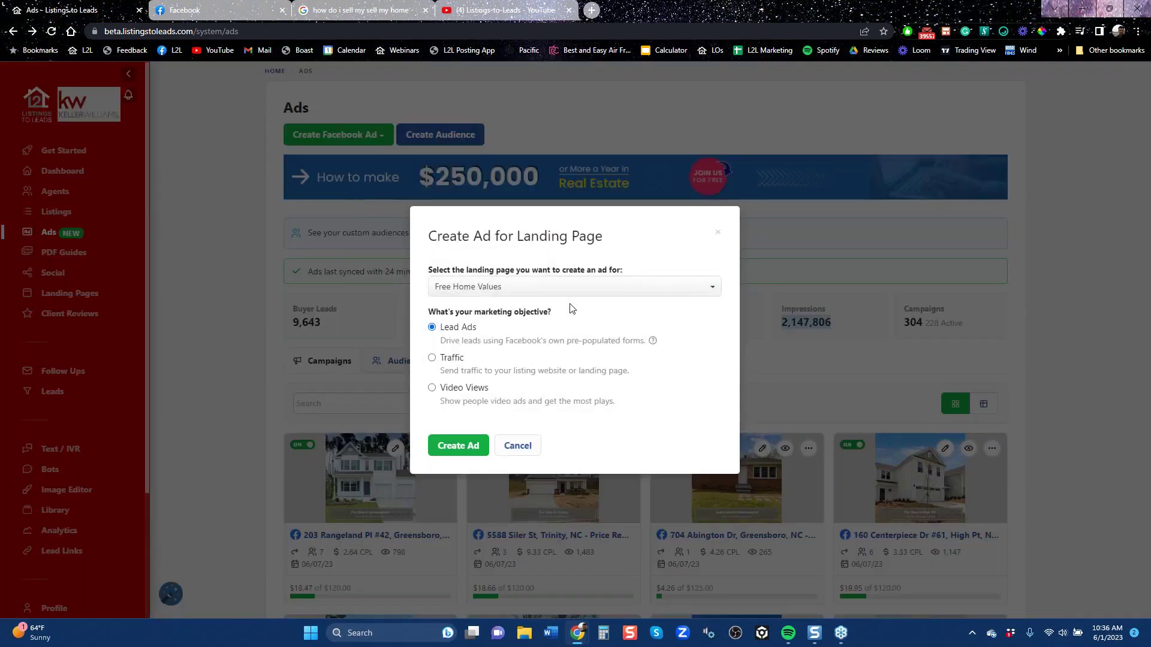
click(462, 446)
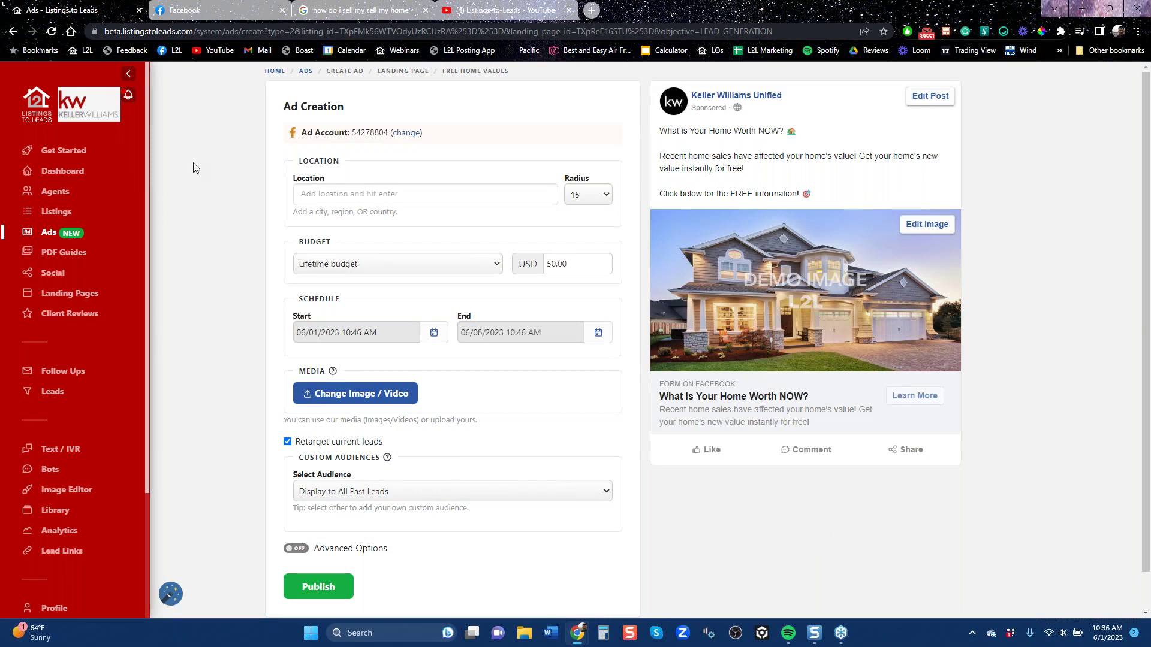
- Sign out of the current account and log in to the other agent account with its saved username and password
scroll(46, 529, down, 3)
scroll(46, 534, down, 1)
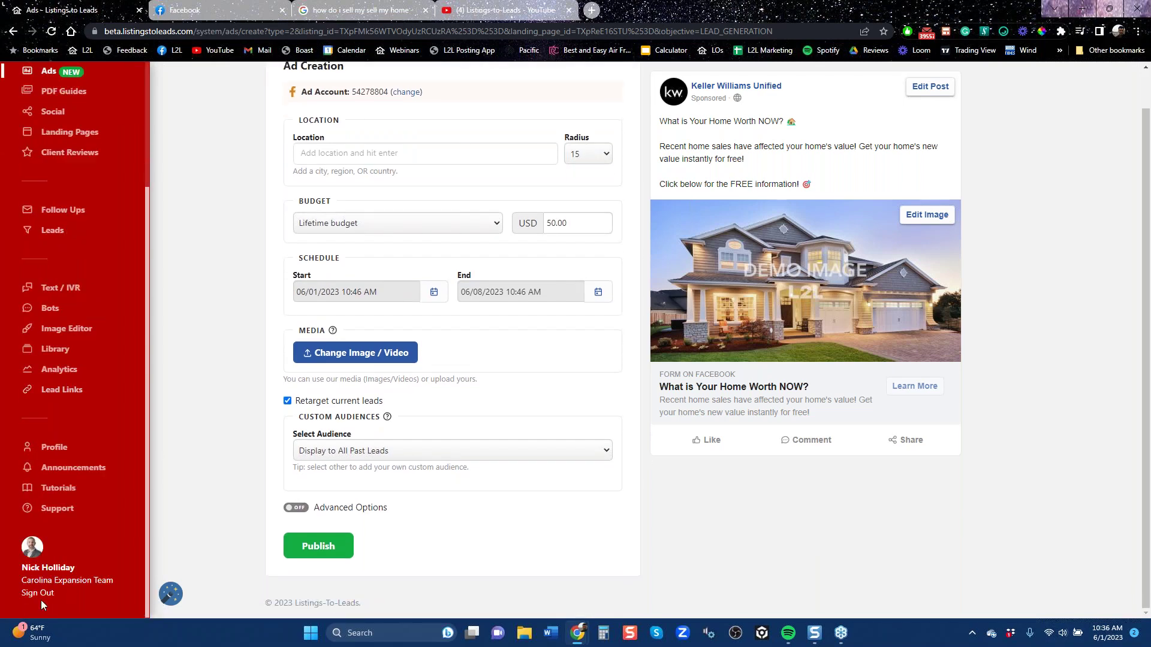
click(42, 597)
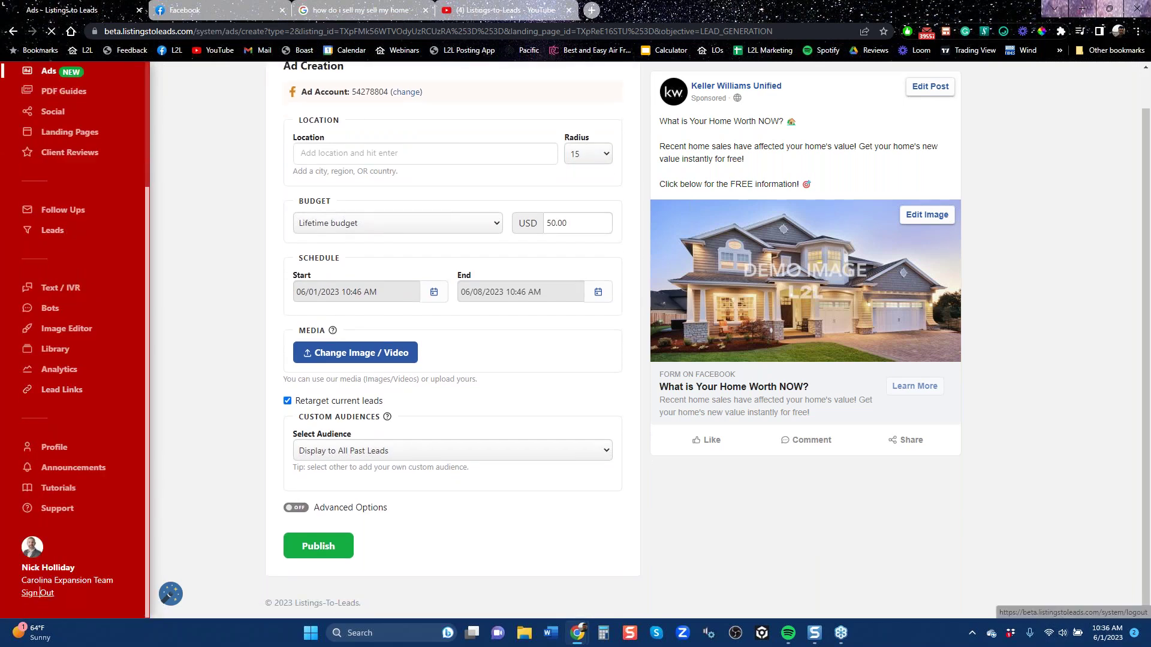
click(823, 96)
click(507, 283)
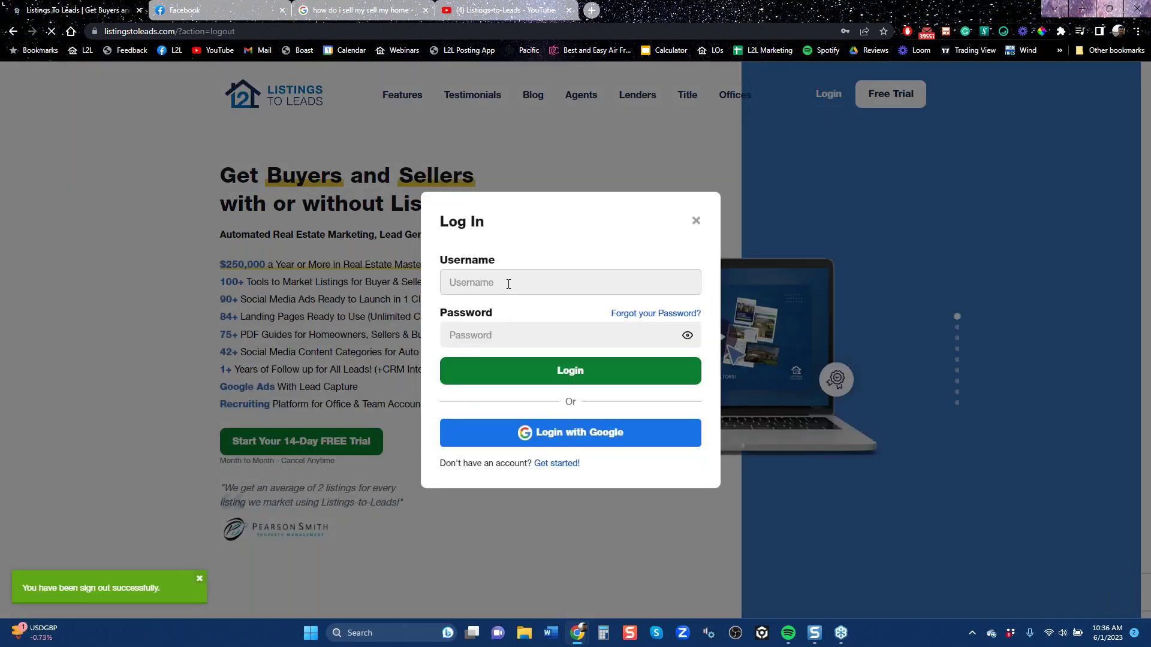
key(Down)
key(Return)
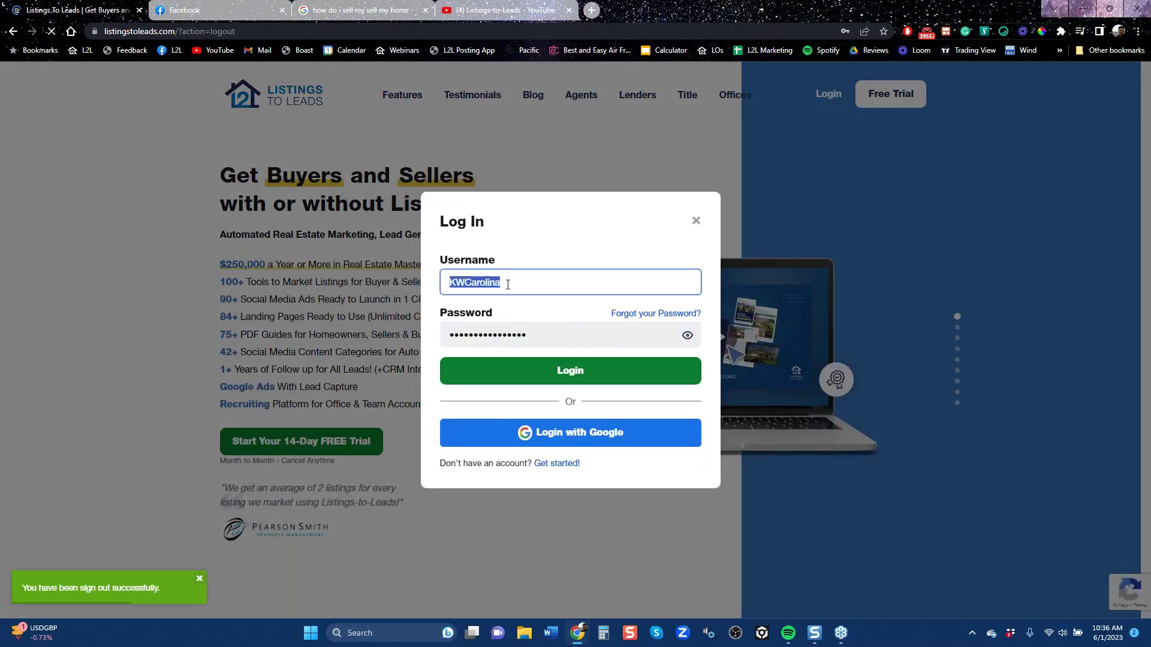
text(kev)
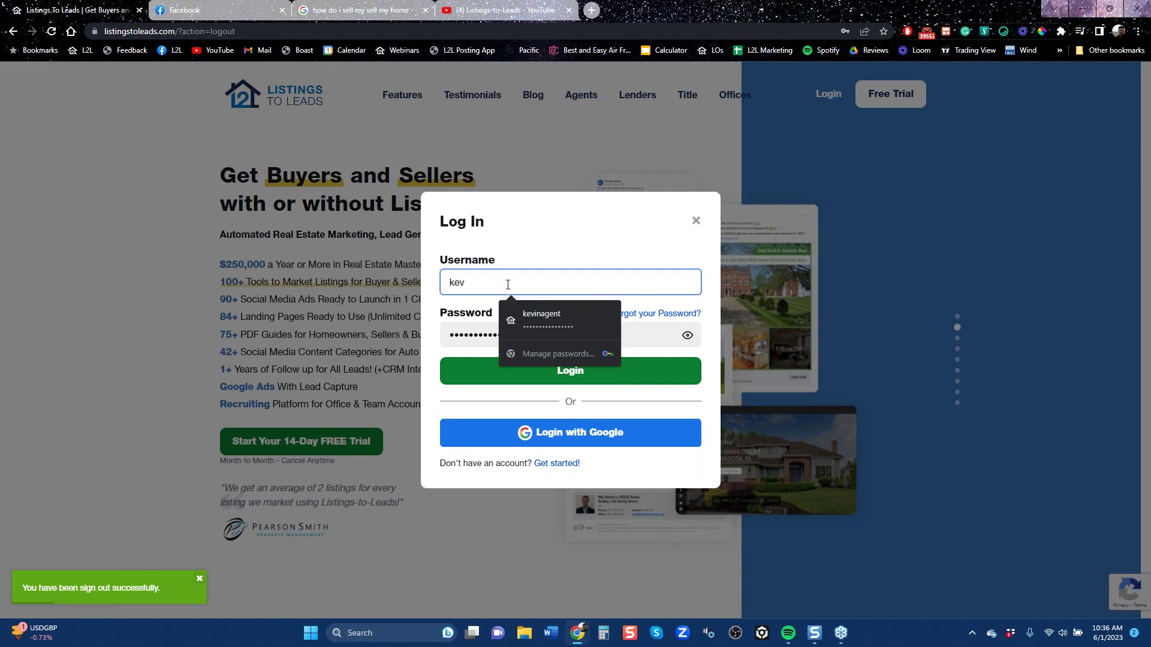
key(Down)
key(Return)
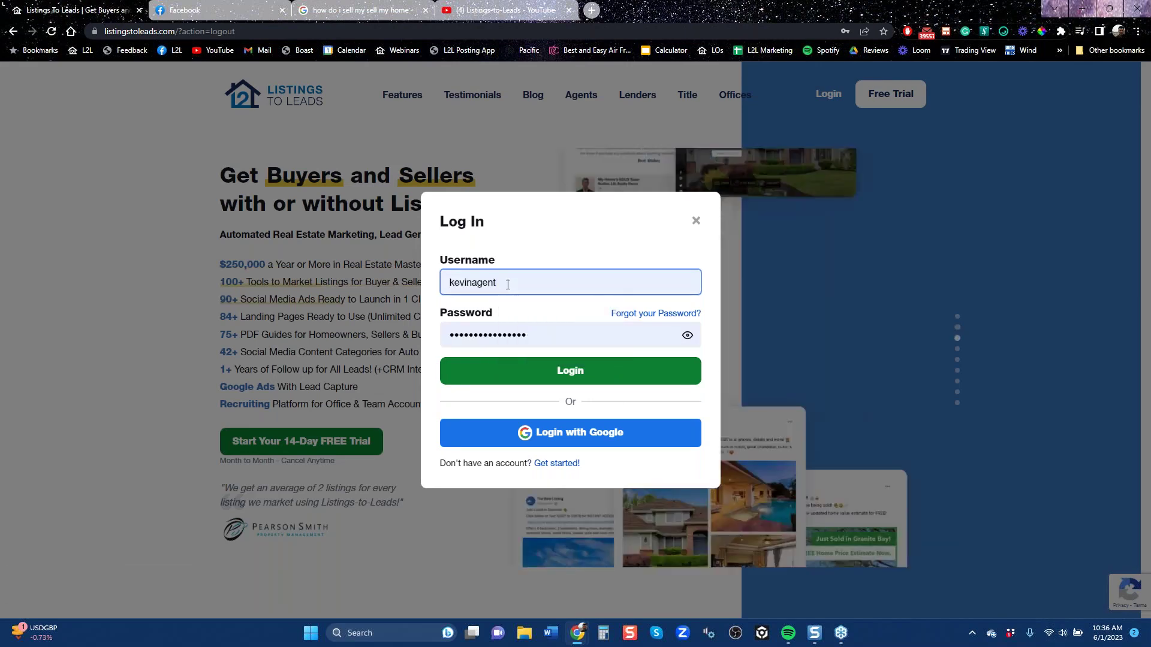
click(572, 371)
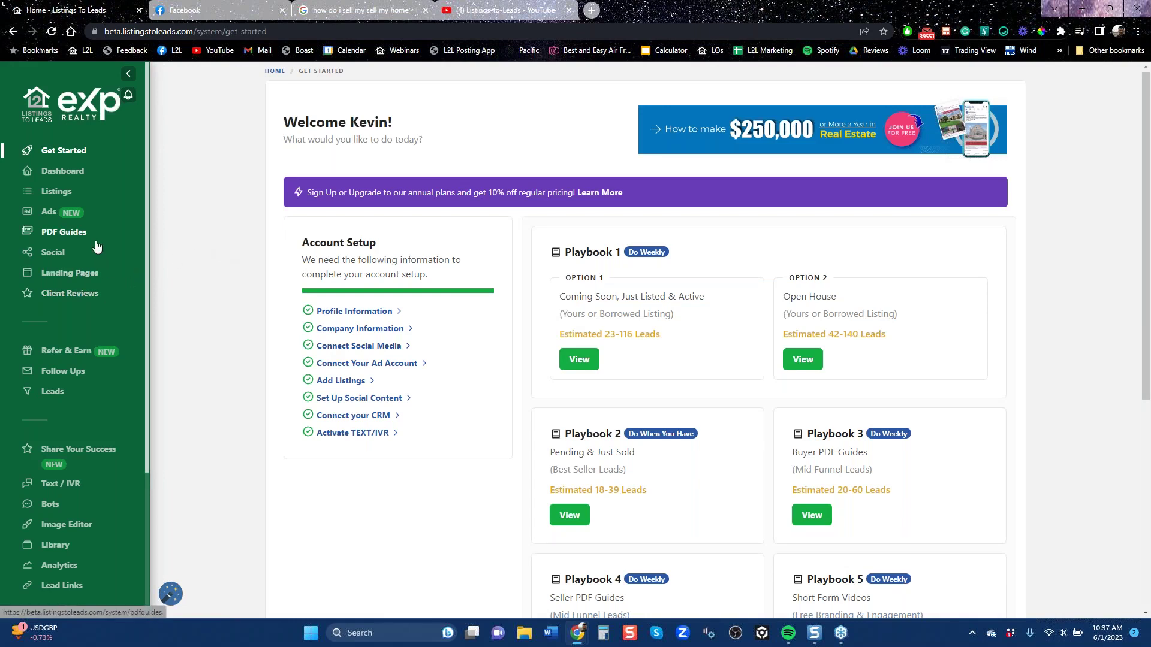
- Open the account's landing pages and start creating a new landing page, ready to enter its name
click(64, 275)
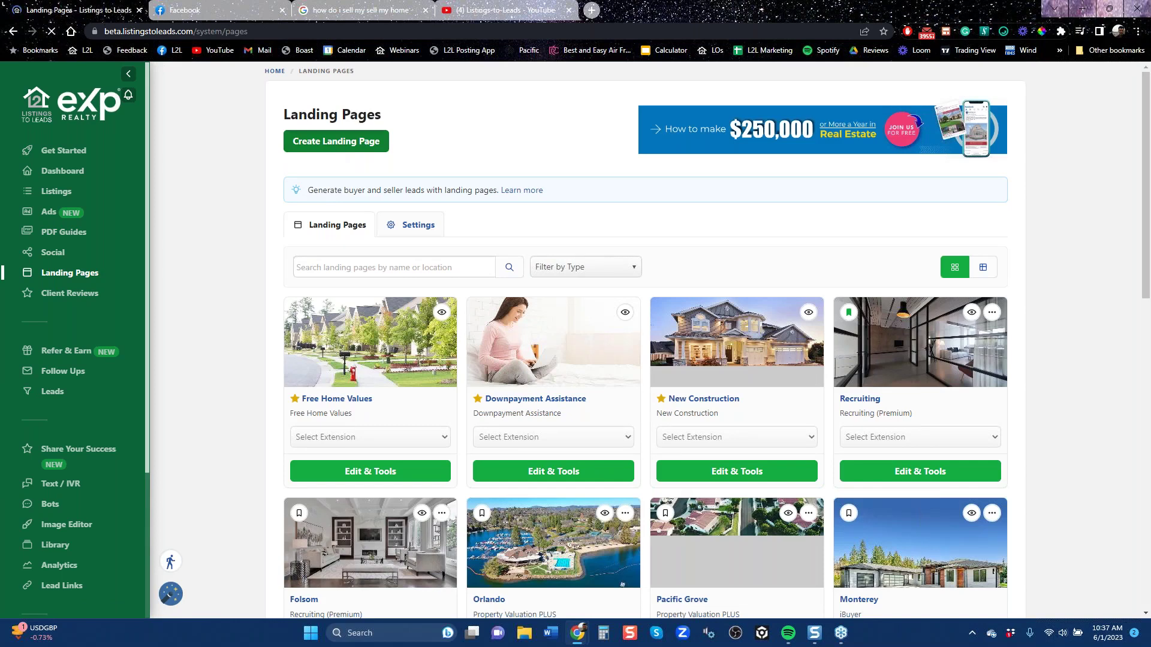
click(335, 141)
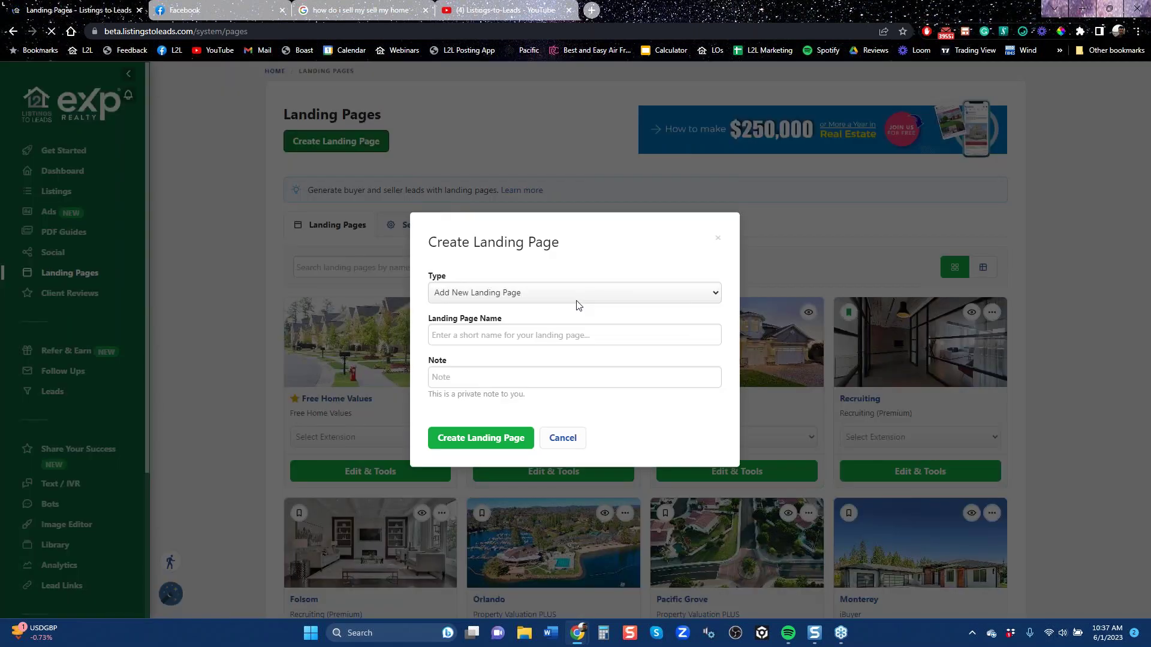
click(577, 342)
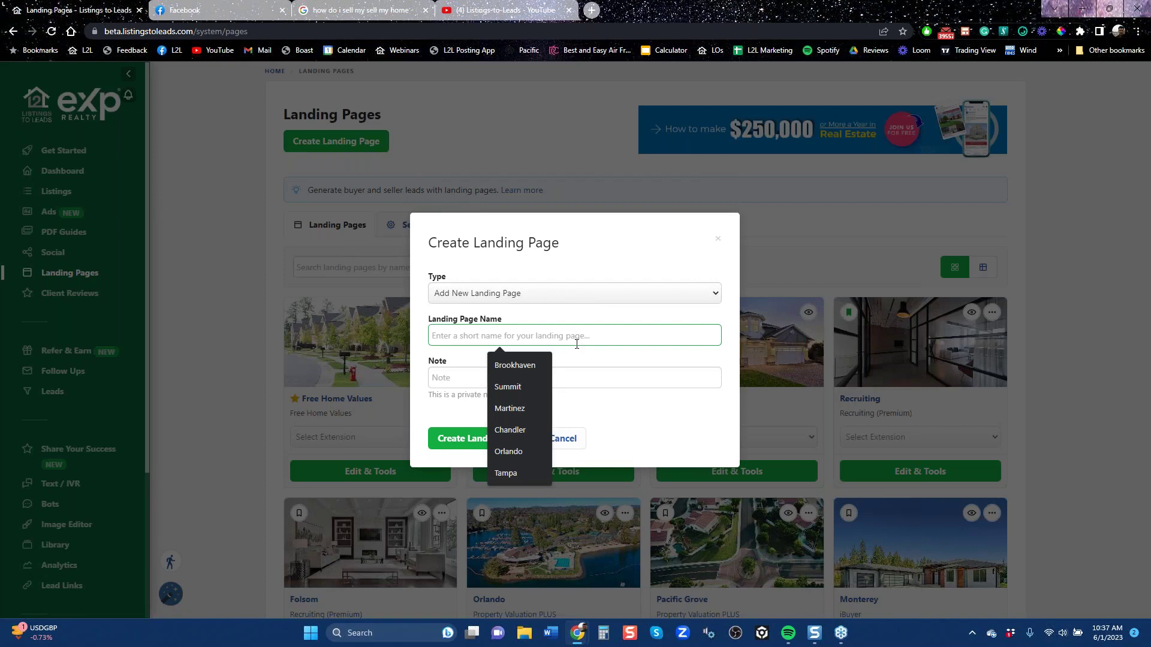
text(Manhat)
text(ton)
key(BackSpace)
key(BackSpace)
text(an)
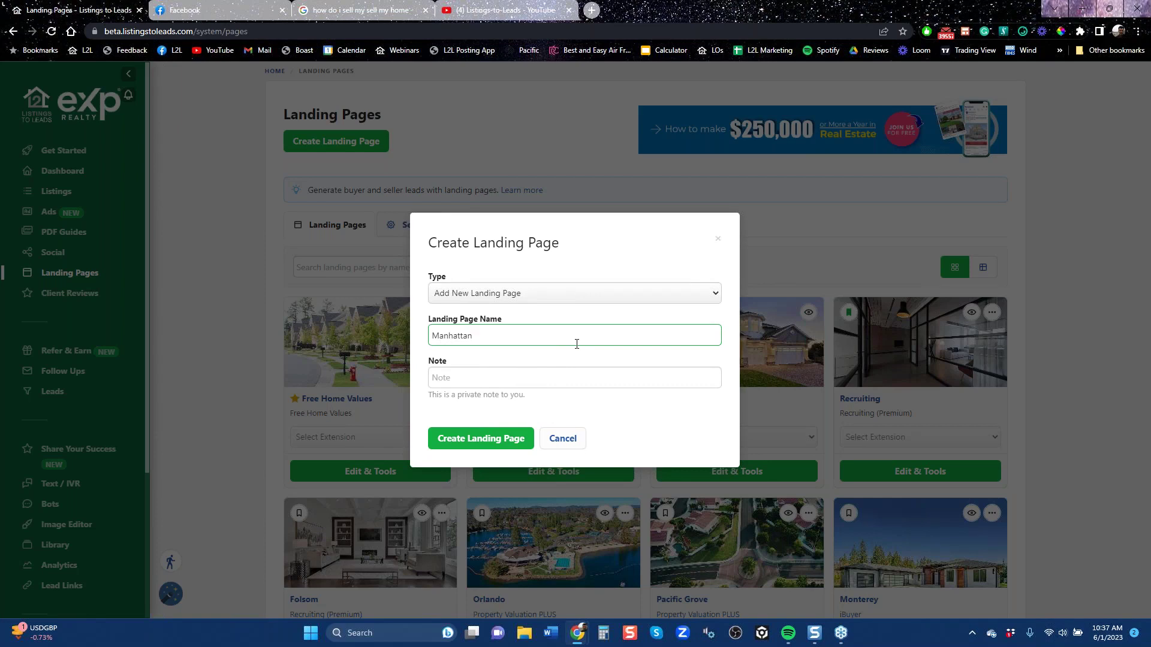
key(BackSpace)
key(BackSpace)
key(BackSpace)
key(BackSpace)
key(BackSpace)
key(BackSpace)
key(BackSpace)
key(BackSpace)
key(BackSpace)
text(C)
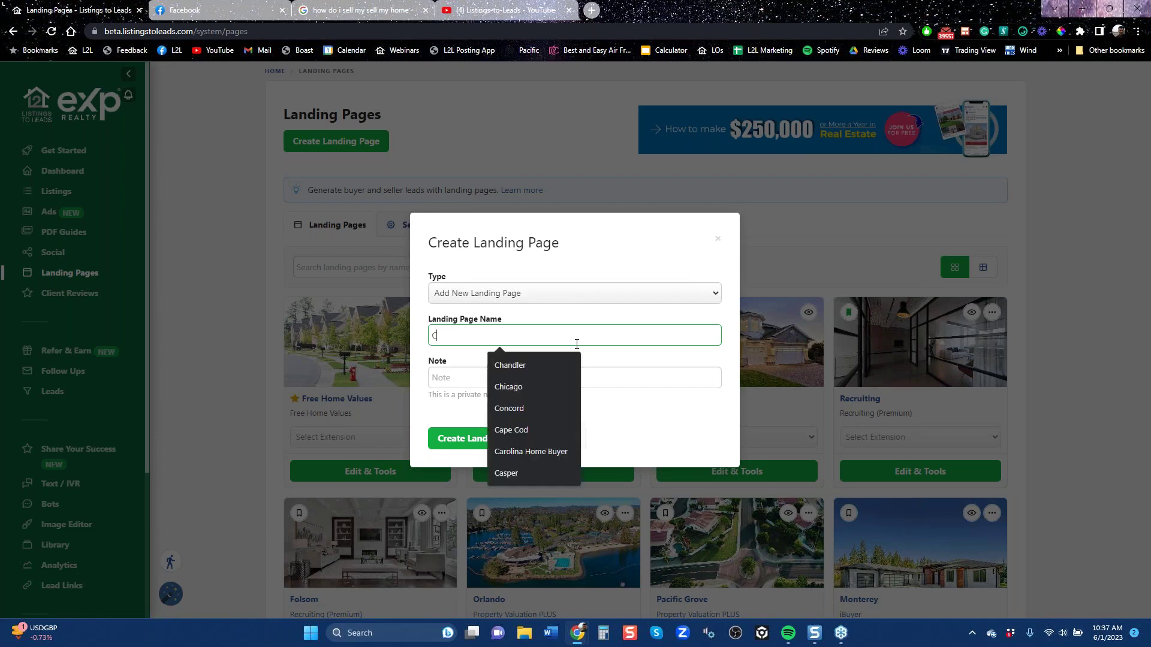
text(hels)
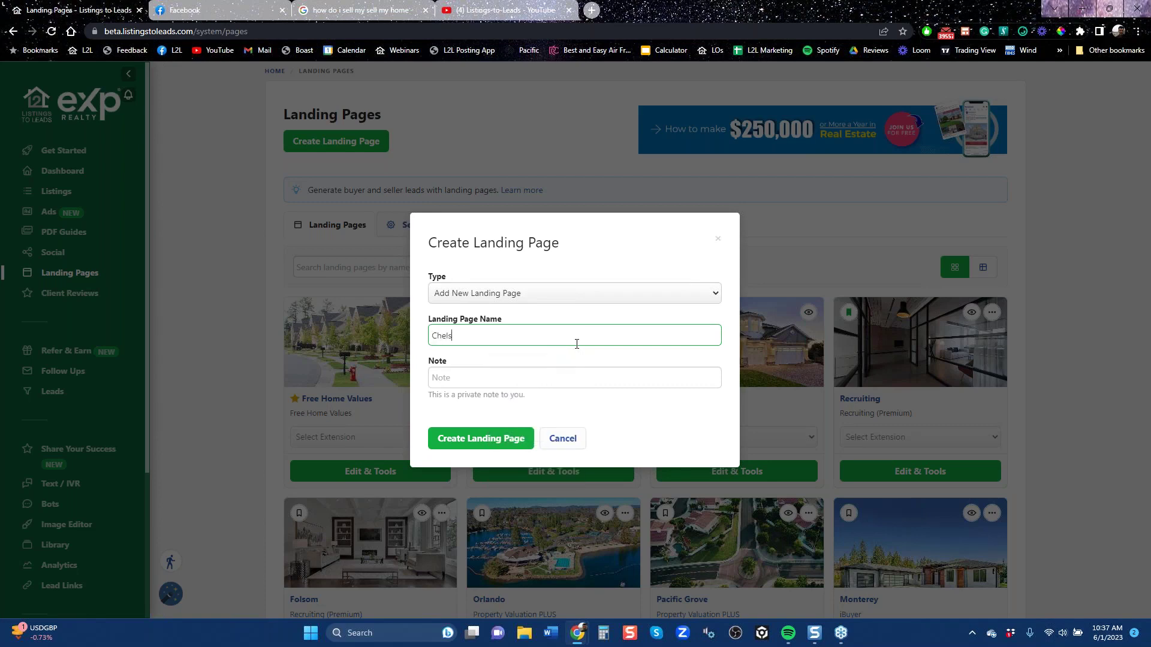
text(ea)
key(BackSpace)
key(BackSpace)
key(BackSpace)
key(BackSpace)
key(BackSpace)
key(BackSpace)
key(BackSpace)
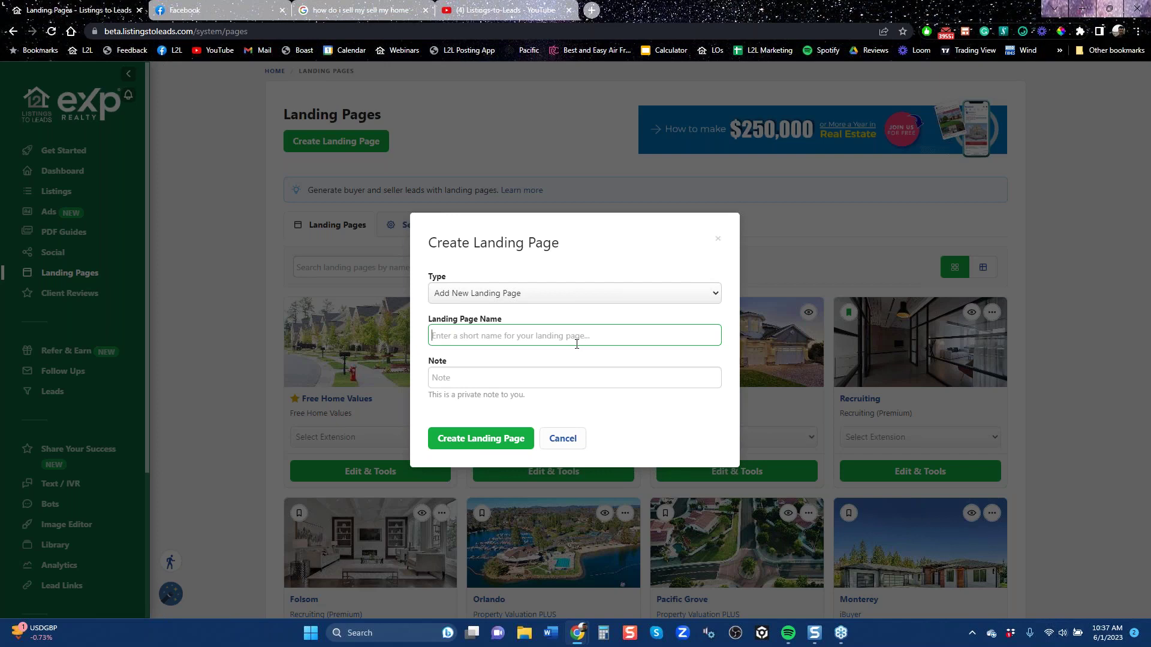
text(Cococ)
key(BackSpace)
text(nut Grove)
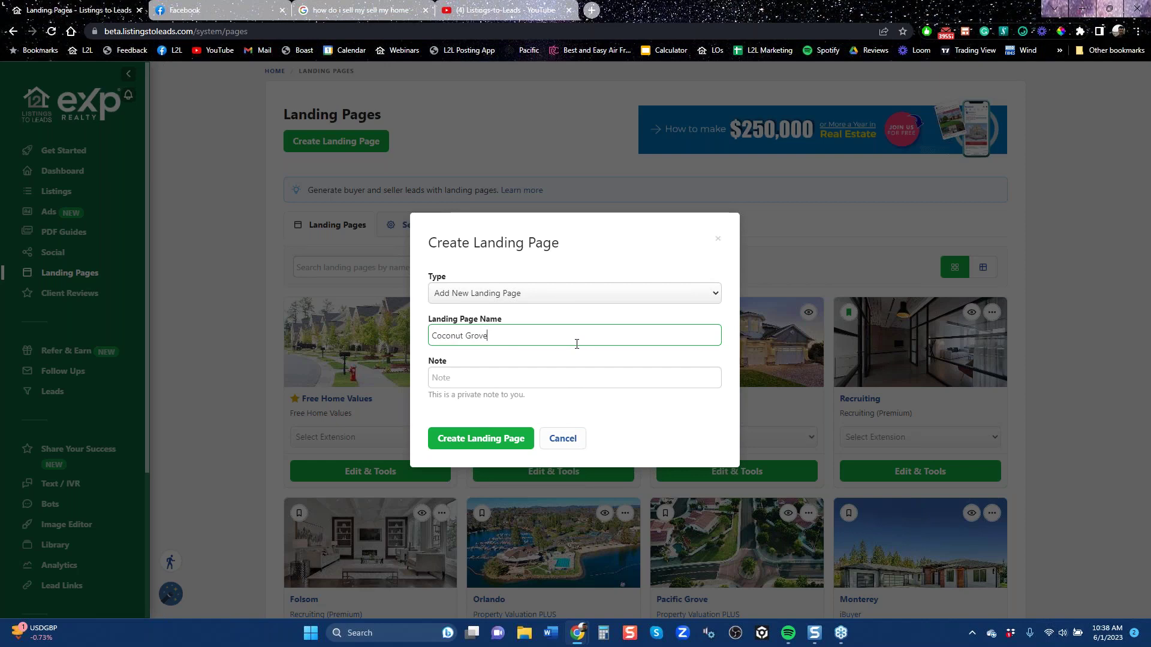
key(BackSpace)
key(BackSpace)
key(BackSpace)
key(BackSpace)
key(BackSpace)
key(BackSpace)
key(BackSpace)
key(BackSpace)
key(BackSpace)
key(BackSpace)
key(BackSpace)
key(BackSpace)
key(BackSpace)
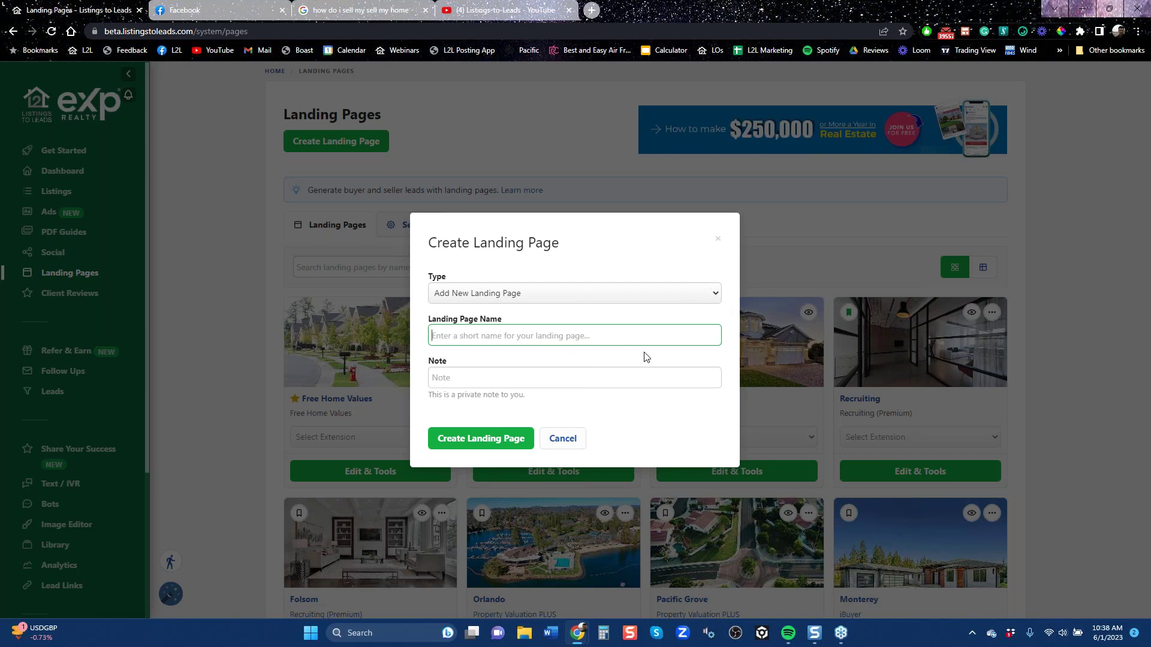
- Create a Property Valuation PLUS landing page named Chelsea and open it in the live editor
text(Chelsea)
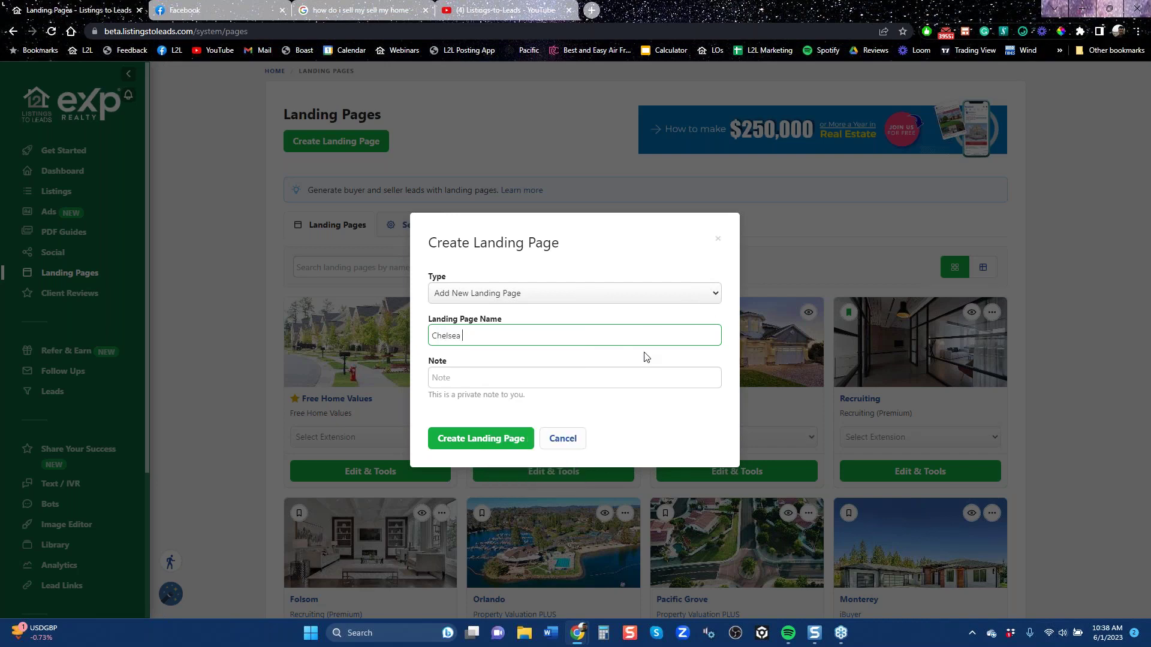
click(484, 440)
click(510, 282)
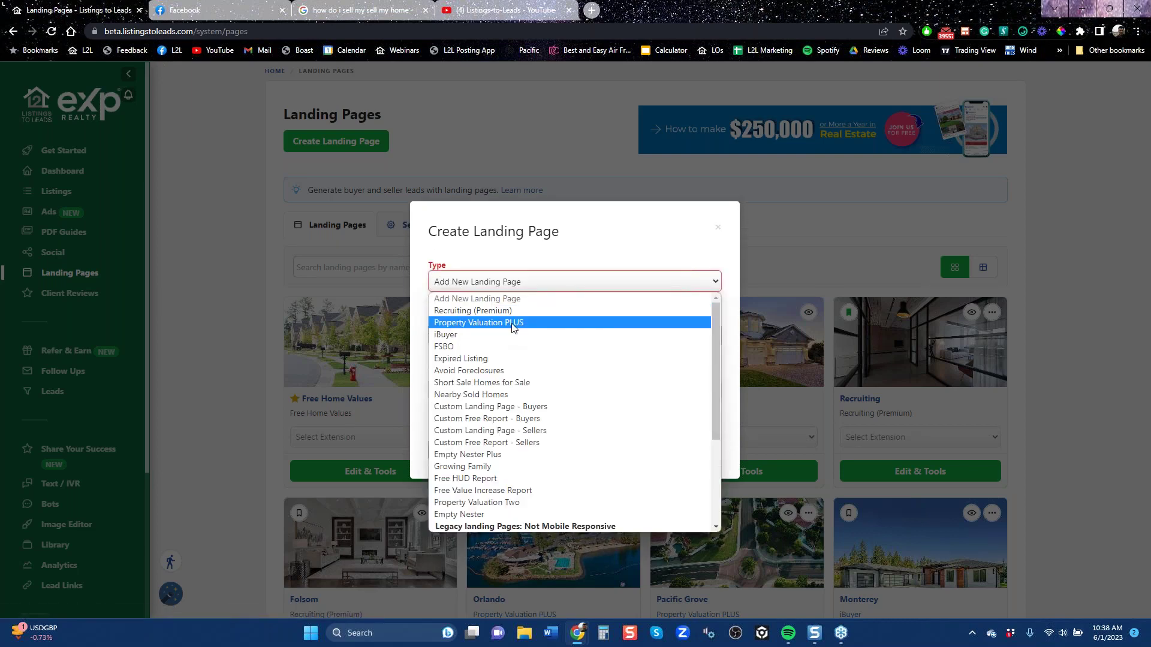
click(513, 328)
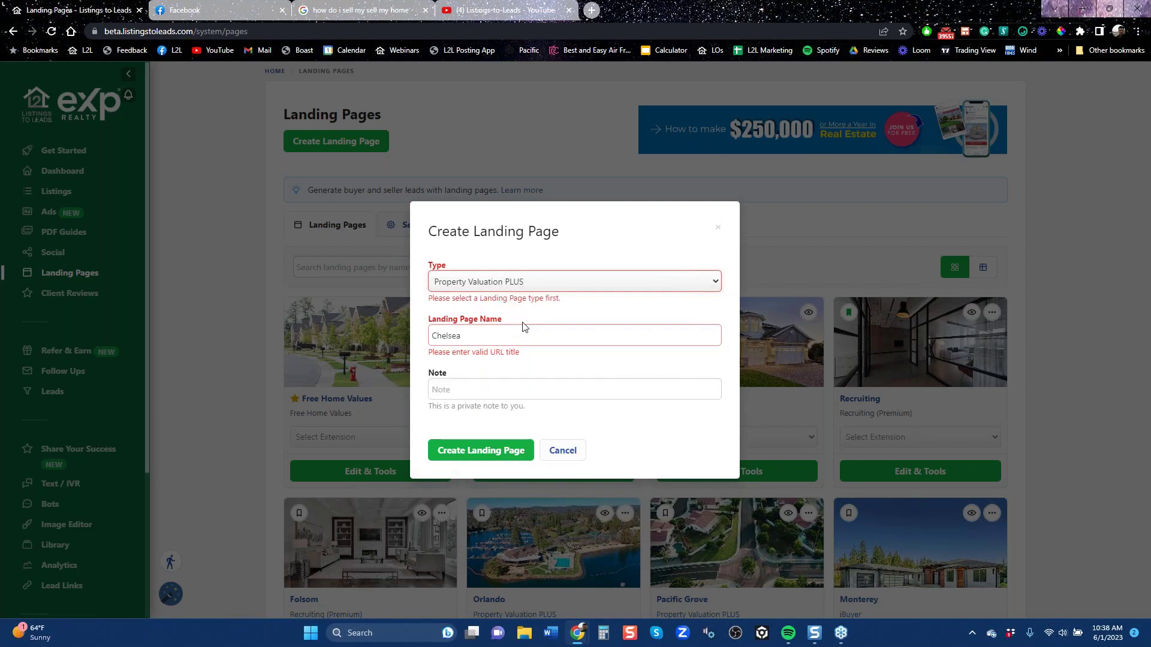
click(486, 453)
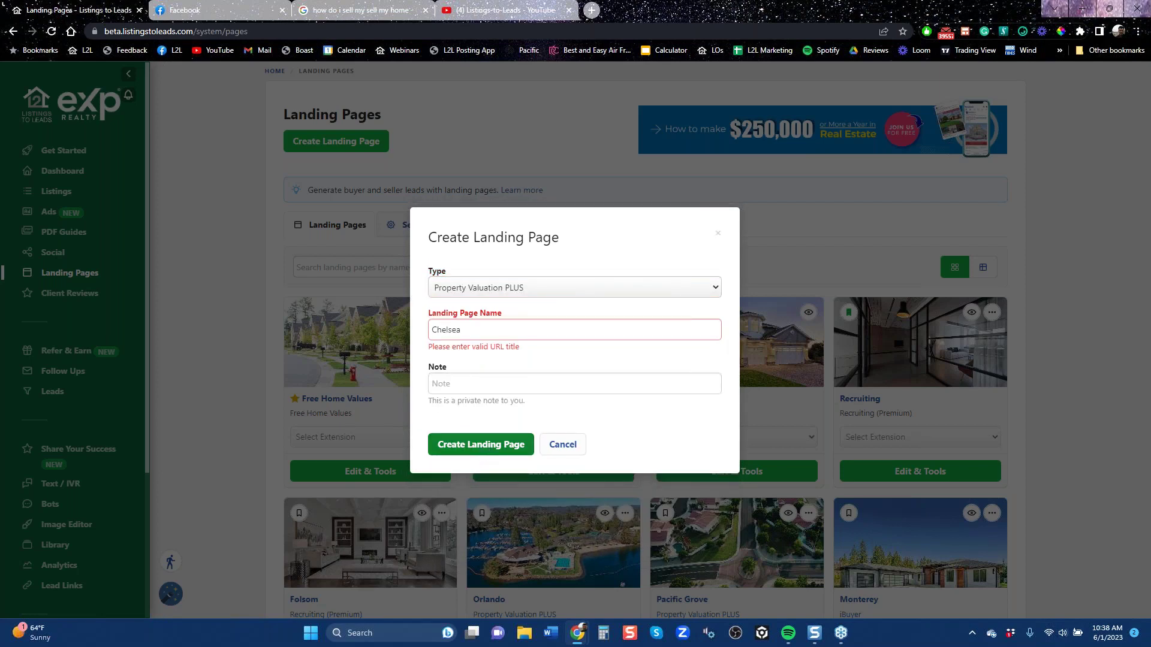
click(501, 334)
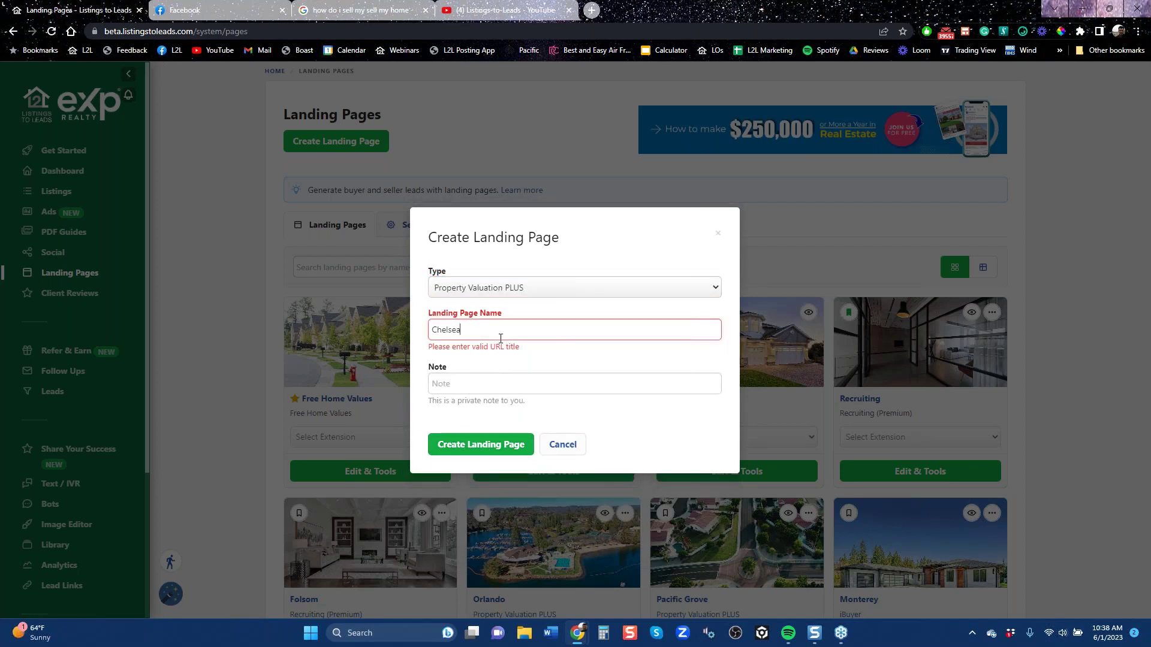
key(Tab)
key(Tab)
key(Return)
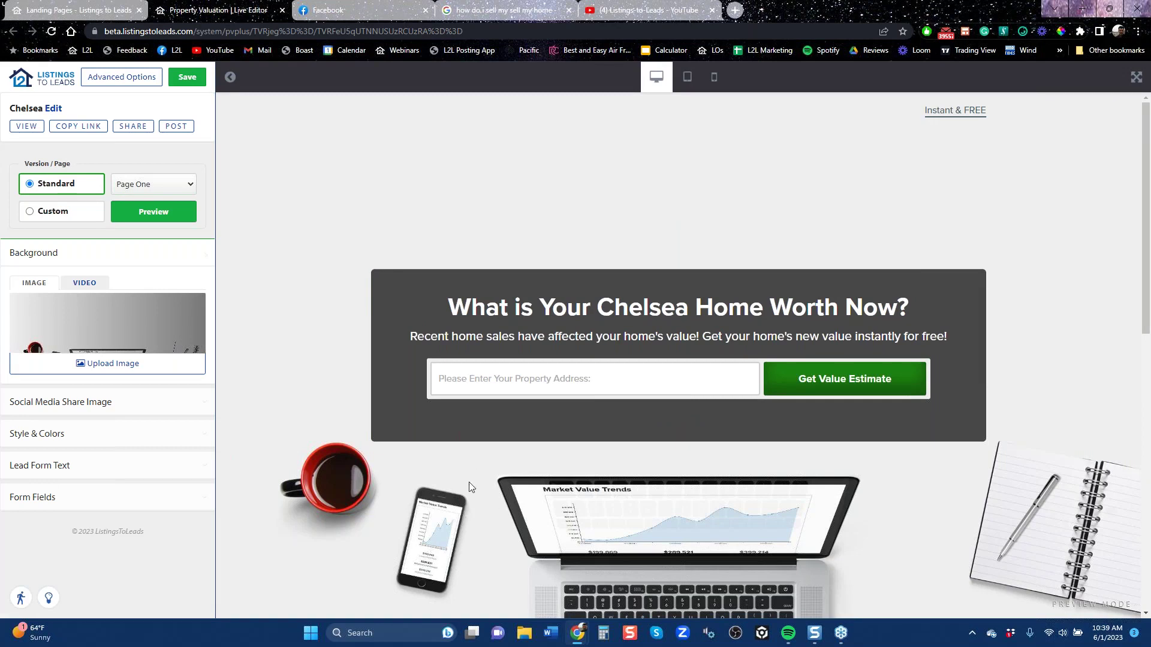
- Examine the Chelsea landing page preview from its headline downward, glance at the Facebook feed, and return to the live editor
scroll(474, 421, down, 6)
scroll(475, 416, up, 6)
scroll(719, 470, down, 5)
scroll(719, 470, up, 5)
click(373, 13)
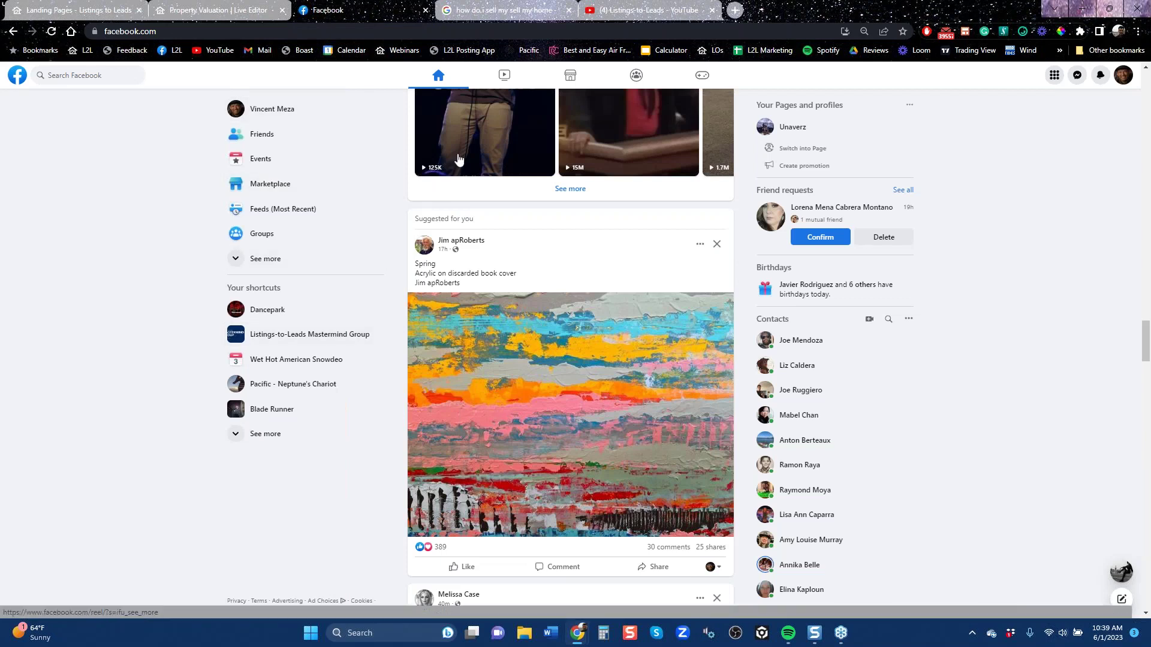
mouse_move(239, 12)
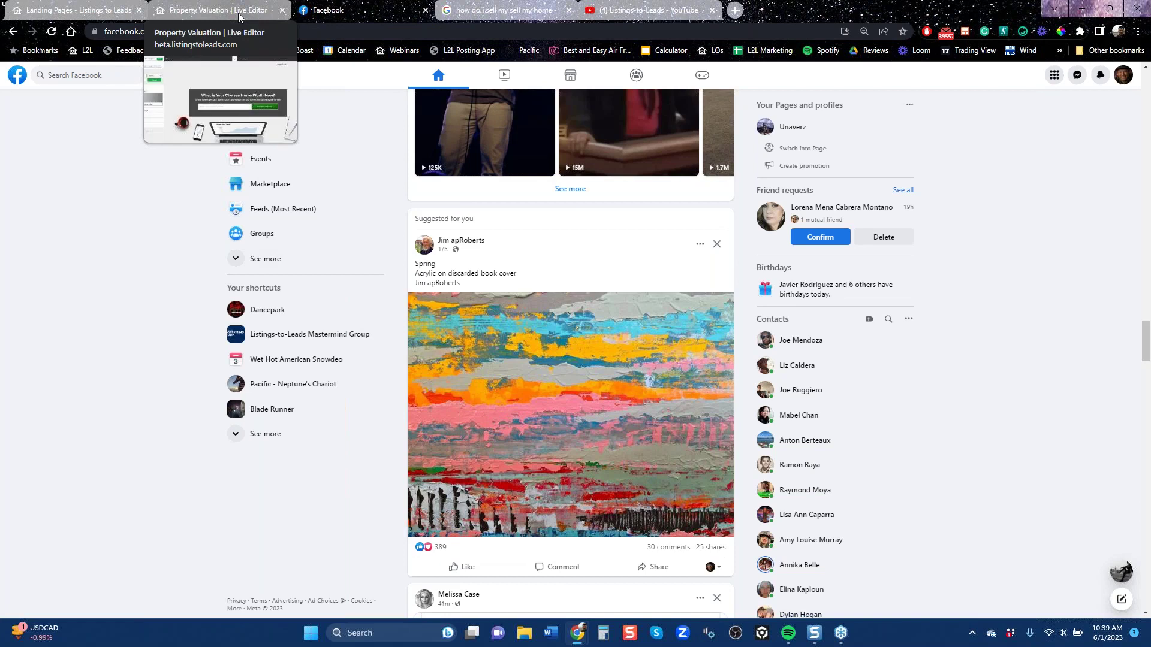
click(239, 12)
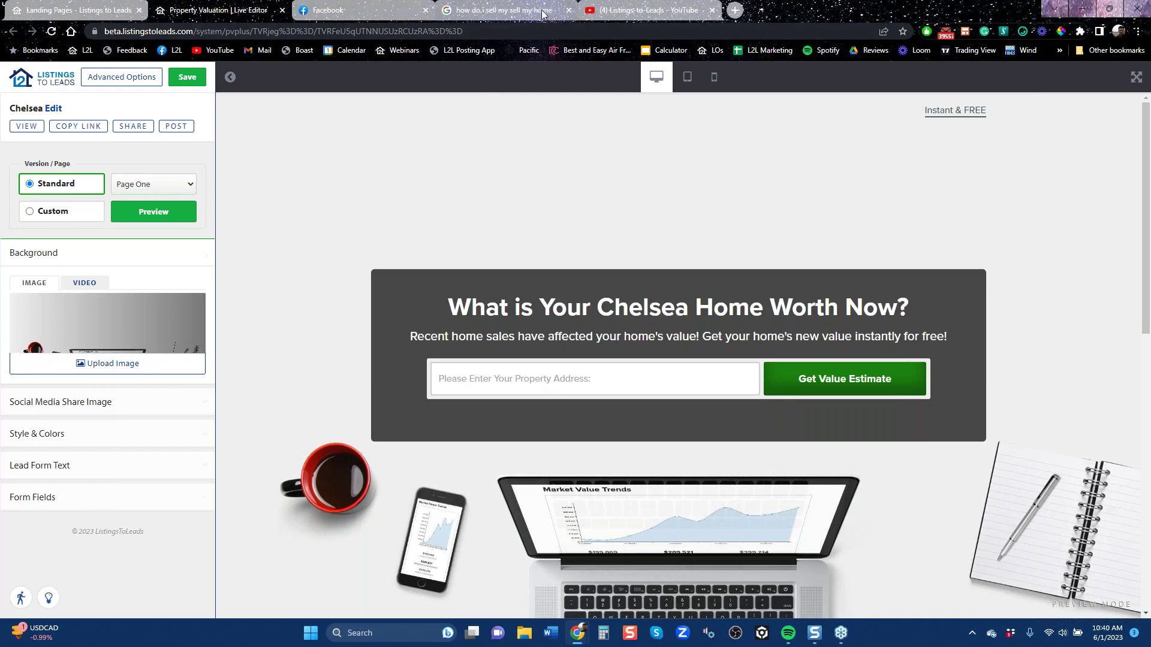
- Switch to Google, search images for hudson yards new york, and open the wide photo of the Vessel from the Hudson Yards site
click(504, 10)
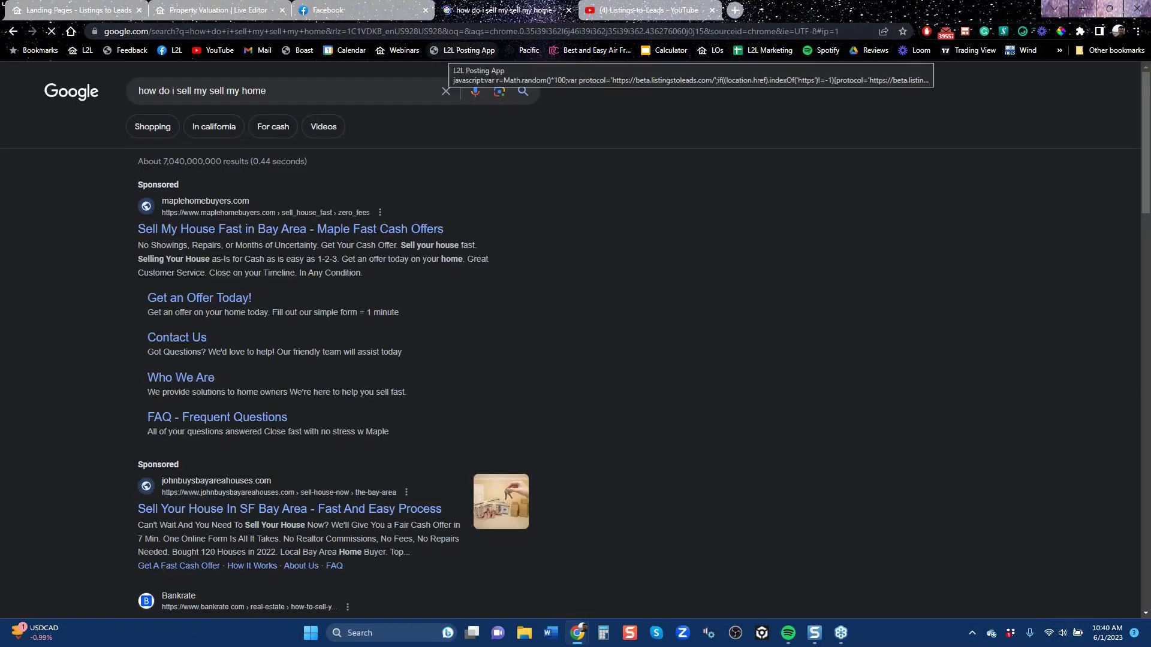
double_click(438, 31)
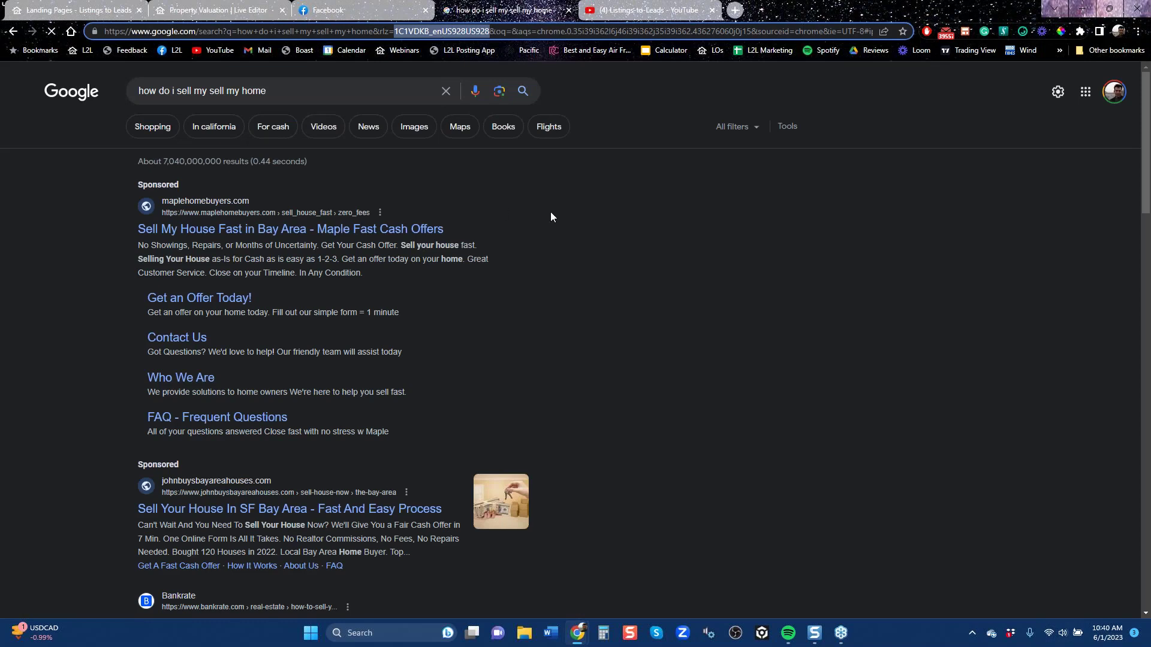
key(ctrl+l)
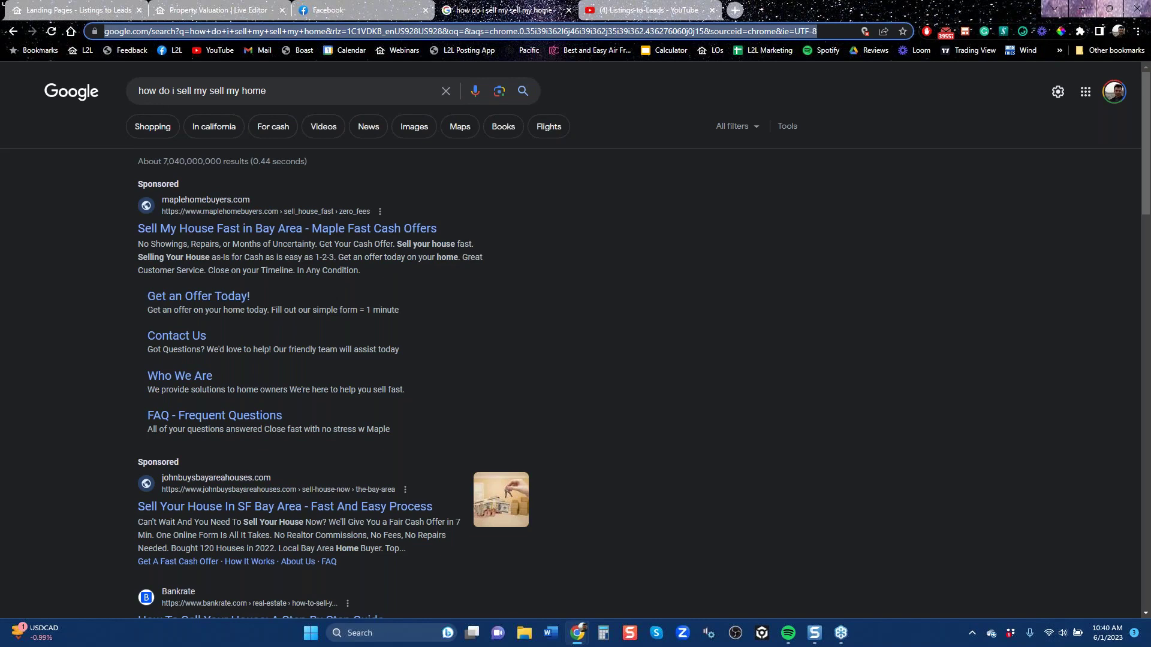
text(hudsom)
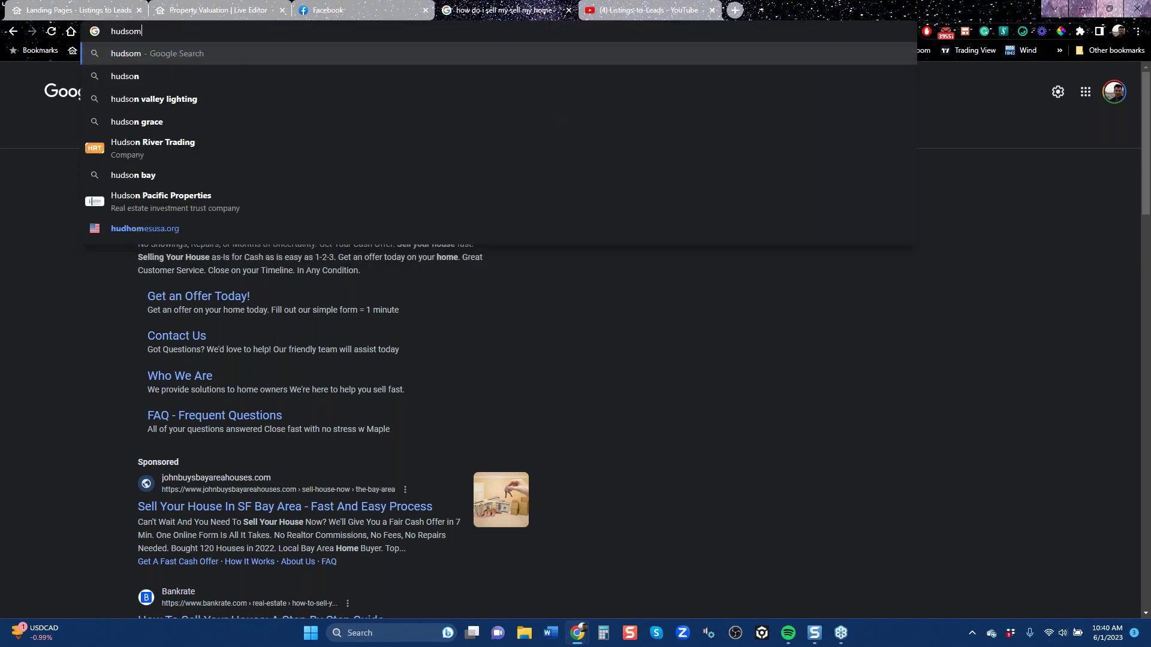
text(n yea)
key(Down)
key(Down)
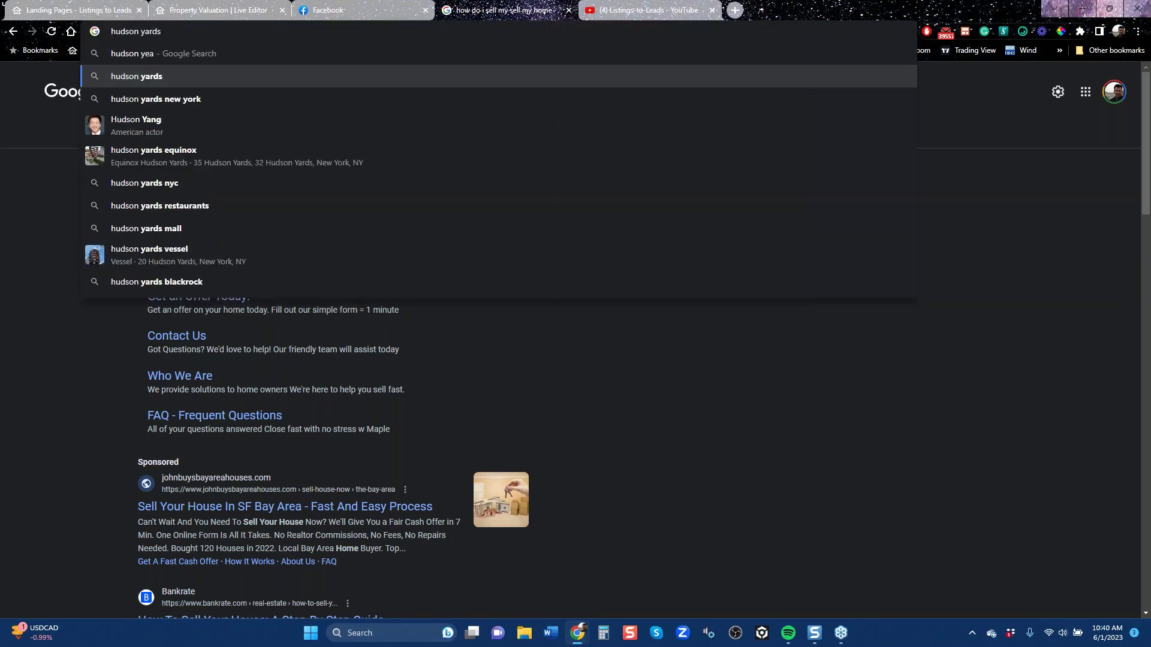
key(Return)
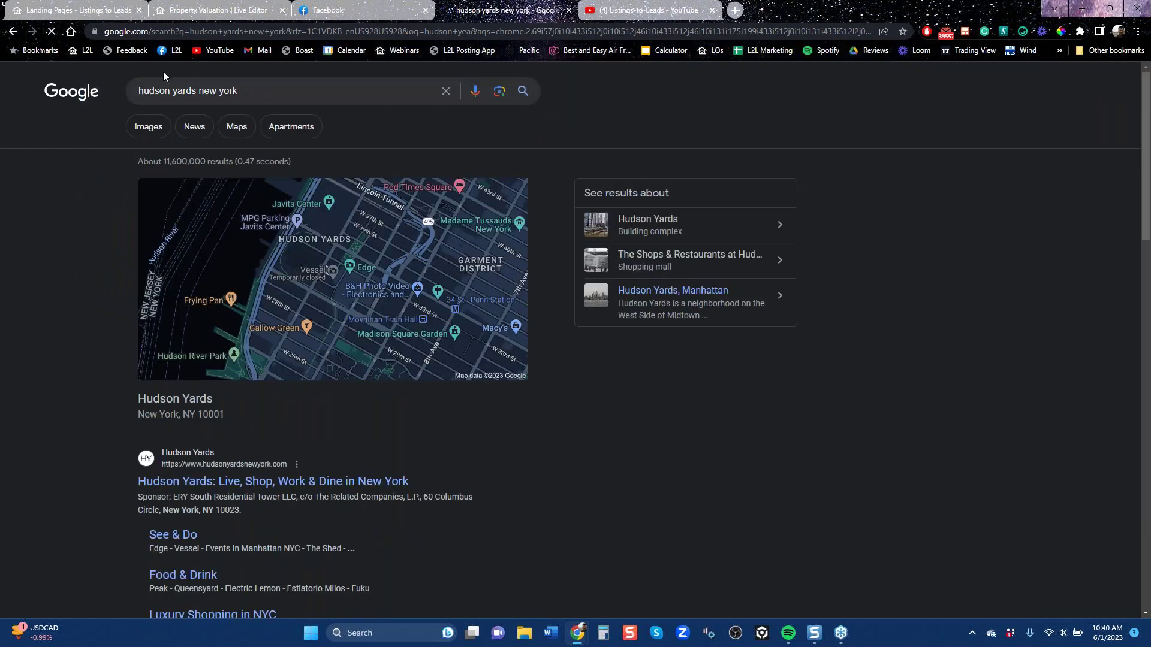
click(150, 128)
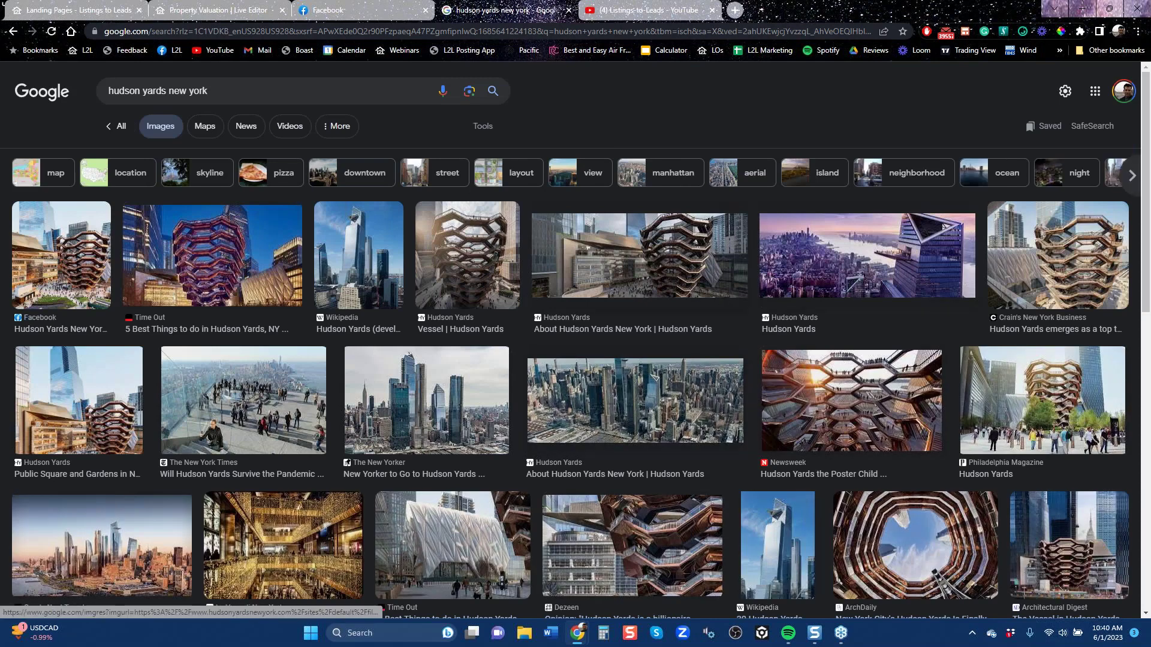
click(722, 294)
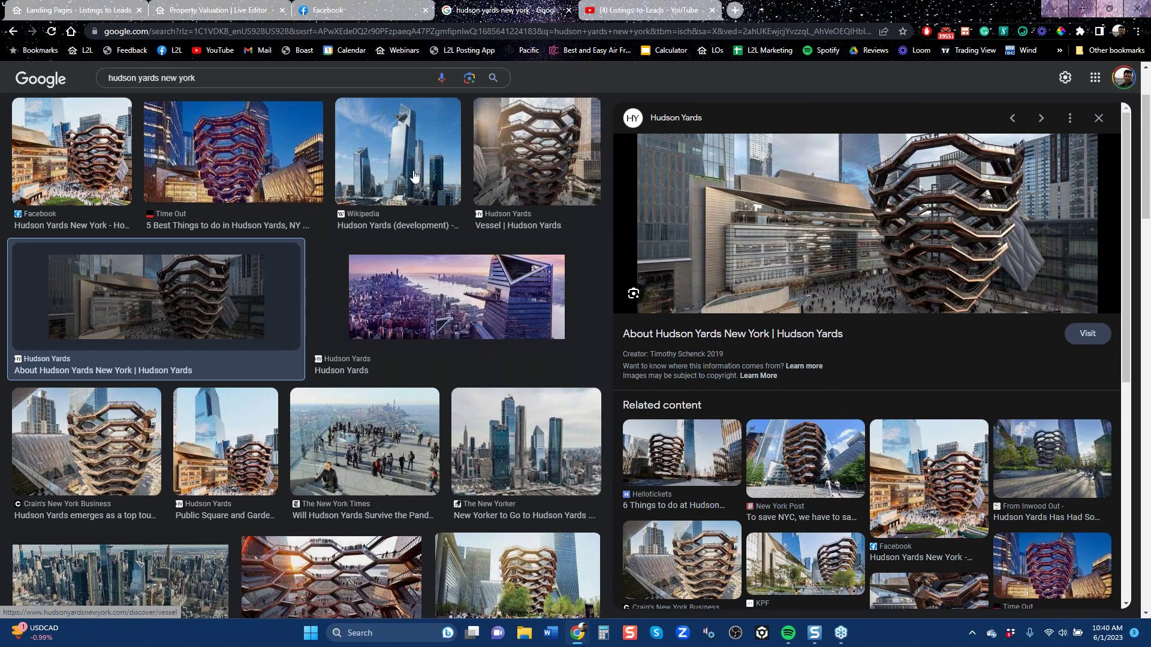
- Search Google Images for summit diner nj
click(420, 31)
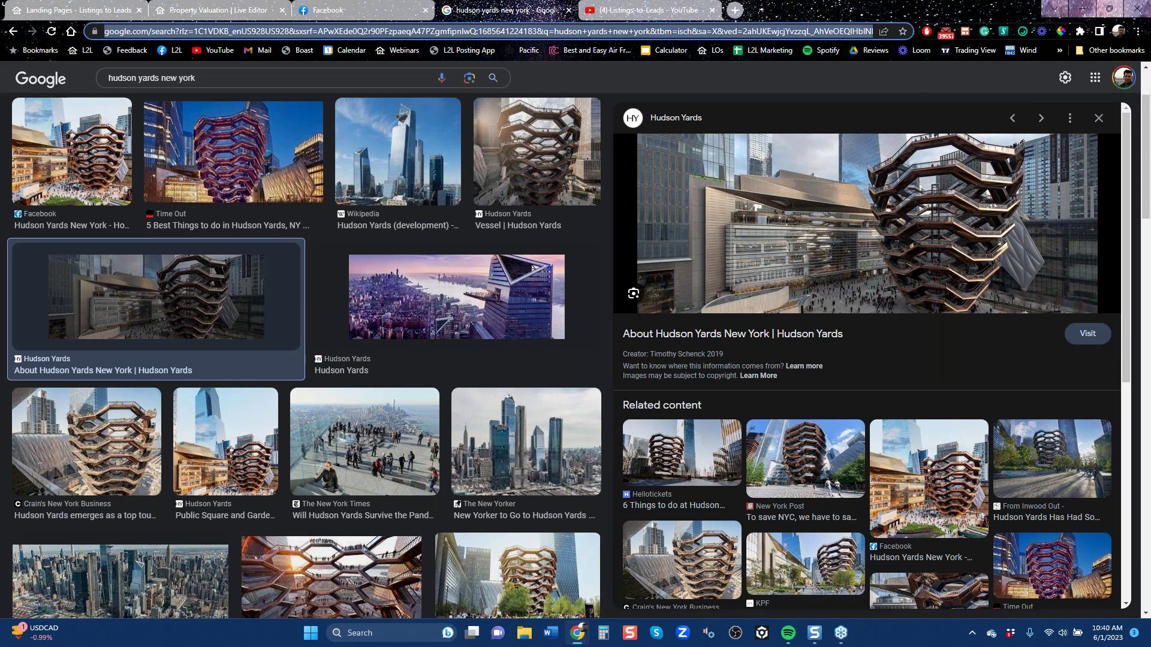
text(summit diner nj)
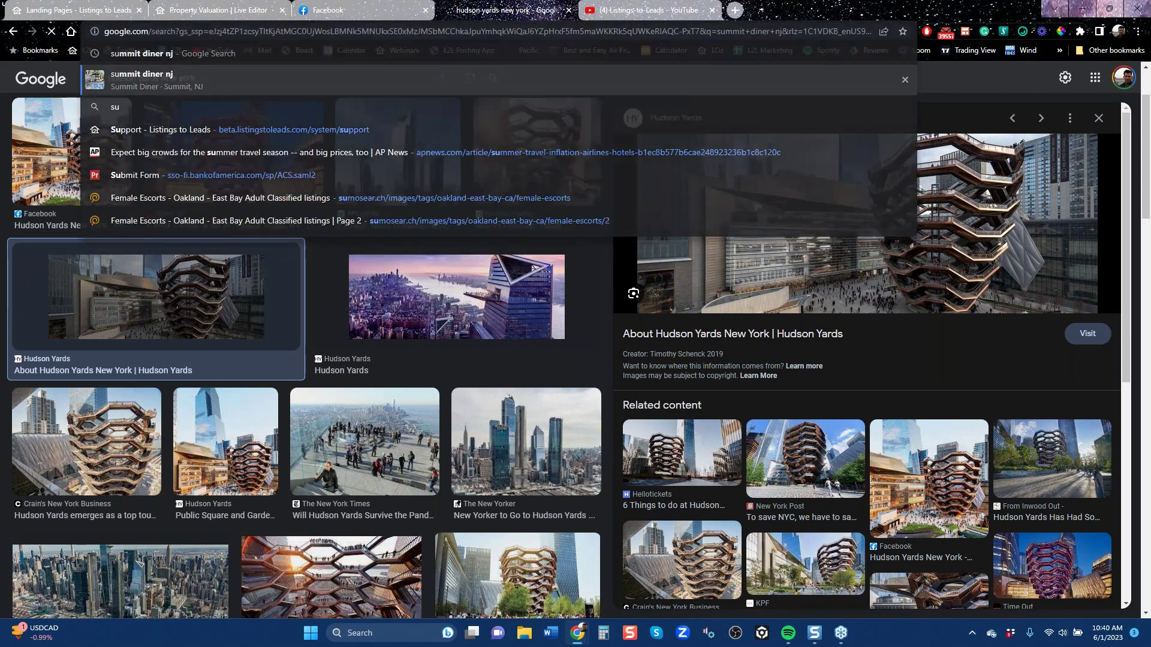
key(Return)
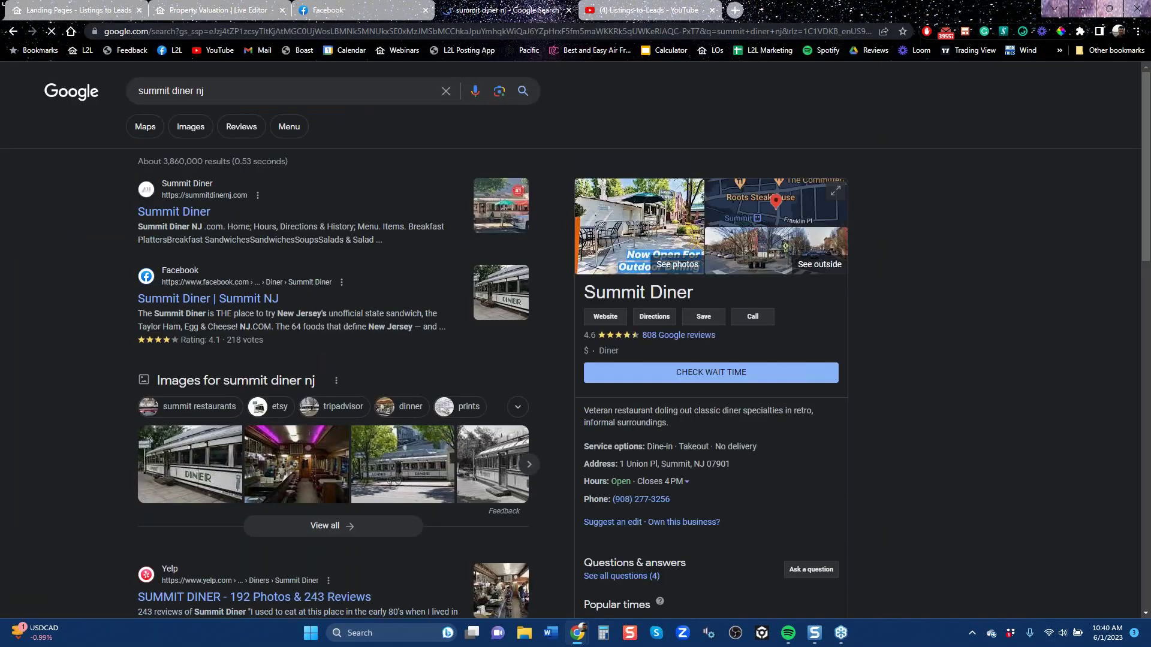
click(184, 125)
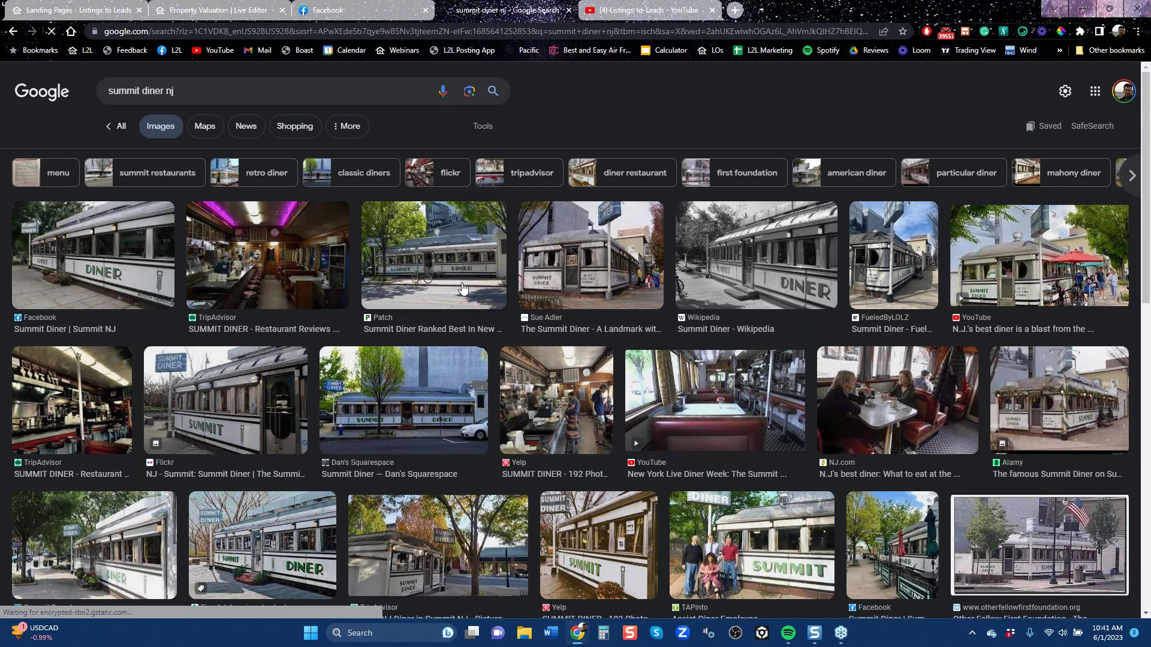
- Compare exterior and interior photos of the Summit Diner as background candidates, ending on the street view from Dan's Squarespace
click(434, 266)
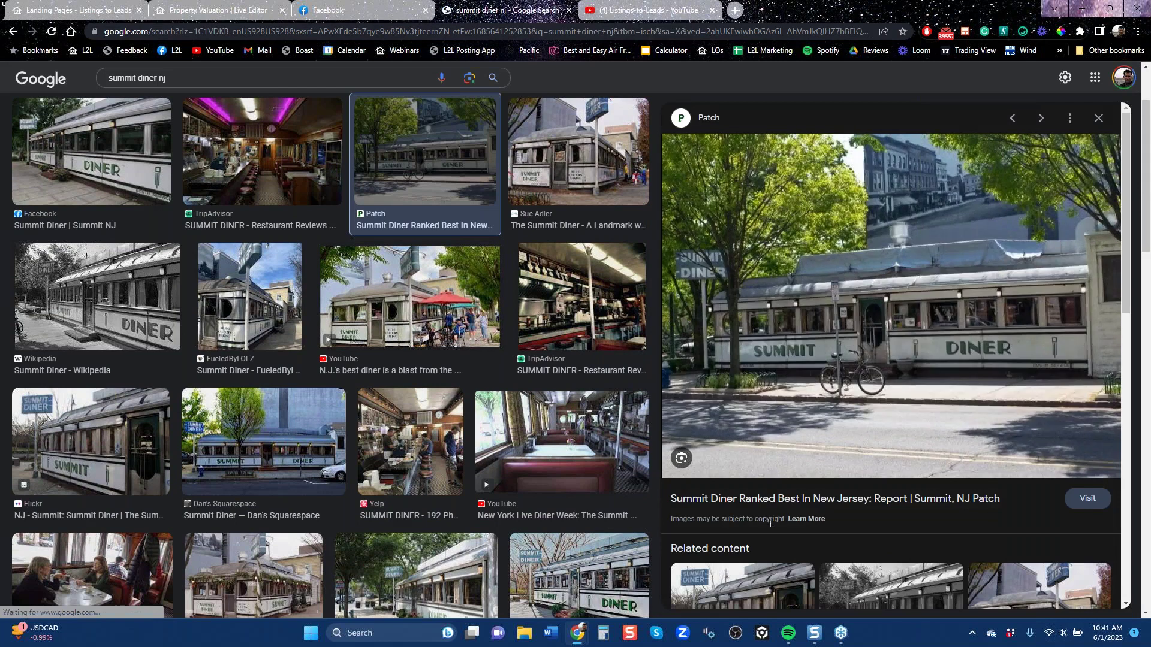
click(440, 308)
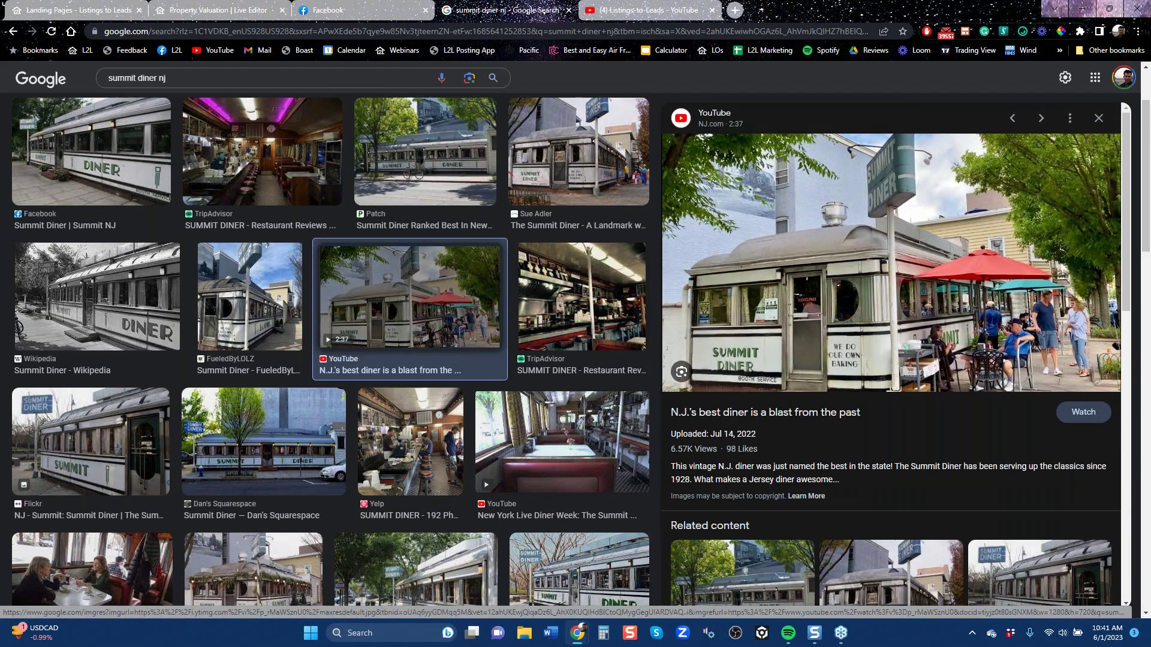
click(330, 227)
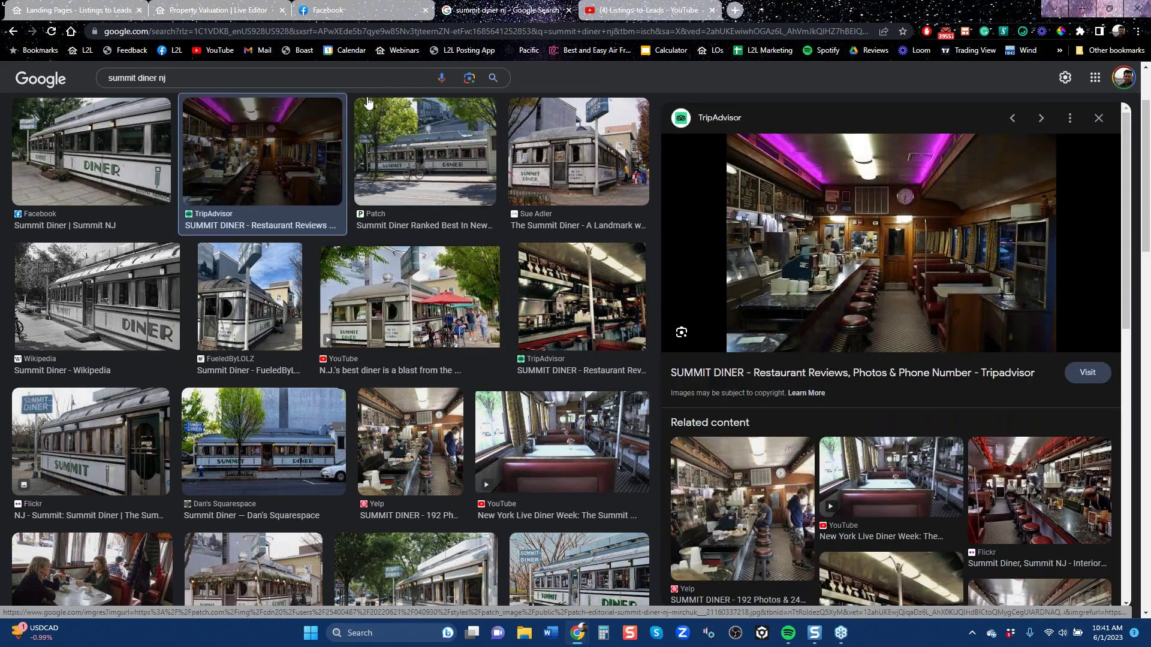
click(407, 160)
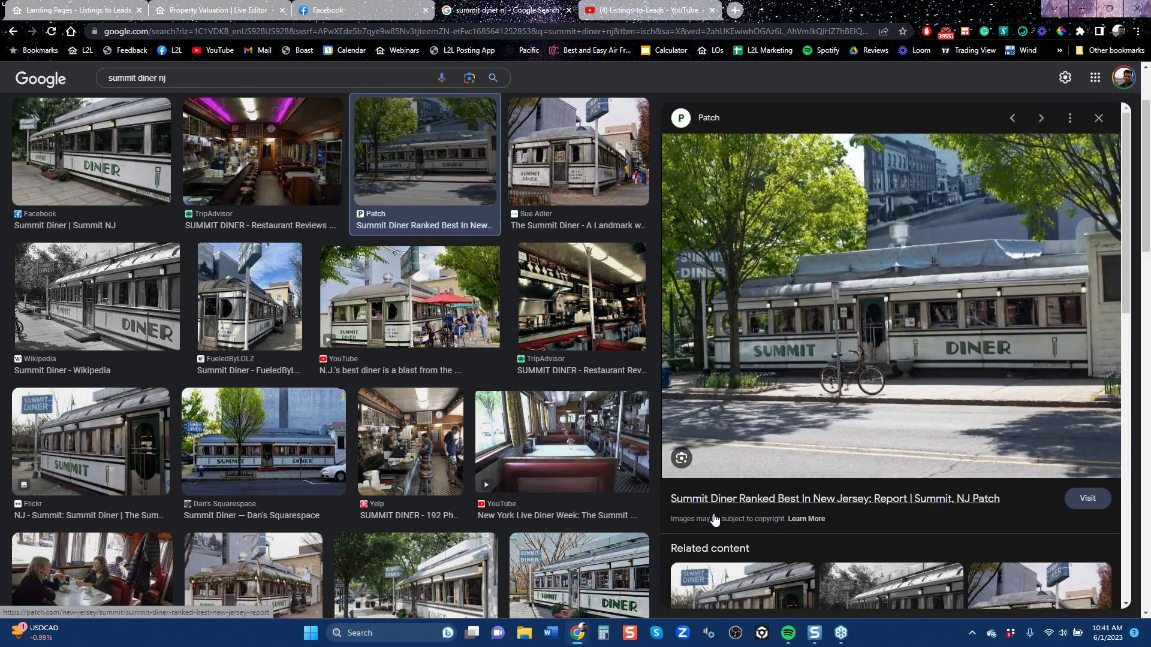
scroll(714, 520, up, 2)
click(264, 540)
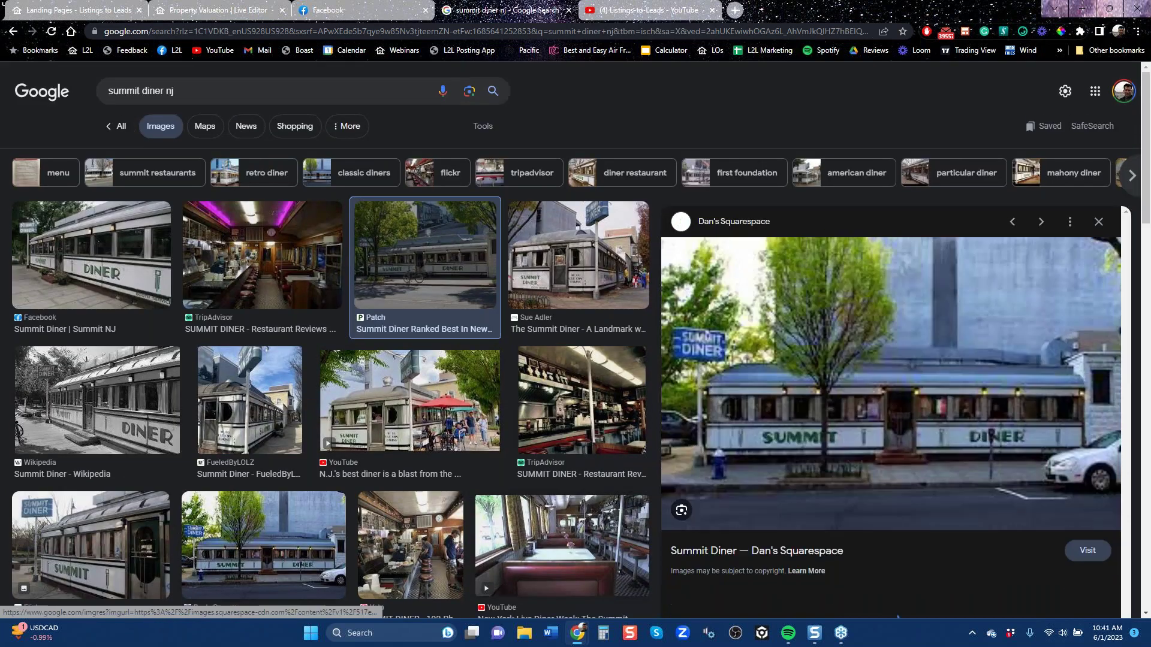
scroll(786, 540, down, 2)
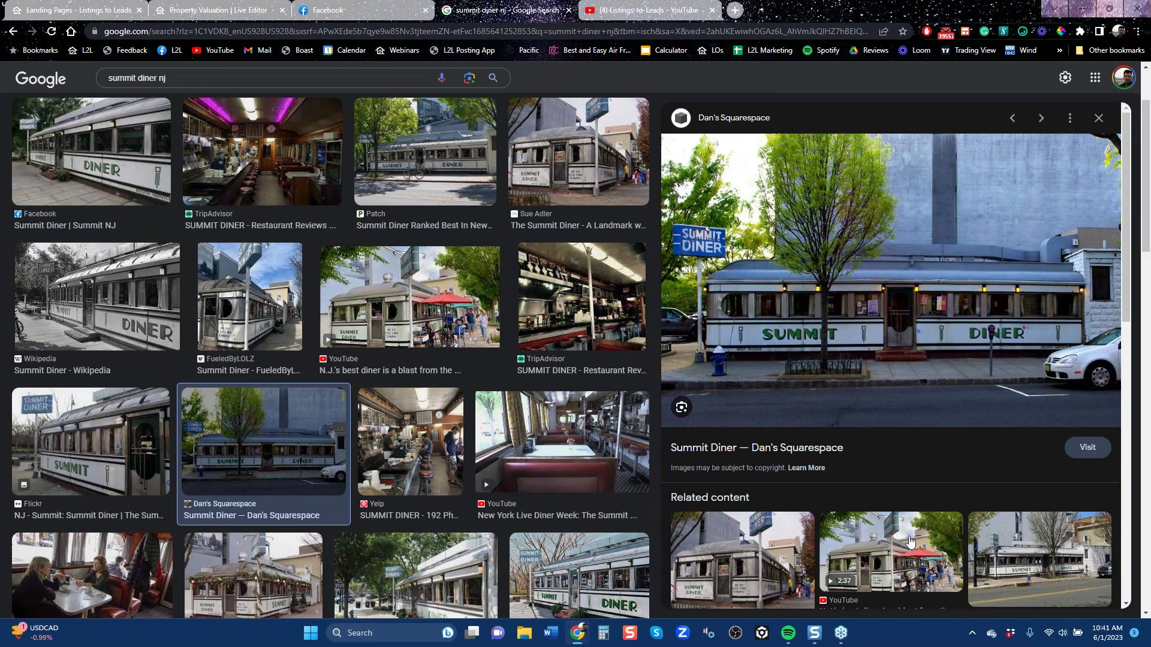
click(252, 10)
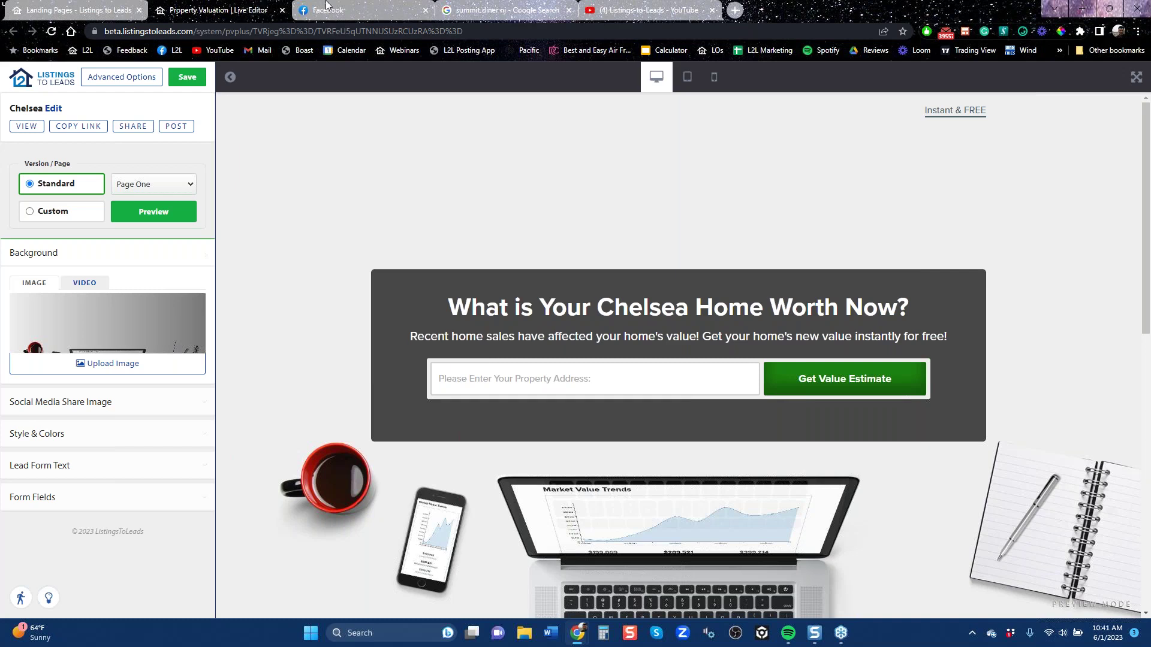
click(503, 11)
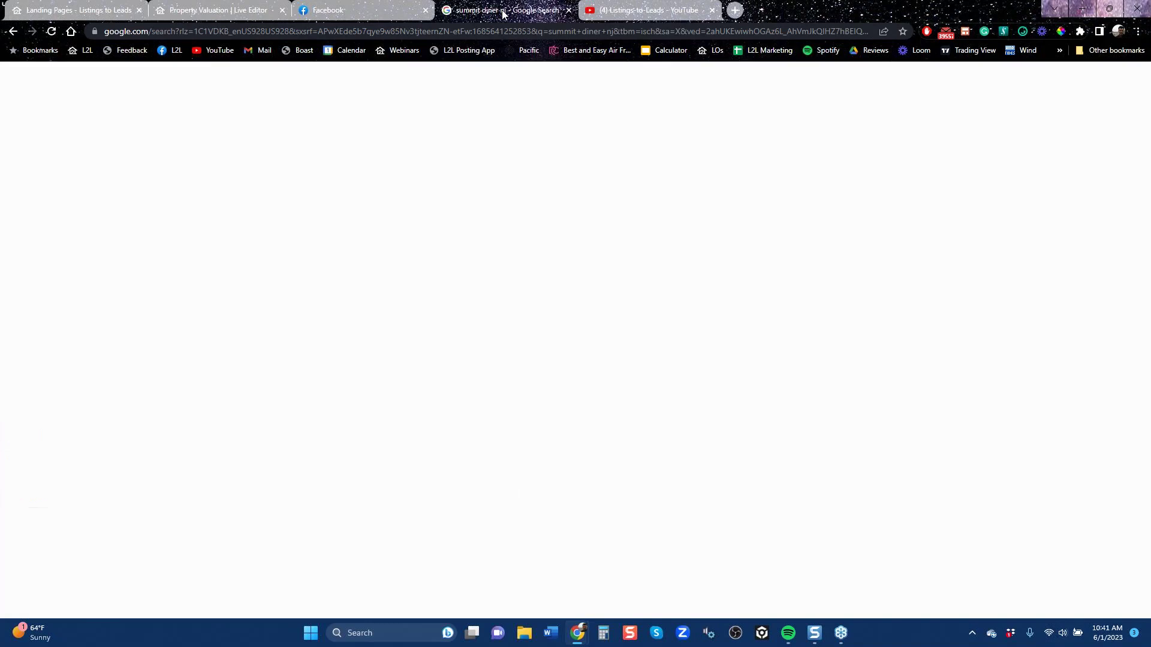
double_click(431, 32)
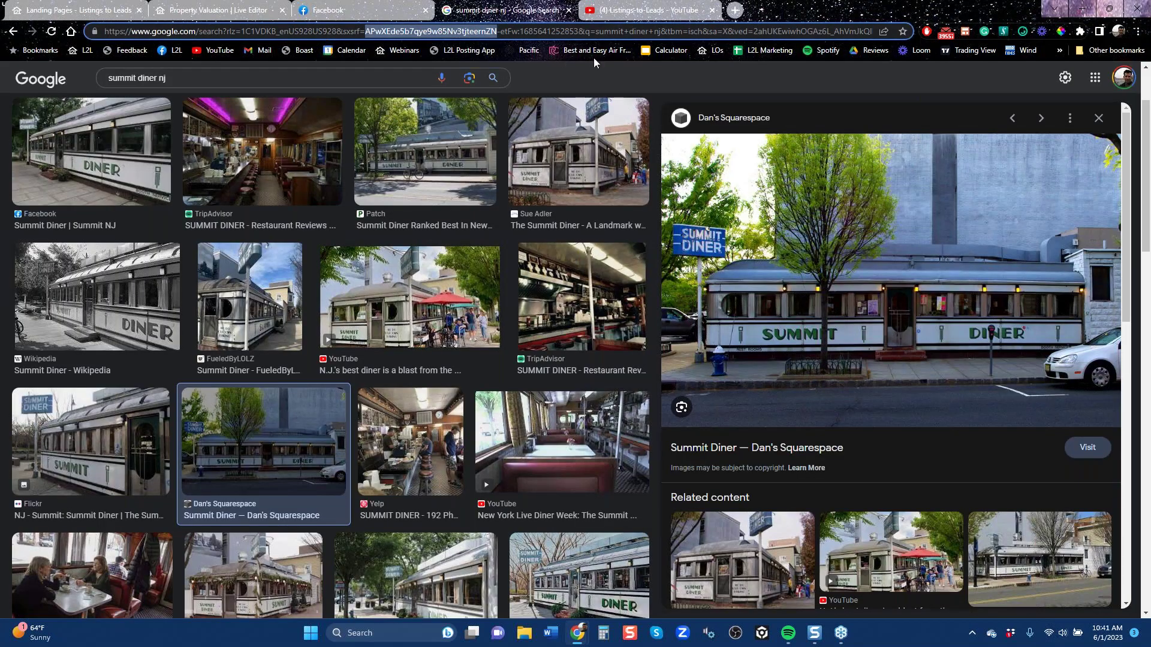
click(670, 32)
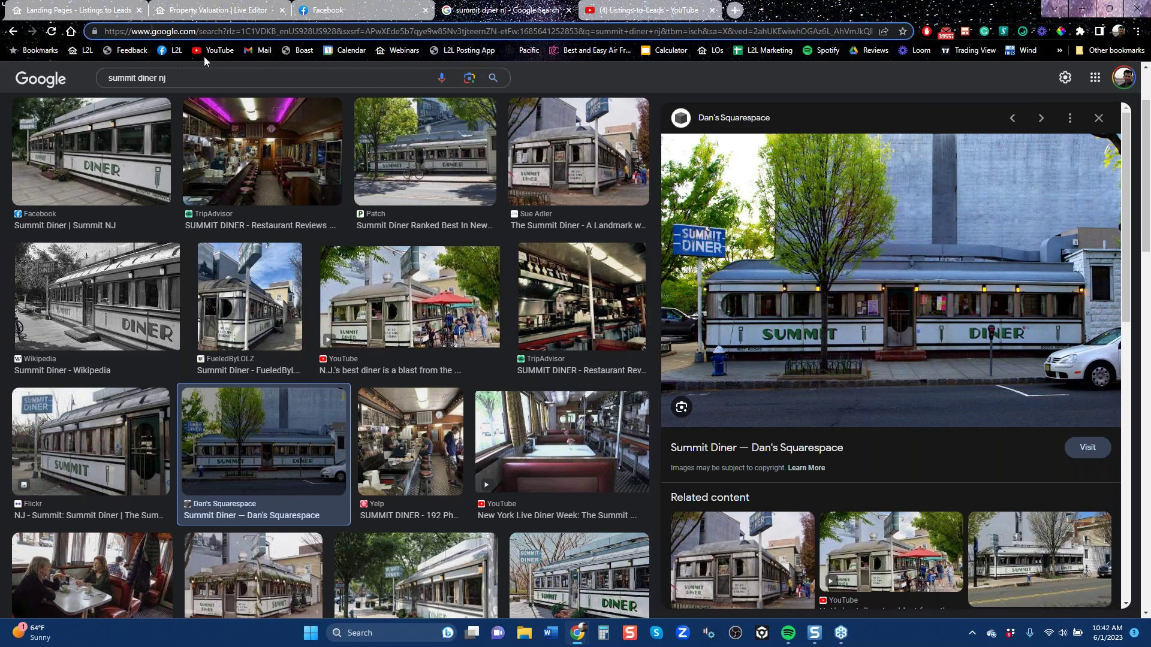
click(398, 51)
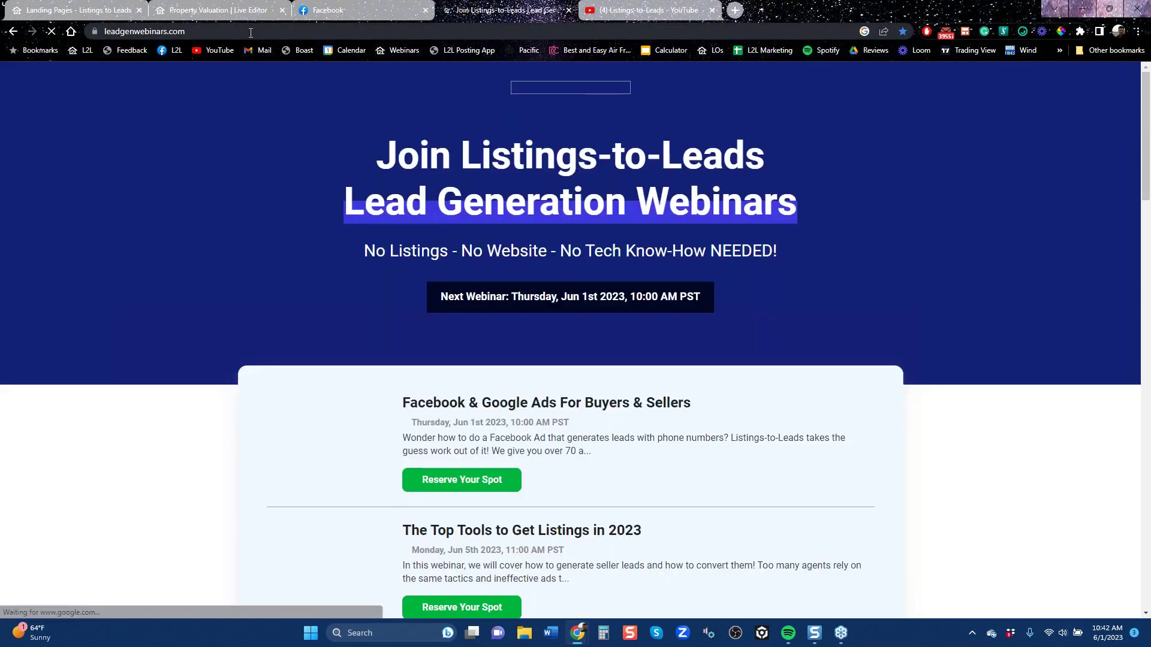
- Search Google for the Chelsea neighborhood in New York and open its location in Google Maps
click(251, 31)
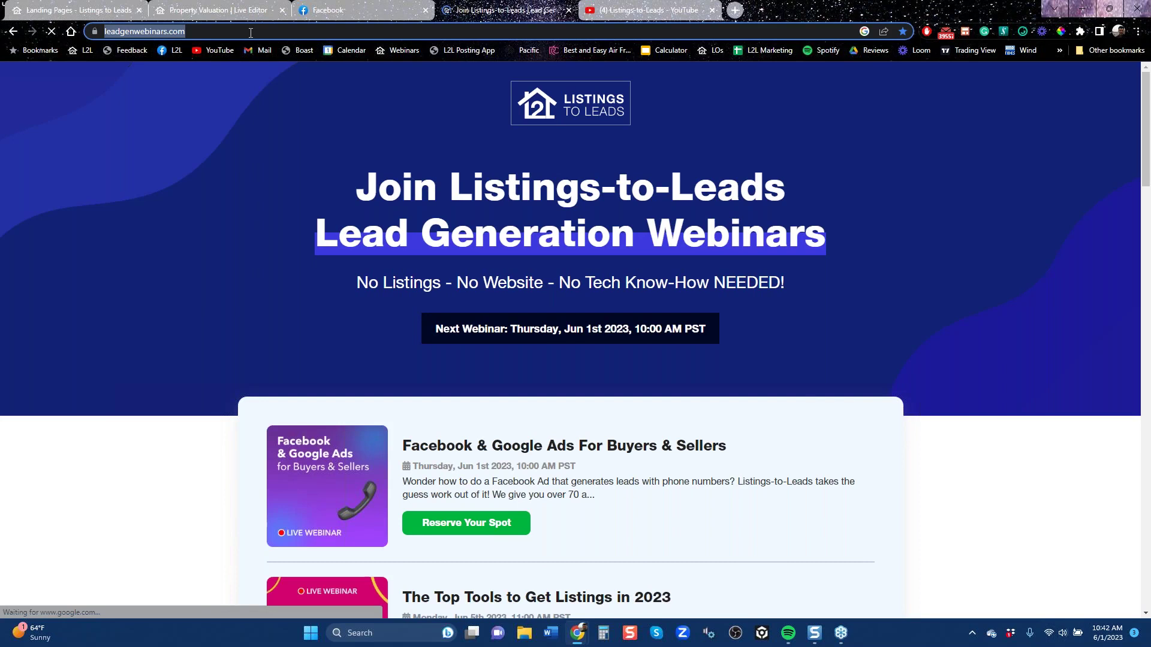
text(chelse)
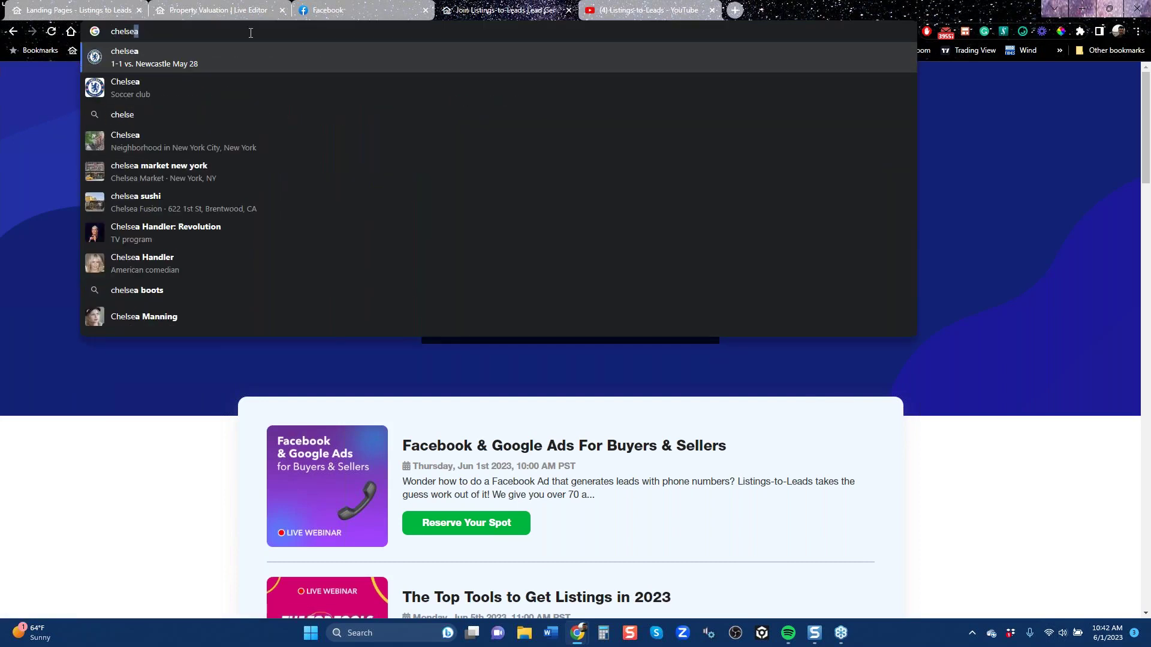
text(a)
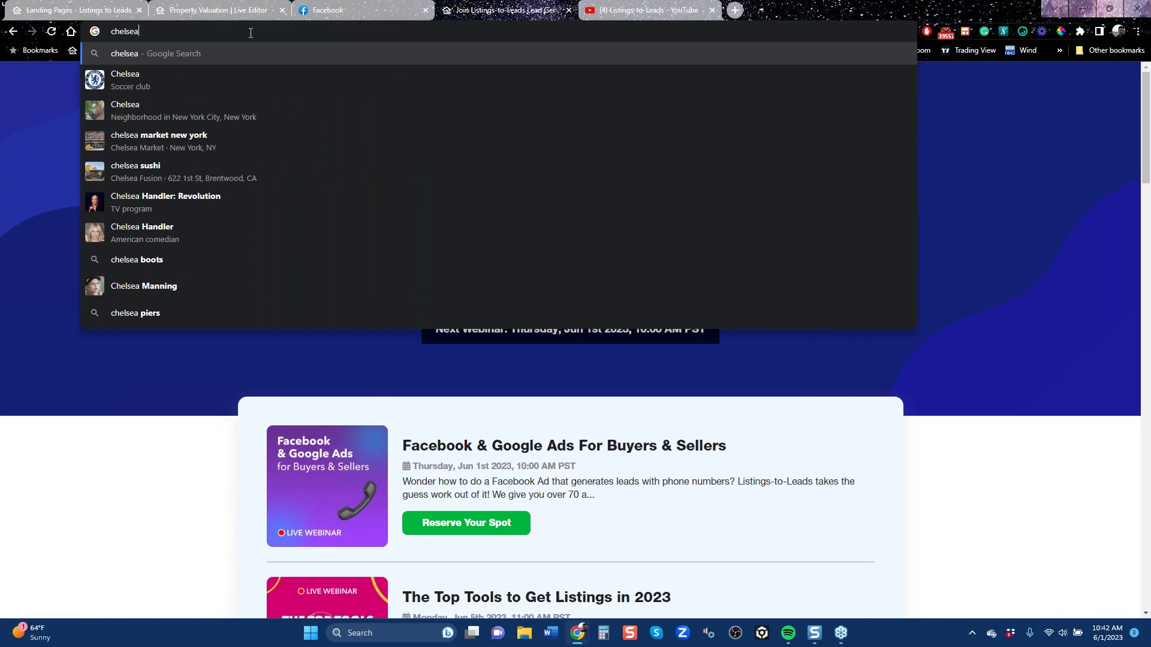
click(199, 118)
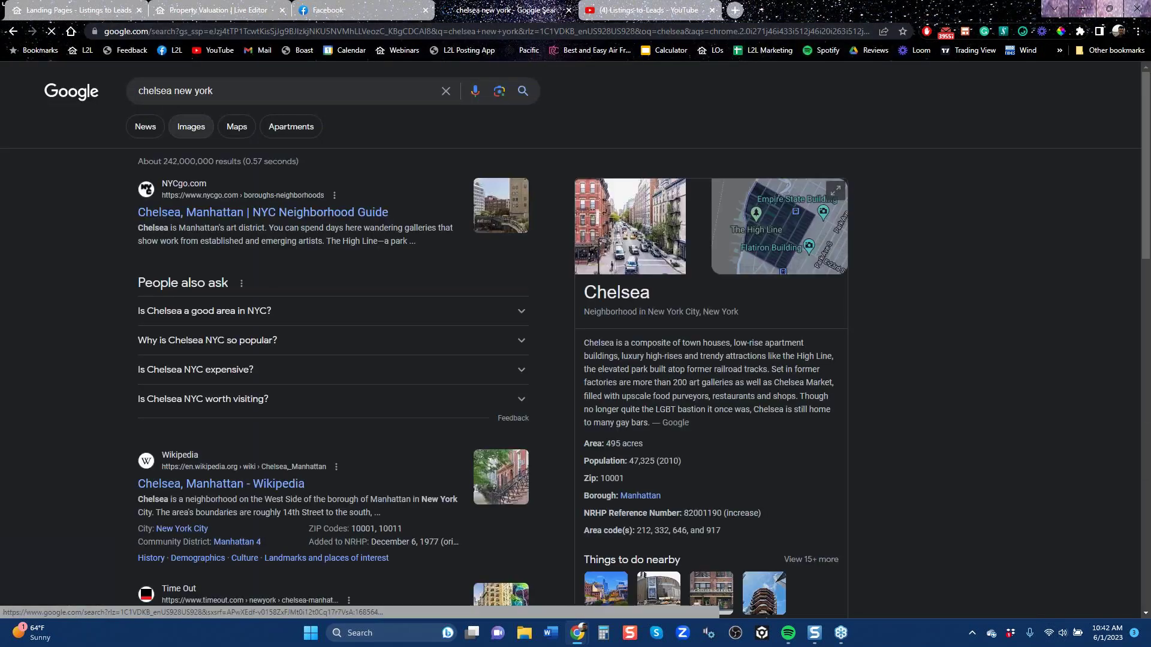
click(787, 229)
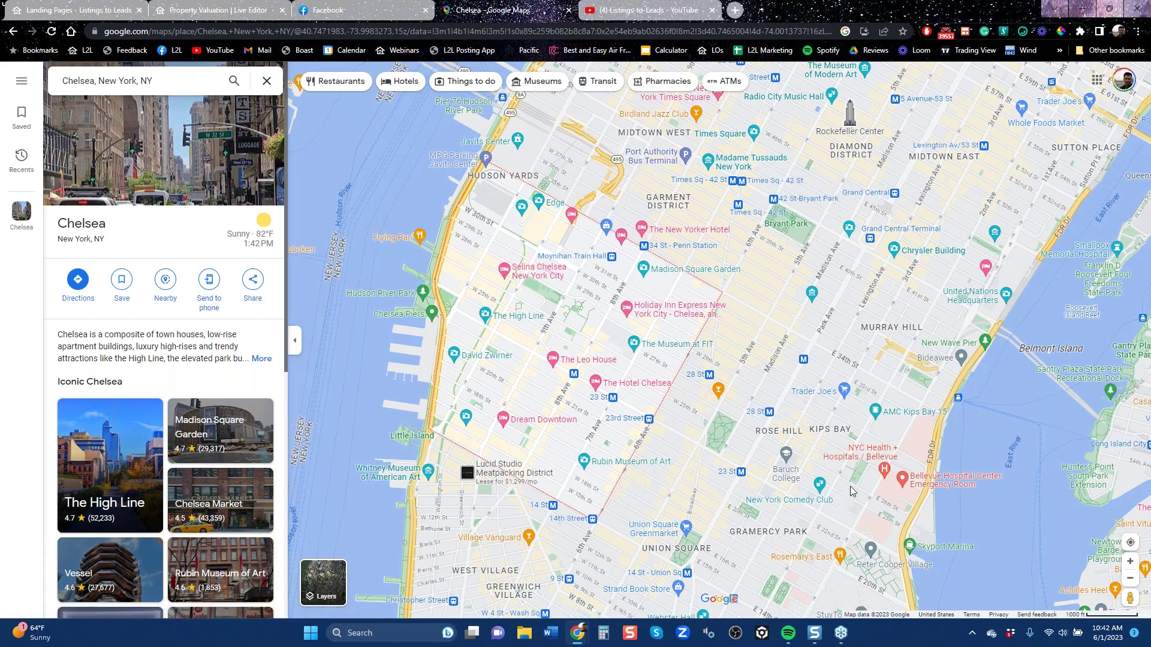
- Examine on the map how Chelsea sits within the wider New York and New Jersey region
click(1131, 579)
click(1130, 579)
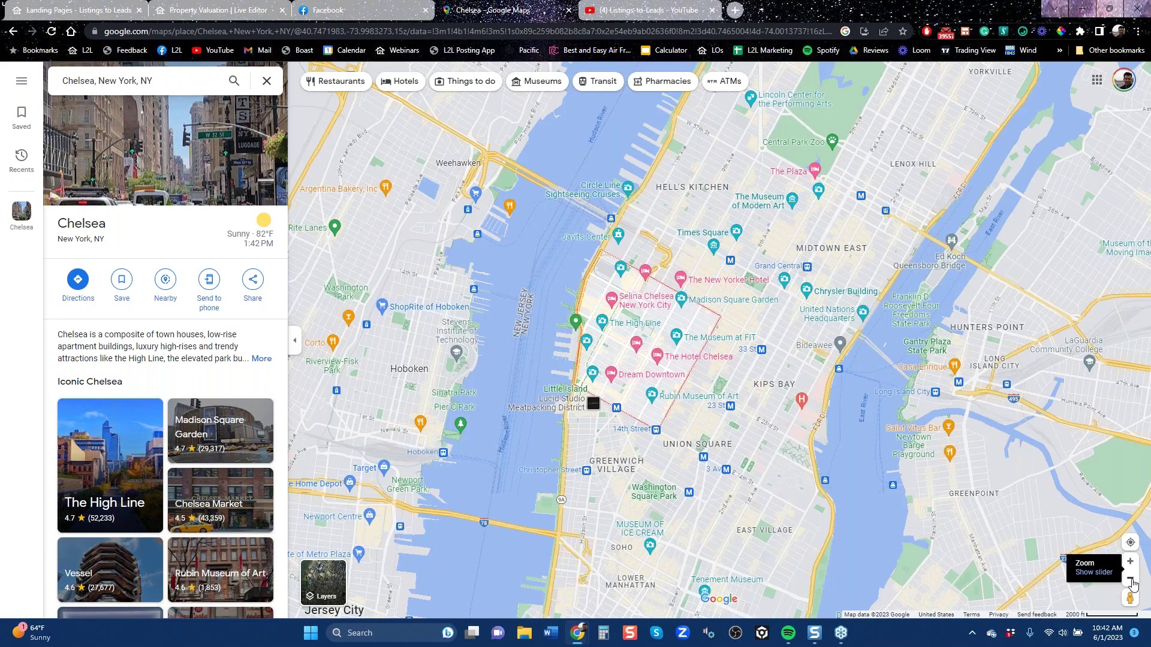
click(1131, 580)
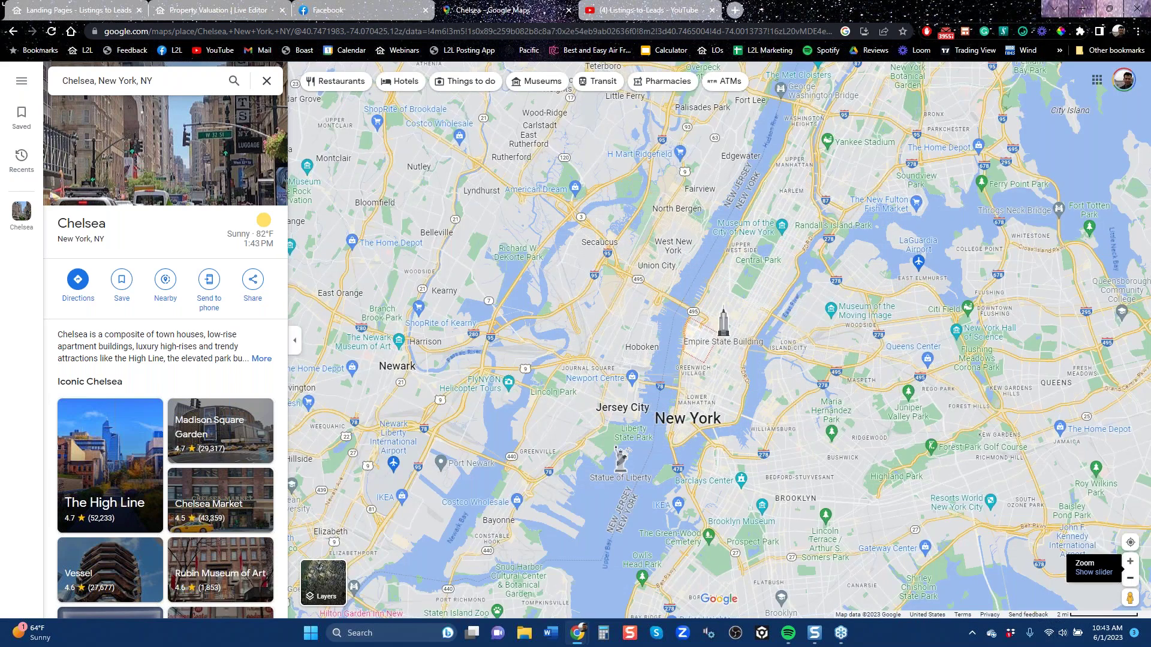
click(1130, 578)
click(1131, 578)
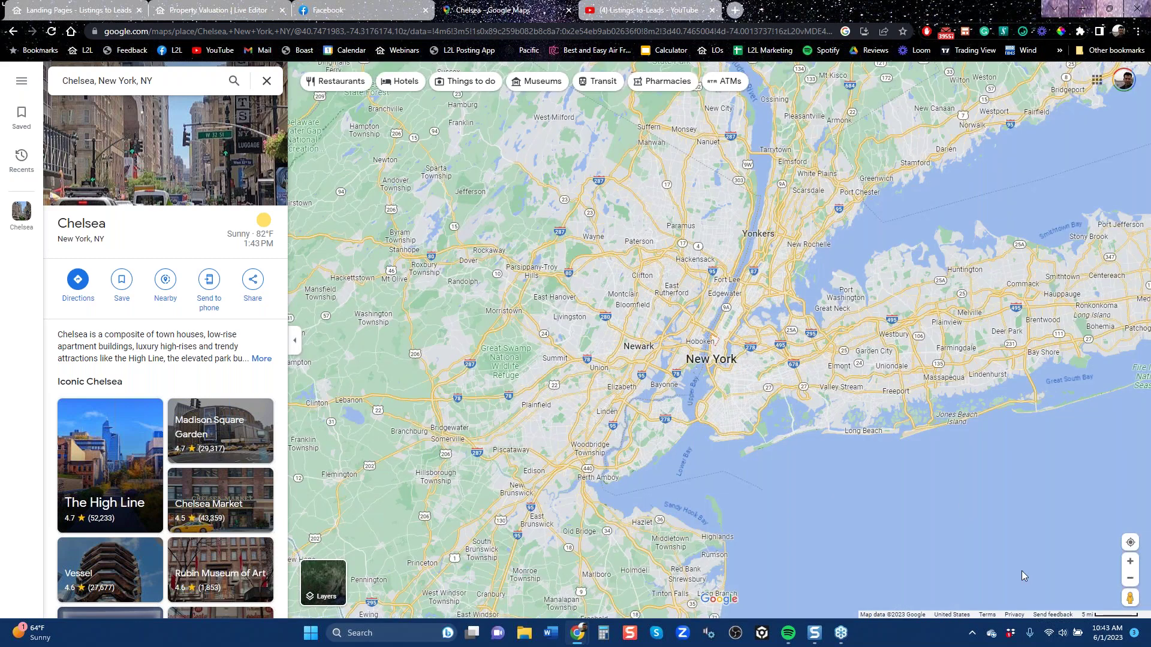
click(1130, 564)
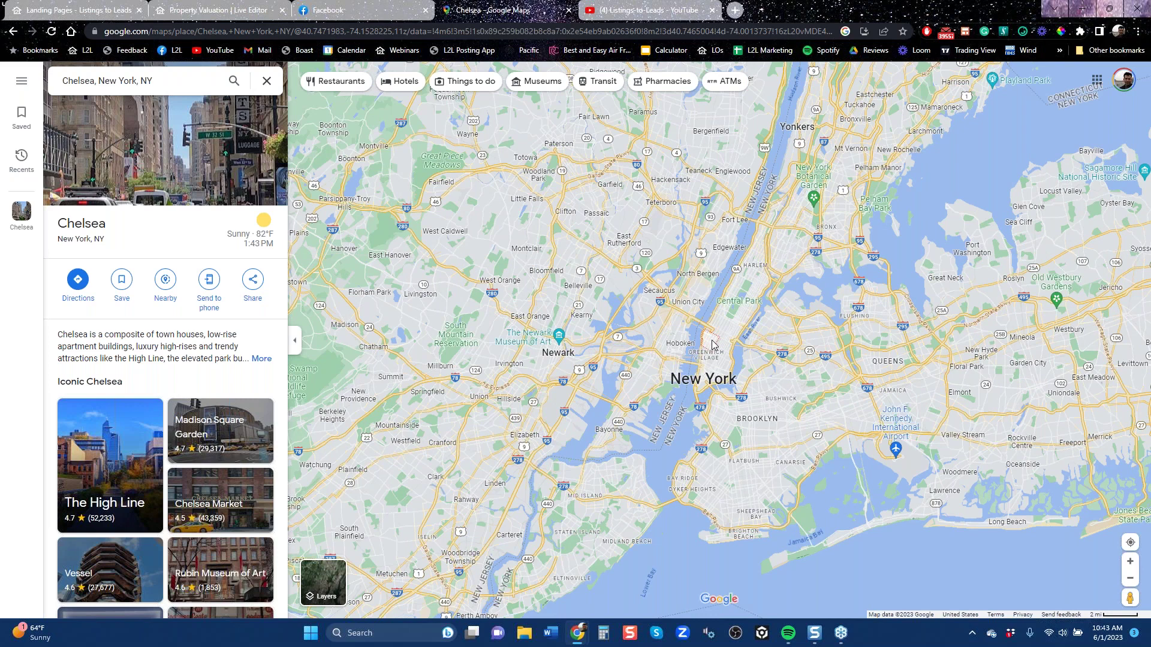
- Return to Listings to Leads and open the Ads page, glancing at the Facebook feed while it loads
click(358, 13)
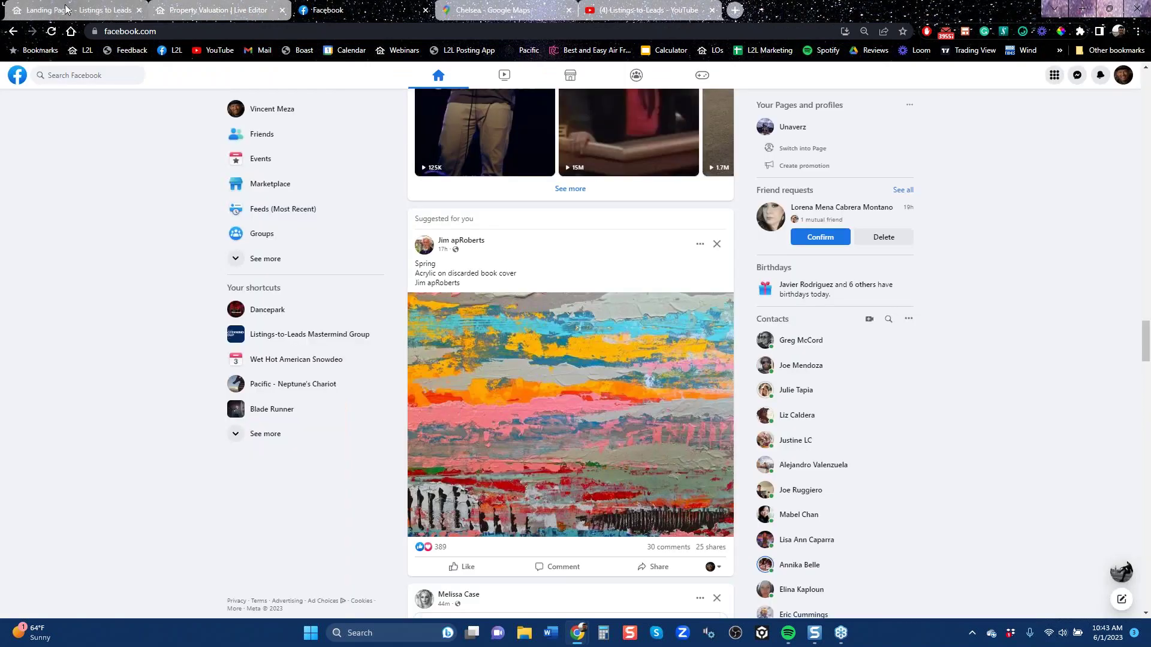
click(67, 10)
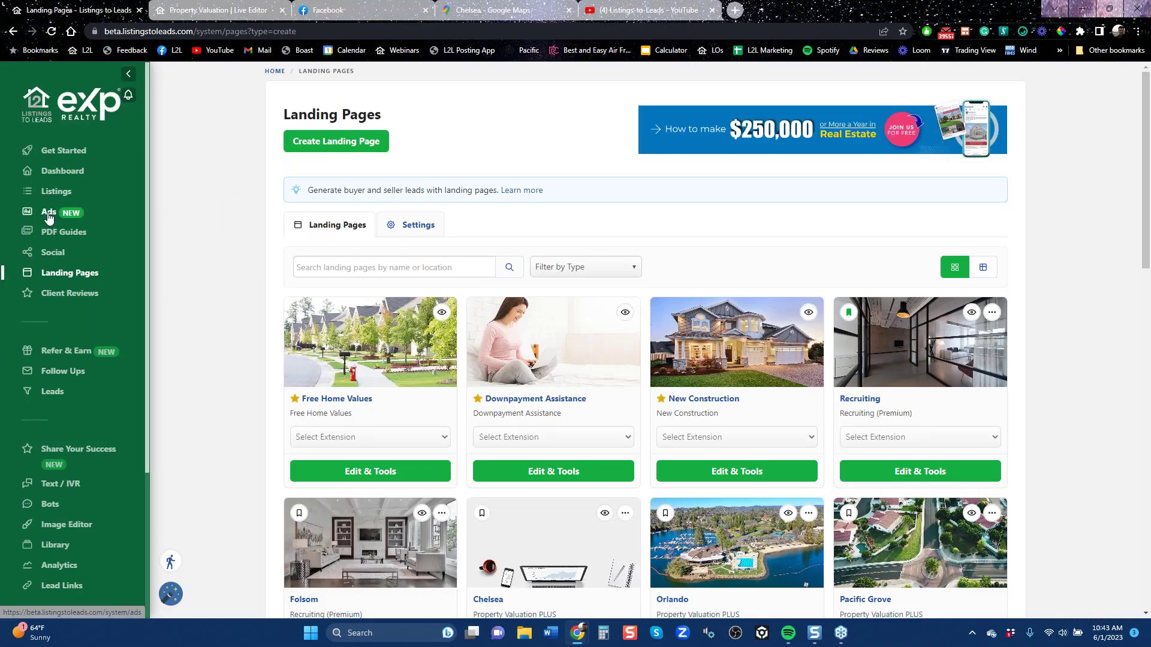
click(49, 216)
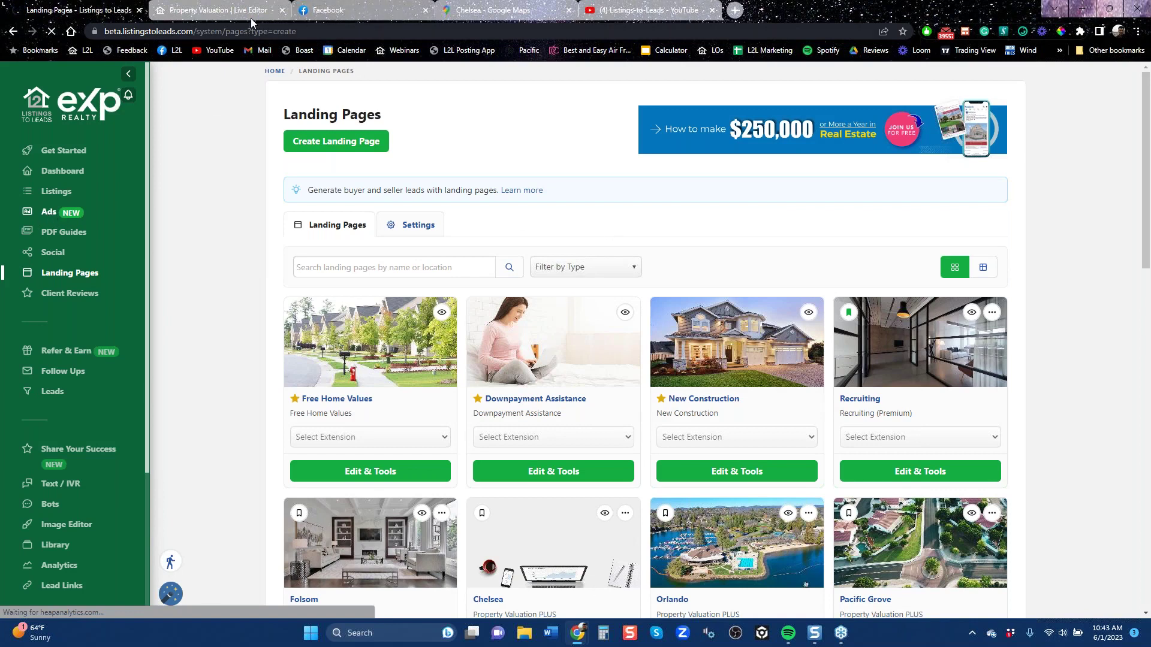
click(335, 16)
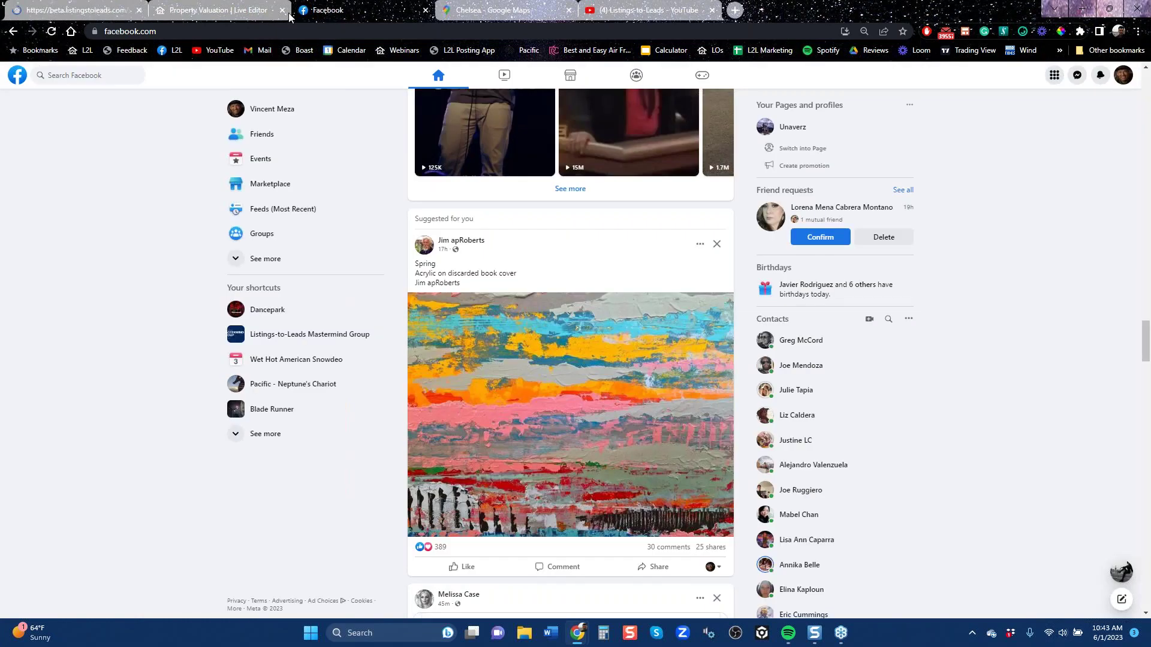
click(71, 12)
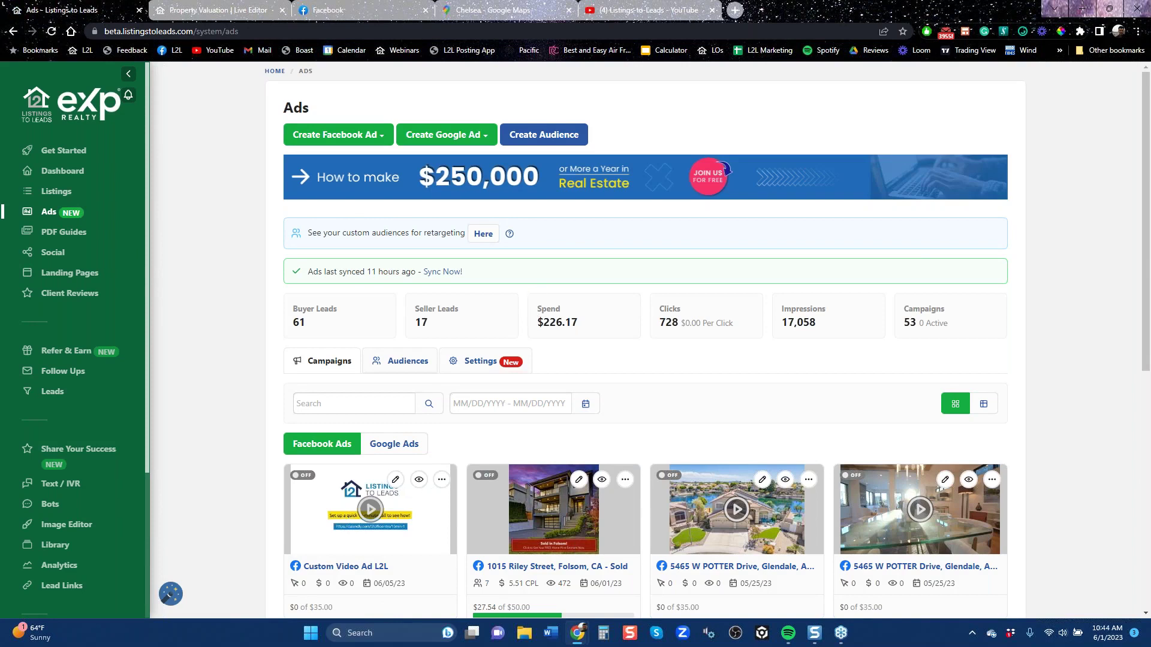
- Go back to Google Maps and take a closer look at the area around Manhattan, Jersey City and Brooklyn
click(507, 14)
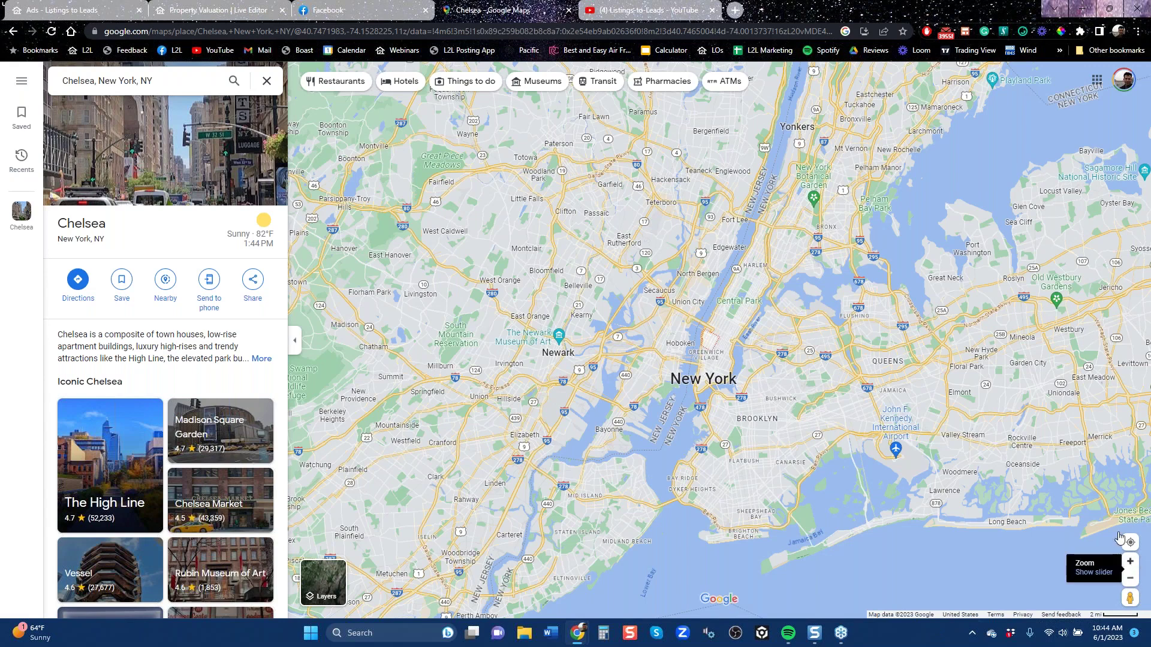
click(1130, 563)
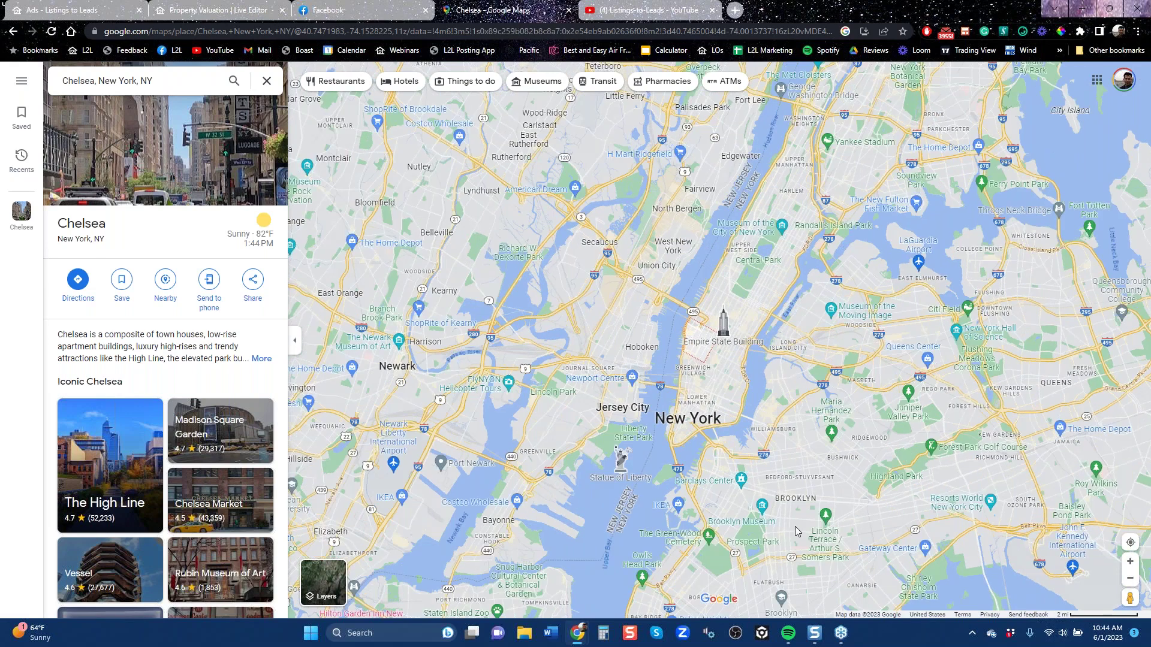
drag(783, 500, 777, 455)
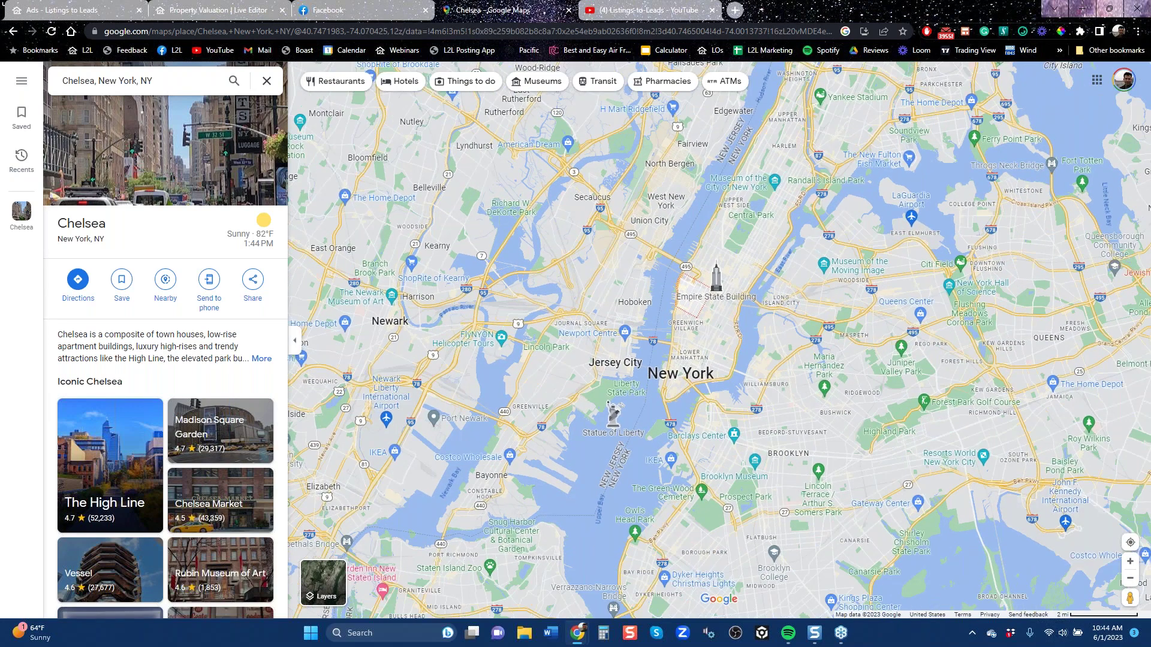
mouse_move(663, 523)
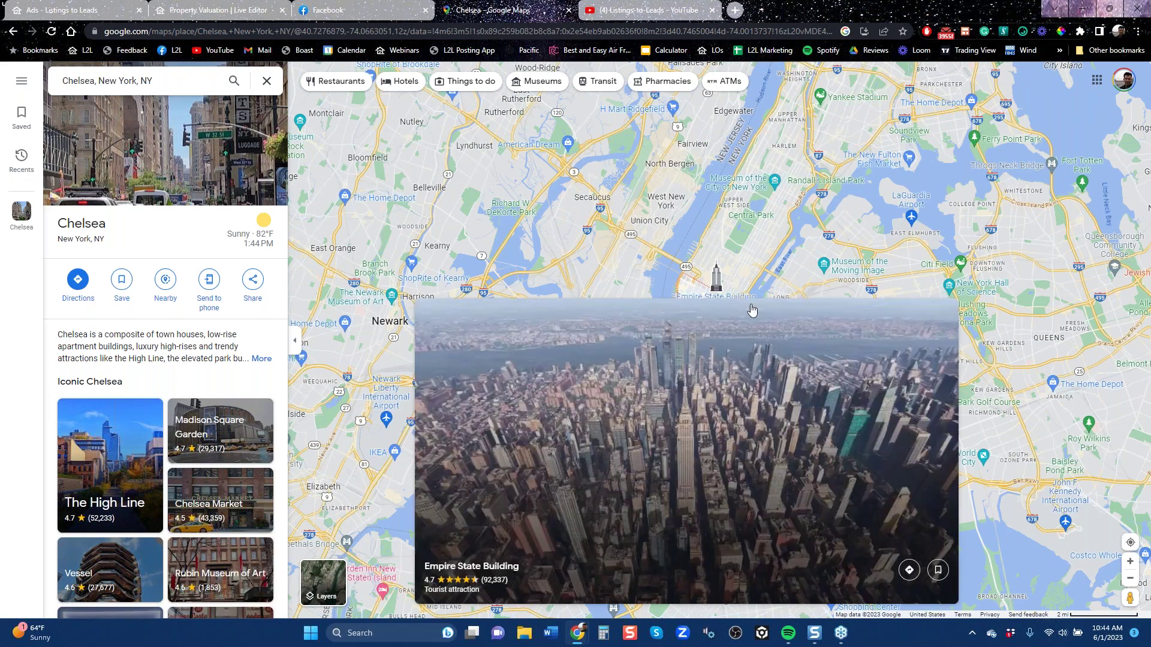
mouse_move(683, 300)
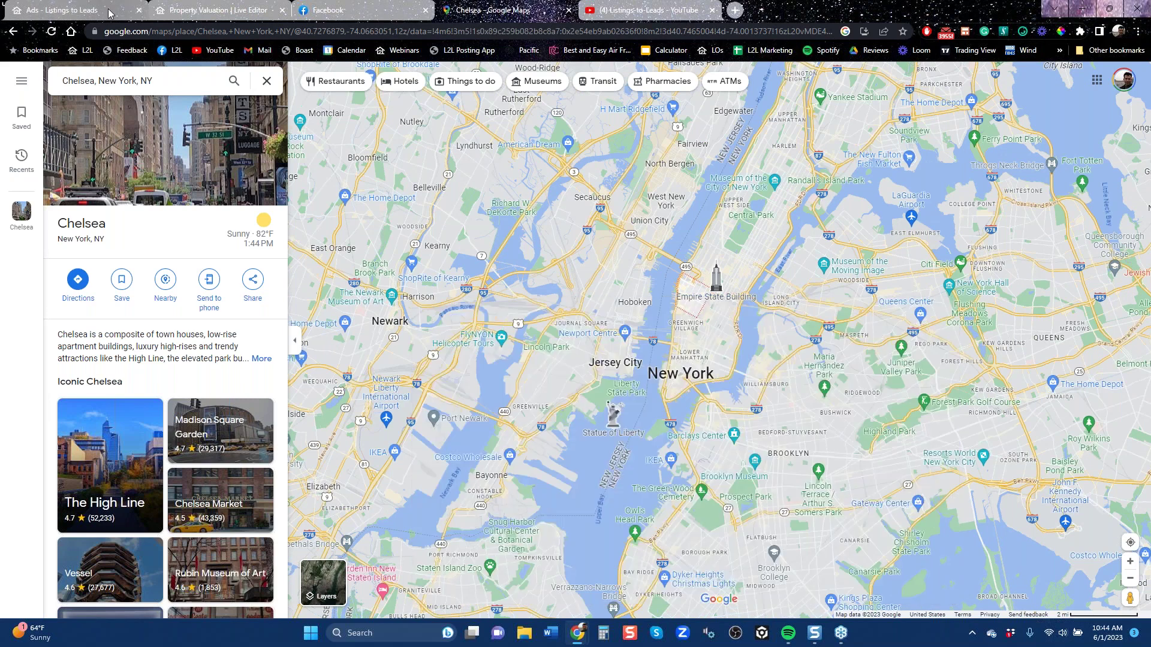
- On the Listings to Leads Ads page, review the Create Audience form and its sample contact list format, then dismiss it
click(77, 10)
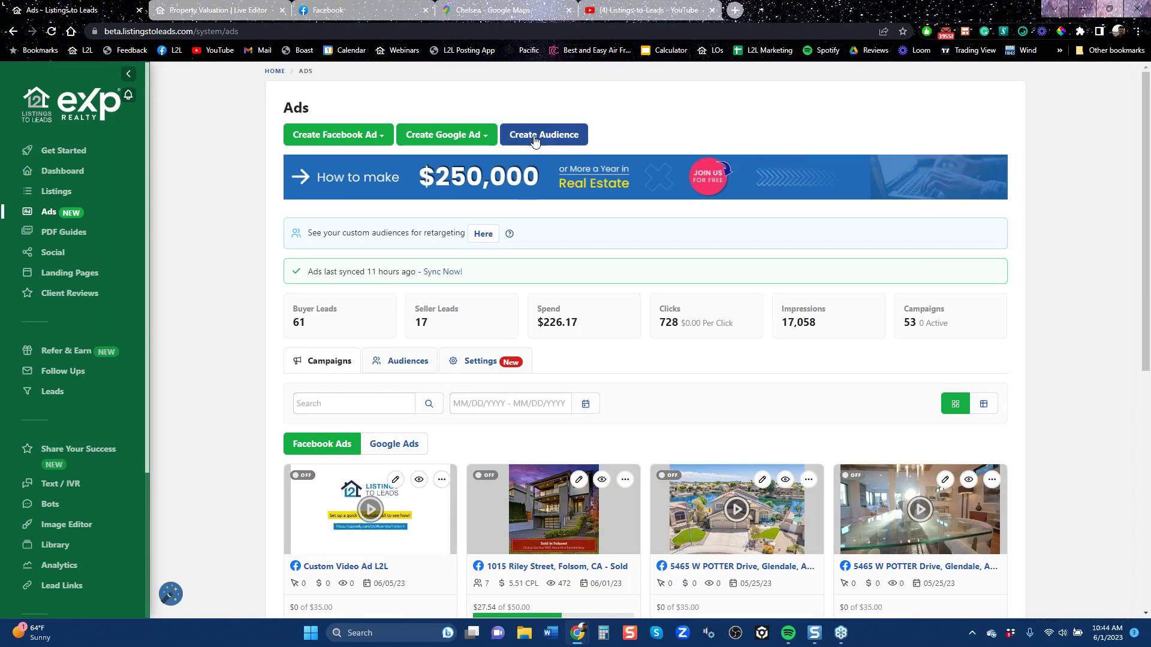
click(570, 135)
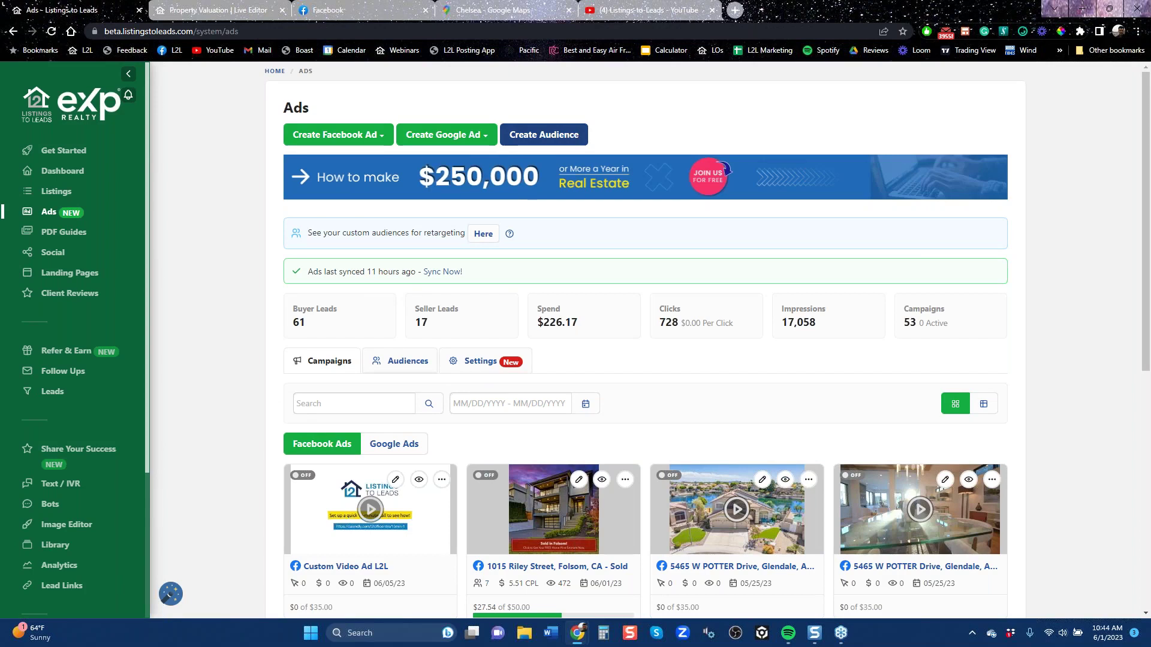
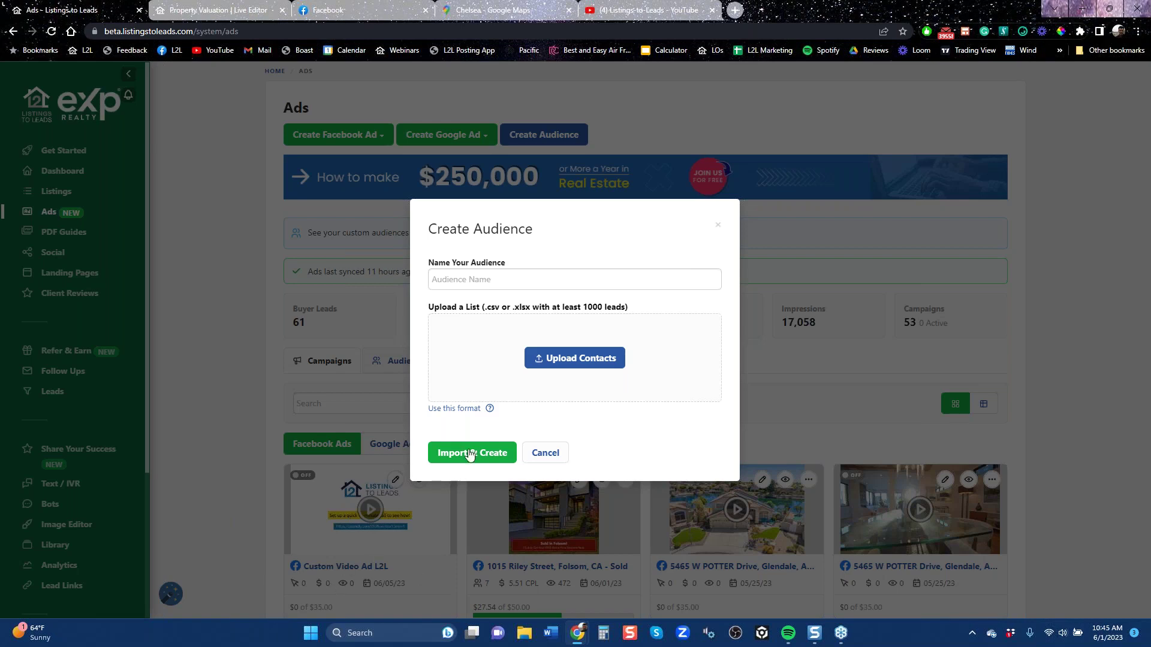
mouse_move(460, 413)
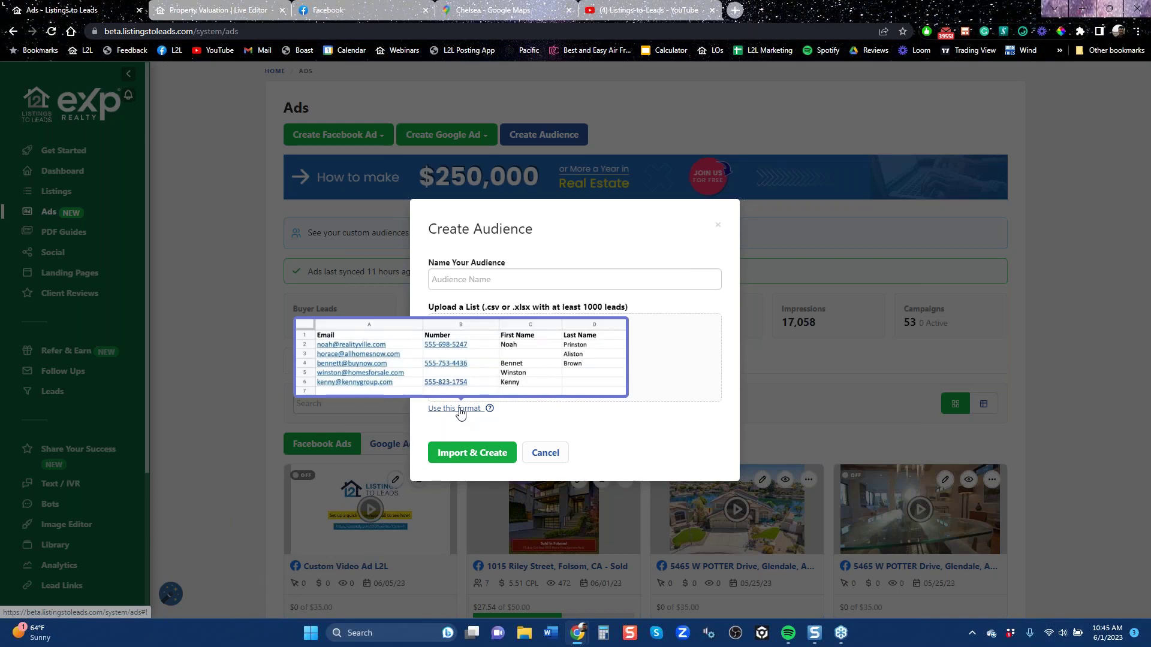
click(535, 275)
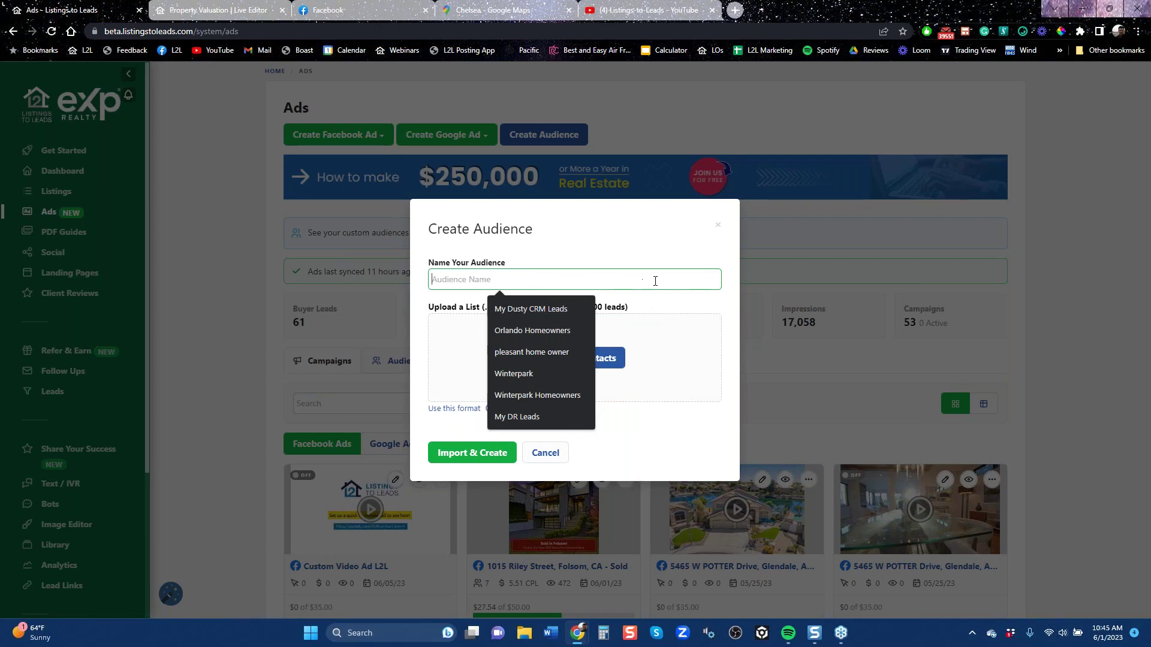
click(646, 469)
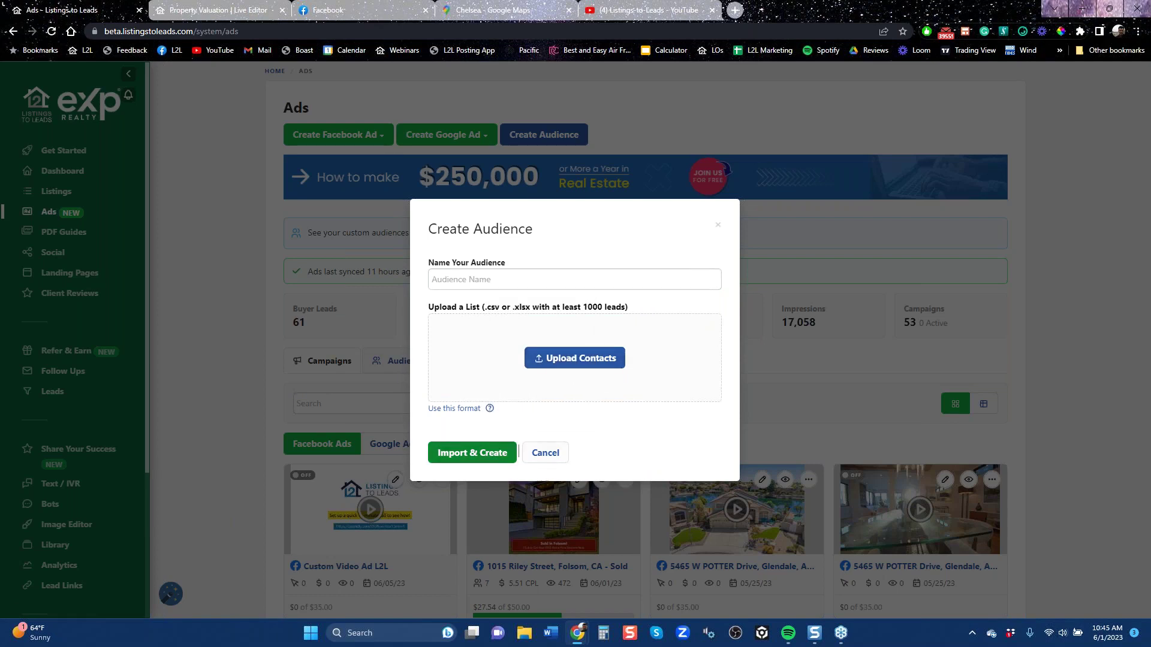
click(193, 277)
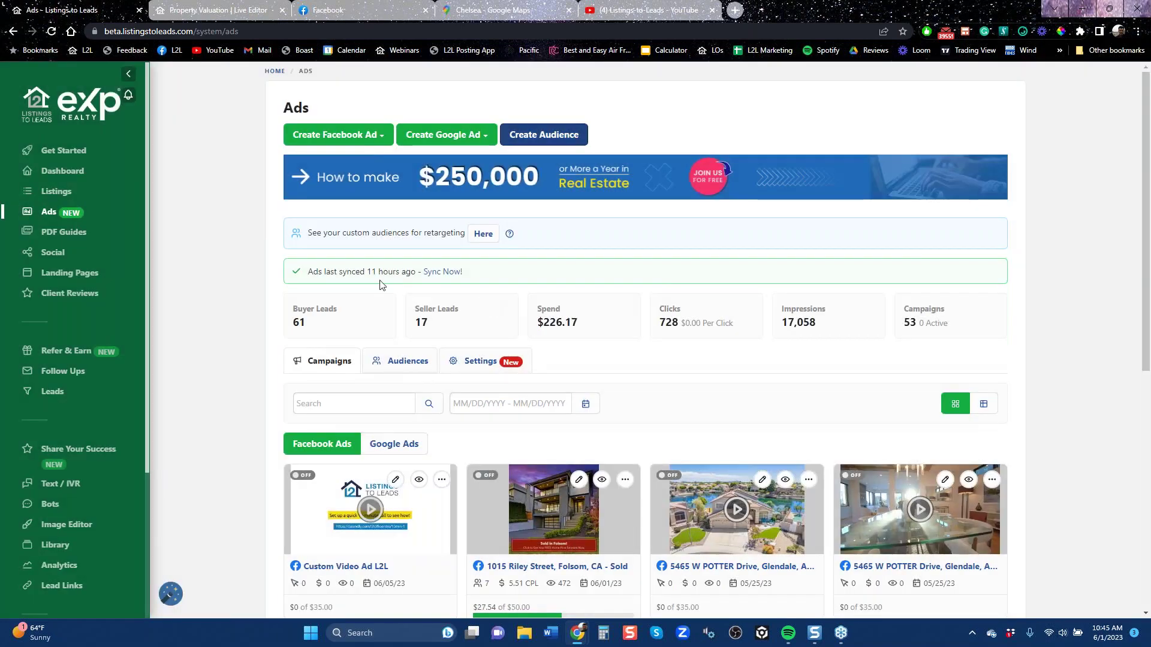
- Start a Facebook landing page ad and choose Chelsea as the landing page it promotes
click(367, 142)
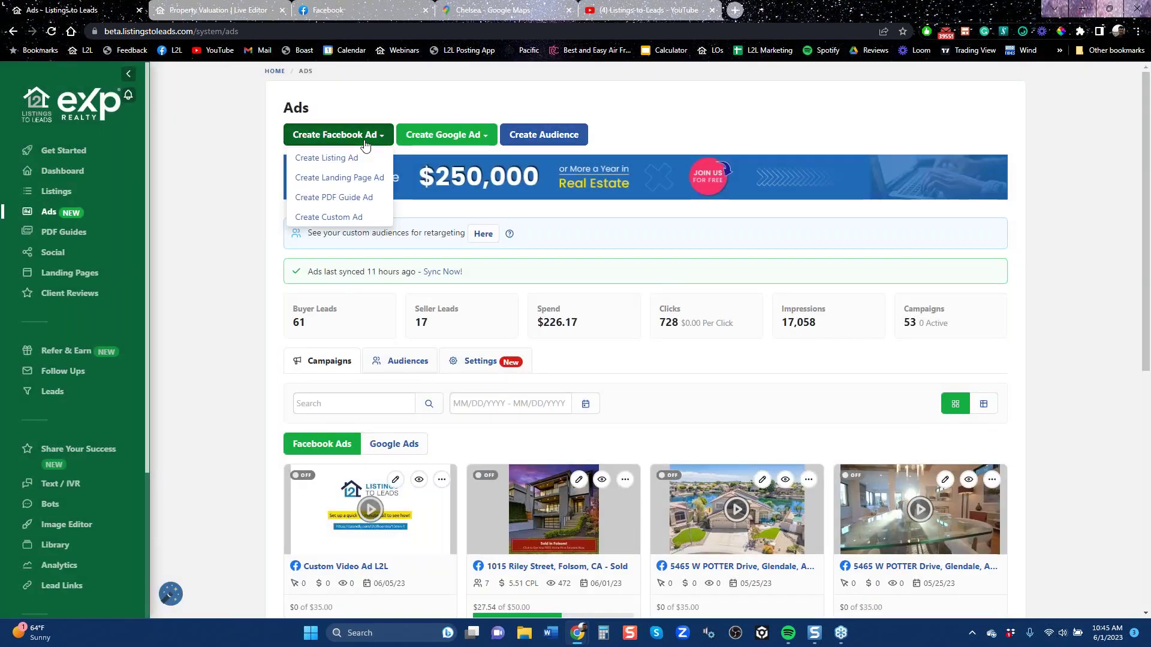
click(350, 180)
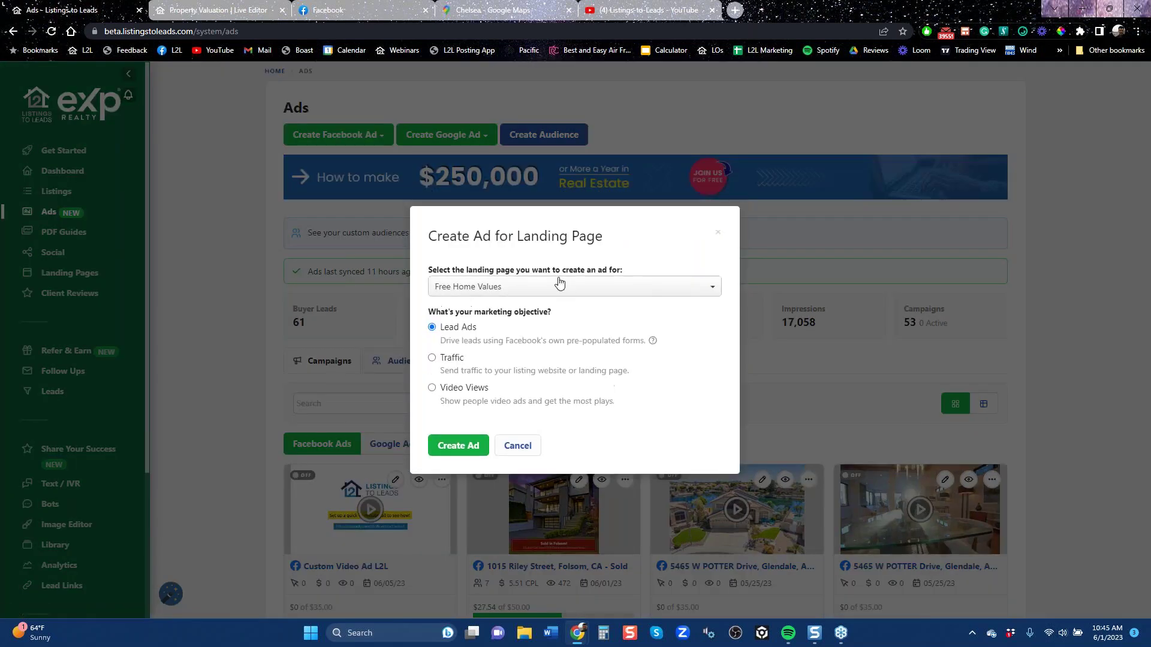
click(540, 287)
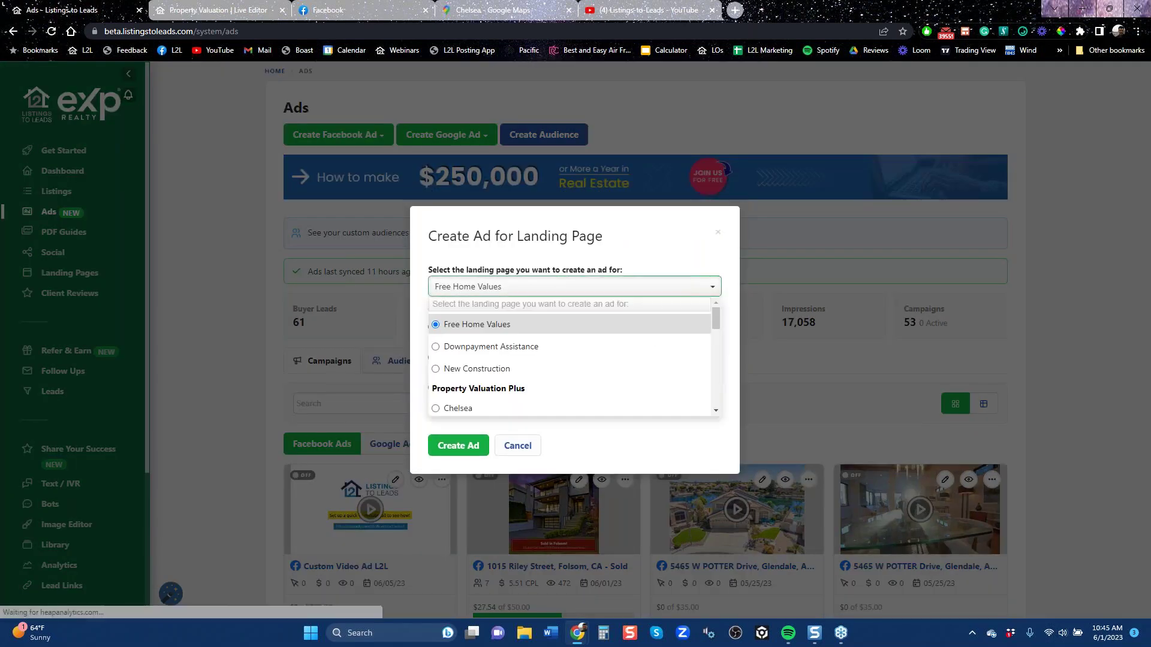
click(457, 408)
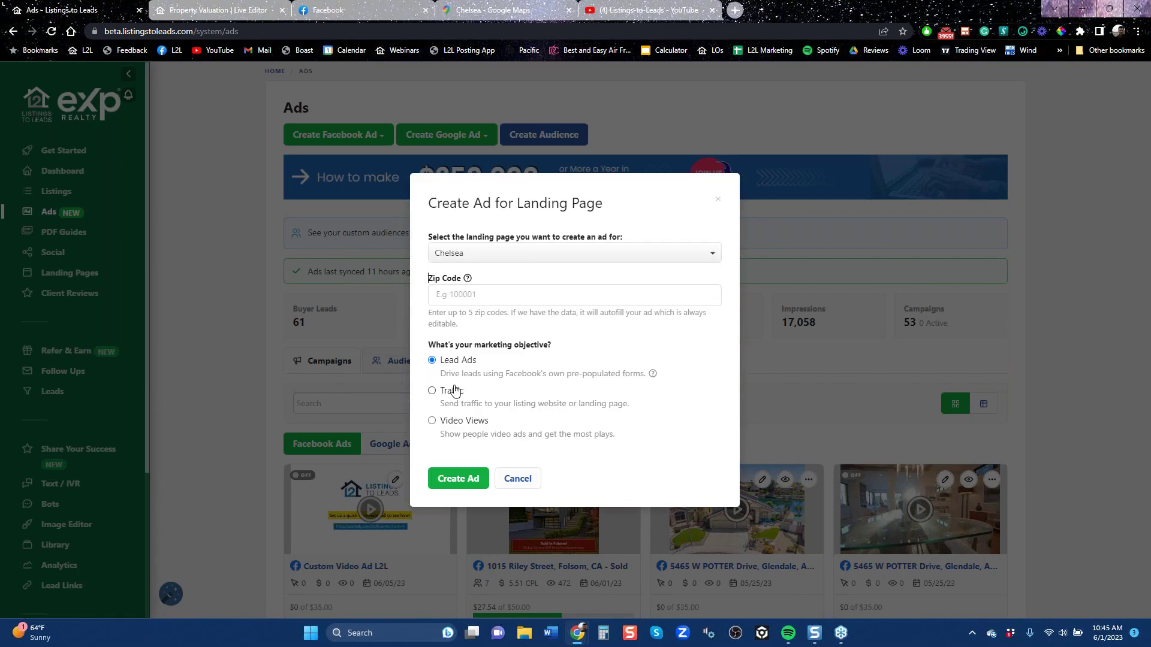
- Create the Chelsea landing page ad with the Lead Ads objective and add "L2L custom audience (CUSTOM)" as its custom audience
click(467, 480)
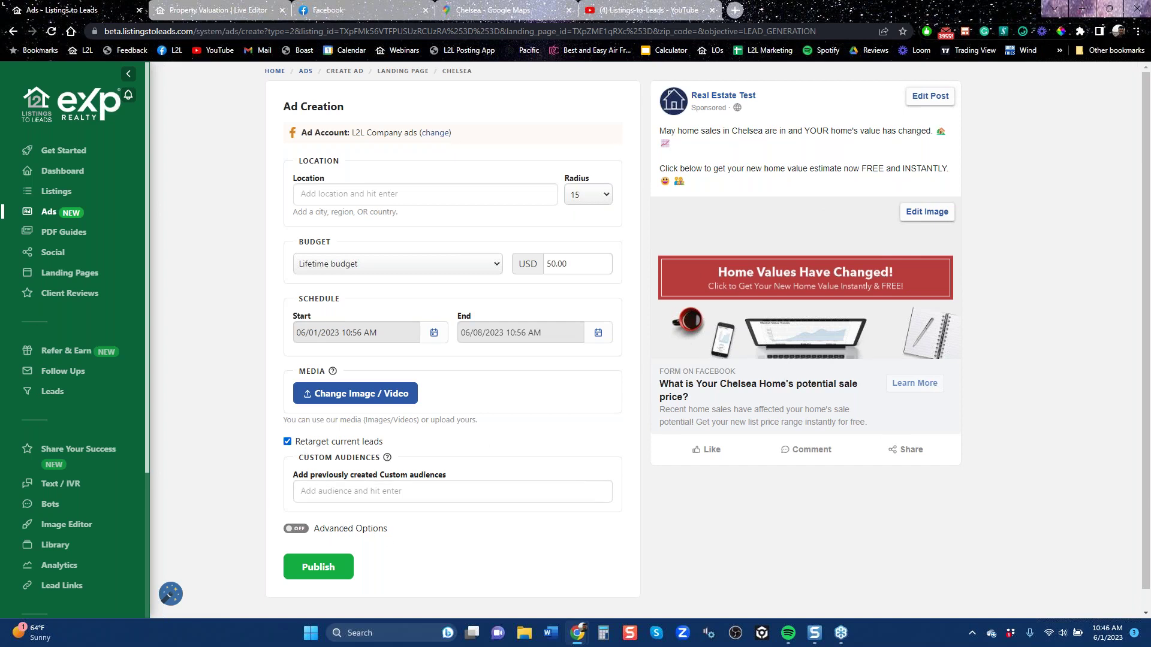
click(369, 490)
text(l2)
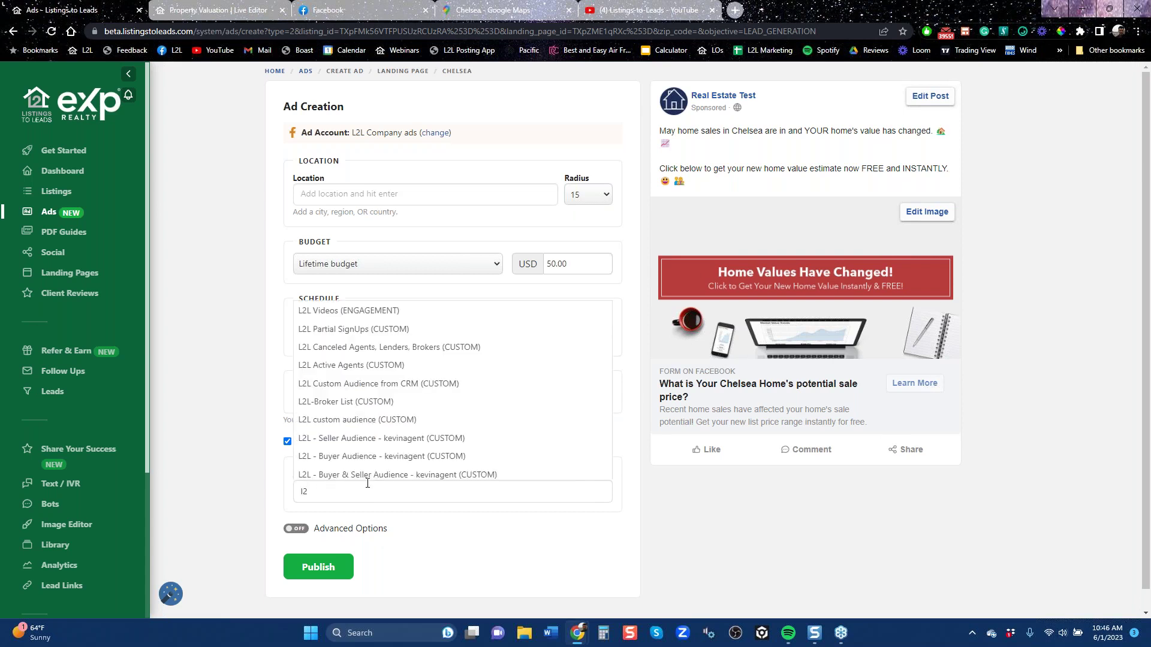
click(350, 420)
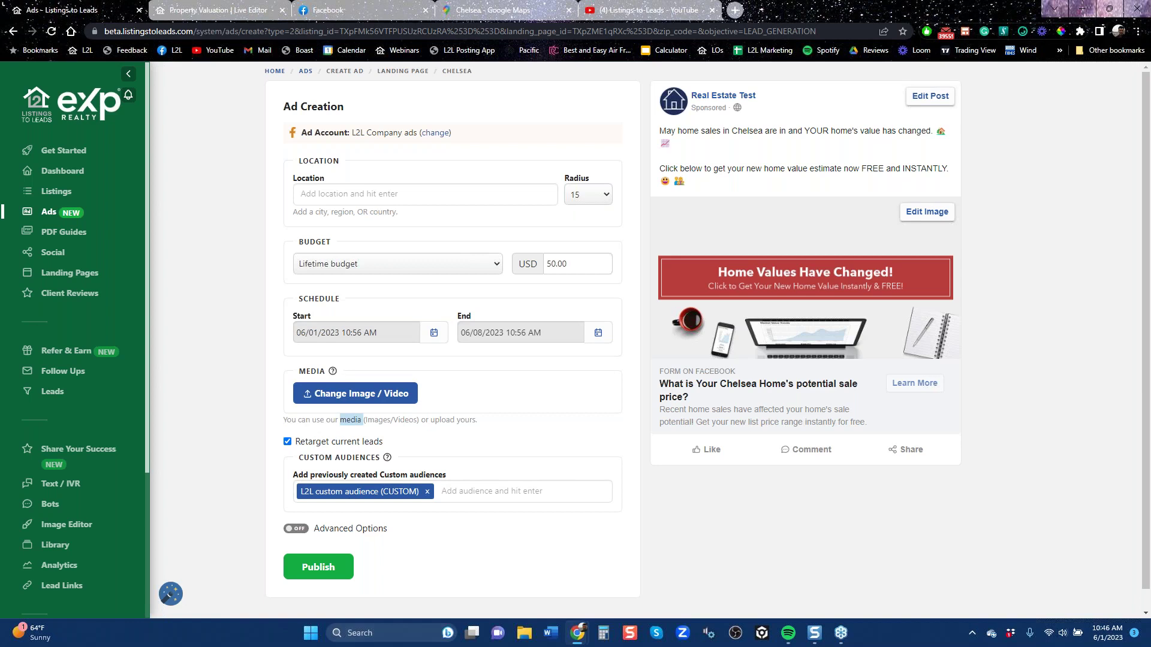
- Switch between the Chelsea map and the ad form, look up Lafayette, California on Google and view its wider area on the map
click(513, 9)
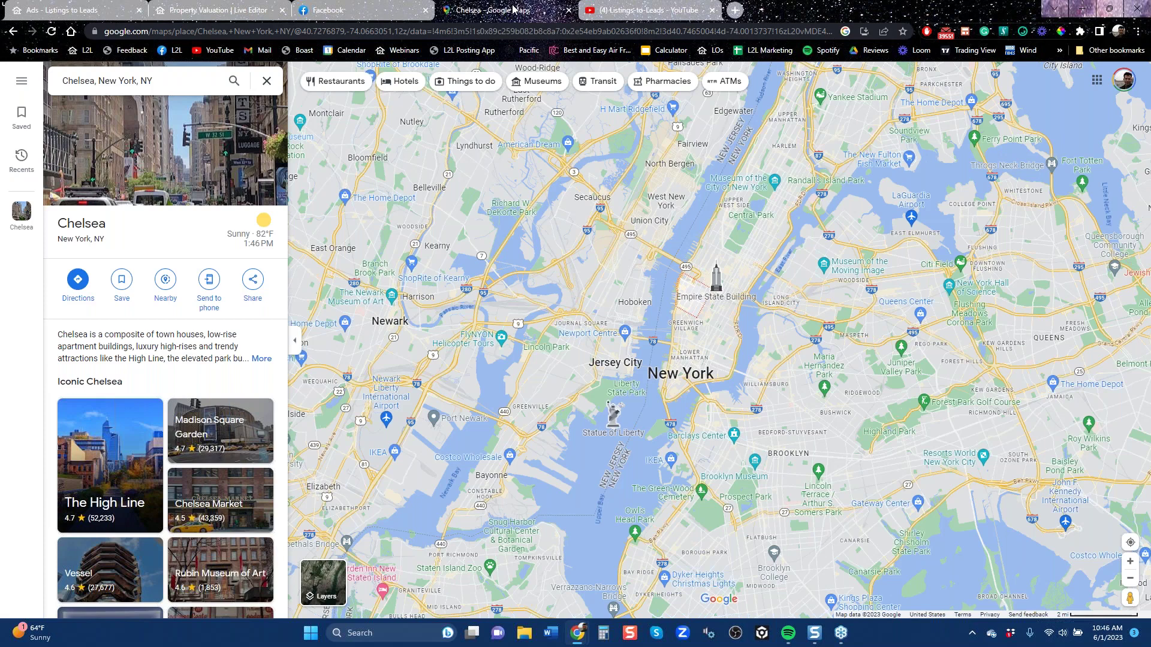
click(103, 10)
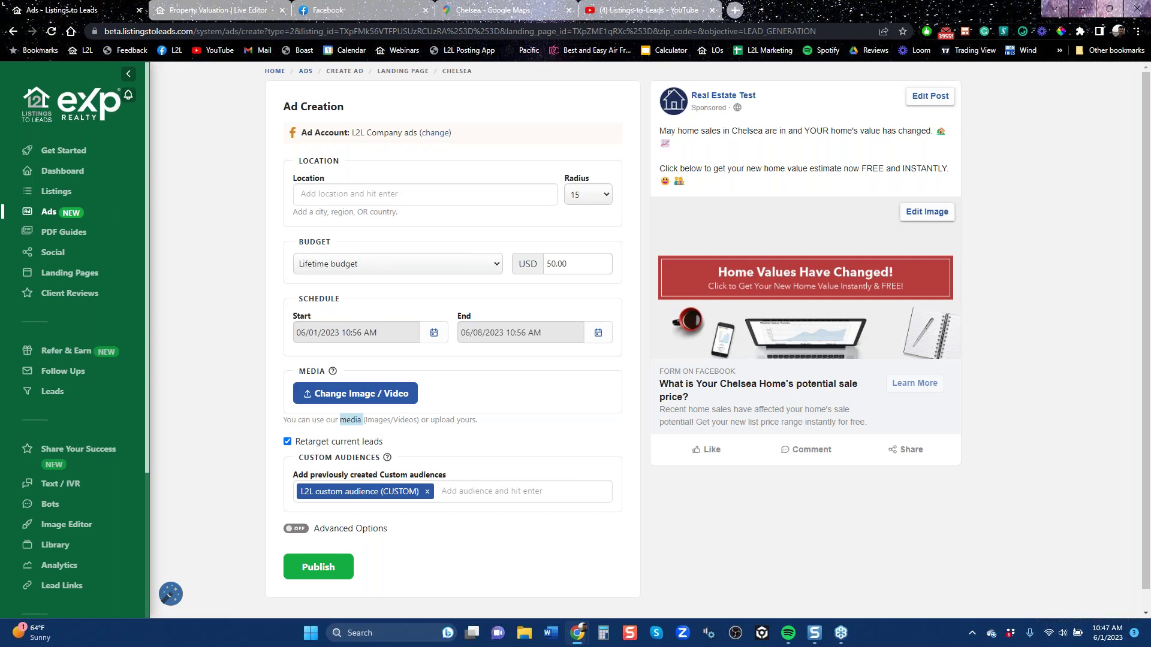
click(506, 9)
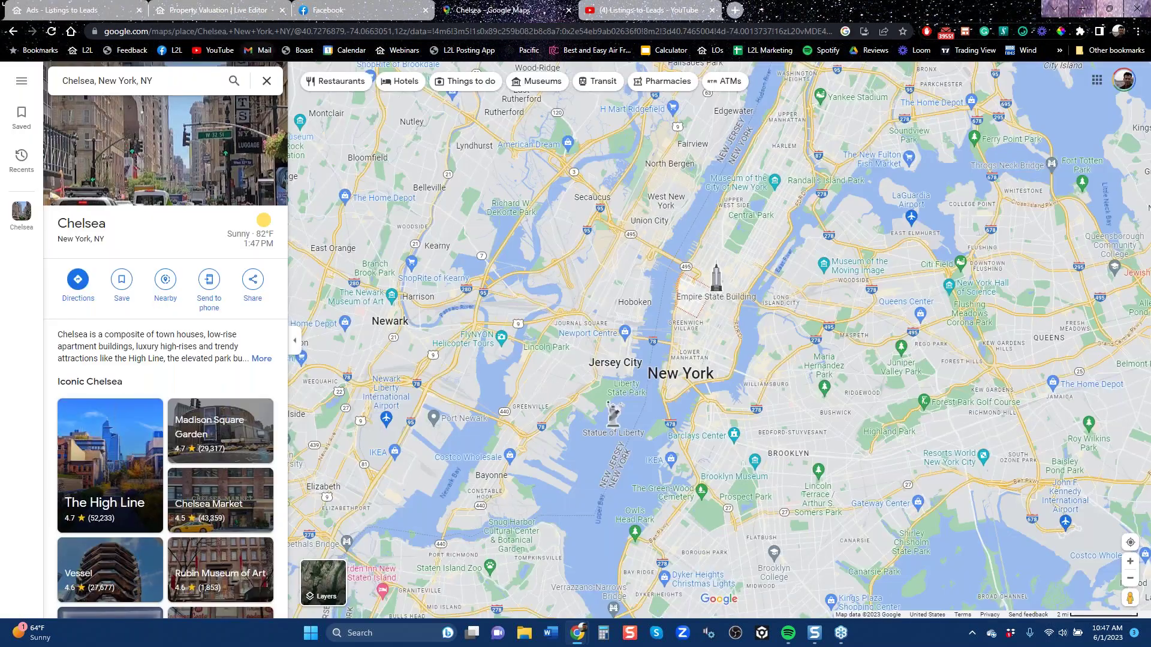
click(251, 27)
text(laf)
key(Down)
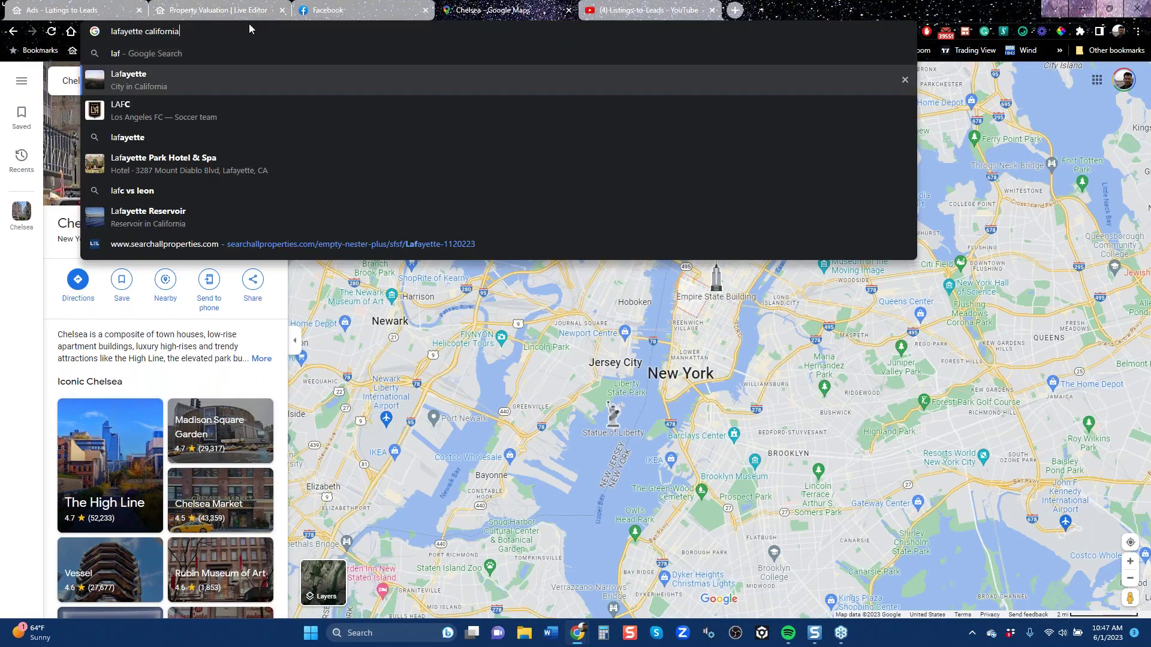
key(Return)
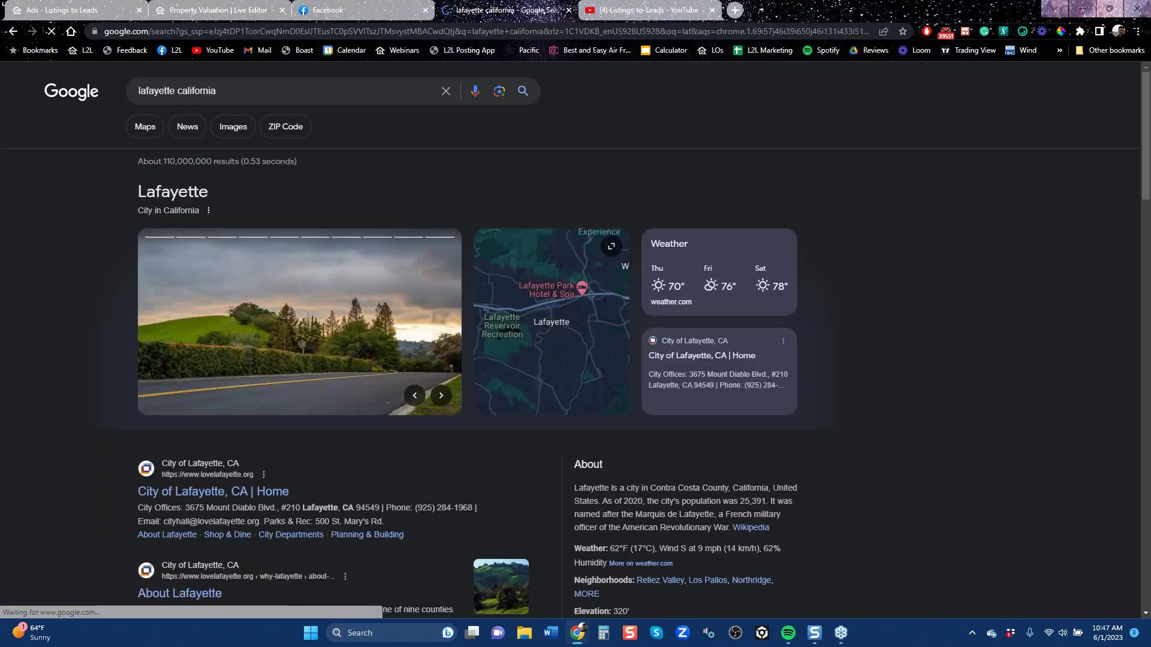
click(576, 348)
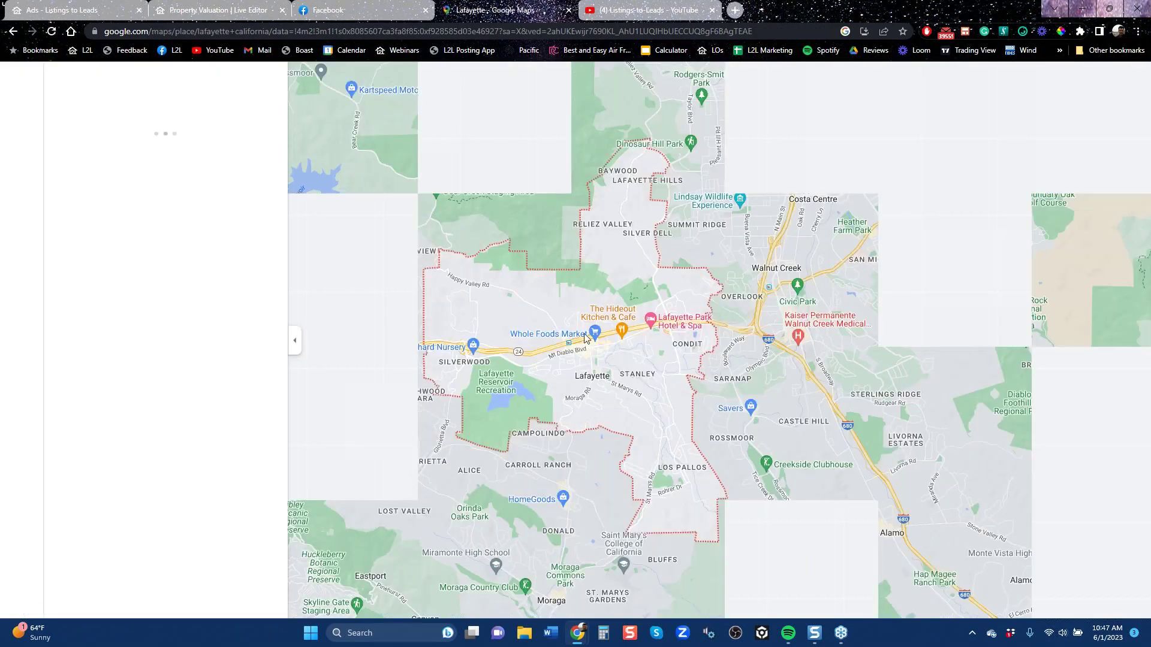
scroll(901, 425, down, 2)
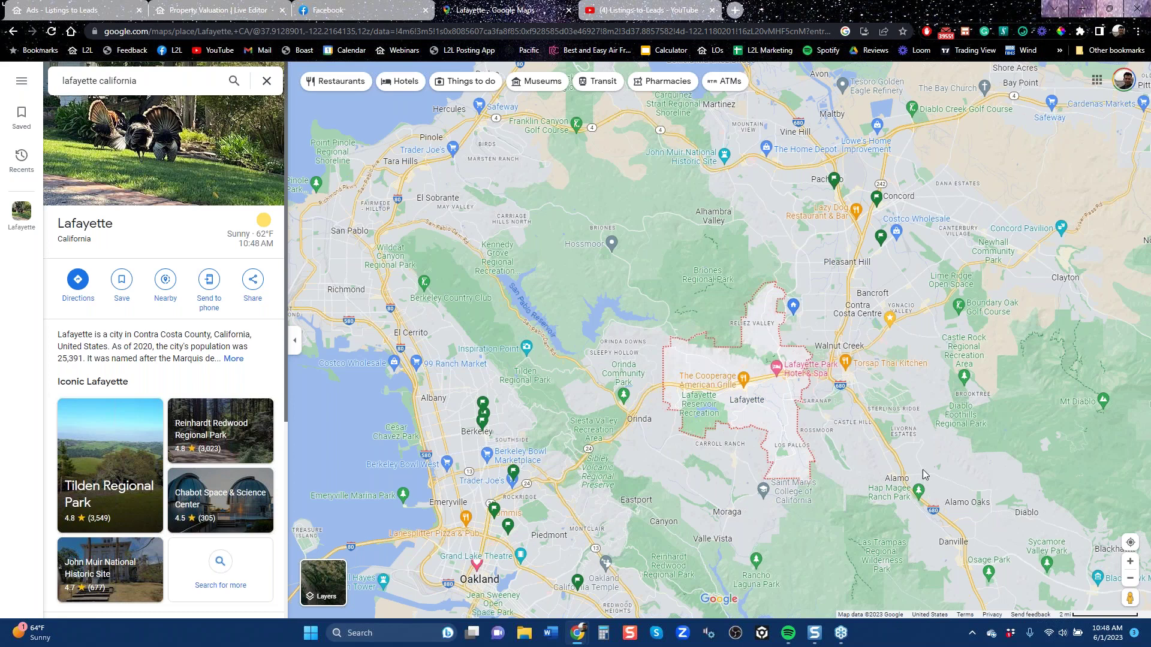
- Examine the map around Lafayette, from Concord and Pleasant Hill down to Oakland and Moraga
mouse_move(789, 217)
triple_click(767, 264)
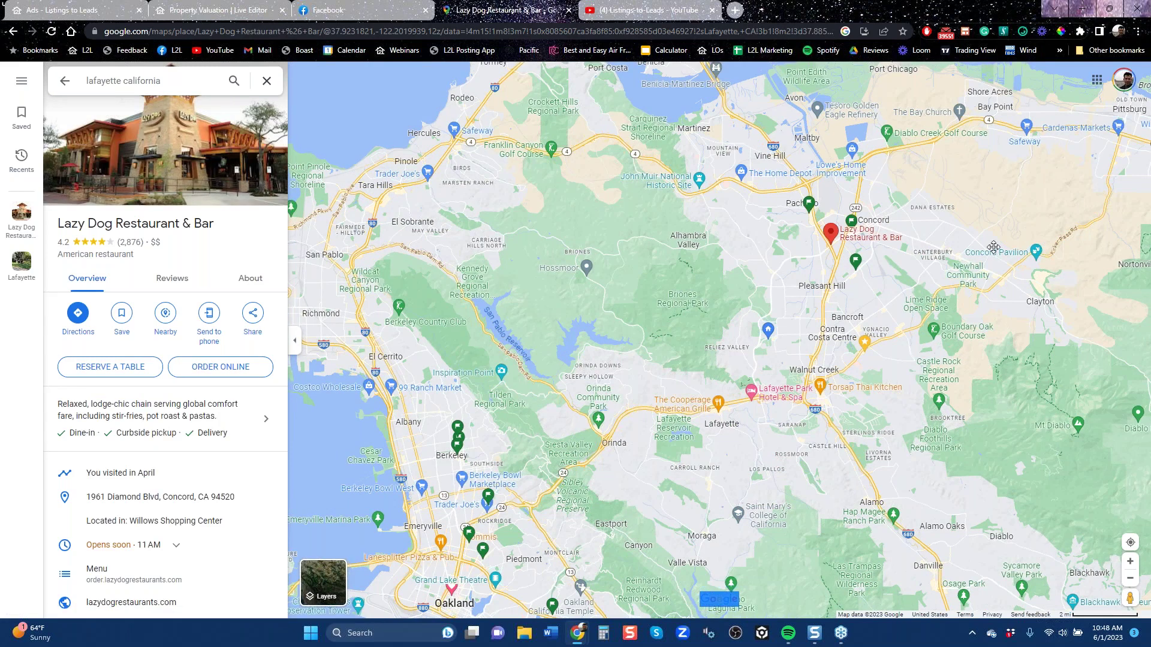
drag(993, 245, 955, 301)
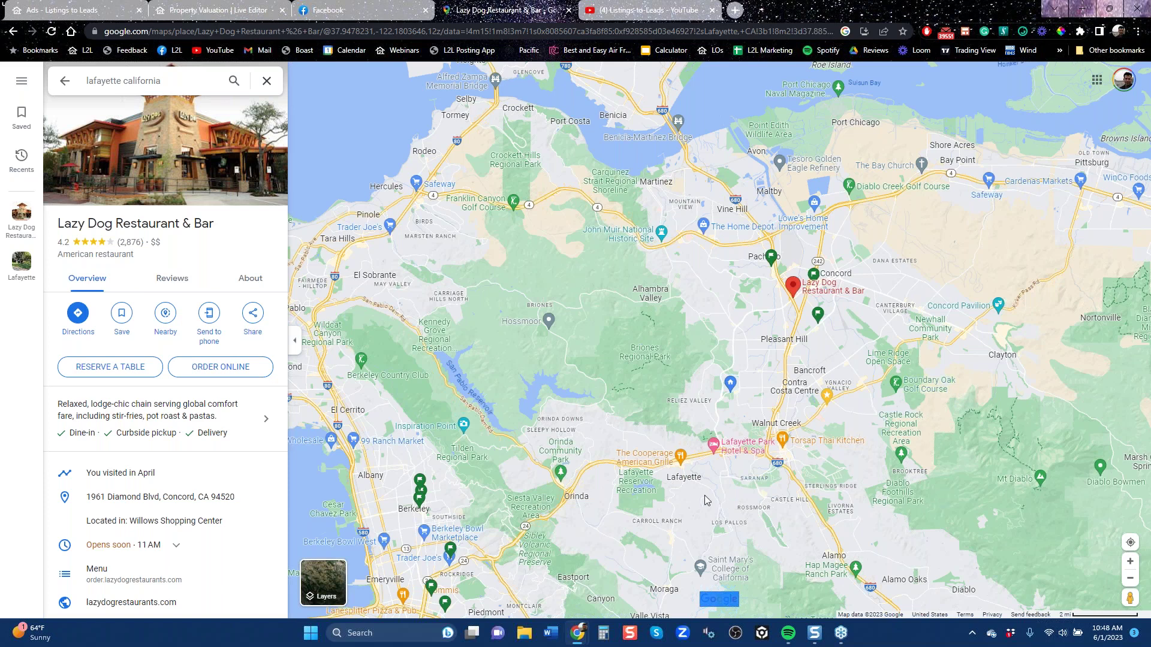
drag(706, 493, 717, 300)
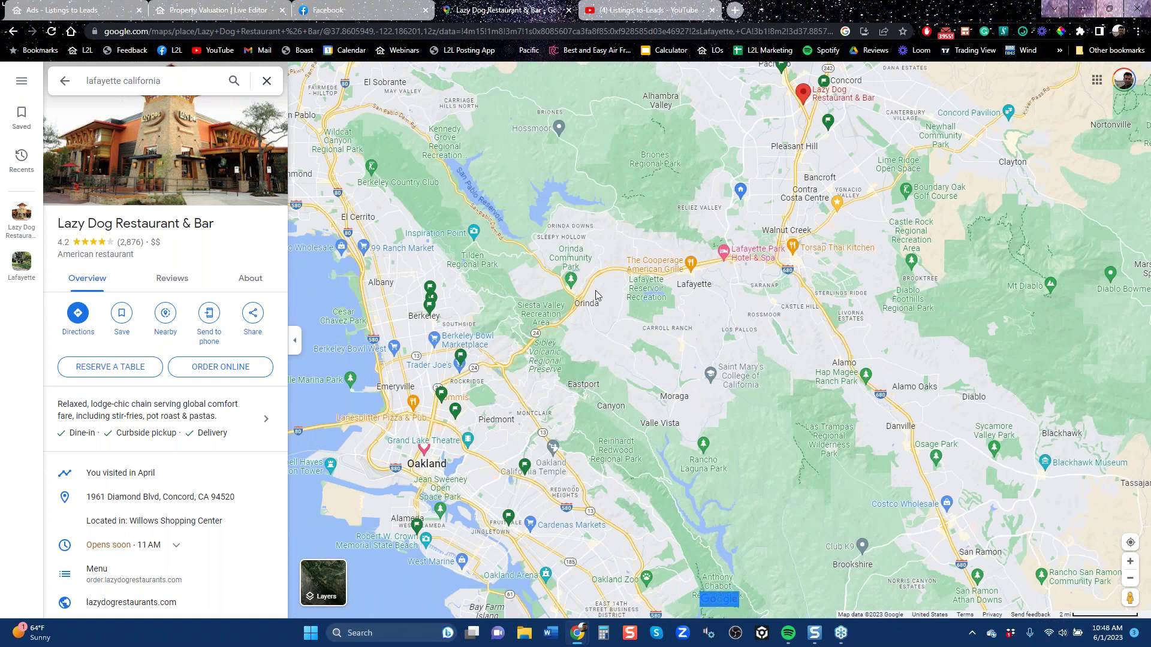
- Review the radius choices in the Chelsea ad form and compare them with the Lafayette area in Google Maps
click(99, 12)
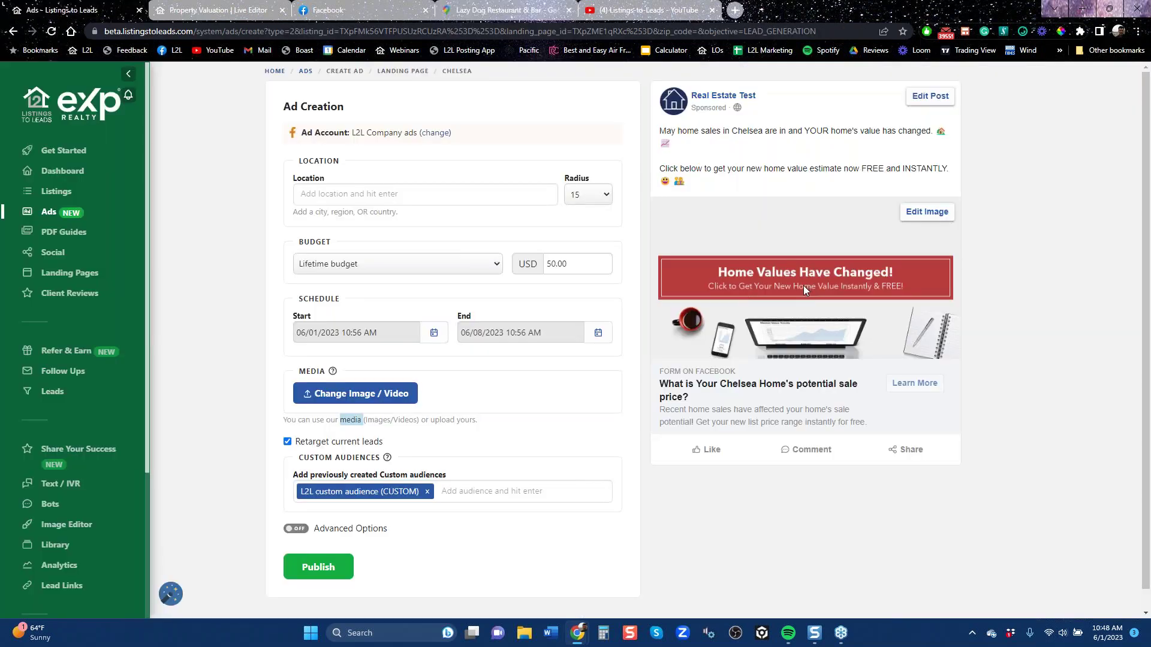
click(589, 196)
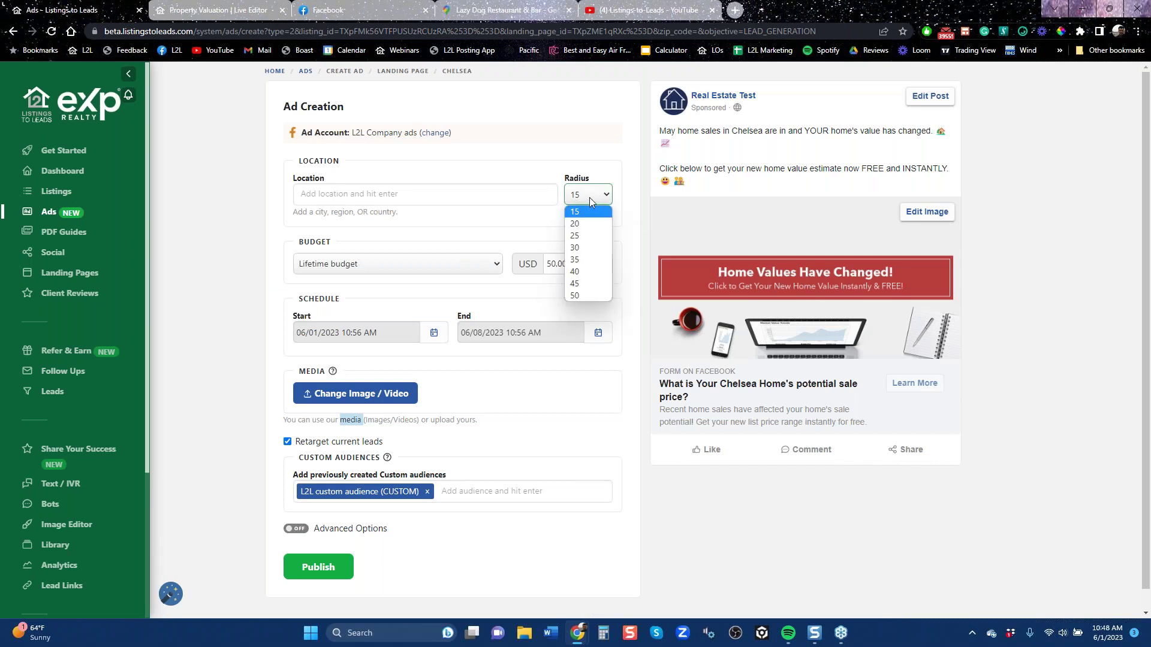
click(589, 197)
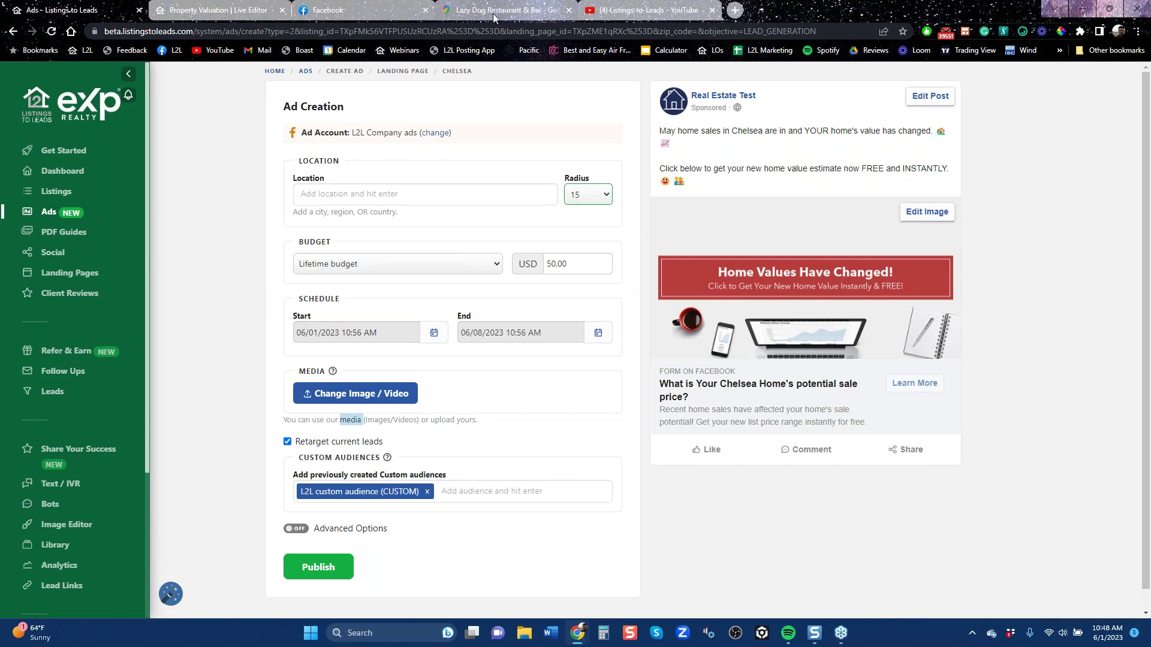
click(228, 10)
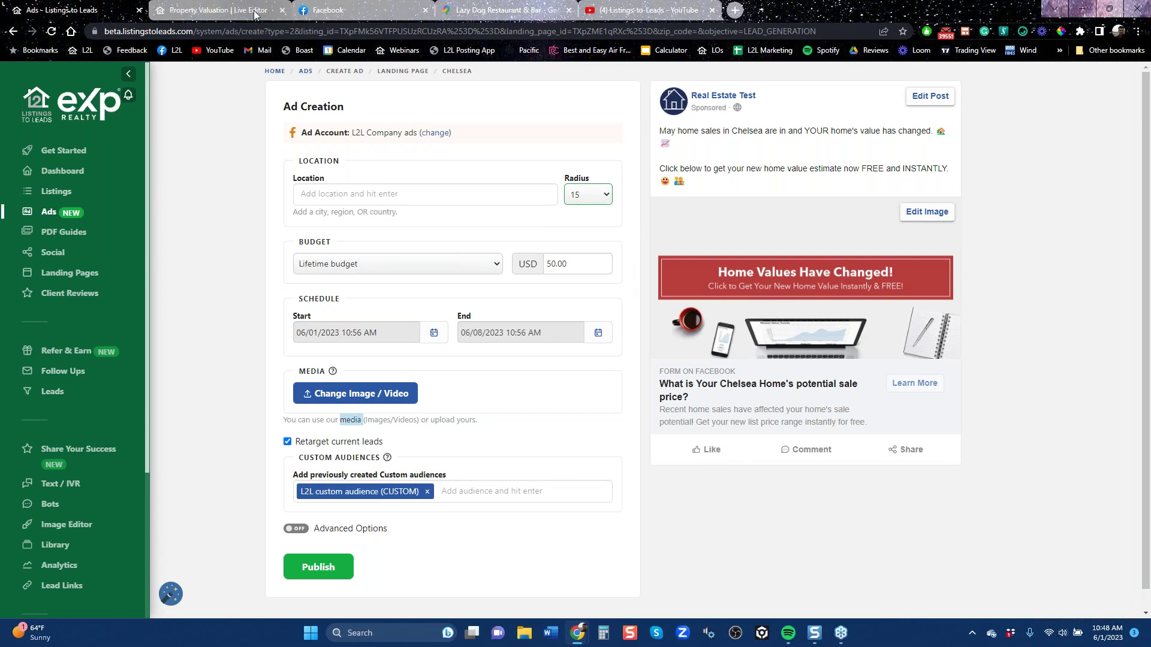
click(506, 10)
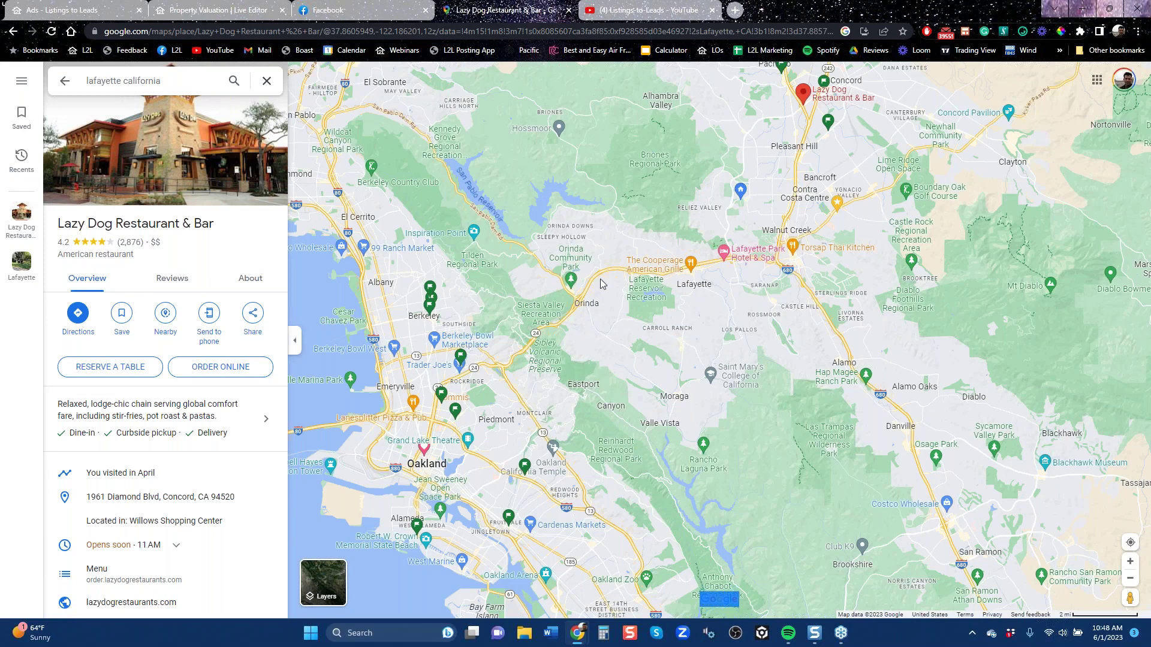
click(70, 9)
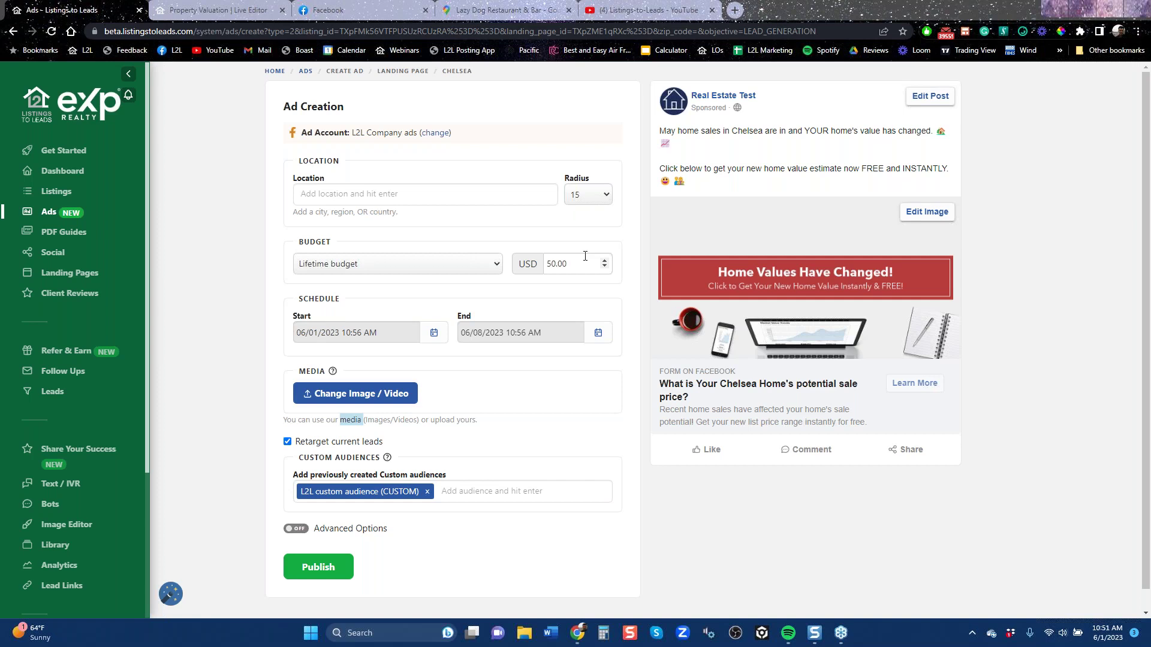
- Leave the Chelsea ad form, close the extra Chelsea landing page editor and reopen the Ads page
click(18, 35)
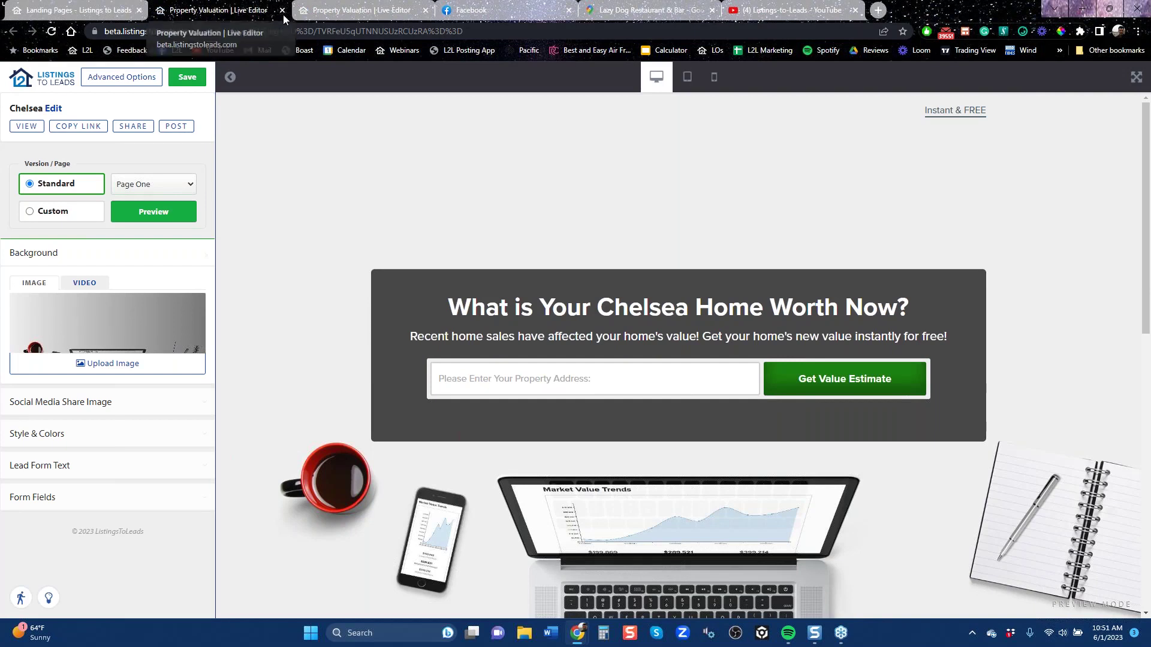
click(283, 10)
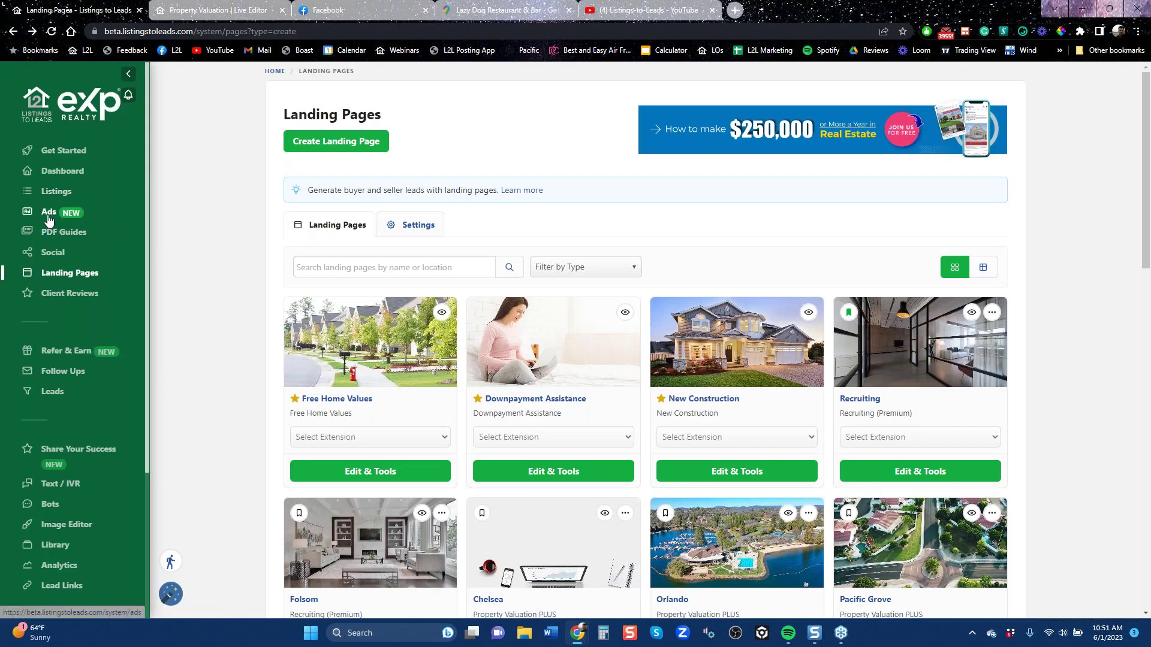
click(49, 216)
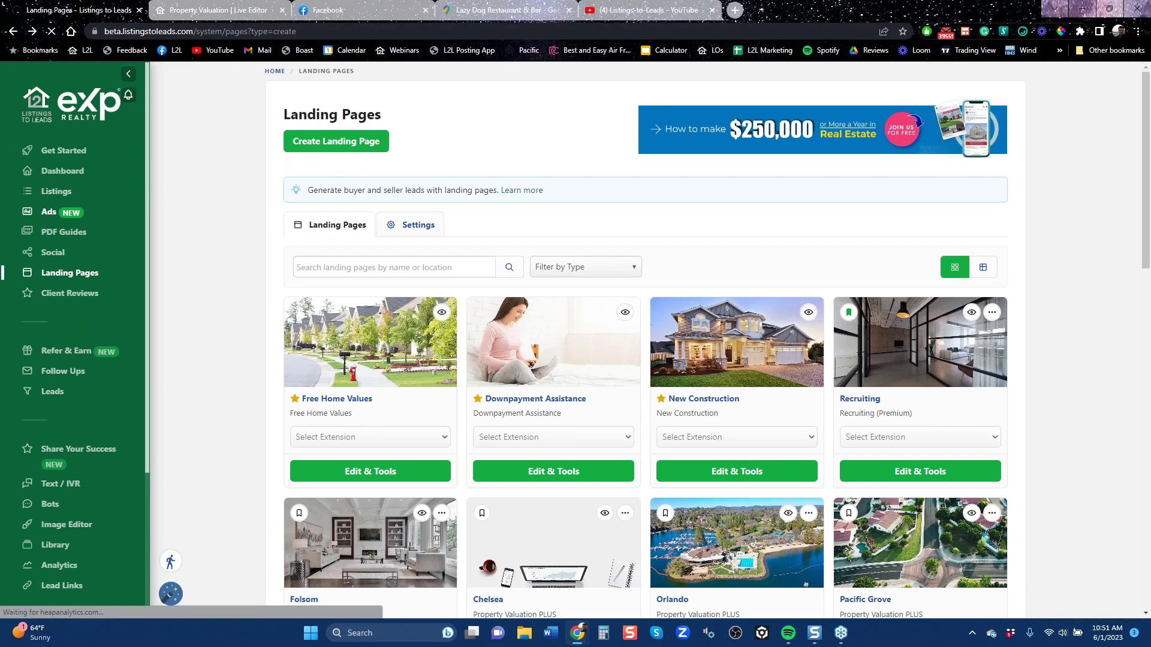
click(742, 11)
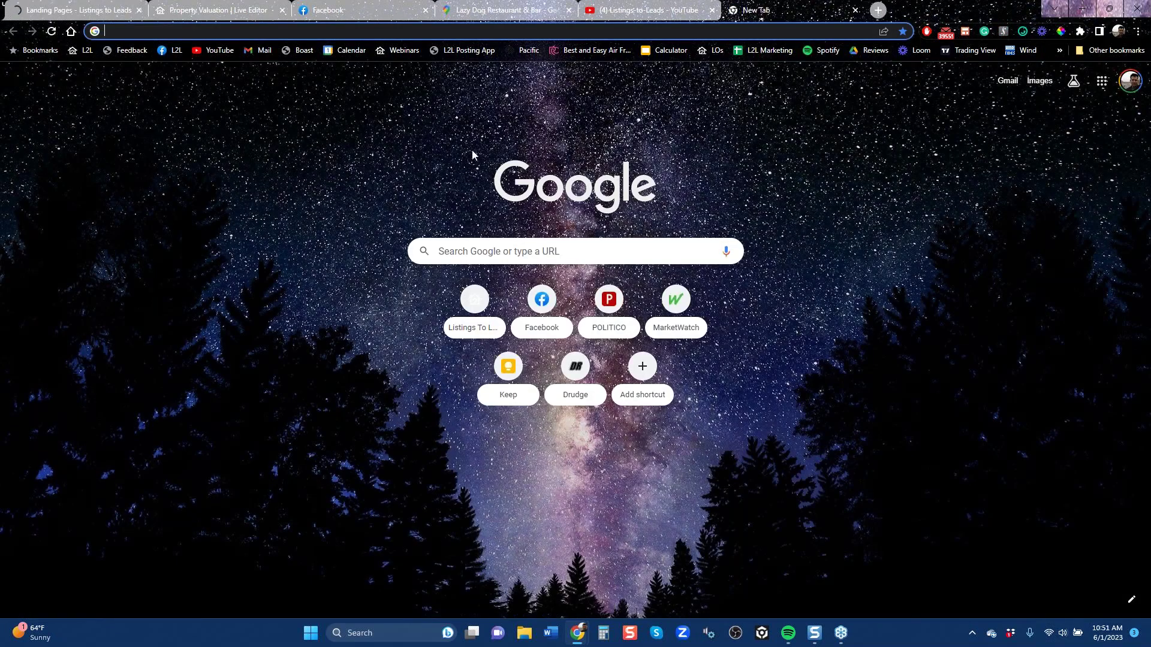
click(65, 12)
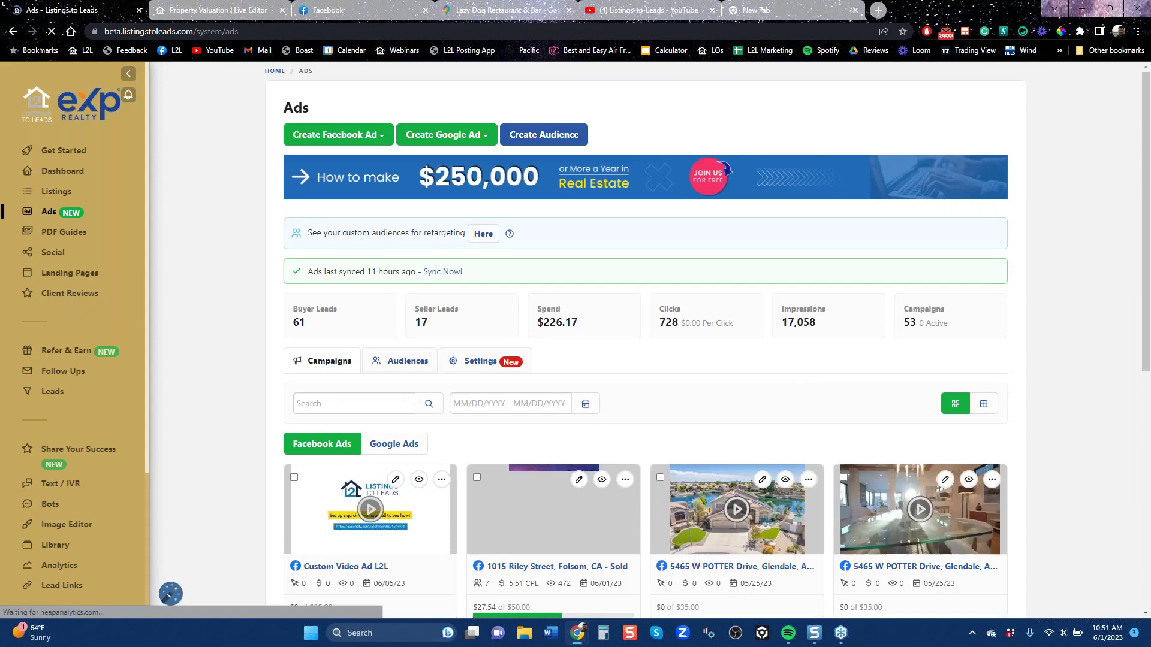
scroll(78, 300, down, 3)
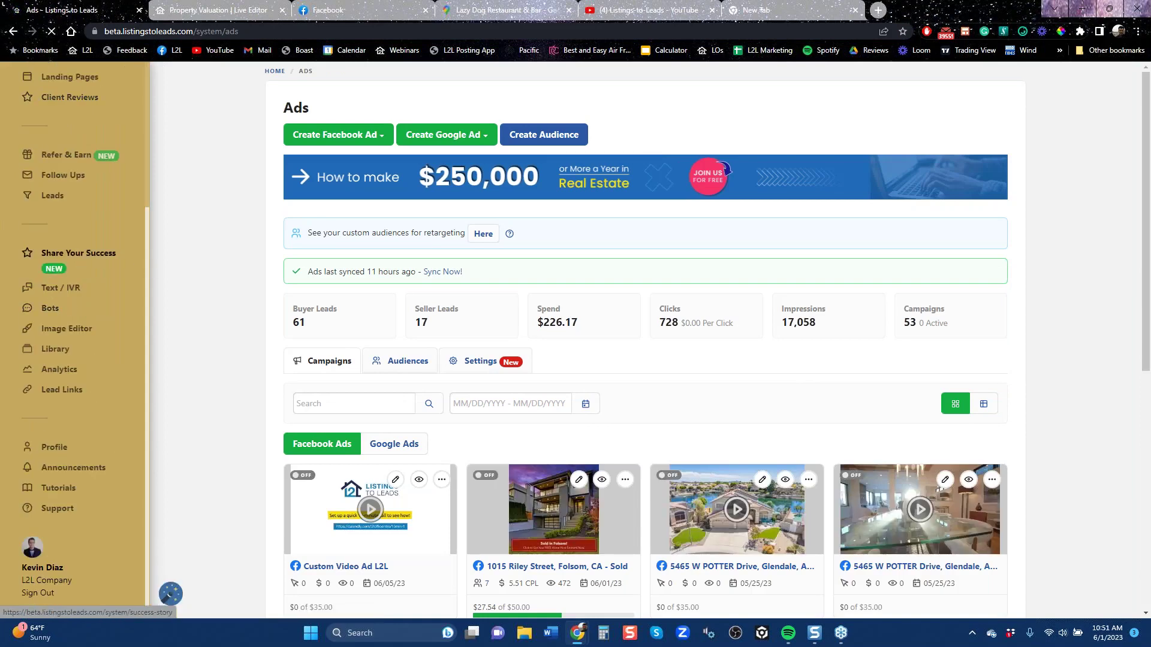
scroll(78, 378, up, 3)
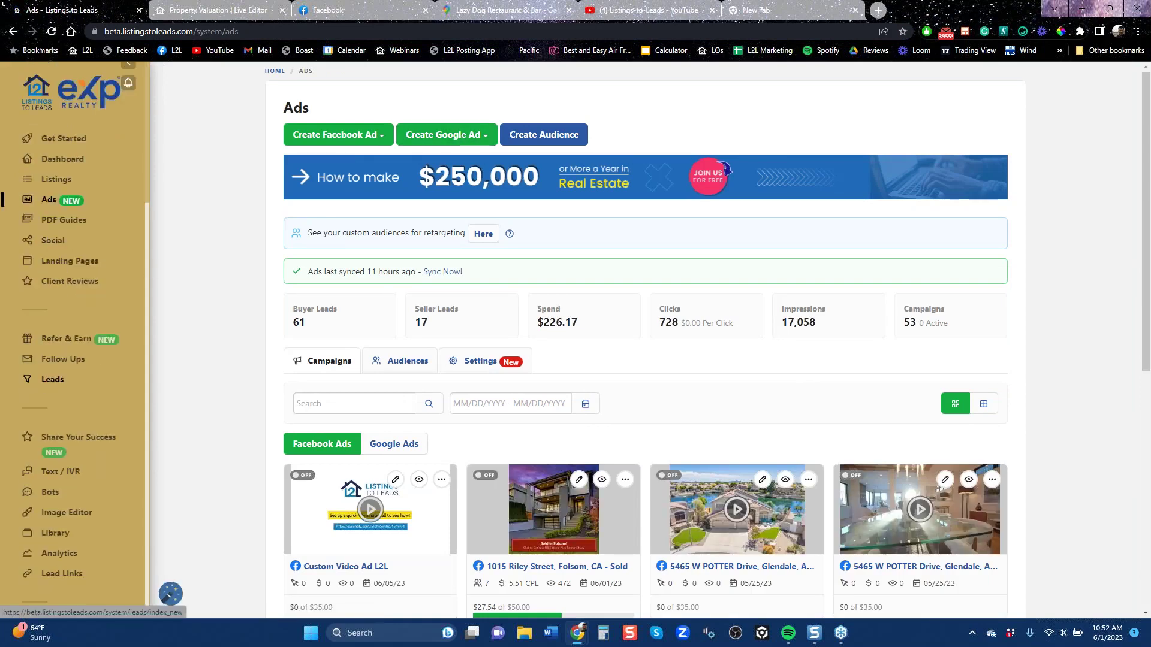
- Start a Google PDF guide ad using the seller guide "5 Dangers Of Overpricing"
click(469, 138)
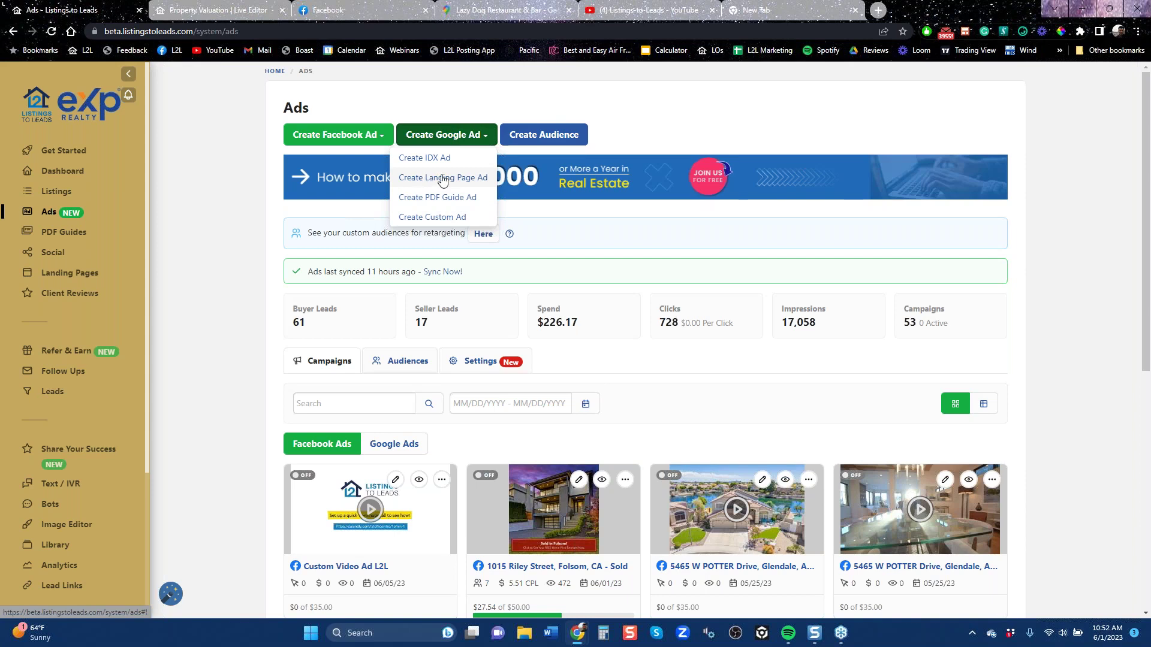
click(431, 200)
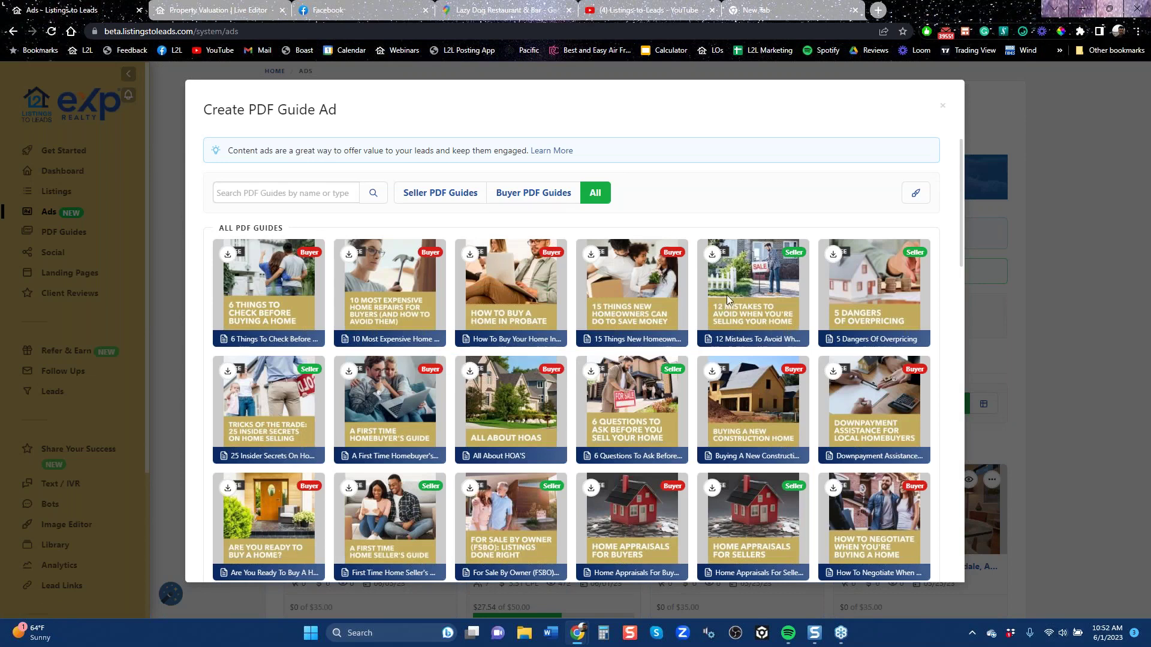
click(460, 195)
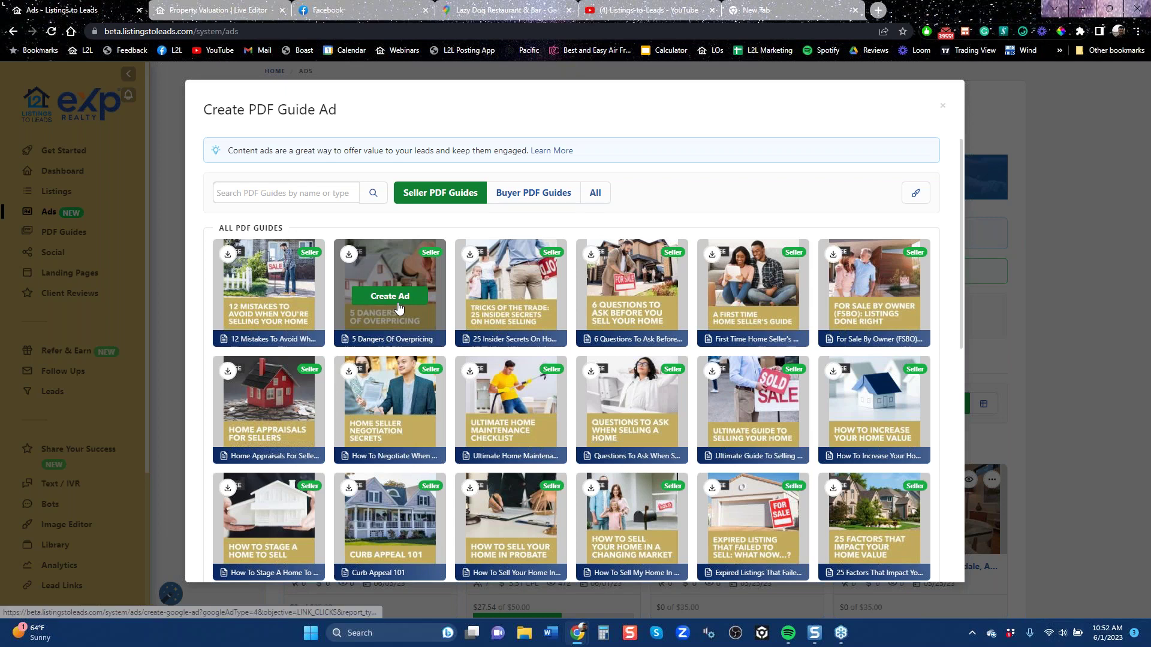
click(399, 306)
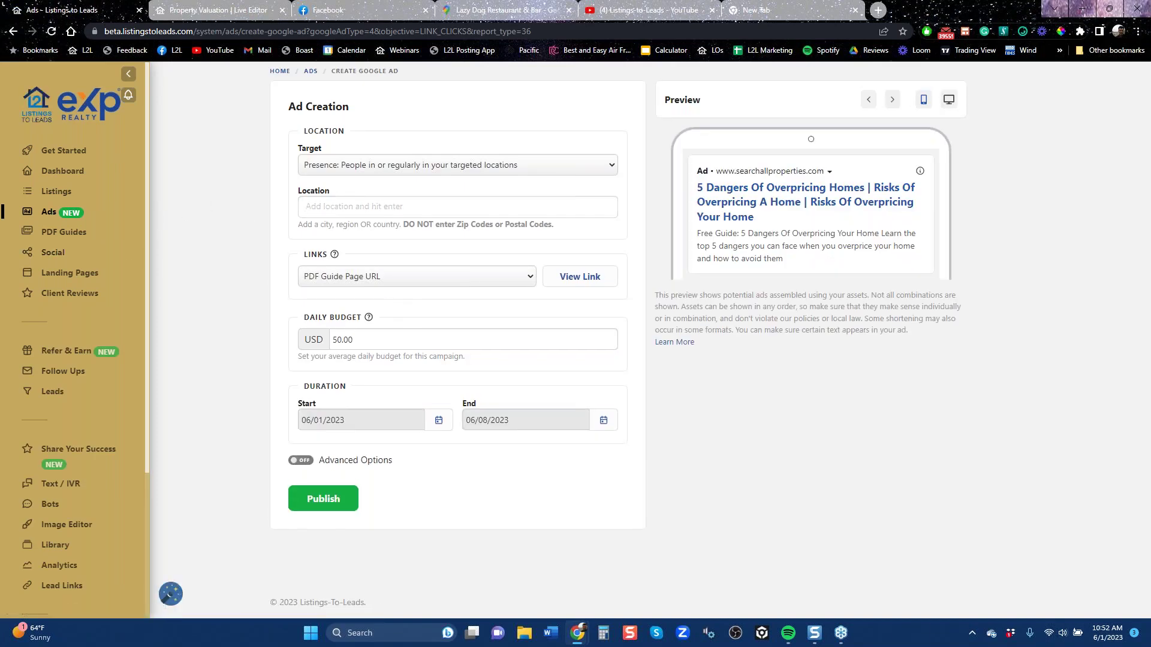
- Target the Google ad at the location Manhattan, New York, United States
text(manhatta)
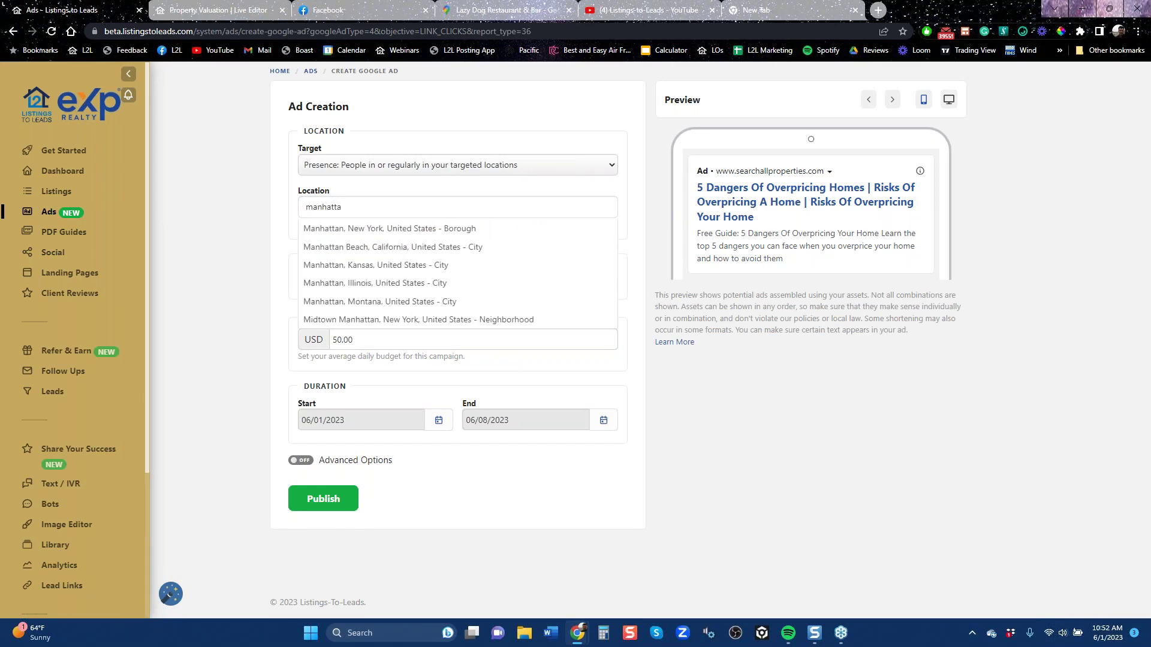
key(Down)
key(Return)
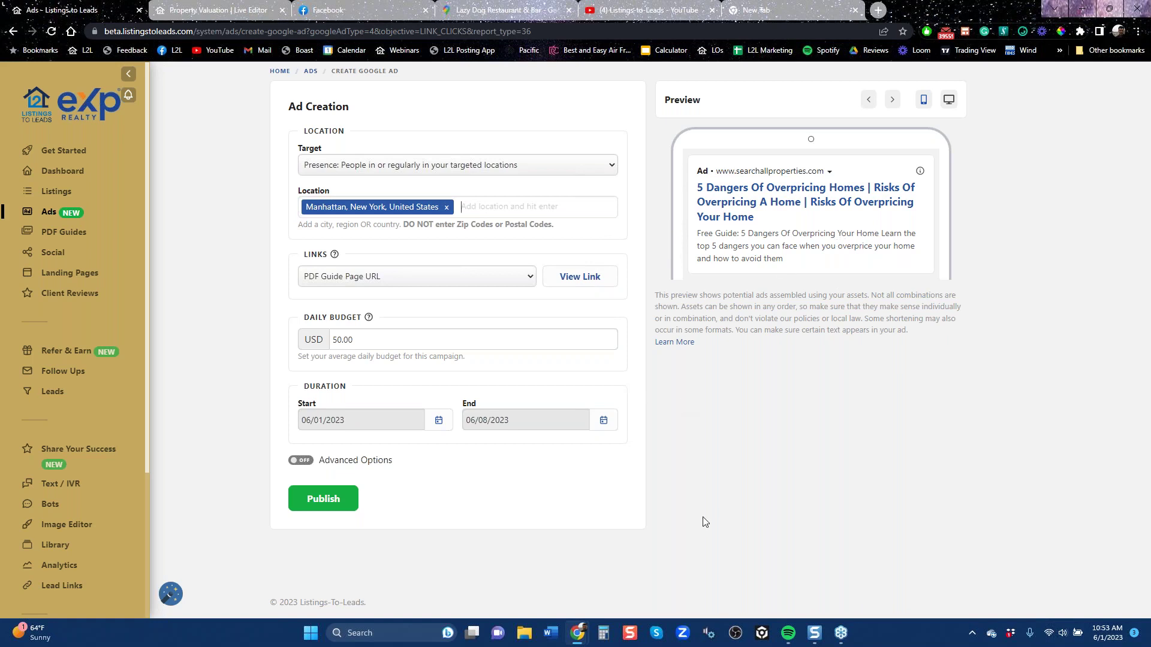
- Inspect the linked "5 Dangers Of Overpricing" guide page, then return to the ad form's daily budget
click(579, 277)
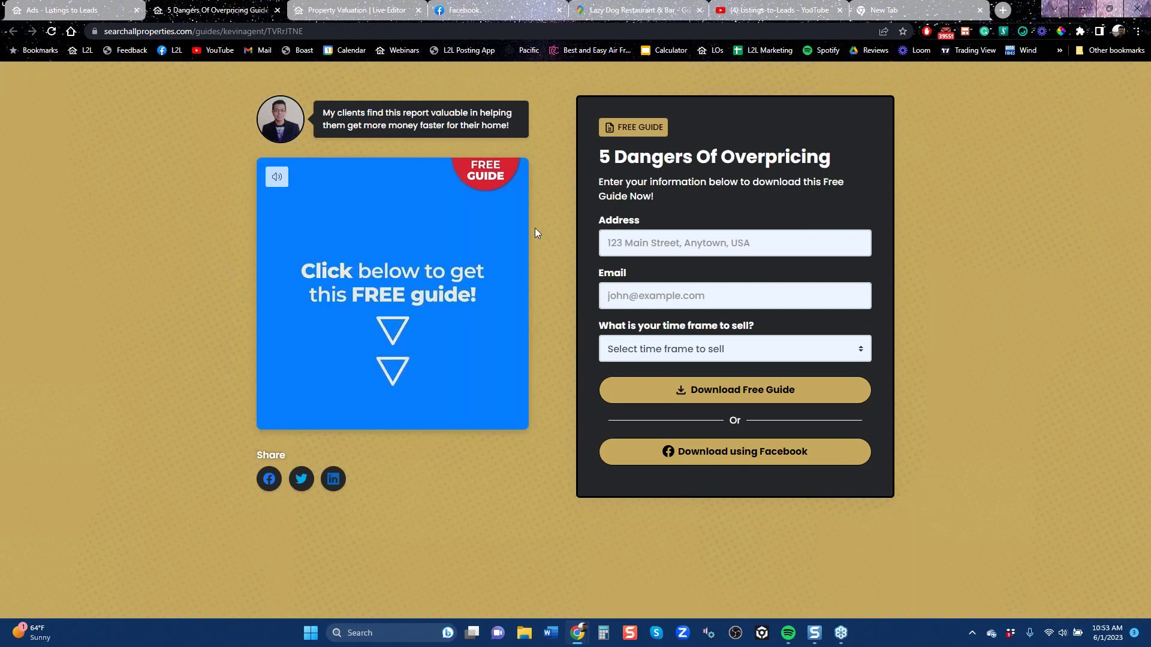
click(39, 12)
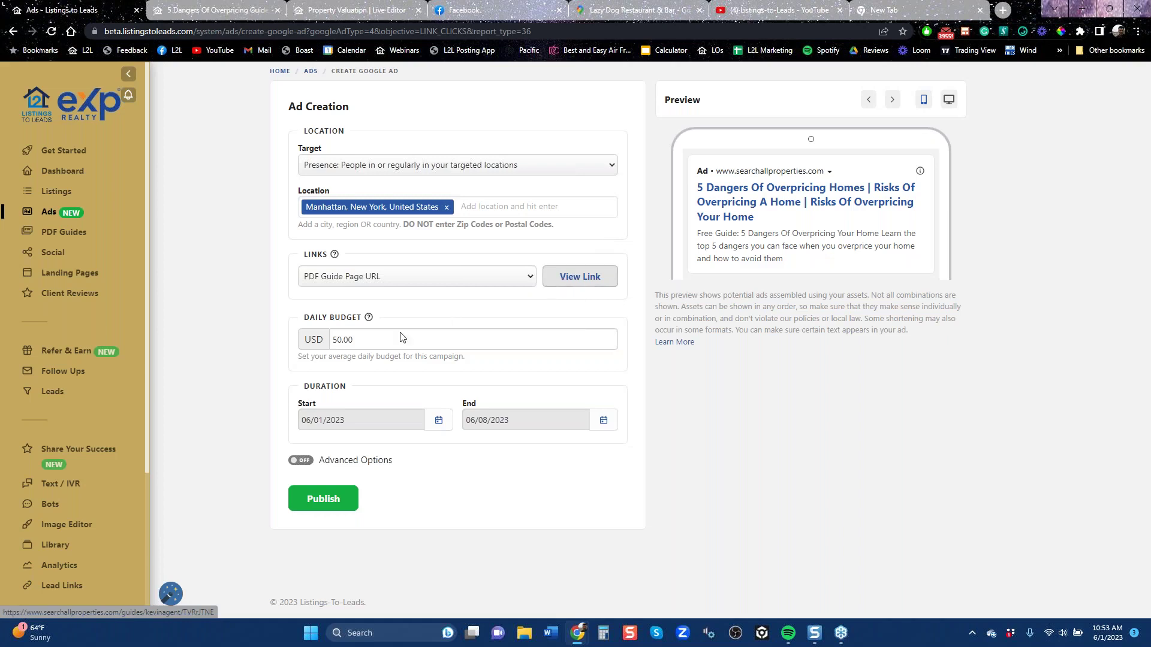
click(389, 342)
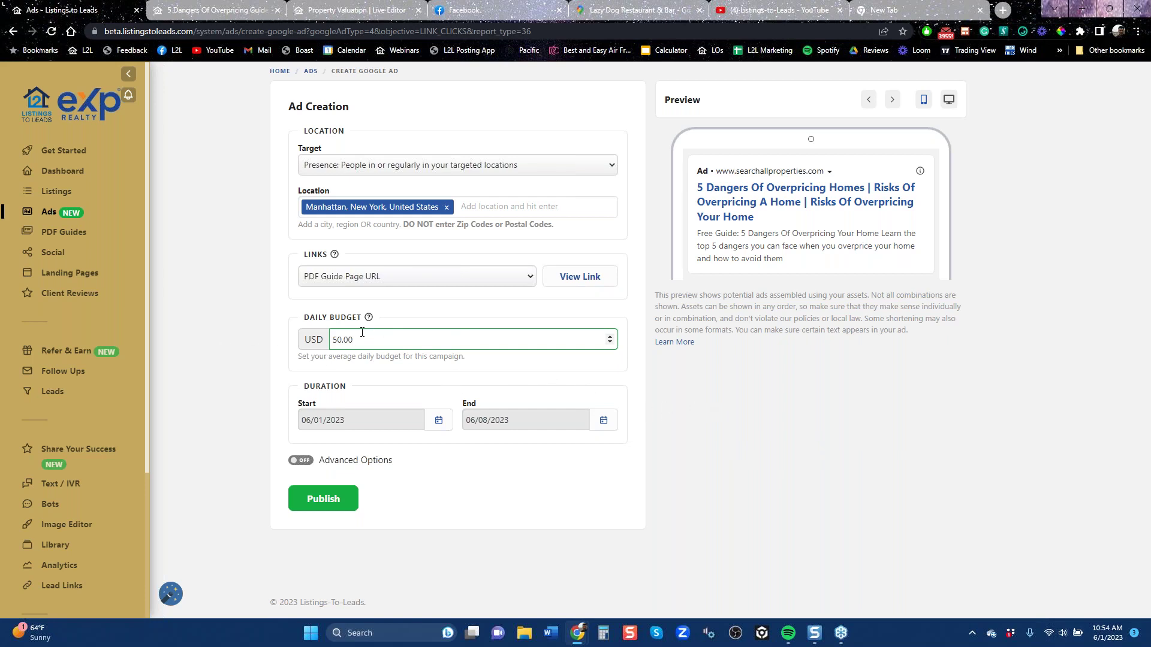
- Review the Google guide ad's daily budget and the calendar for its end date, then leave the ad form
drag(359, 340, 333, 340)
click(603, 421)
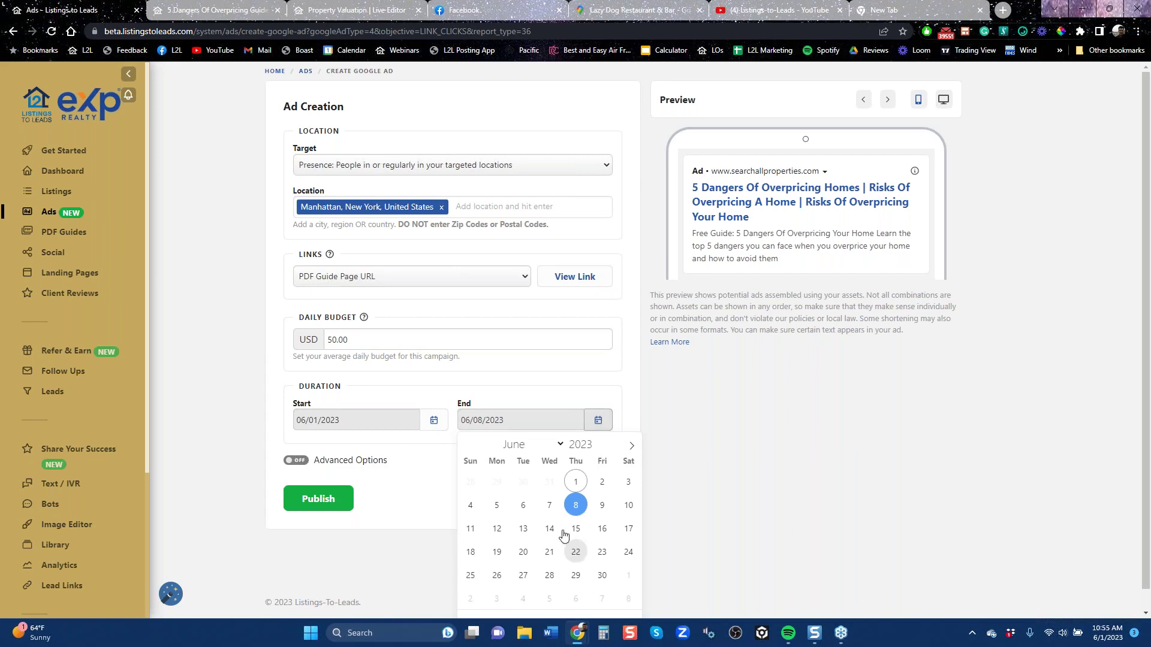
click(657, 396)
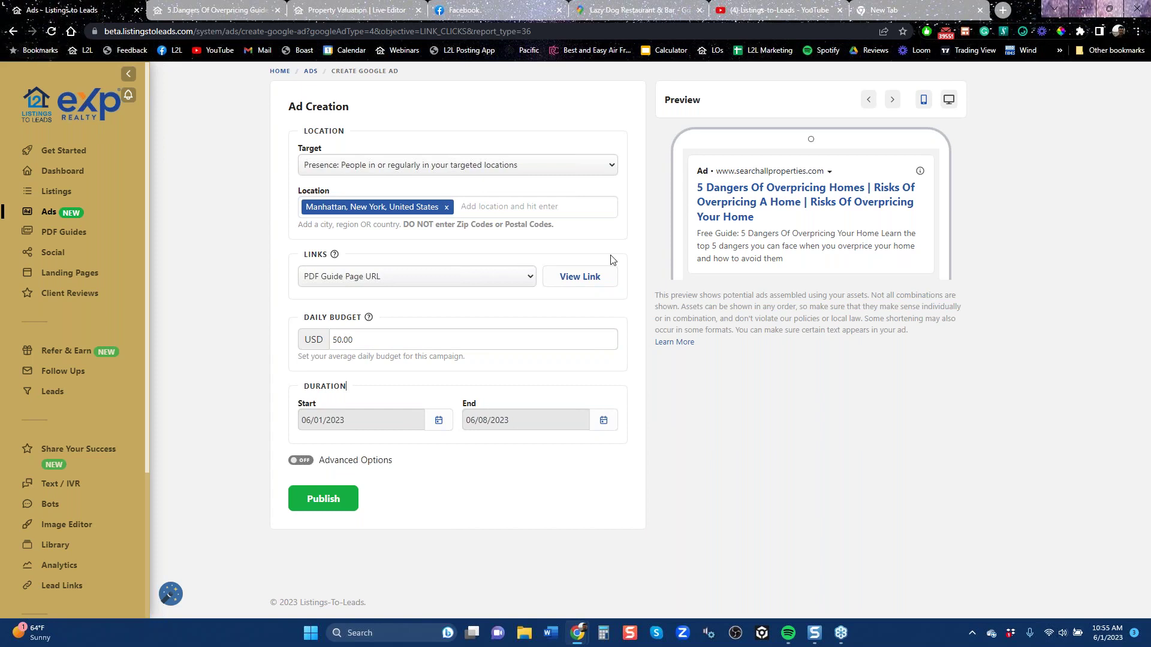
click(12, 32)
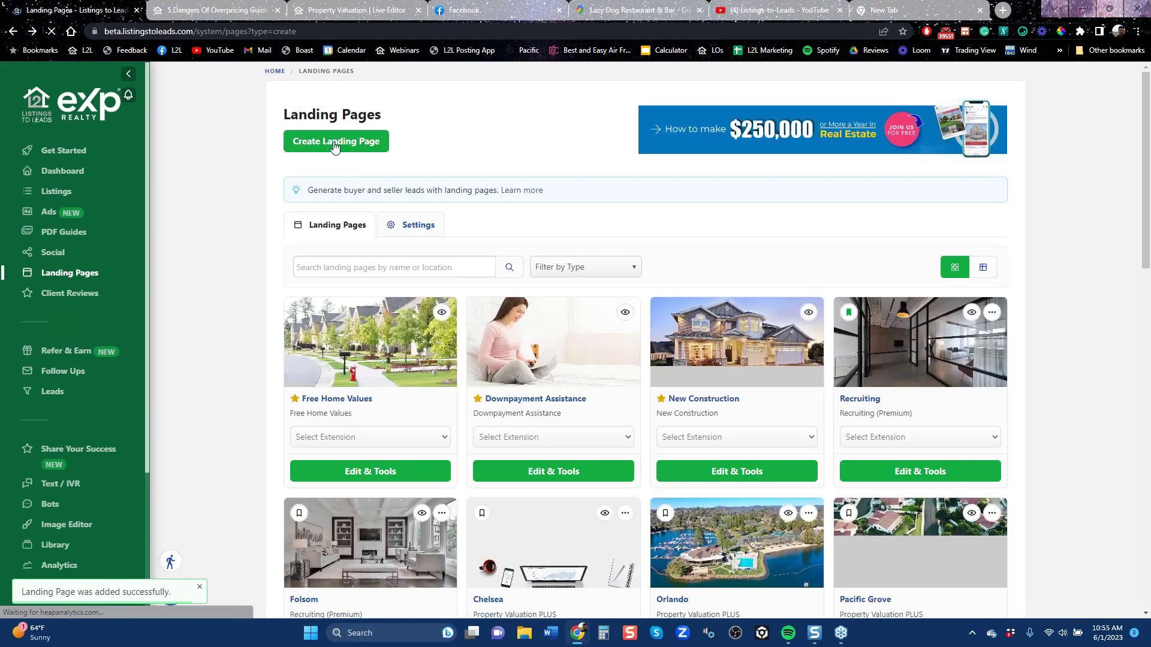
- Check the type choices in the new landing page form, close the extra Chelsea editor and dismiss the form
click(335, 144)
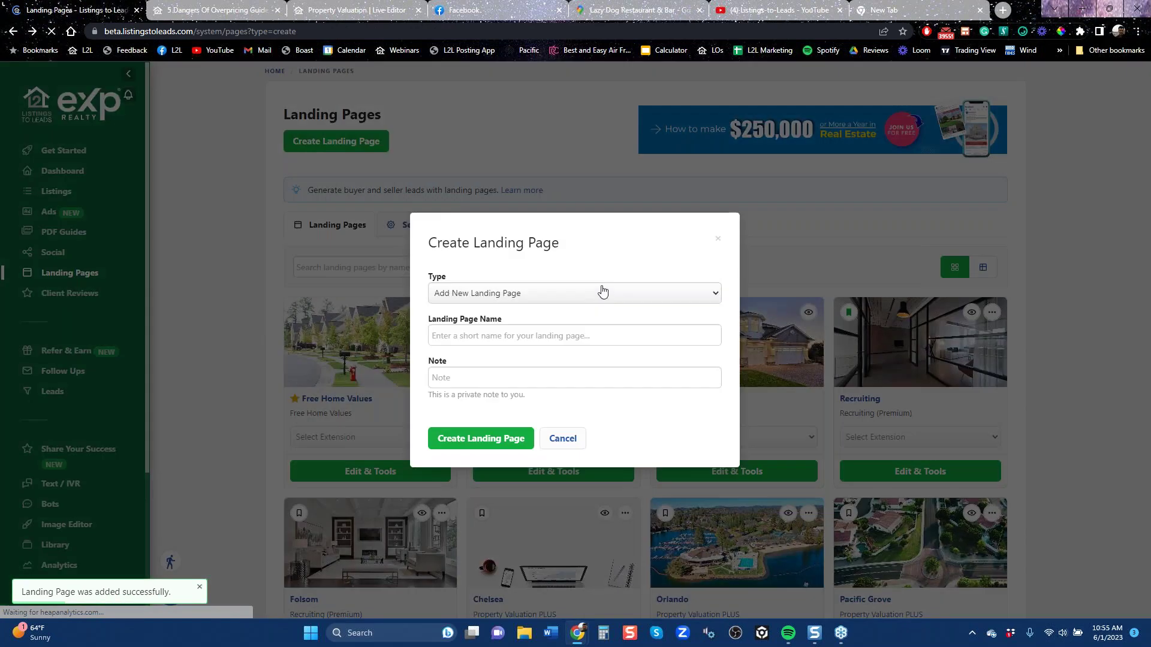
click(574, 293)
click(480, 337)
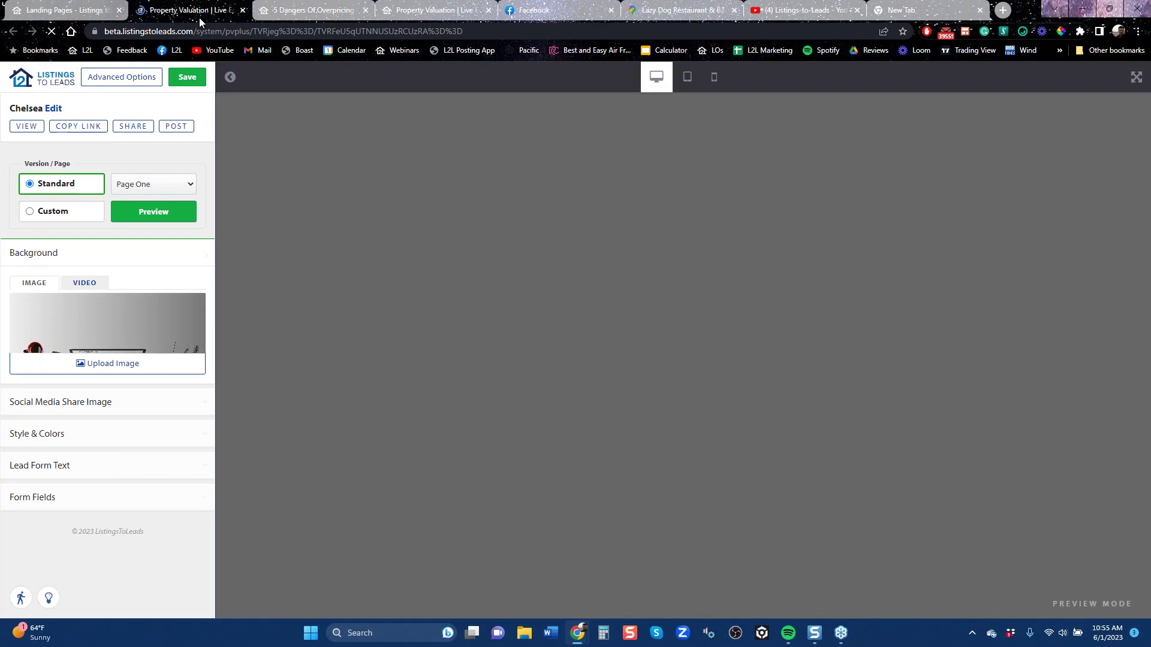
click(242, 10)
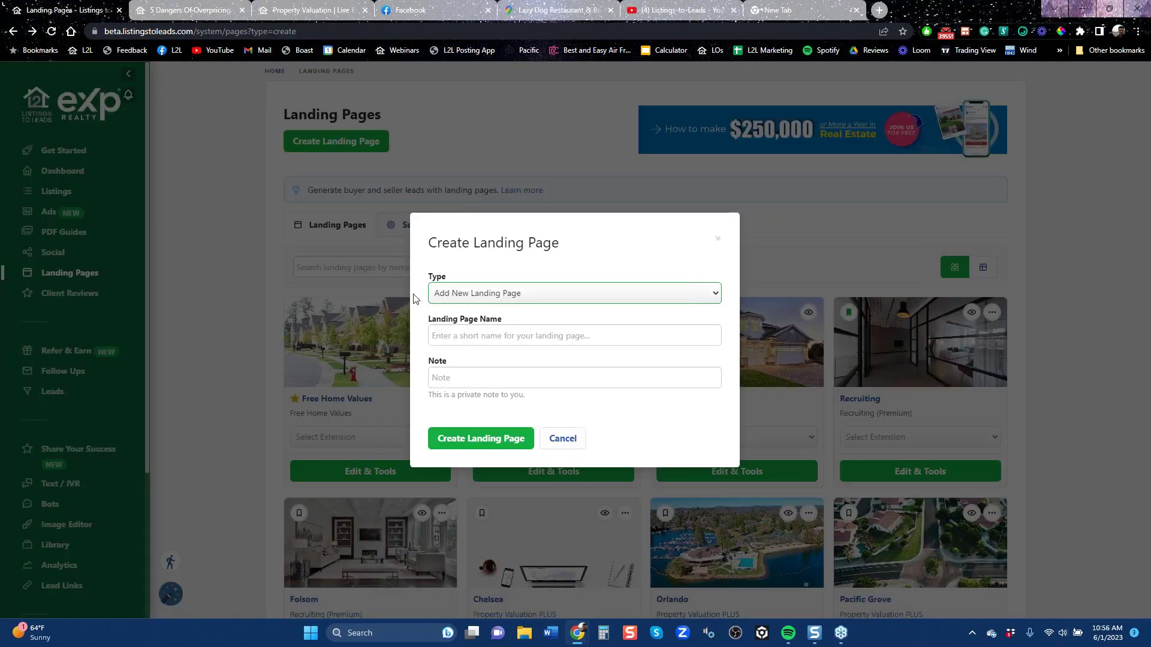
click(714, 293)
click(723, 245)
double_click(717, 249)
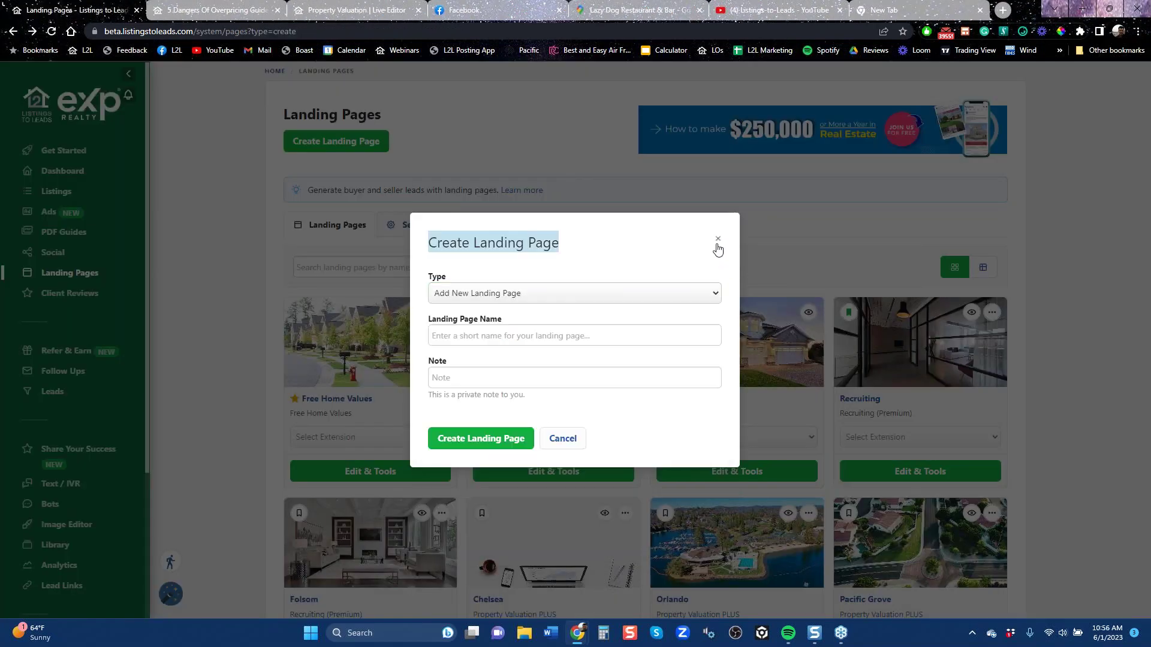
click(719, 243)
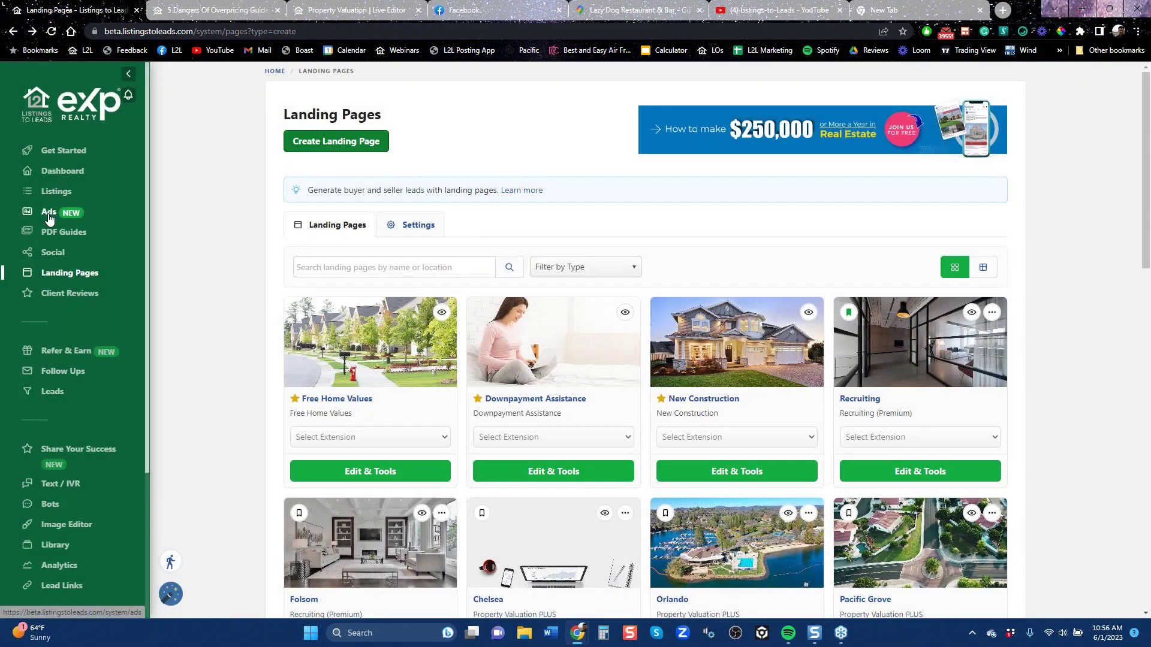
- Close the open guide page and start a Google landing page ad for the Pacific Grove property valuation page
click(277, 10)
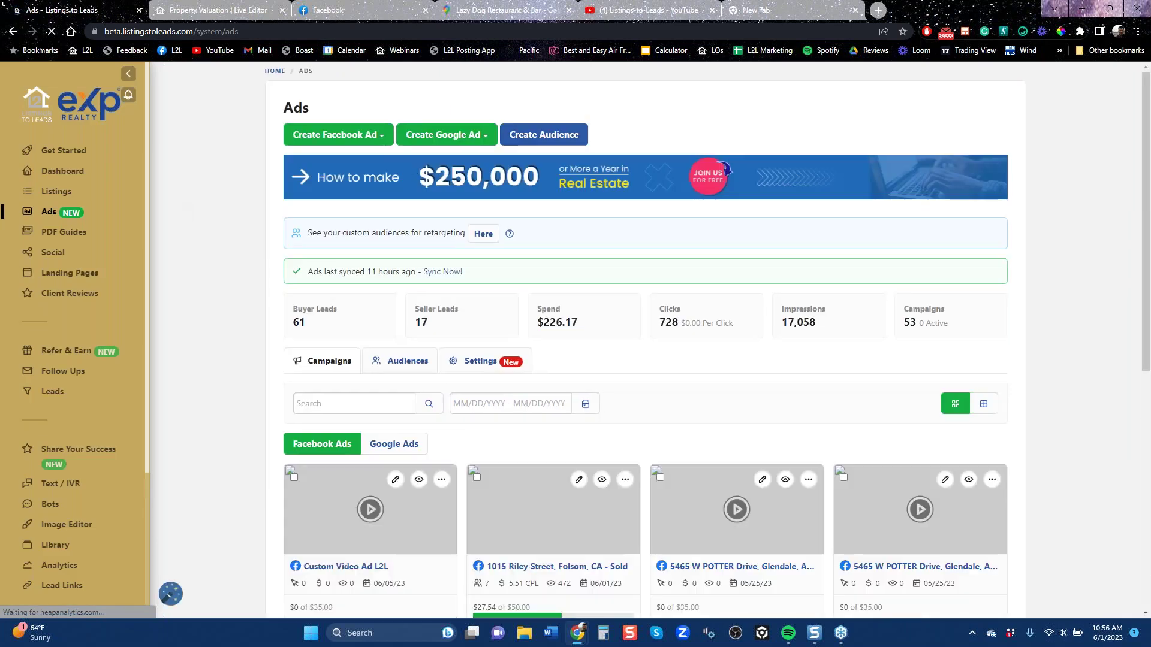
click(458, 142)
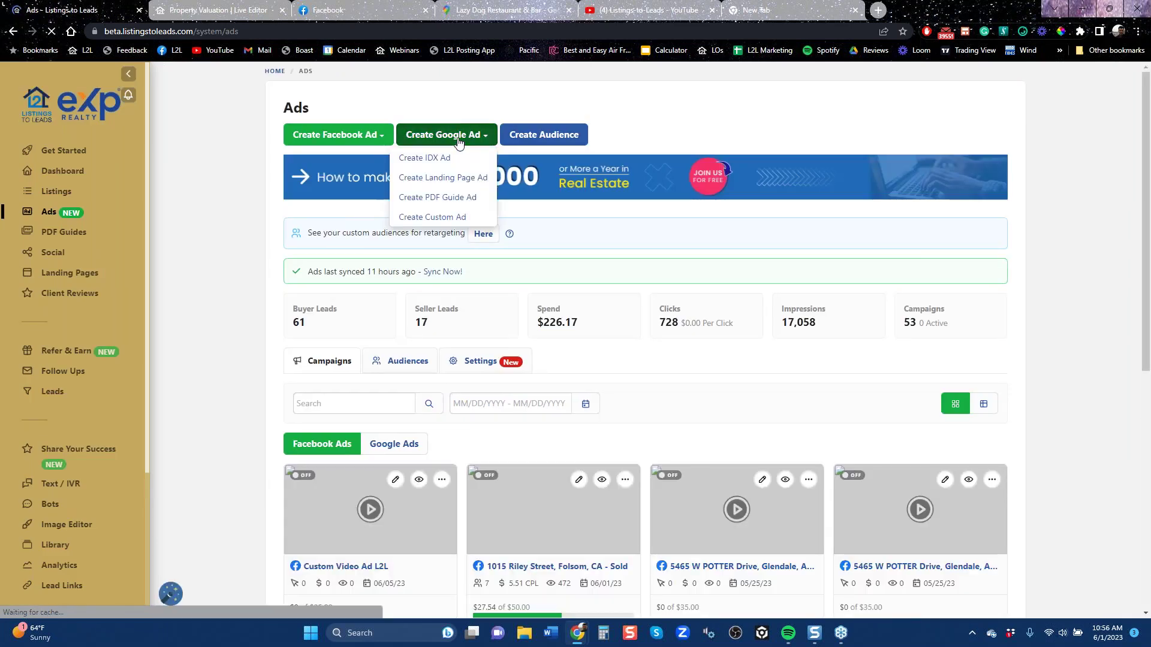
click(441, 179)
click(528, 350)
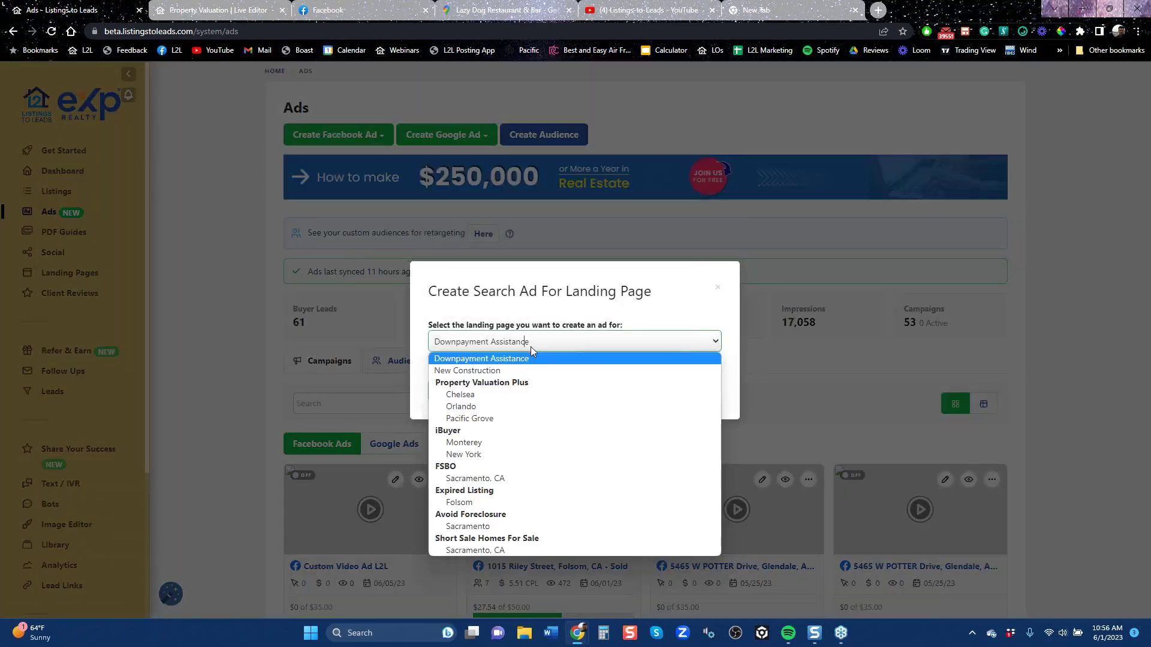
click(478, 419)
click(469, 399)
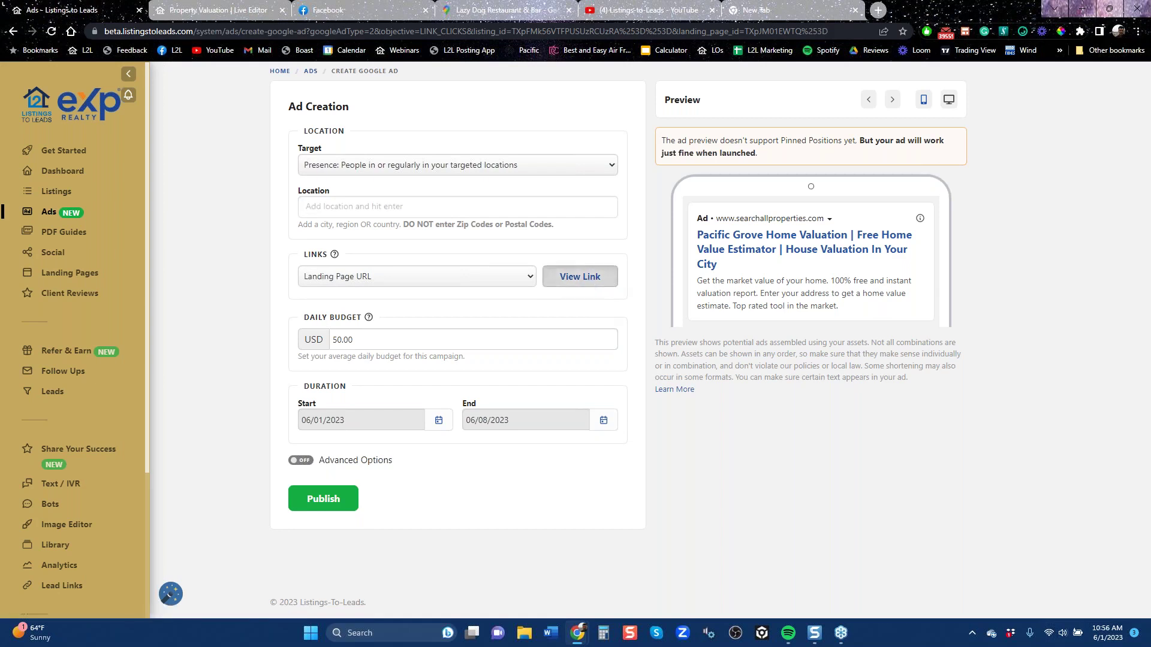
- Check the ad's linked Pacific Grove page and target the ad at the city of Monterey, California, United States
click(580, 276)
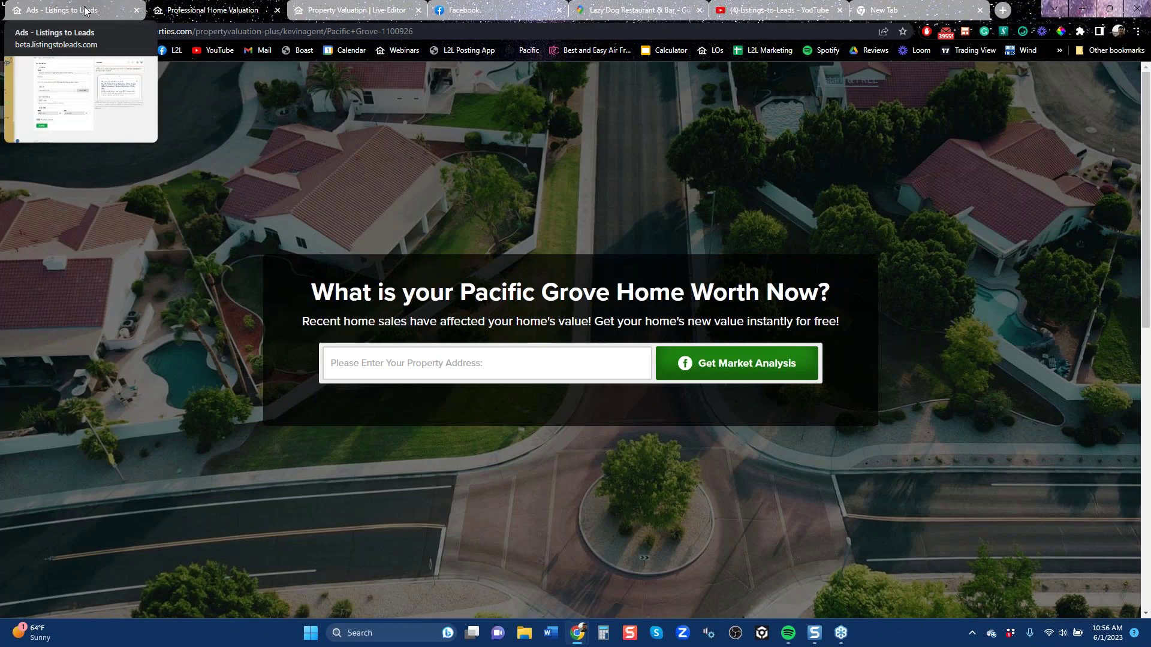
click(87, 10)
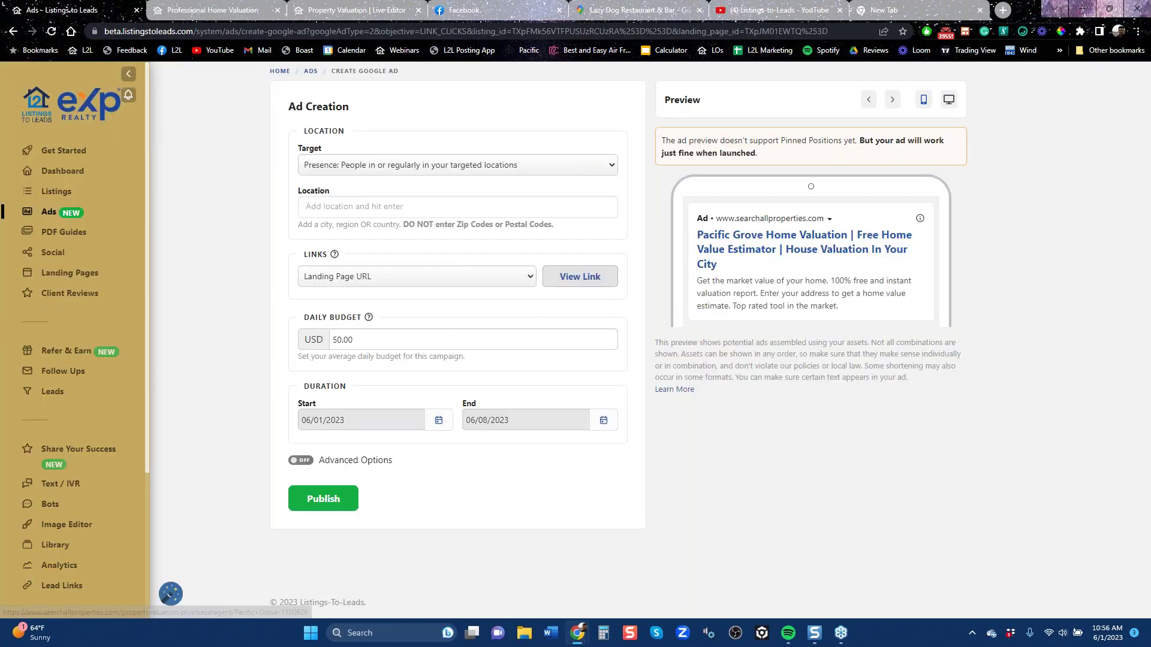
click(439, 206)
text(monterey)
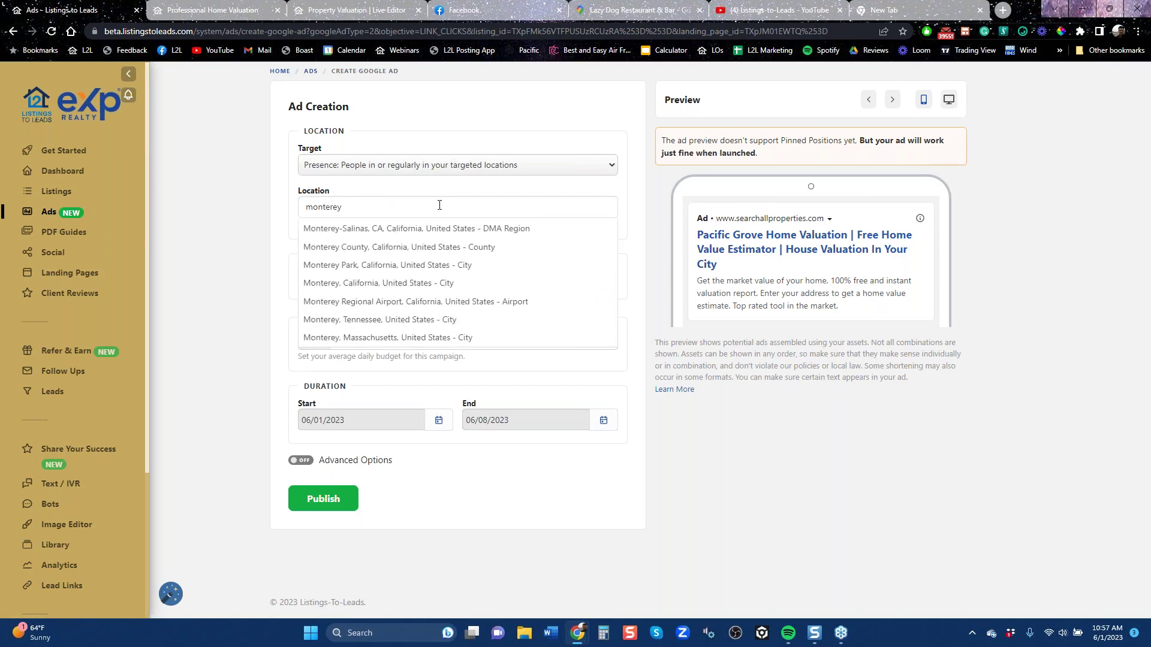
click(452, 283)
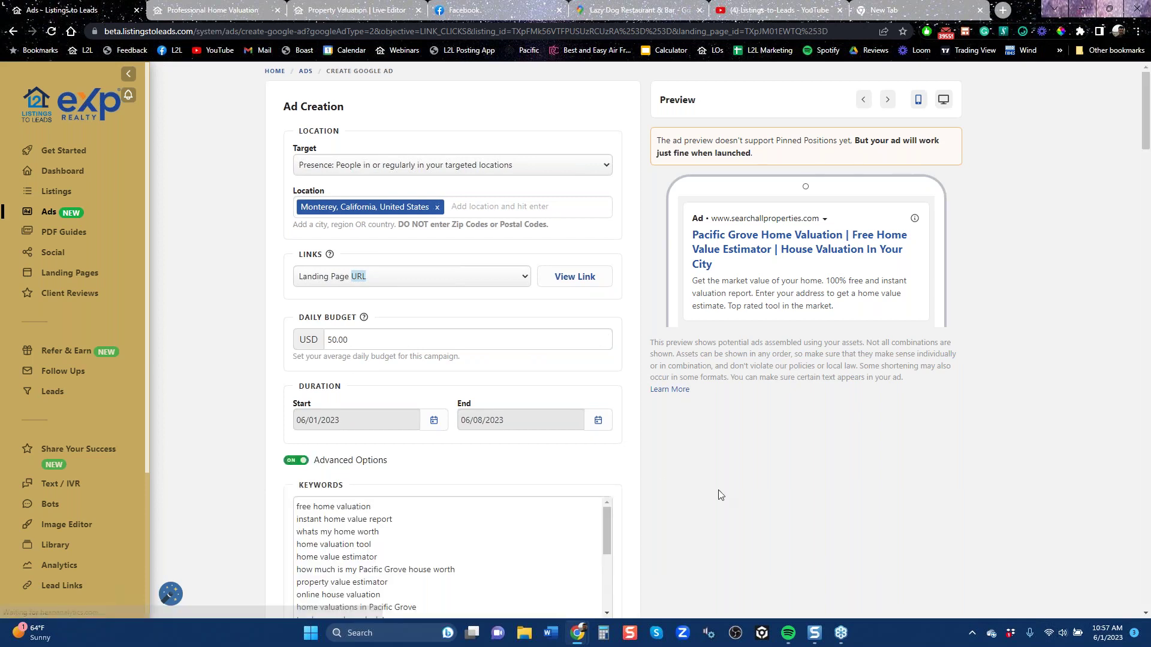
- Examine the ad's keywords, headlines, descriptions and sitelink extensions in the advanced options, then return to the Ads page
scroll(689, 474, down, 6)
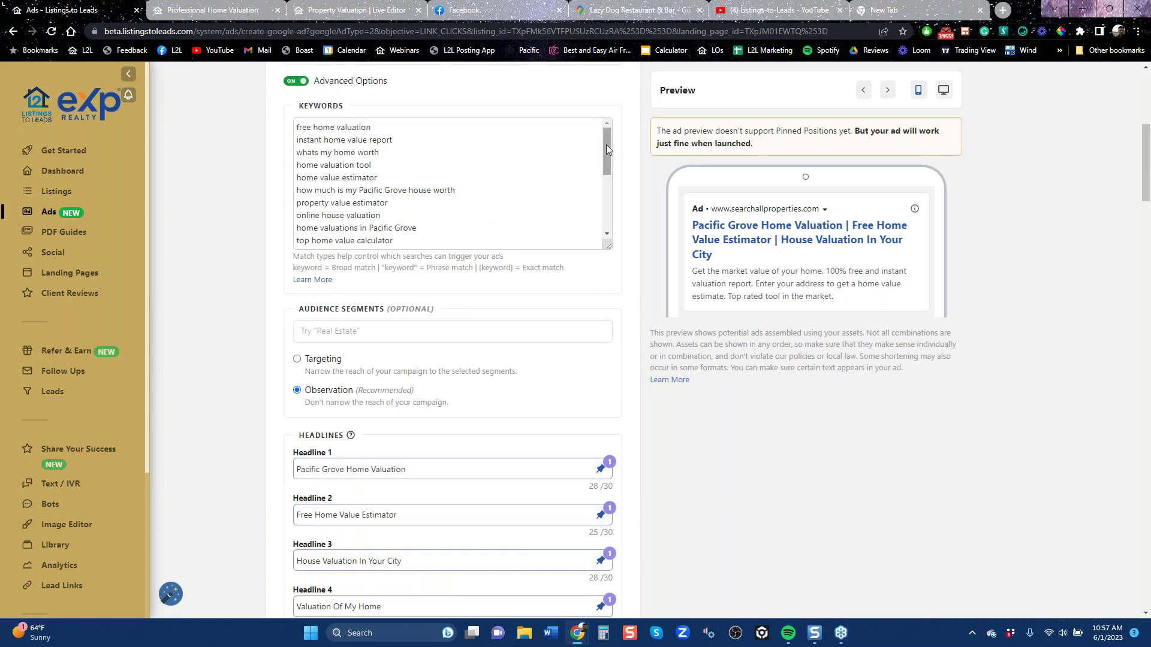
drag(606, 143, 602, 119)
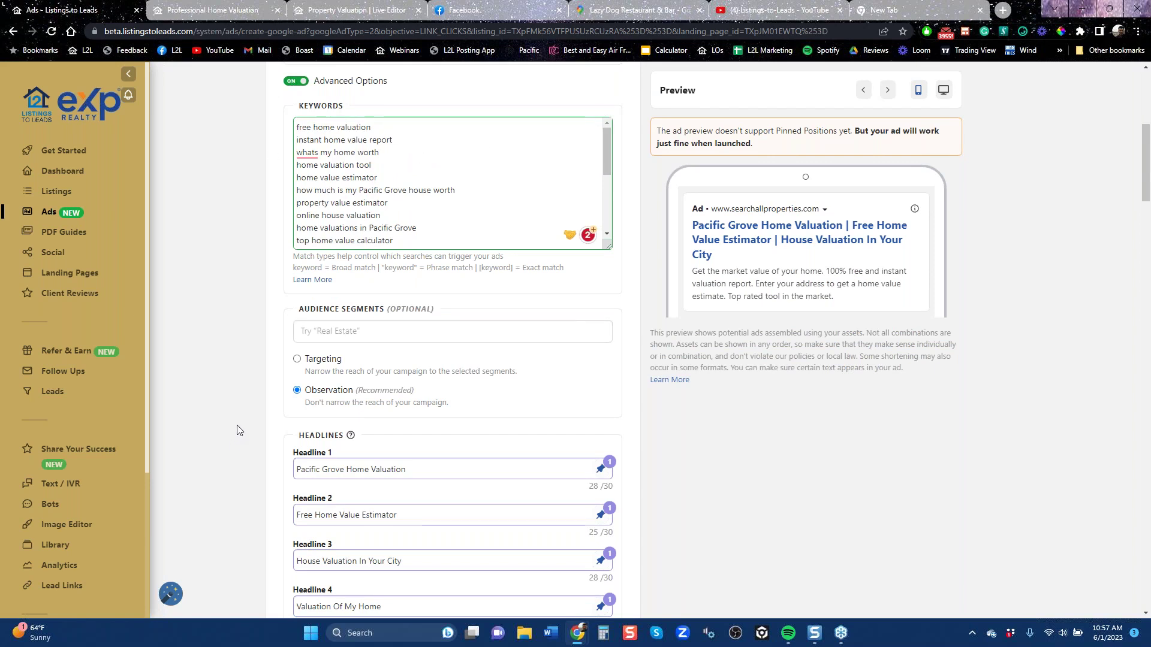
scroll(292, 425, down, 6)
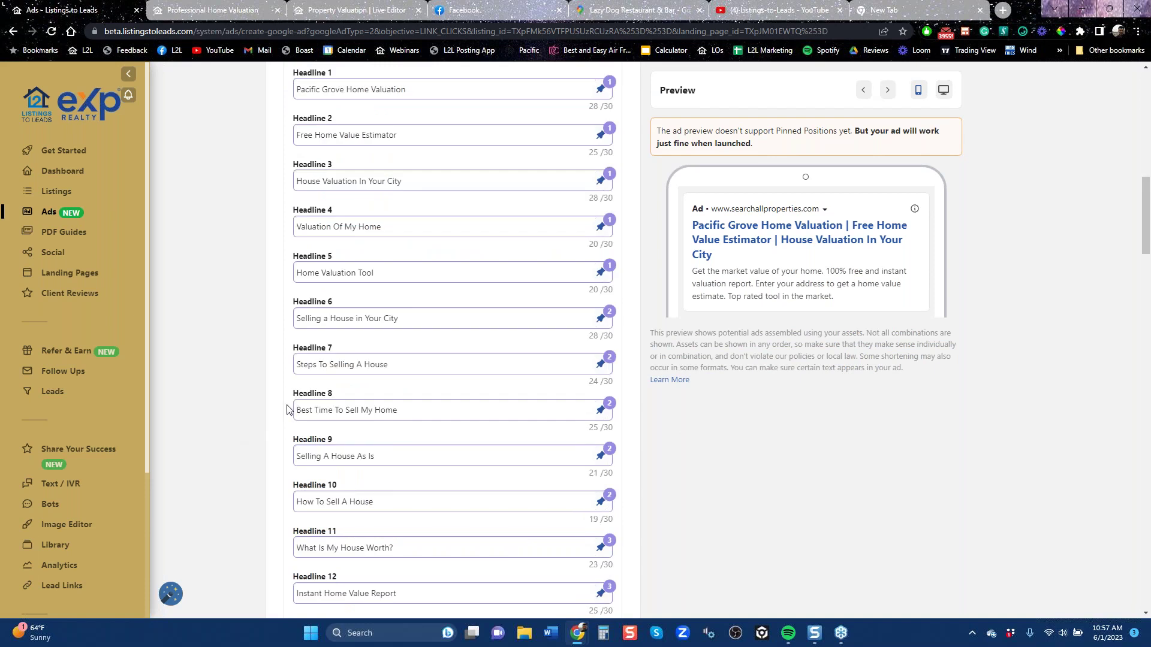
scroll(288, 407, down, 12)
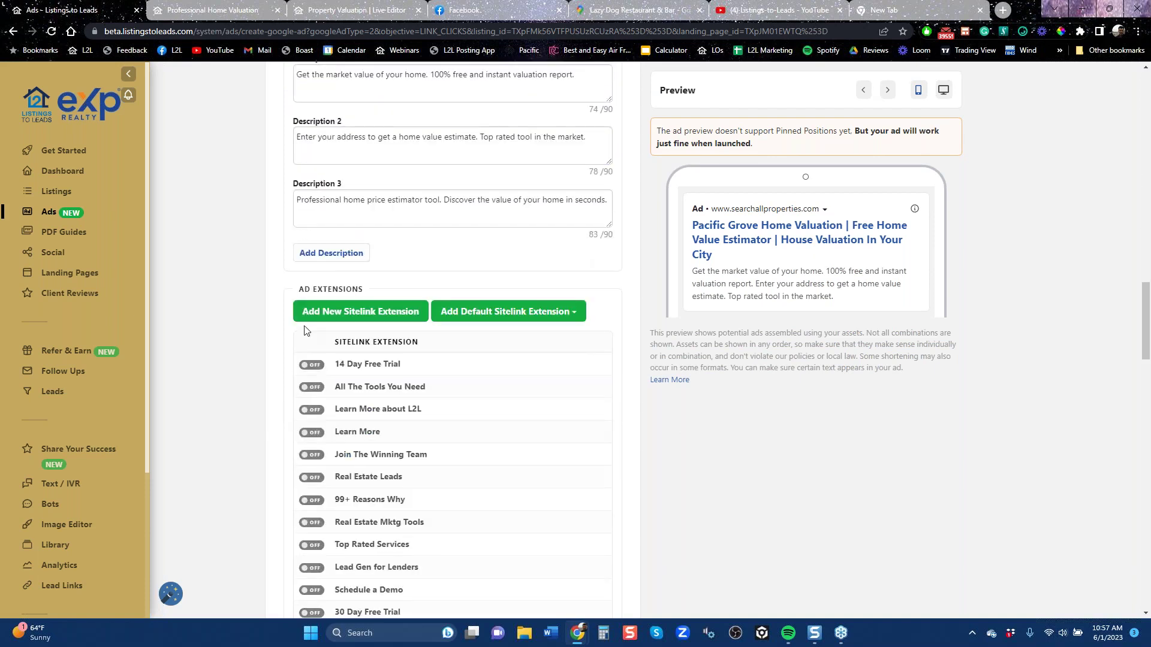
scroll(308, 336, up, 5)
scroll(252, 478, up, 2)
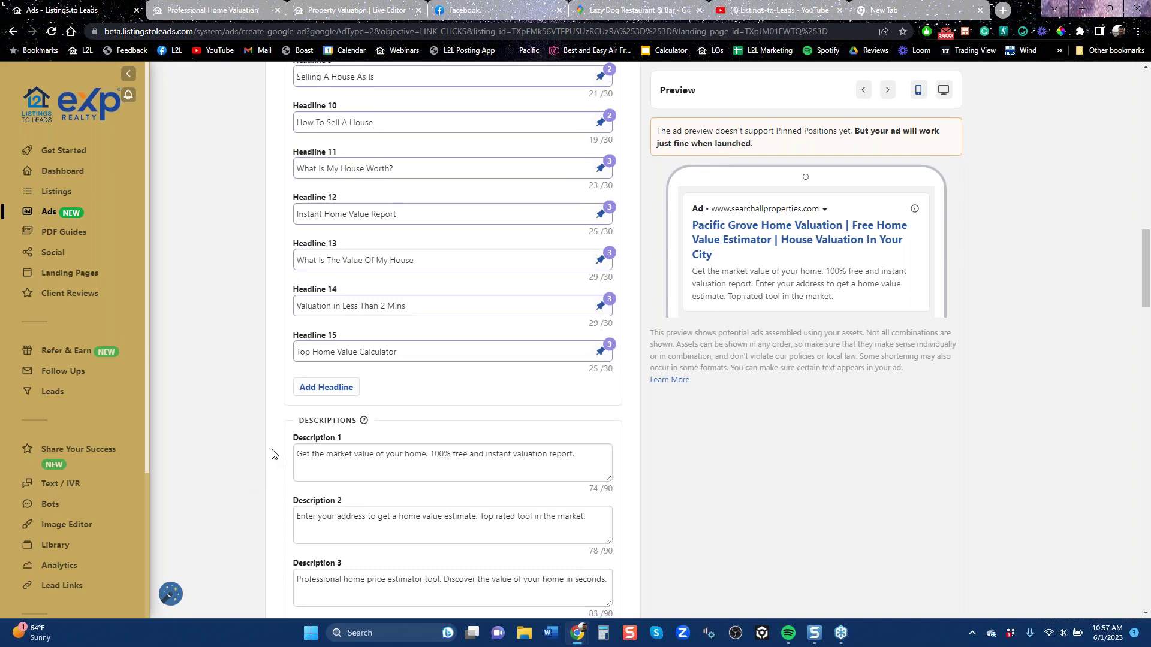
scroll(271, 454, up, 20)
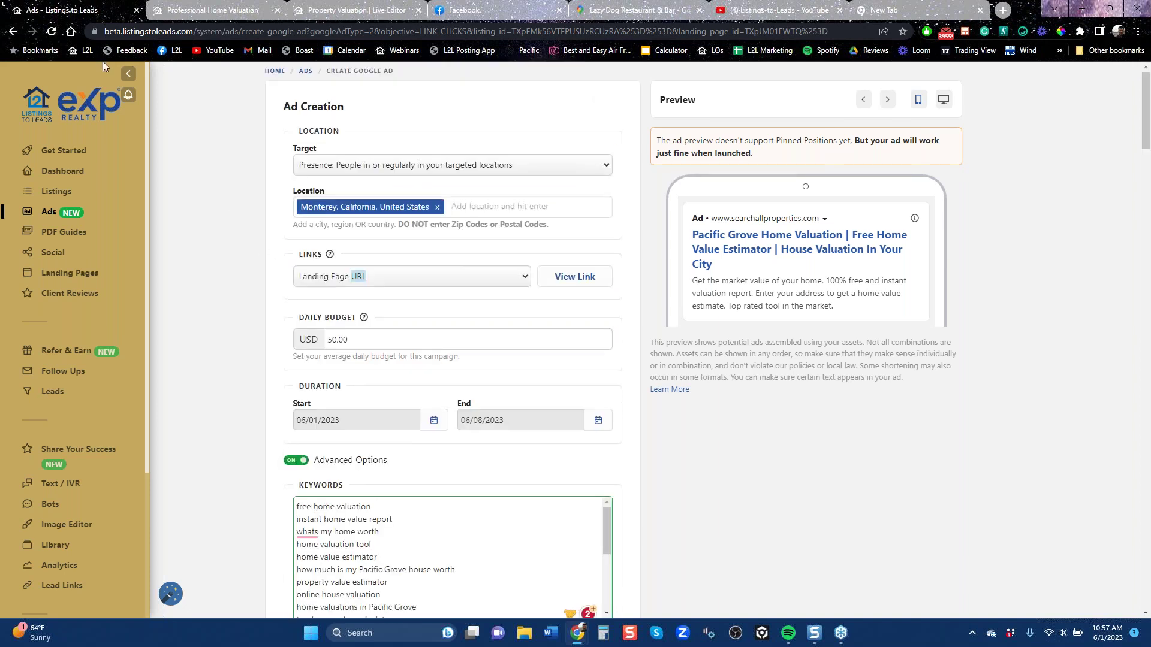
click(13, 32)
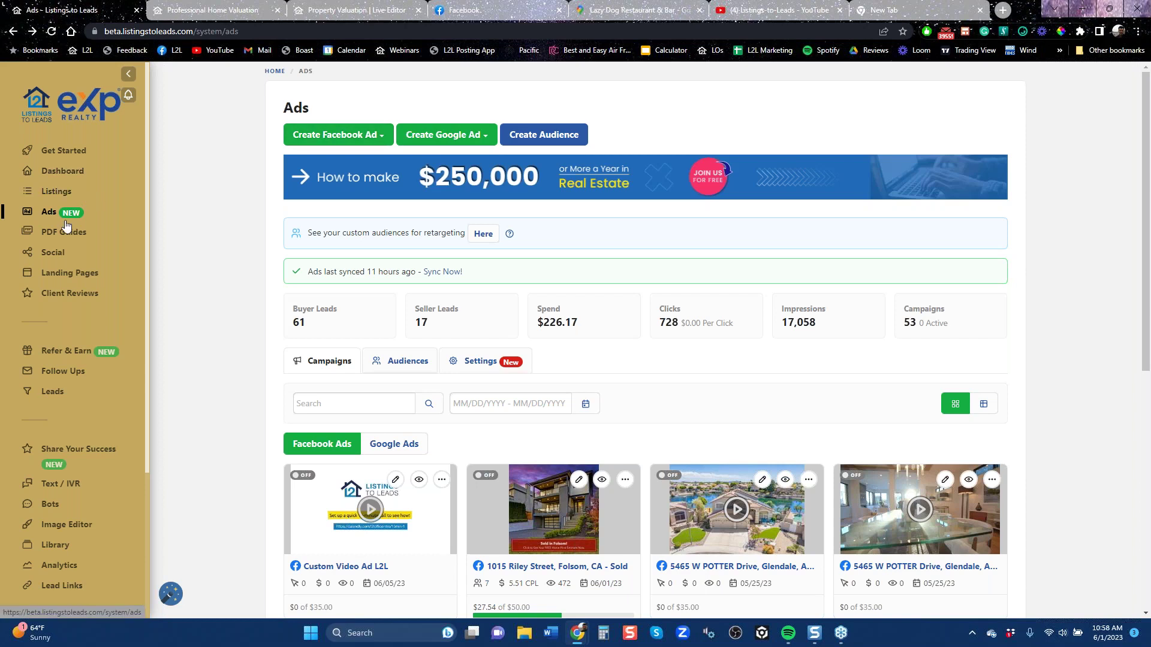
- Copy the address of the Listings-to-Leads YouTube channel, pause its playing video and return to the Ads page
click(787, 17)
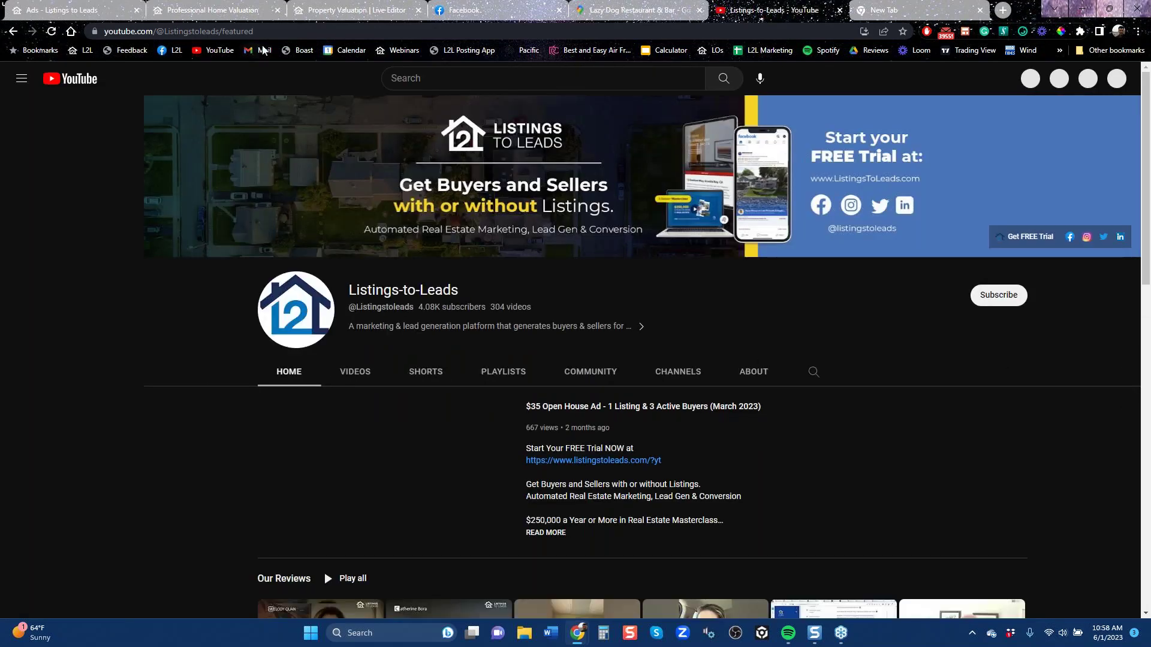
right_click(218, 32)
click(243, 121)
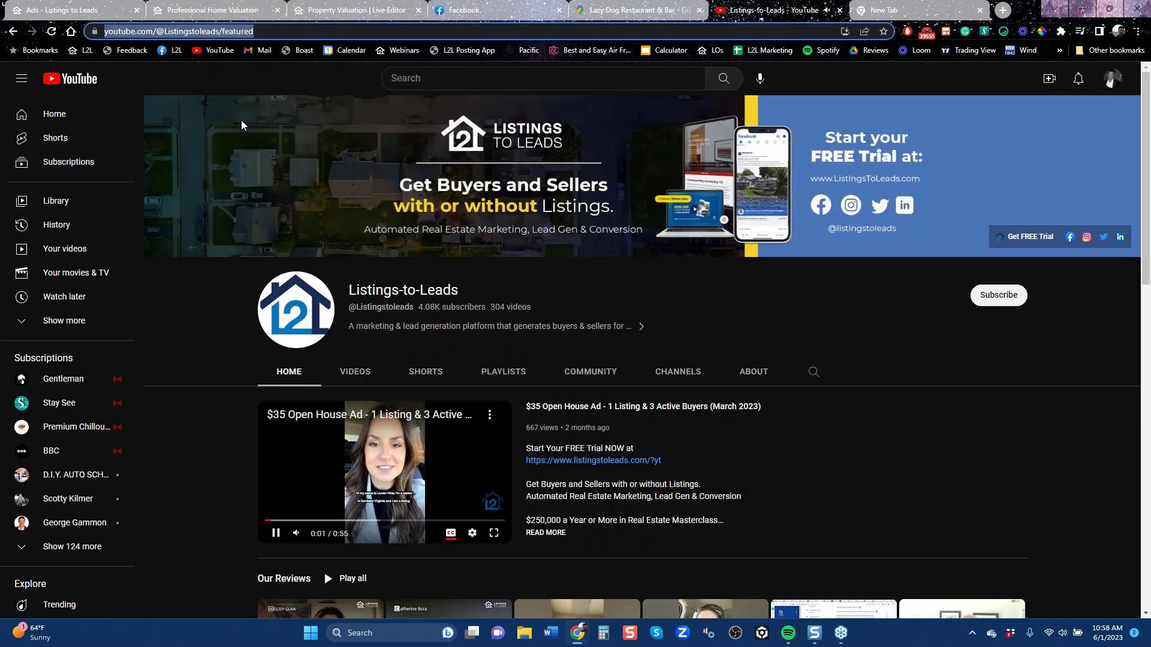
click(275, 540)
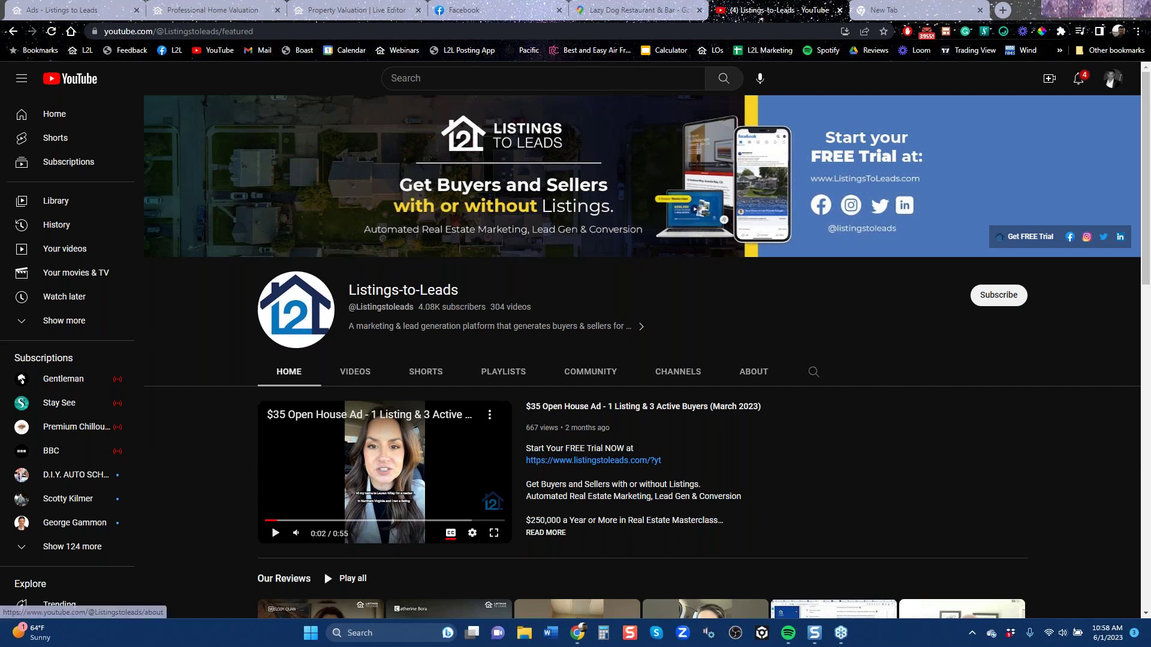
key(ctrl+1)
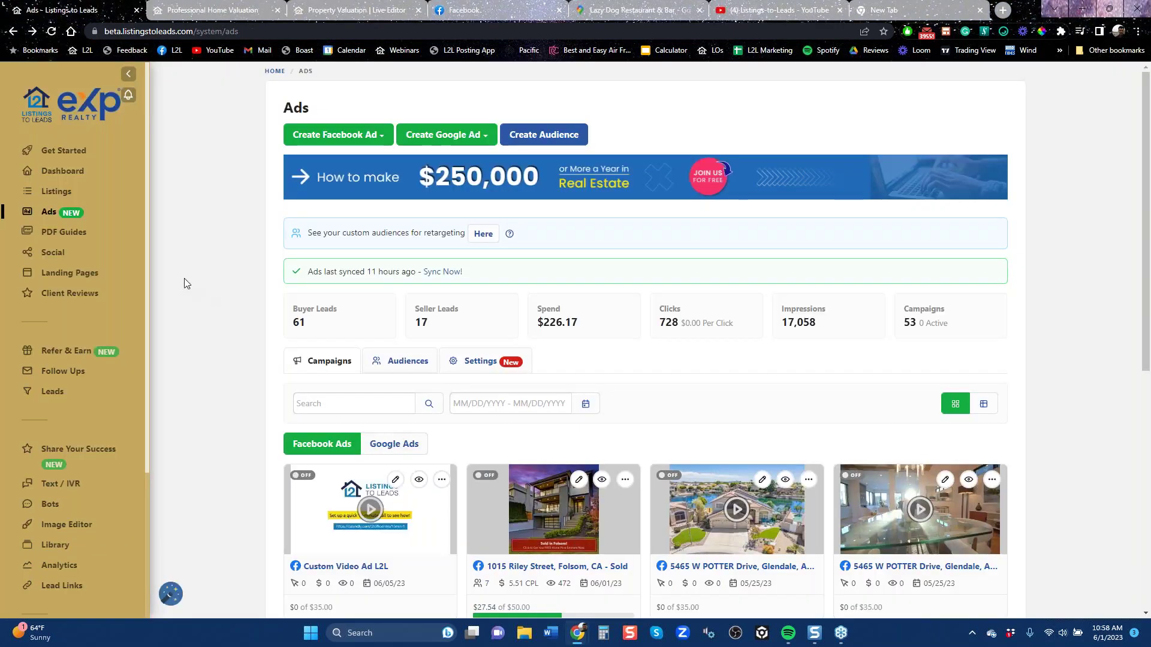
- Select iBuyer as the type in a new landing page form, then dismiss the form without creating a page
click(72, 278)
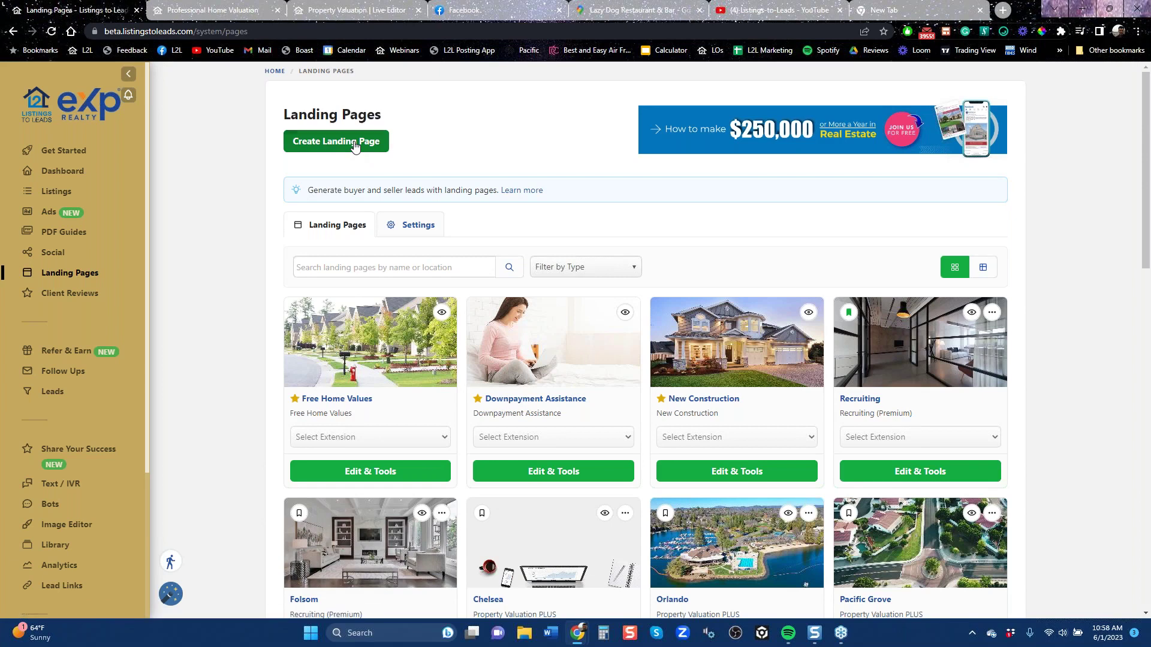
click(355, 146)
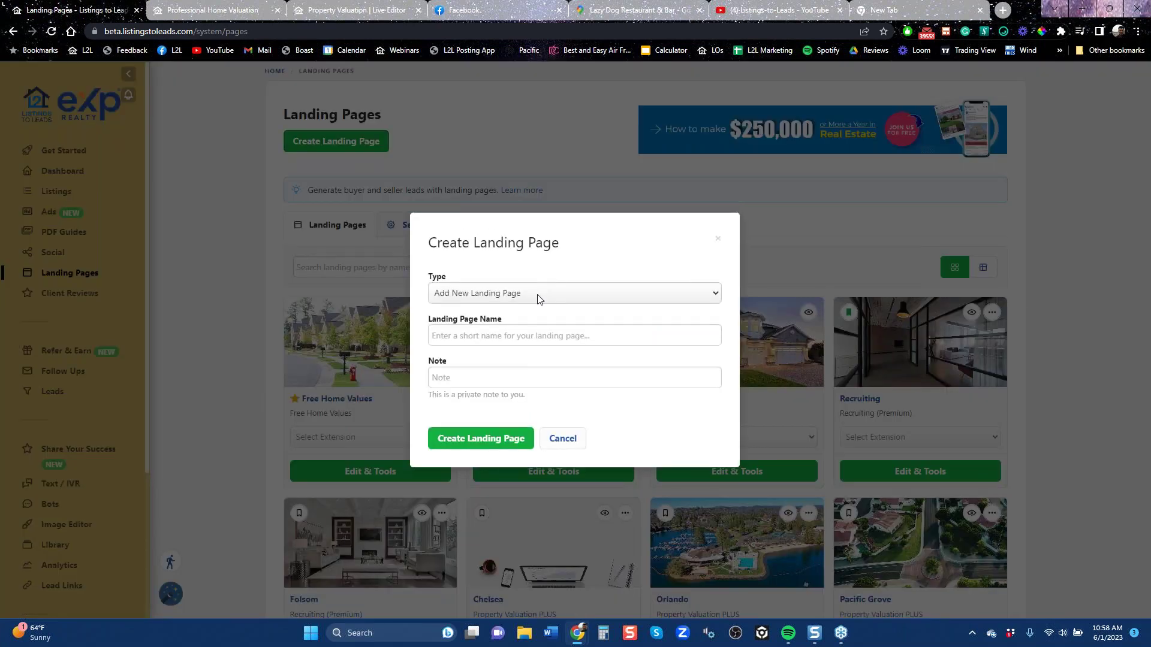
click(536, 293)
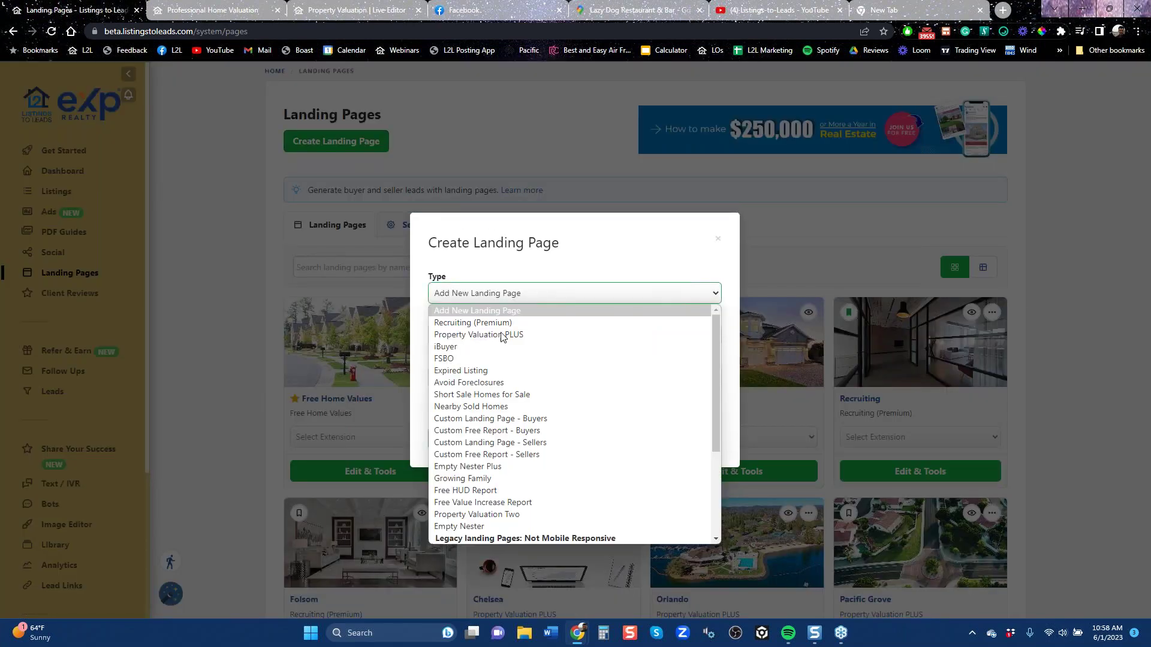
click(485, 347)
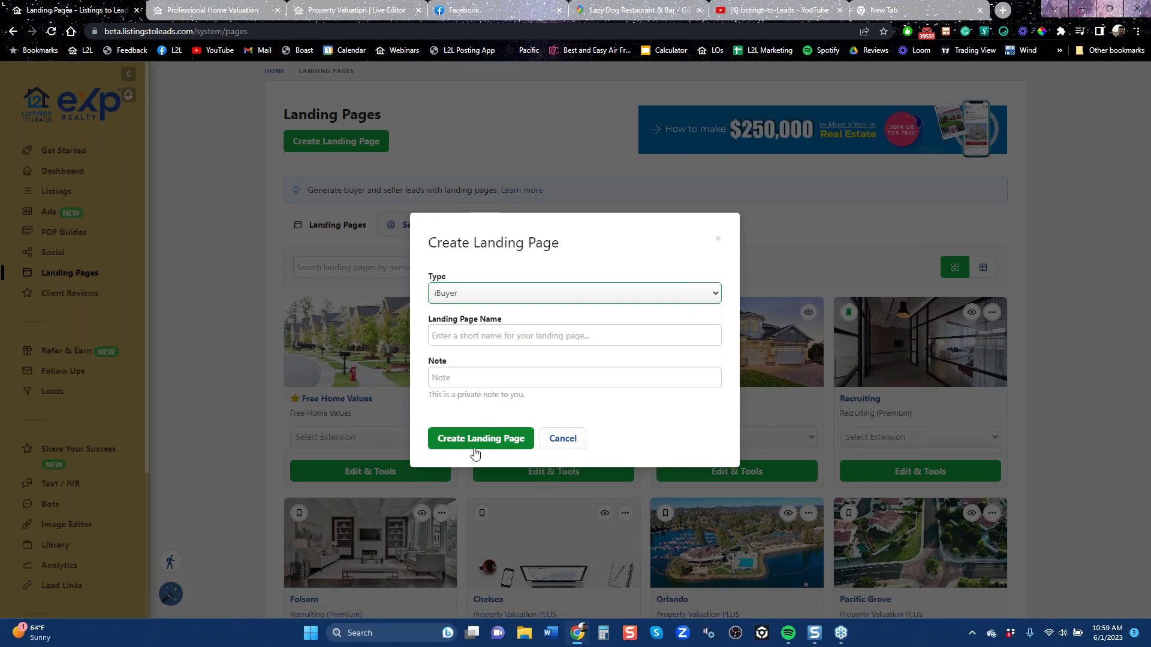
click(718, 241)
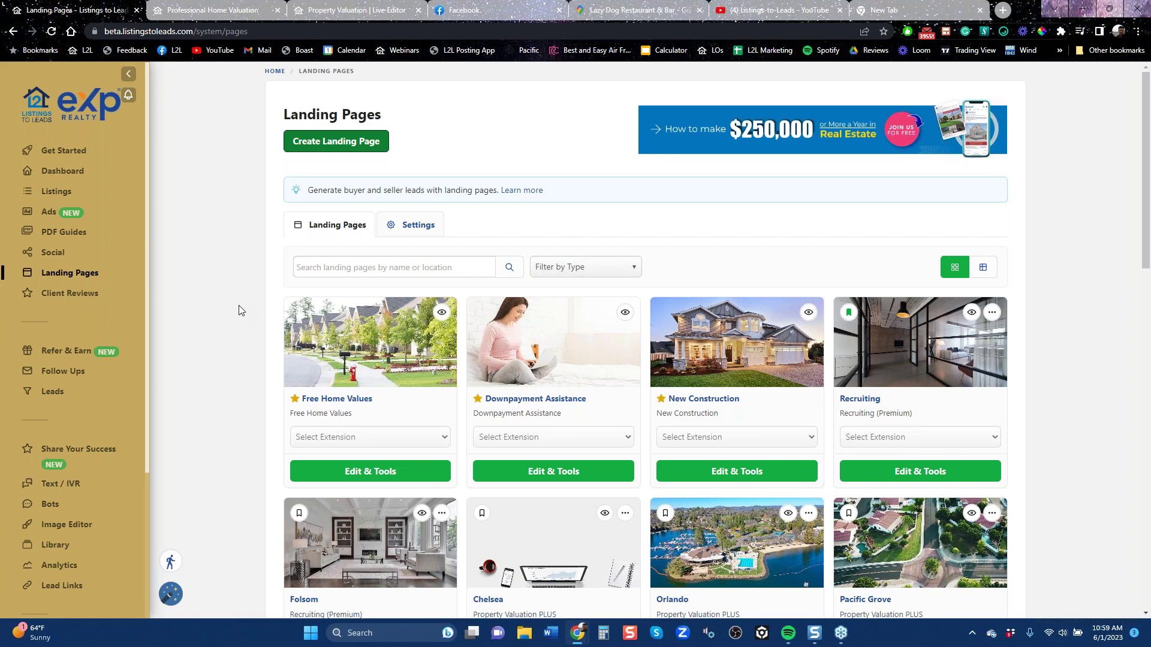
- View the Pacific Grove home valuation page again, then open the PDF Guides library in Listings to Leads
click(242, 11)
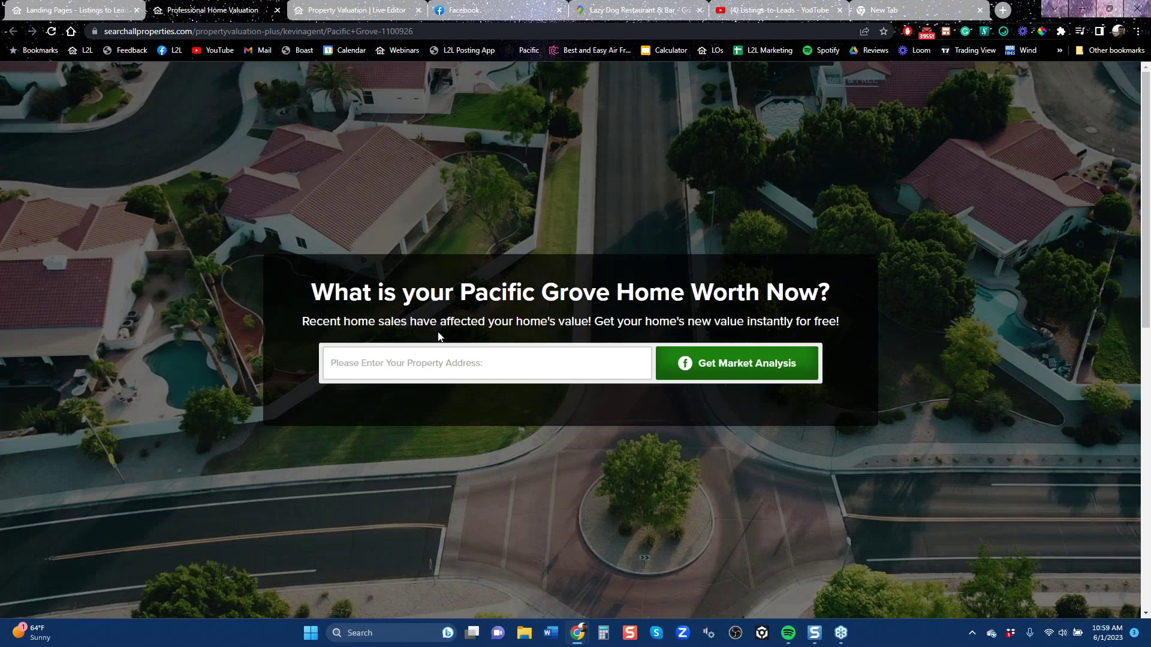
click(90, 14)
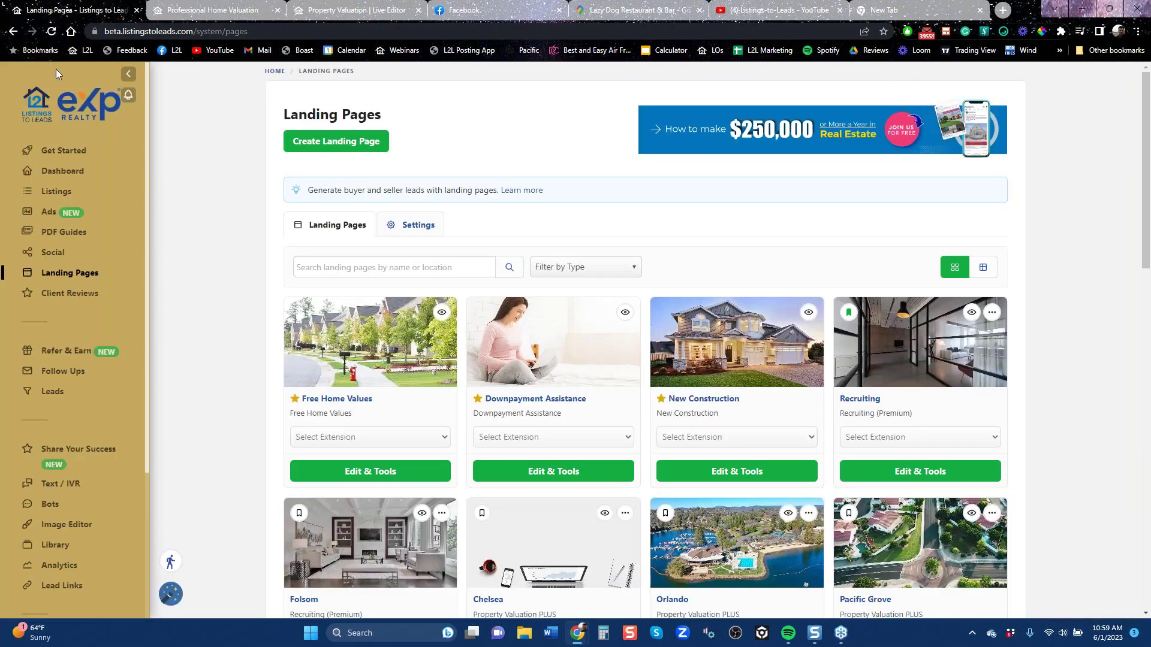
click(61, 234)
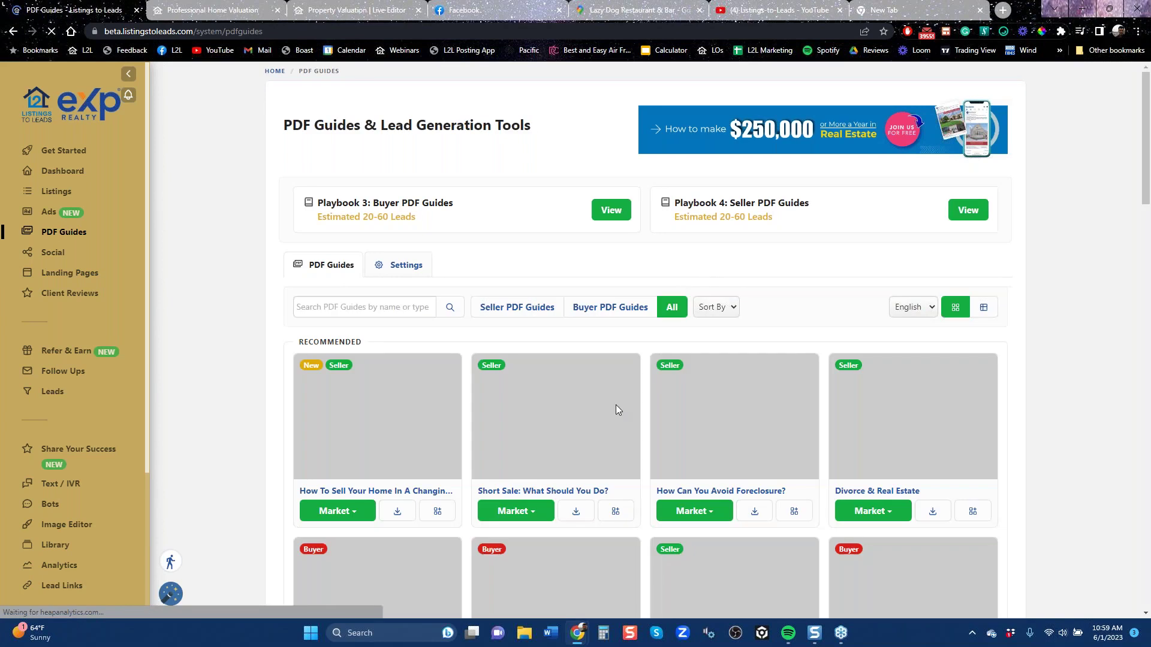
- Filter the PDF guides library to seller guides and look through the recommended and full lists of guides
click(517, 307)
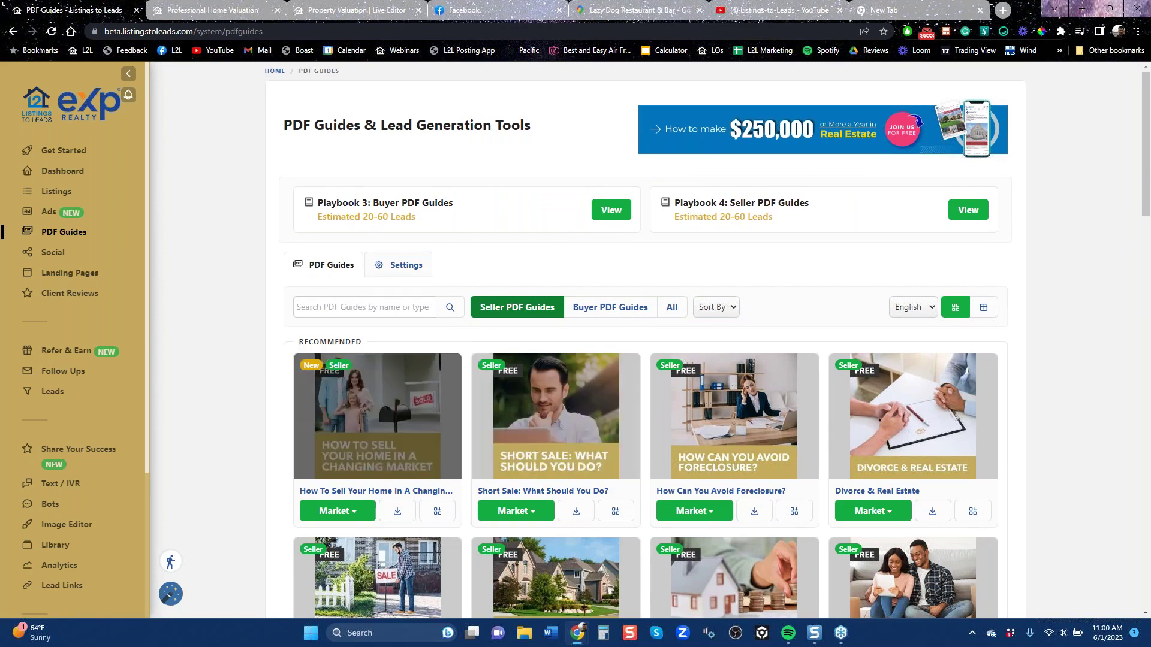
scroll(222, 380, down, 10)
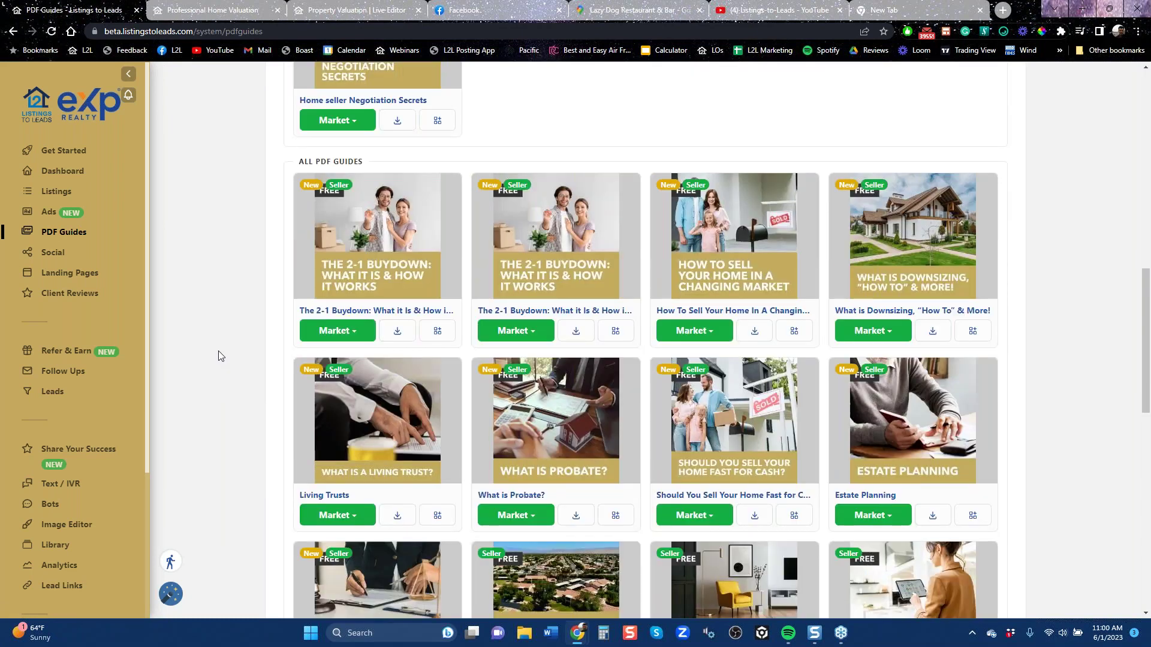
scroll(219, 336, down, 7)
scroll(220, 330, up, 7)
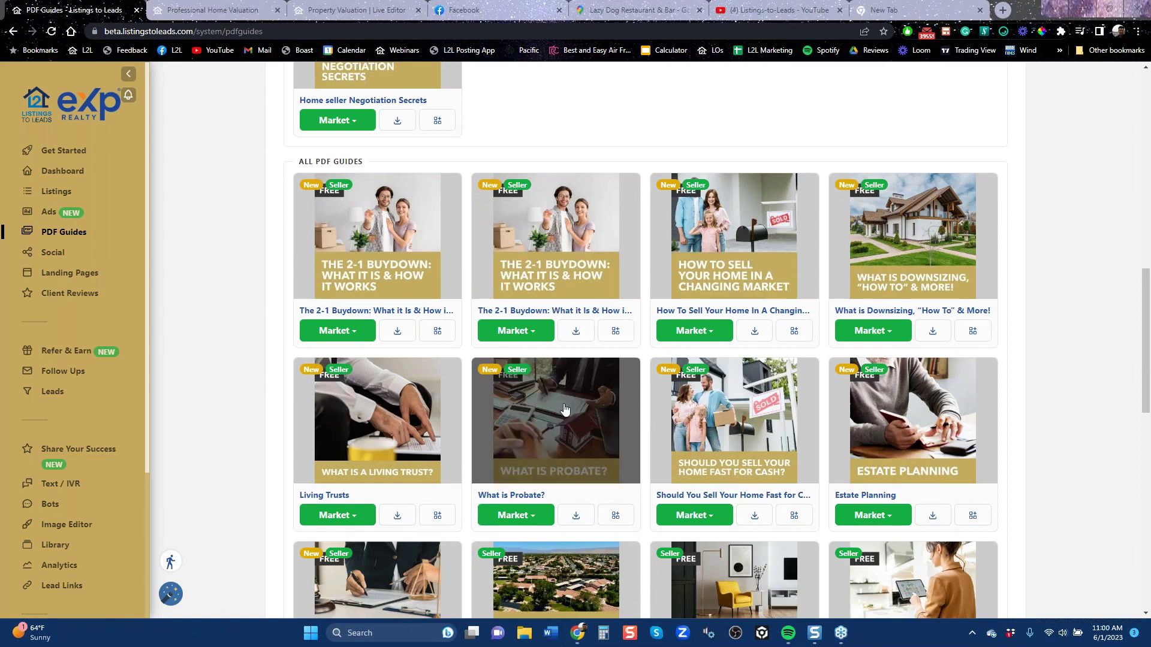
scroll(564, 409, down, 6)
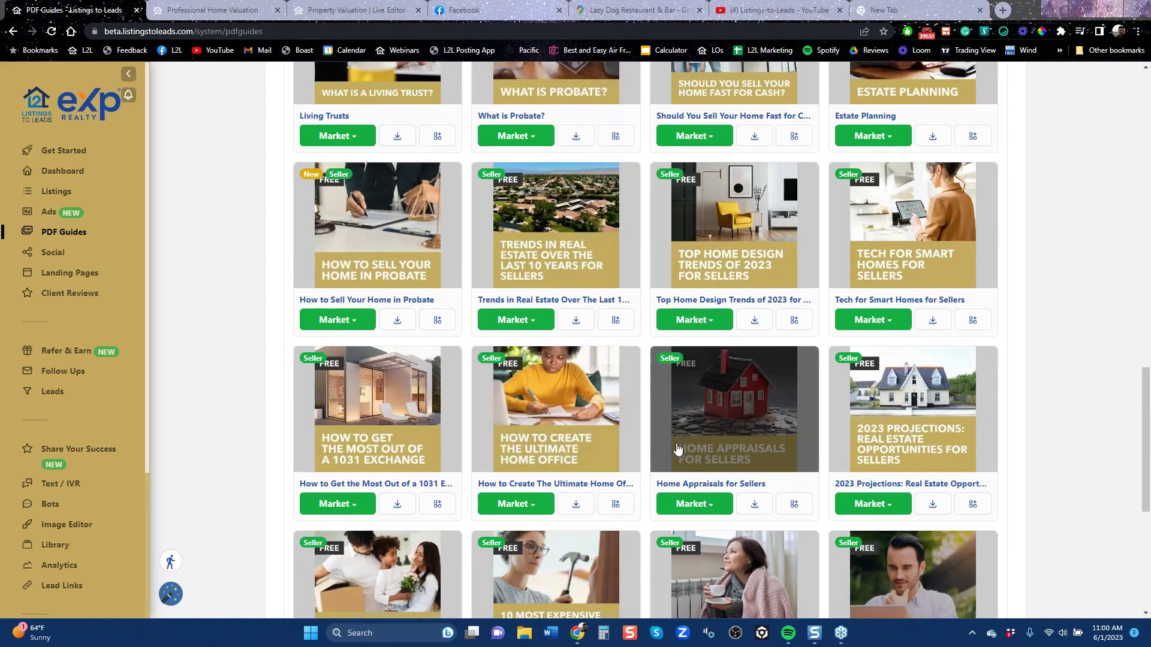
scroll(677, 450, up, 3)
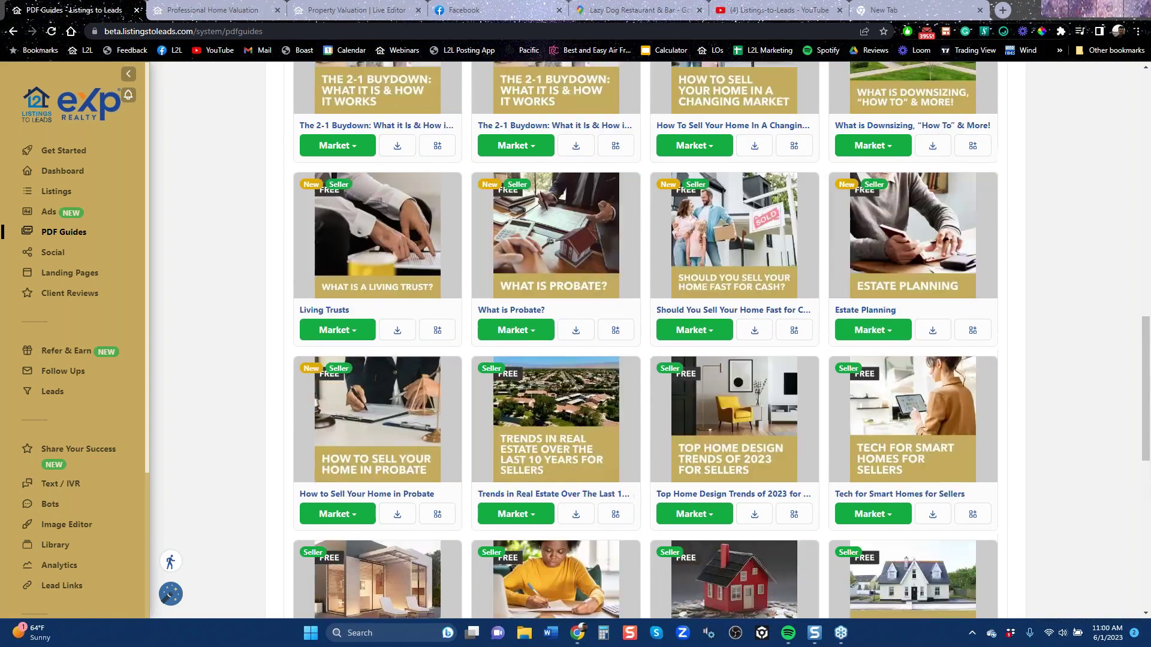
scroll(876, 270, up, 8)
scroll(876, 270, down, 5)
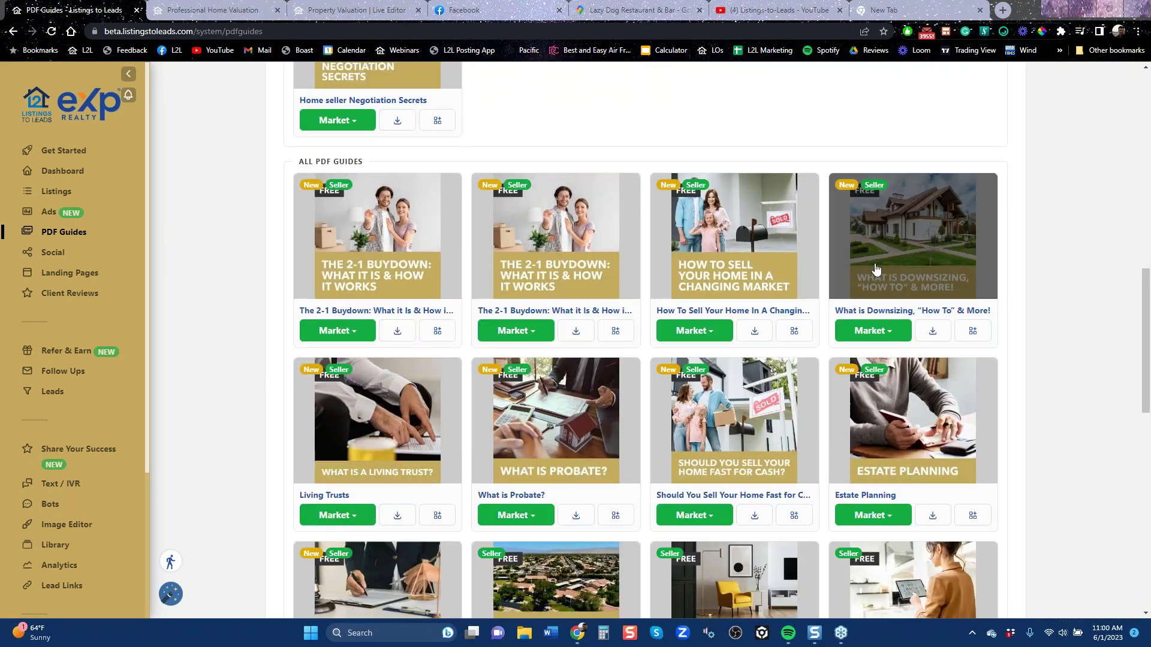
- Start a Google PDF guide ad from the Ads page using the seller guide Estate Planning
click(49, 215)
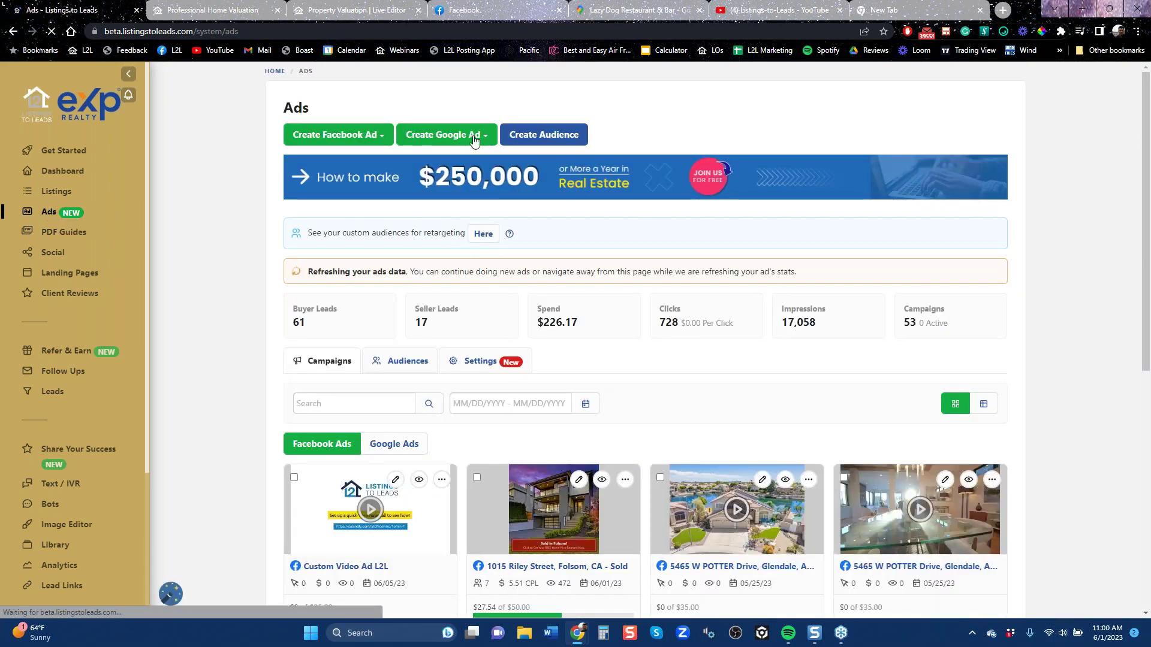
click(447, 136)
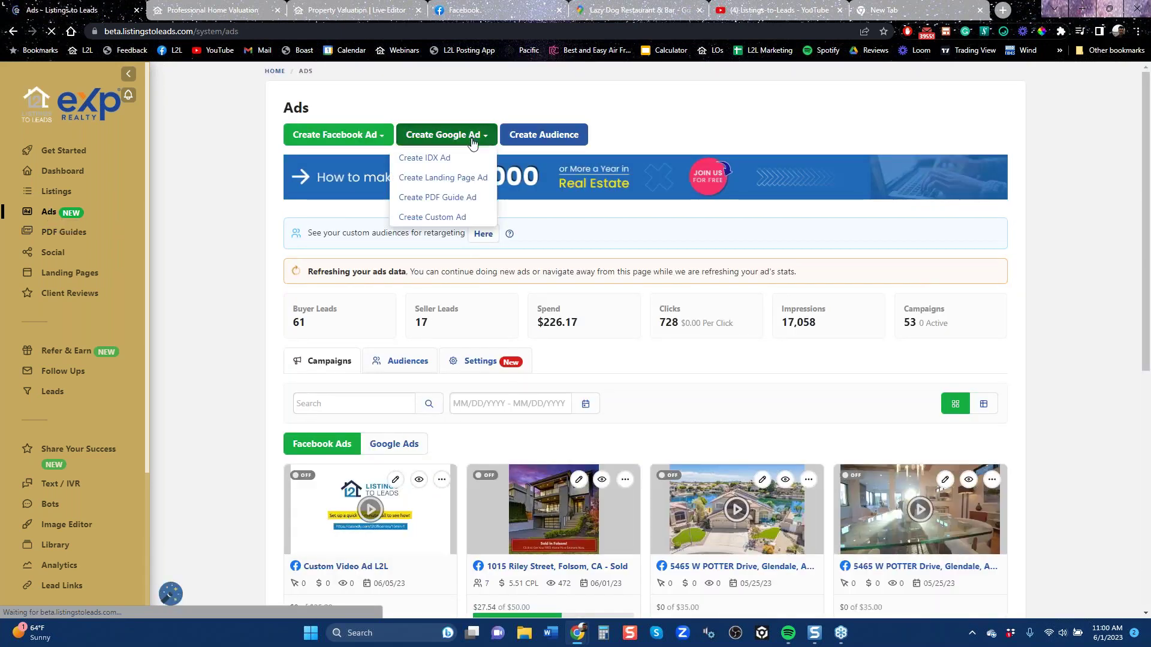
click(441, 200)
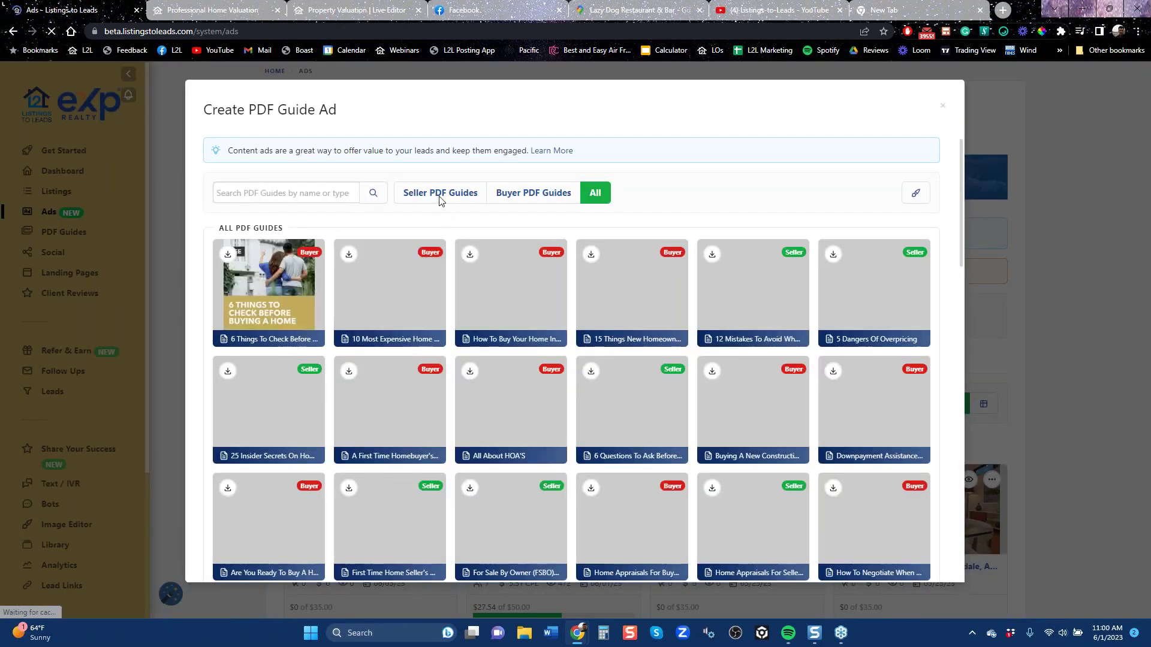
click(440, 193)
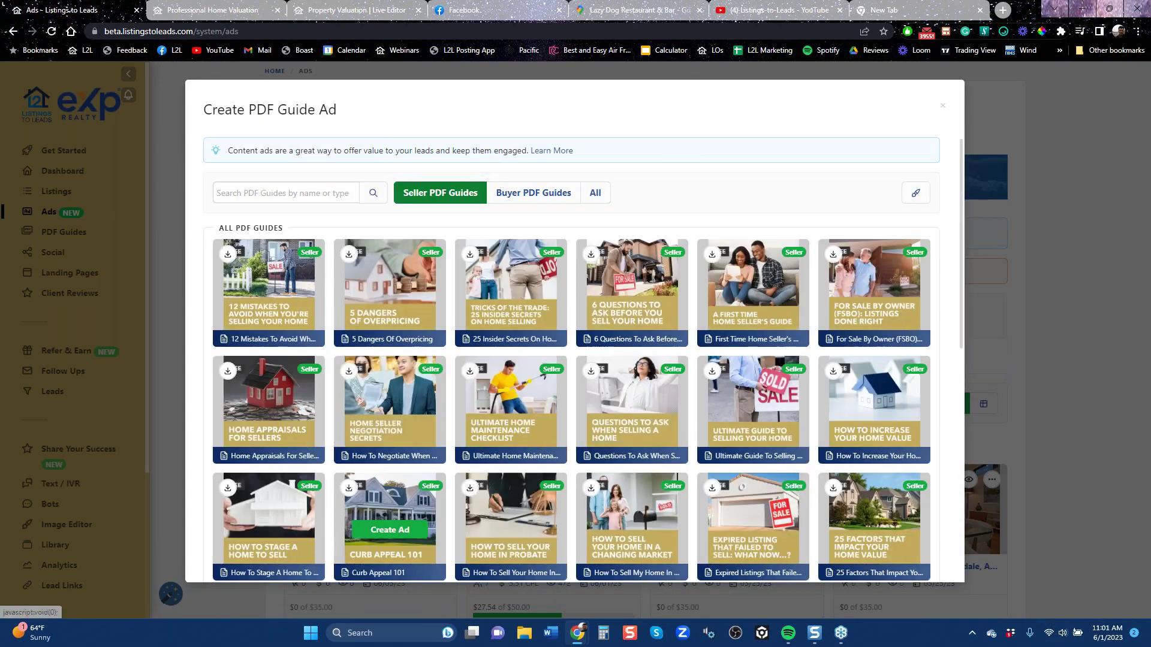
scroll(636, 449, down, 6)
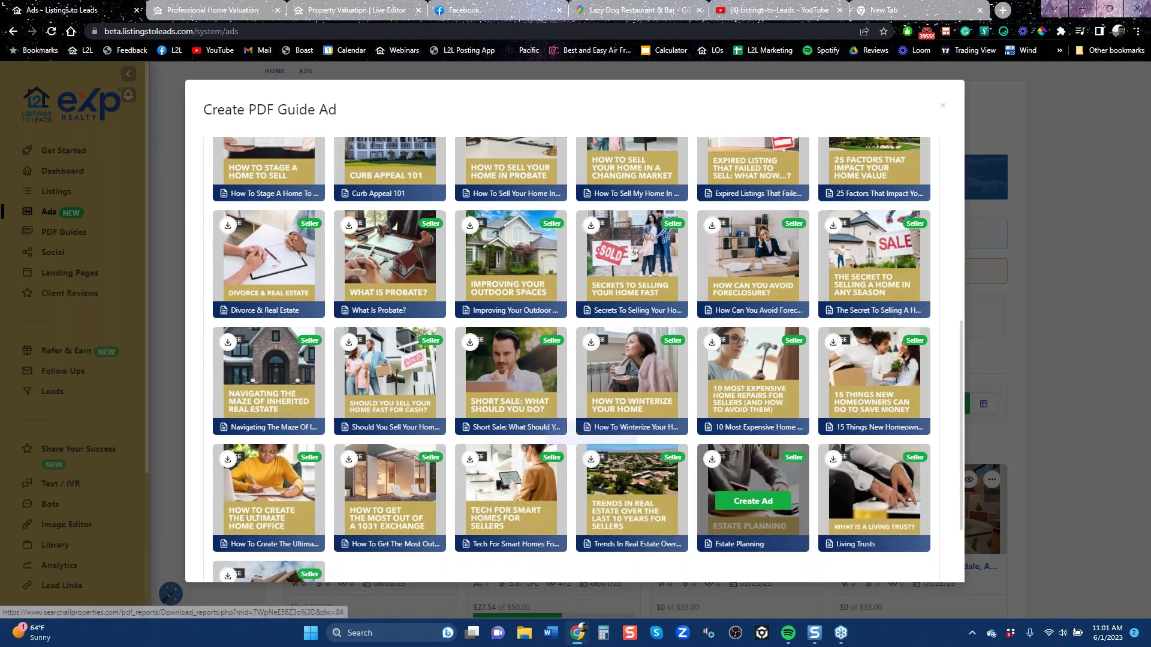
scroll(755, 491, down, 2)
mouse_move(756, 371)
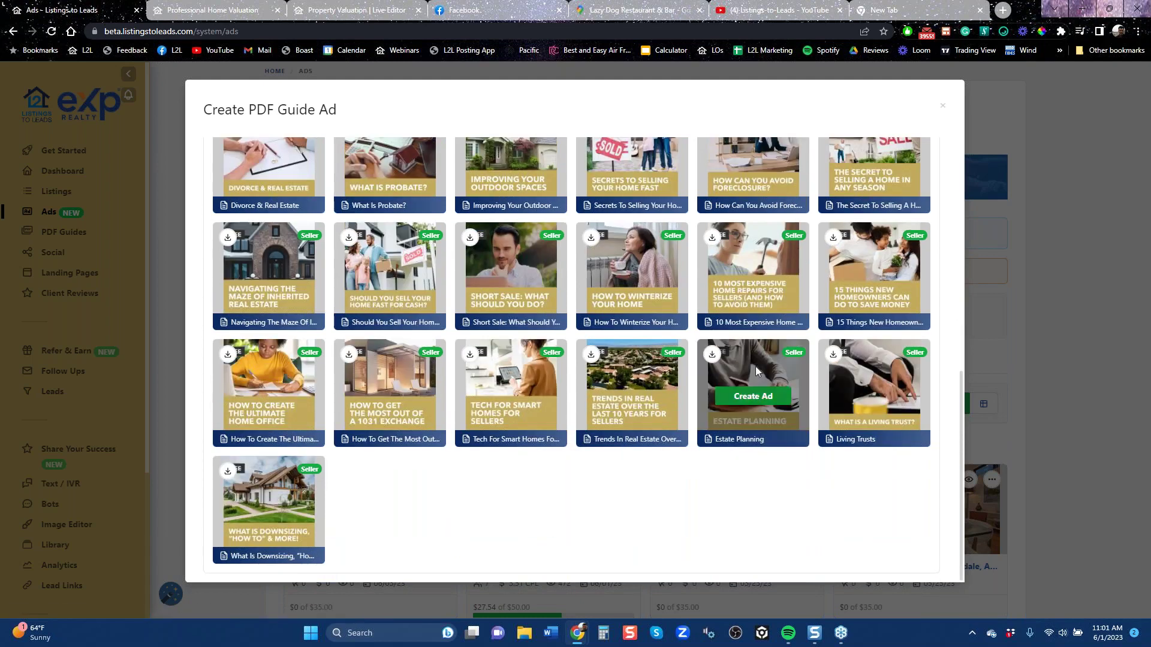
click(758, 397)
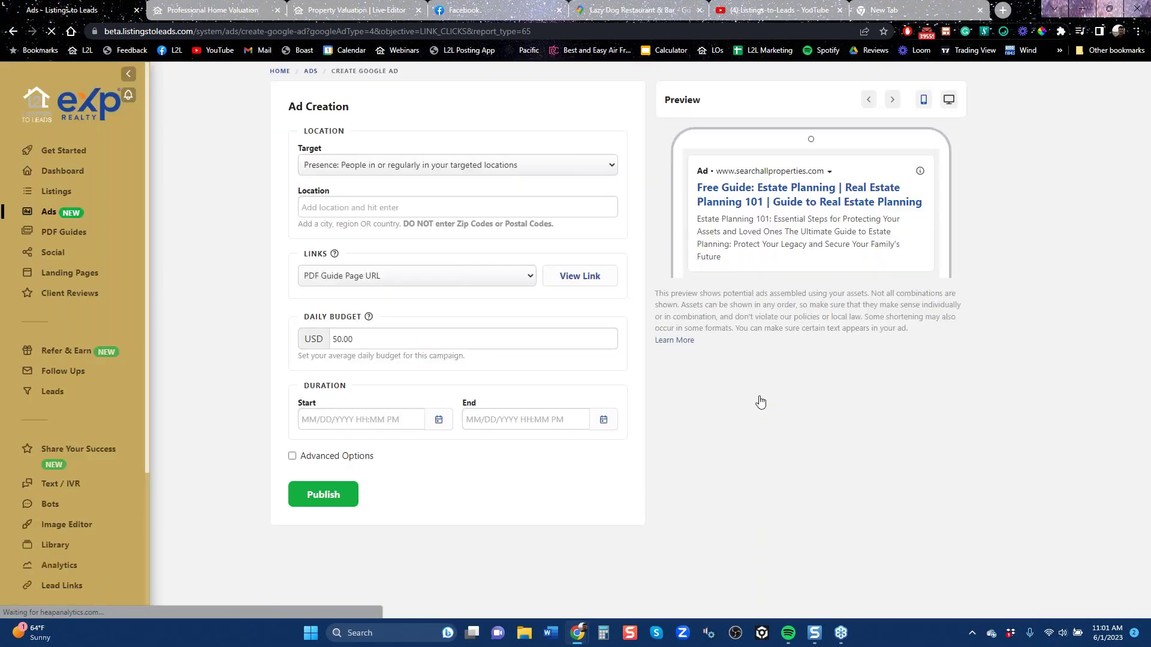
- Set the ad's target location to the city of Lafayette, California, United States
click(416, 206)
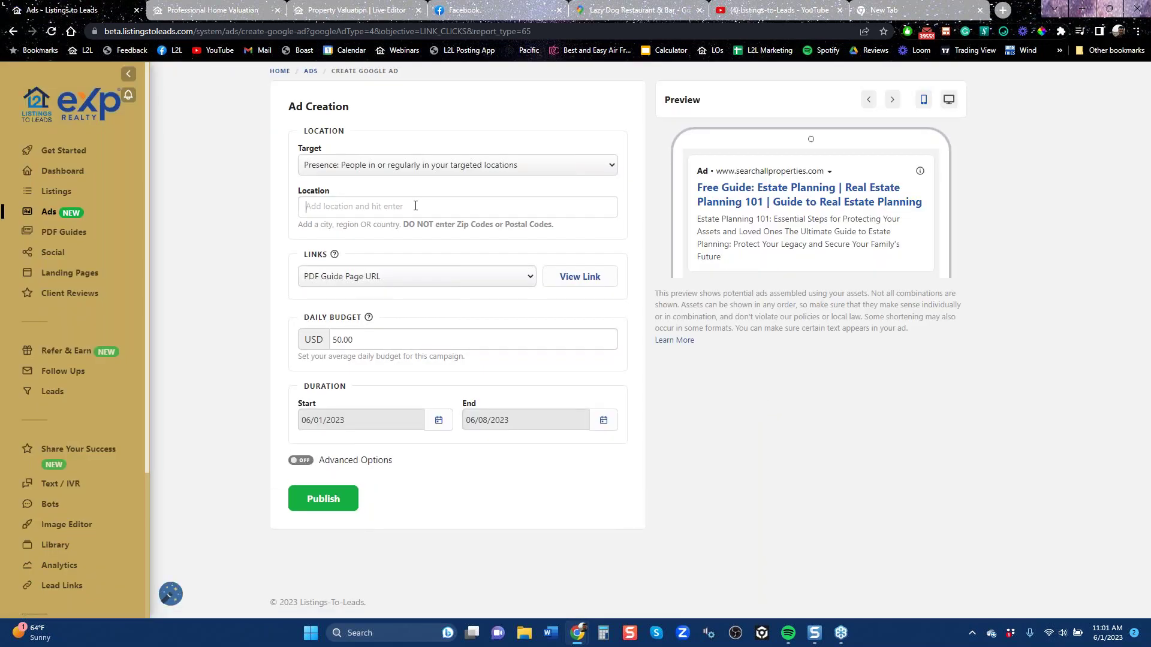
text(lafayett)
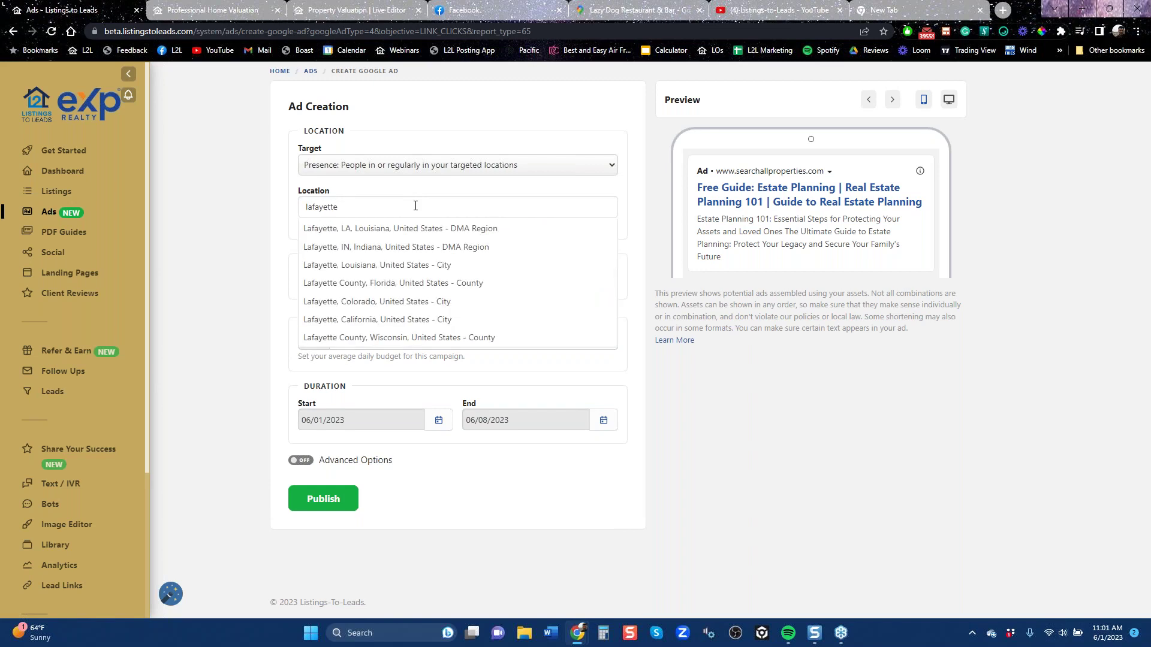
text(e)
key(Down)
key(Down)
key(Down)
key(Down)
key(Down)
key(Down)
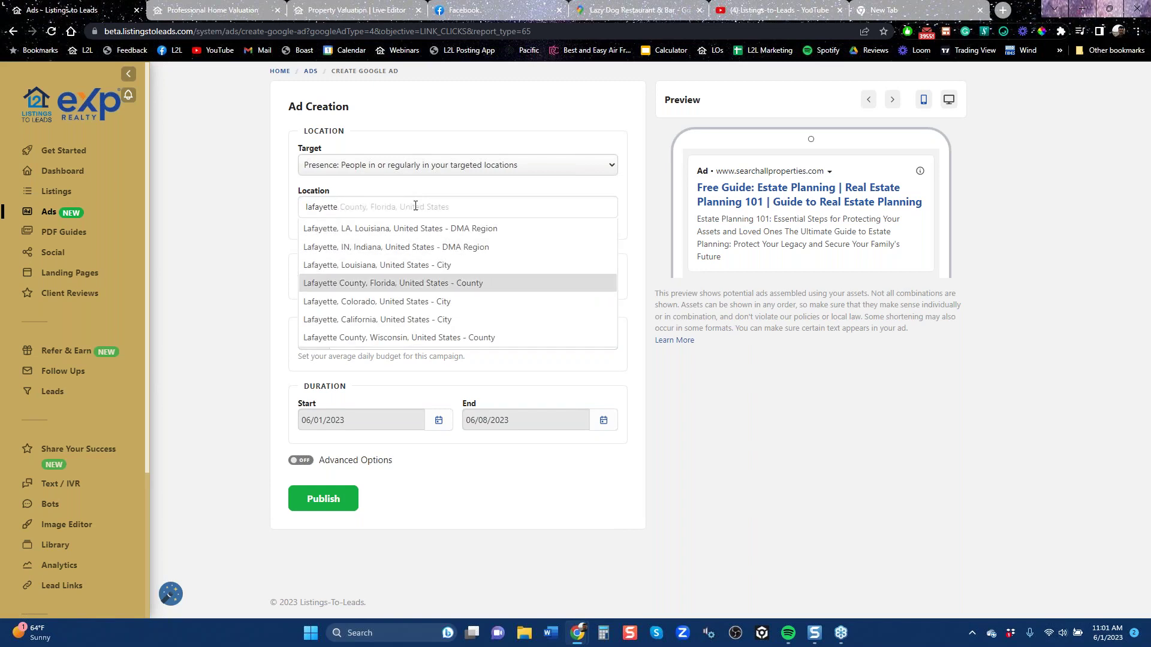
key(Return)
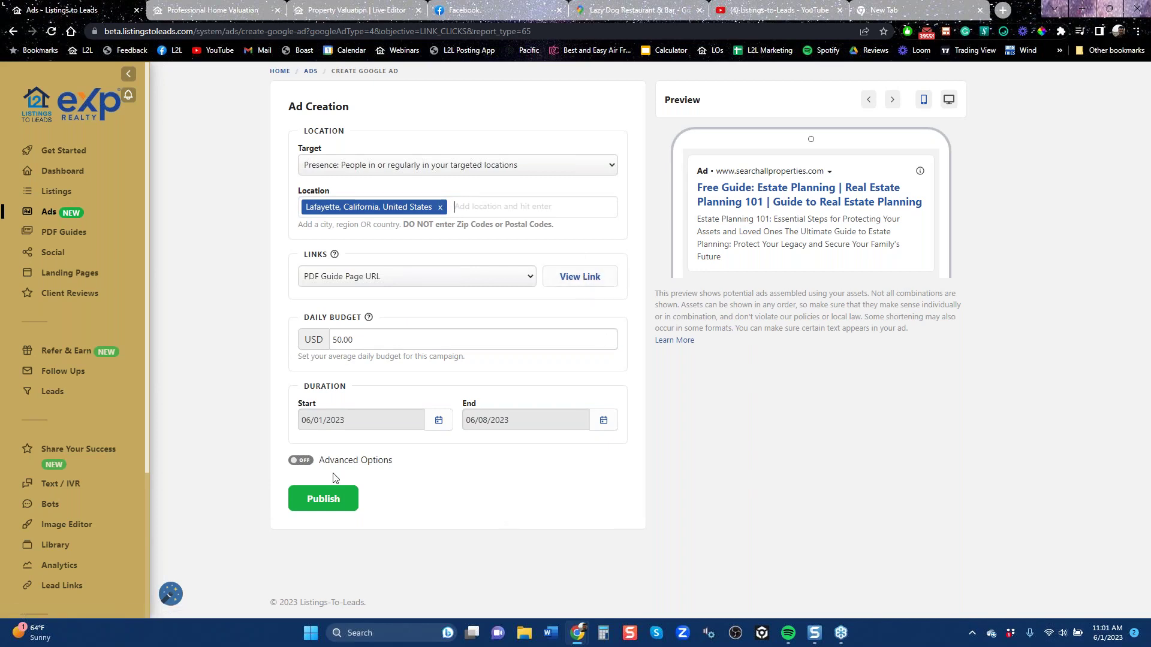
- Turn on the ad's advanced options, review the keywords and add 401k and retirement at the start of the list
click(303, 461)
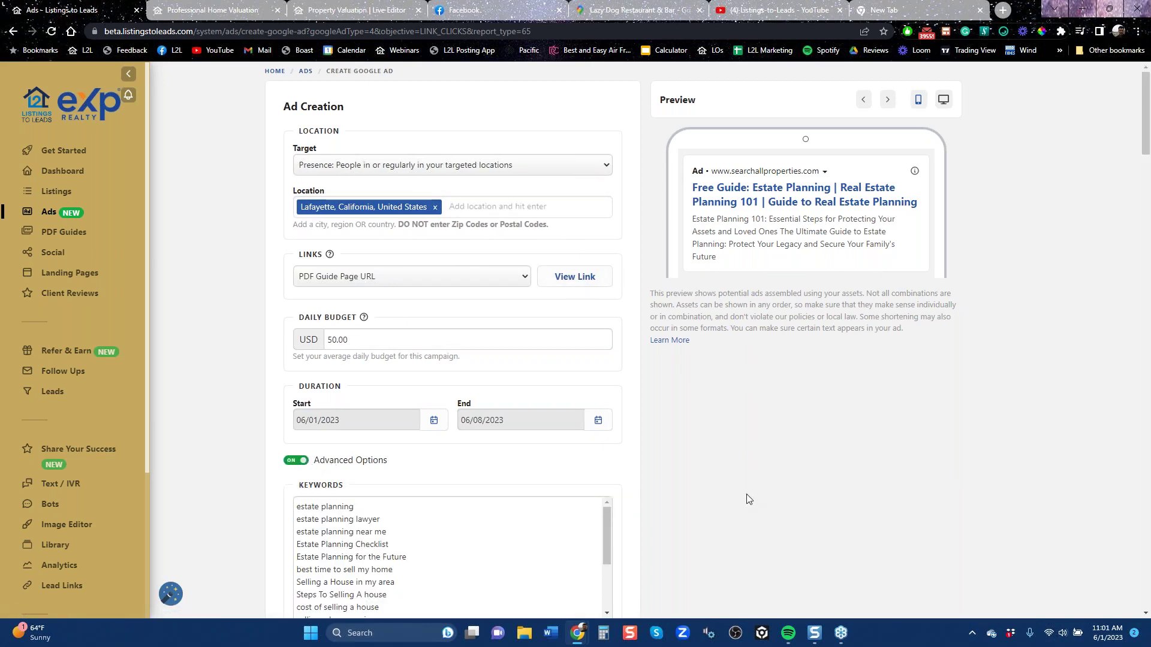
scroll(660, 489, down, 6)
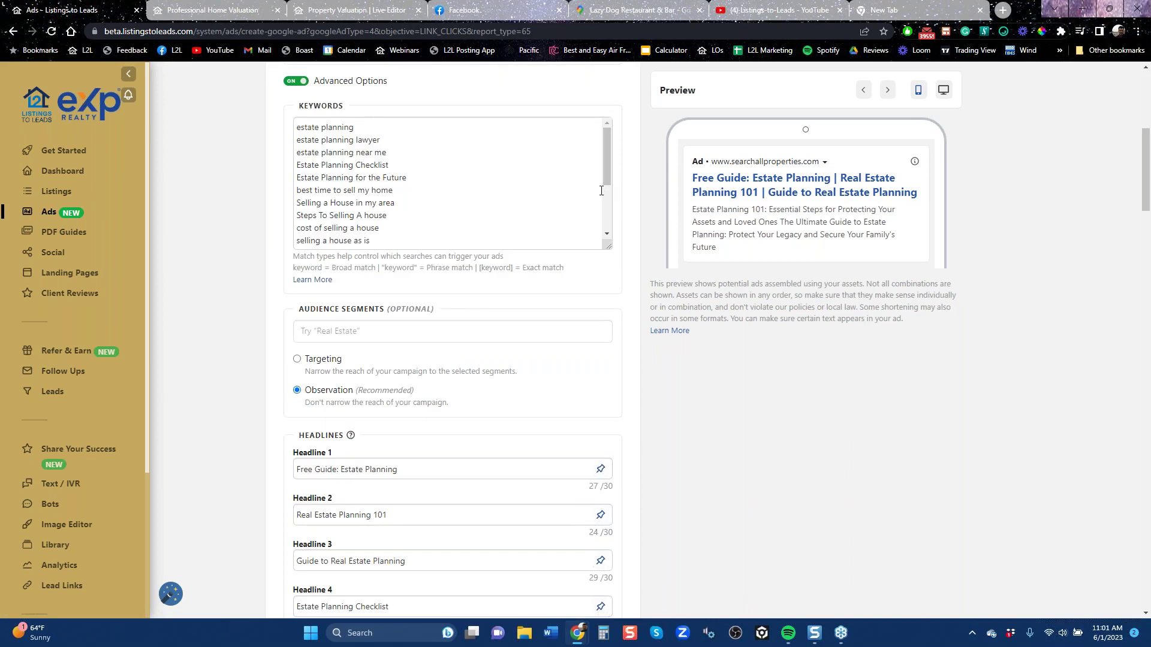
click(607, 198)
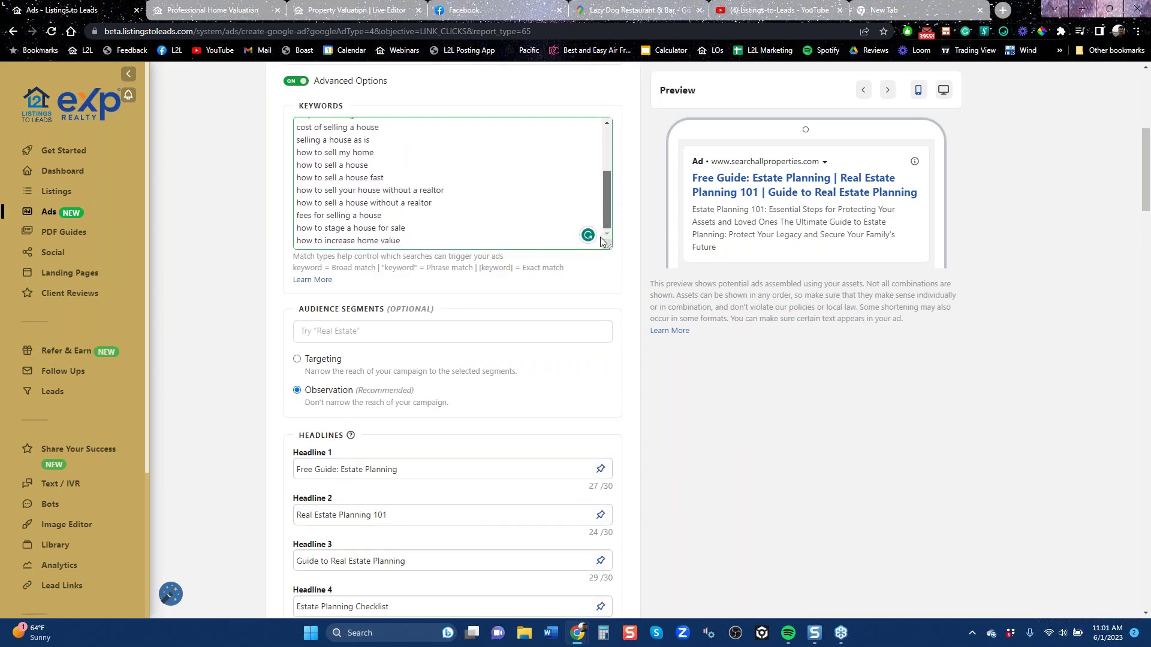
click(606, 138)
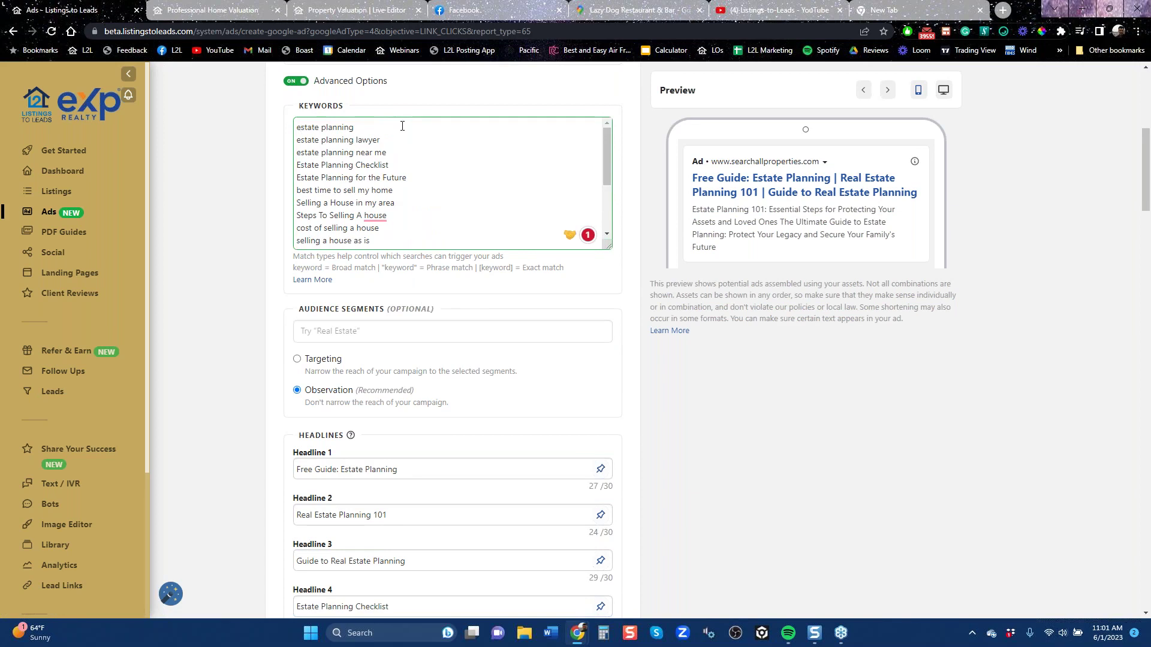
text(401k)
key(Return)
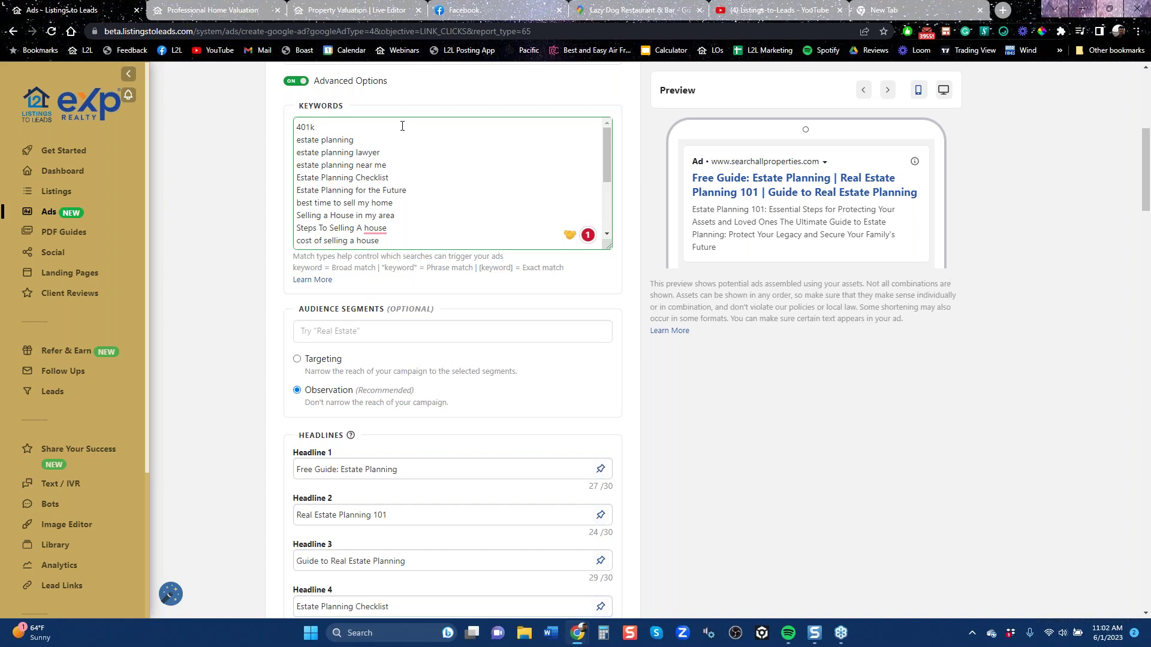
text(retirement)
key(Return)
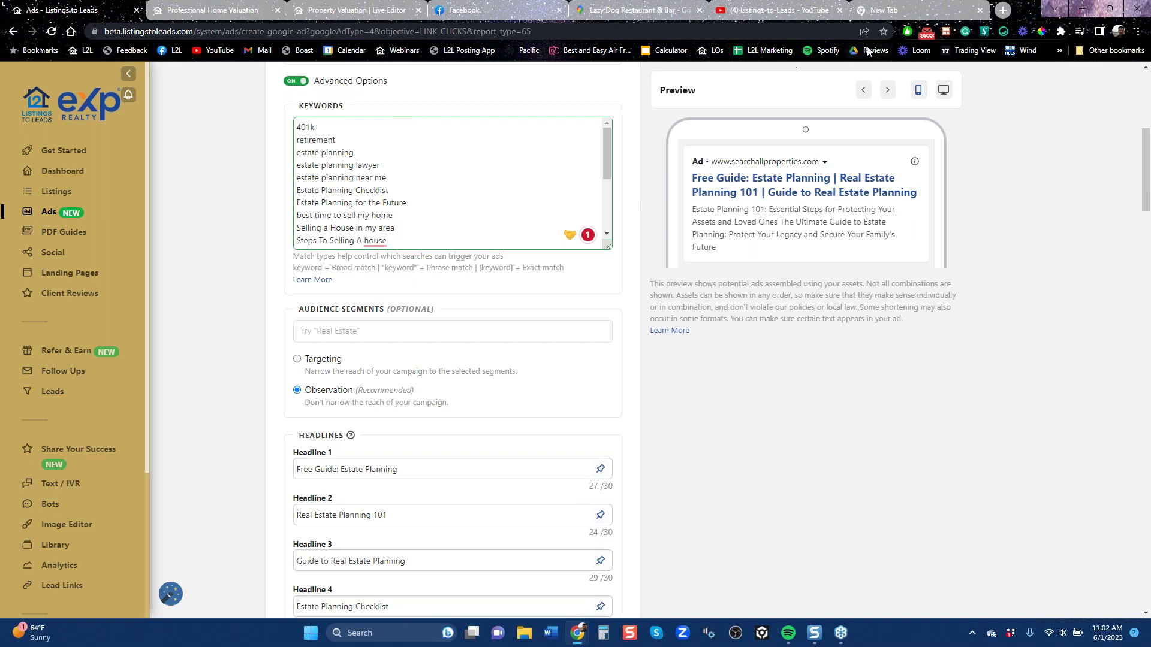
- Open Virtuance's article "Top Real Estate SEO Keywords for 2022" in the empty browser tab and select its web address
click(887, 9)
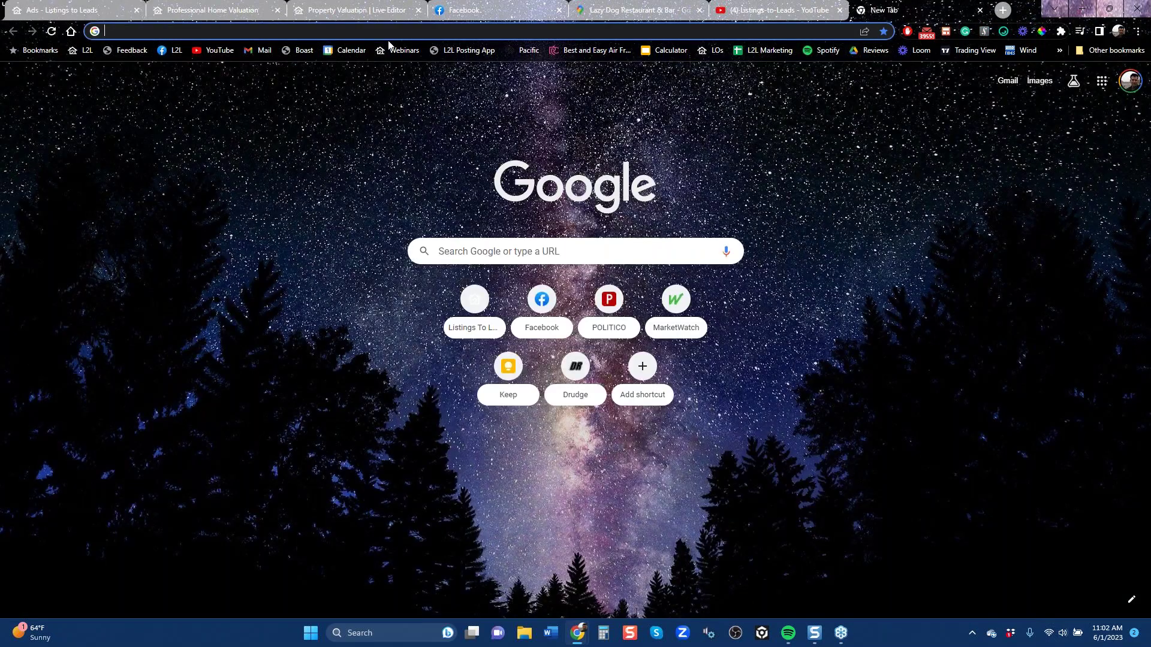
click(386, 48)
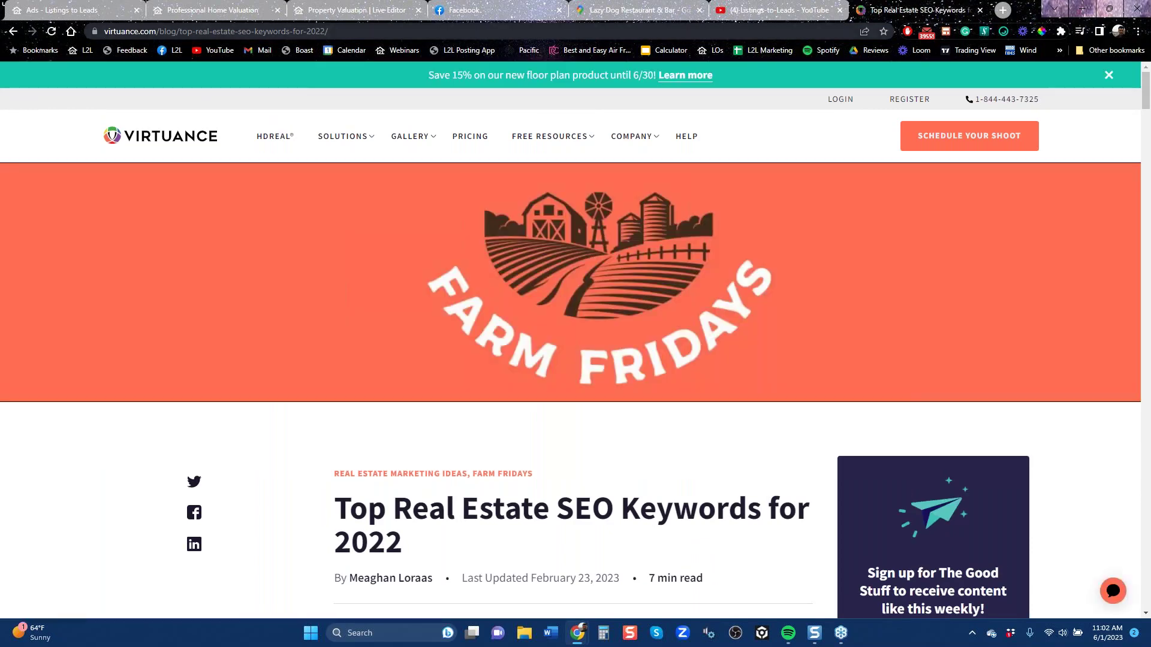
click(352, 31)
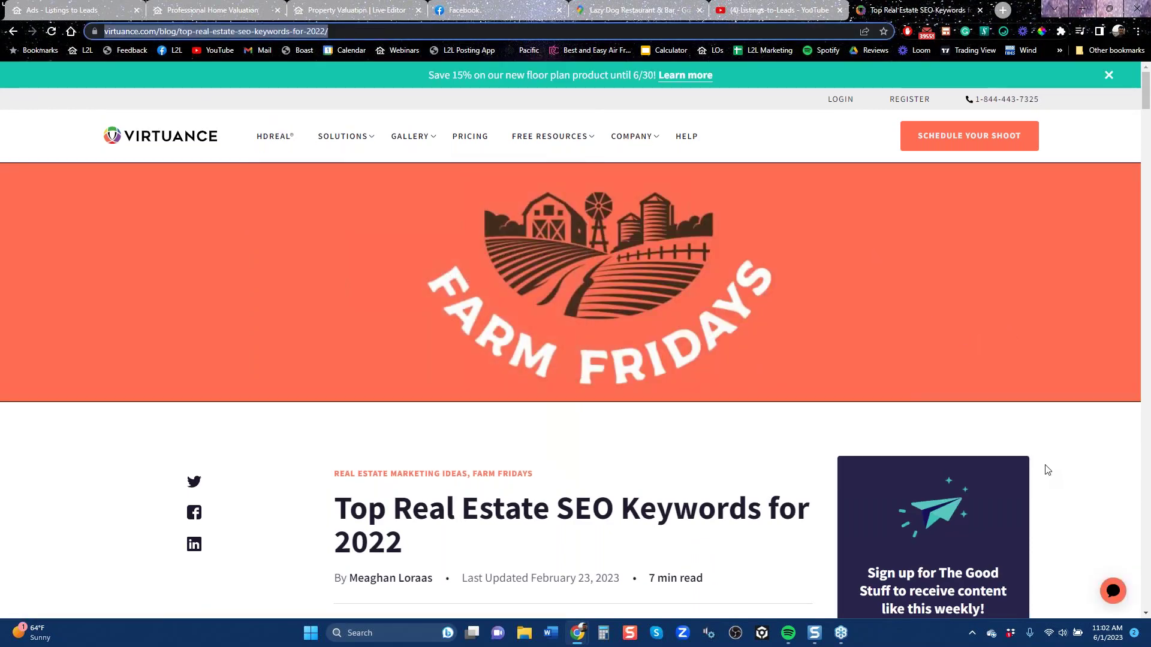
click(1043, 546)
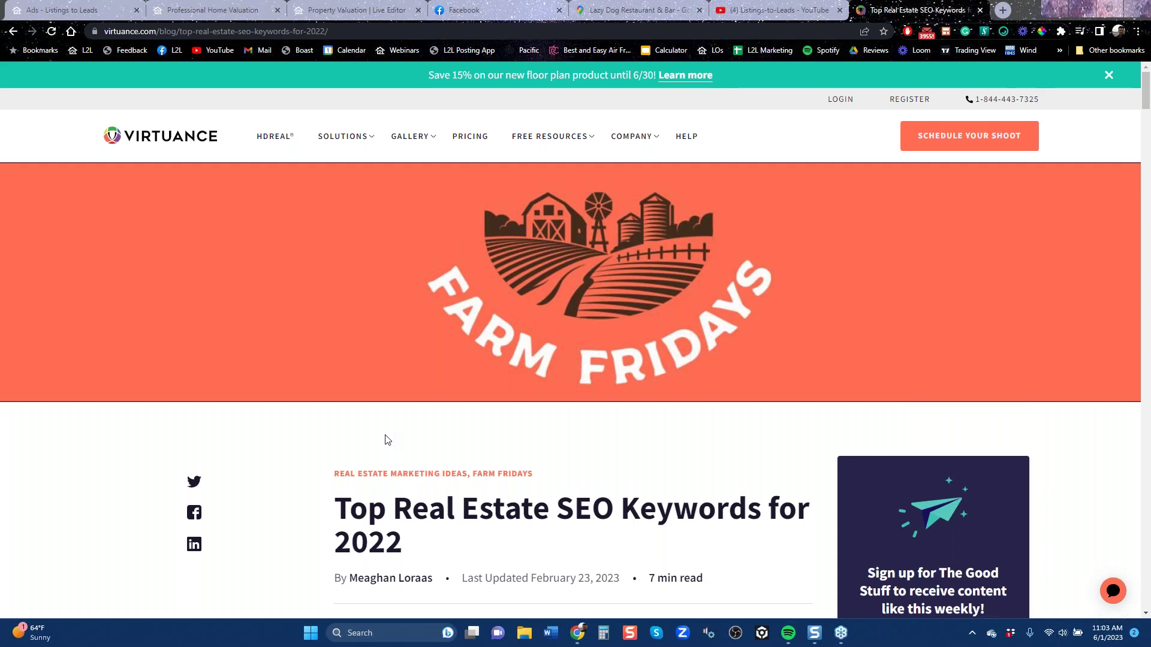
- Examine the article's lists of top real estate keywords for finding buyers and for finding sellers
scroll(385, 429, down, 1)
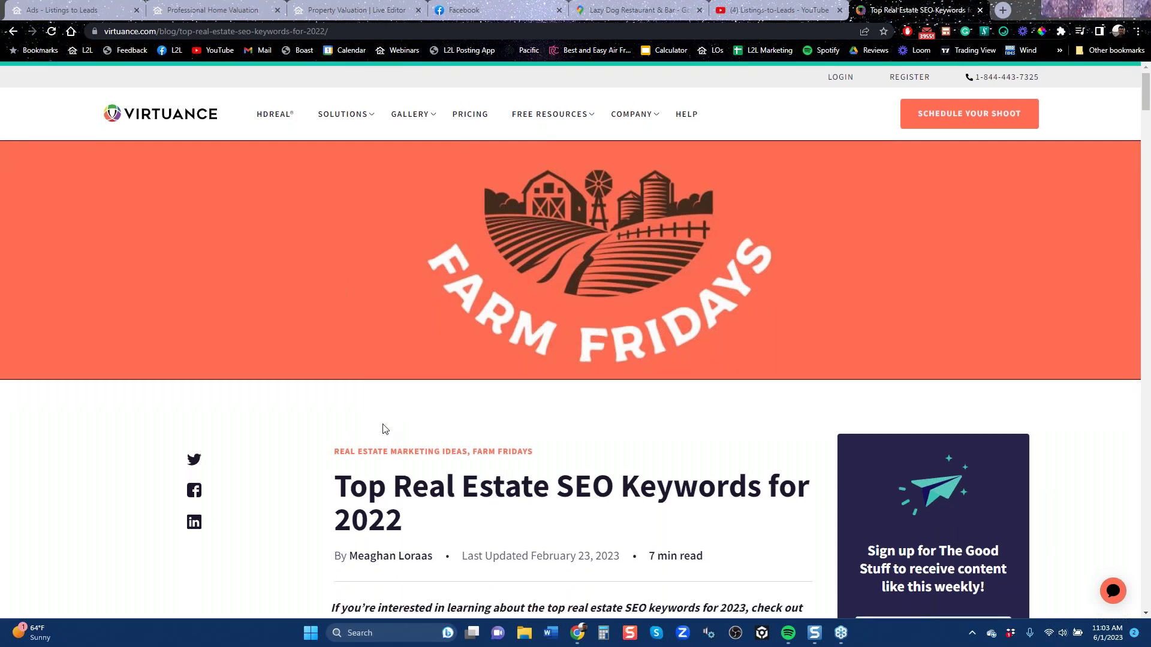
scroll(386, 429, down, 10)
scroll(256, 433, down, 6)
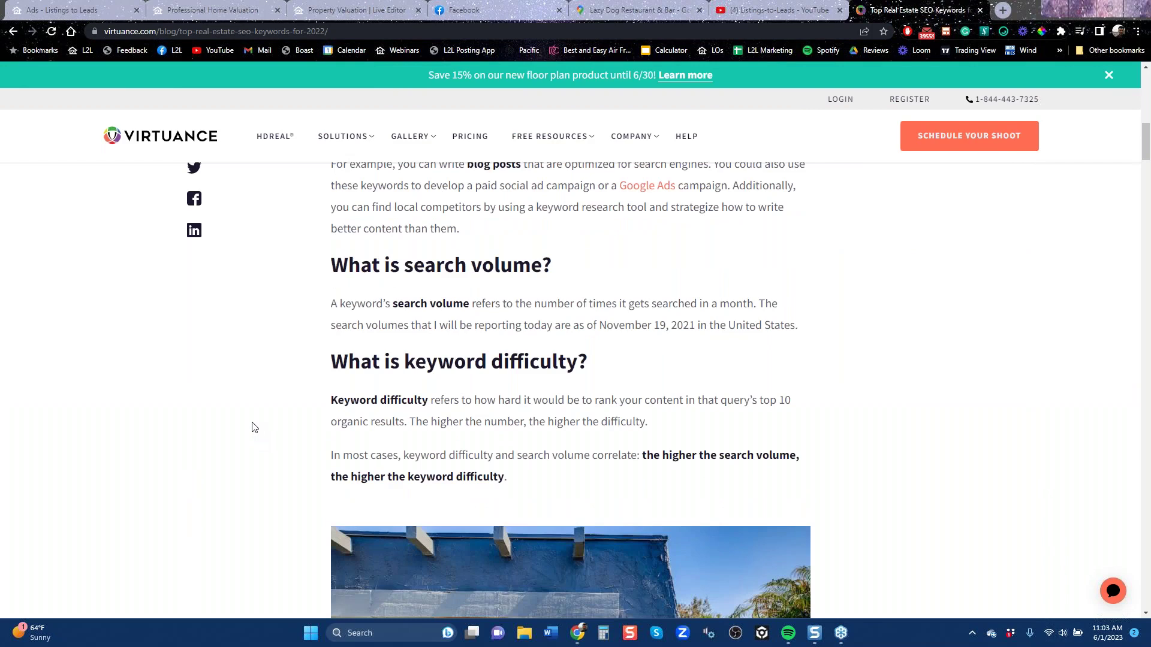
scroll(253, 427, down, 6)
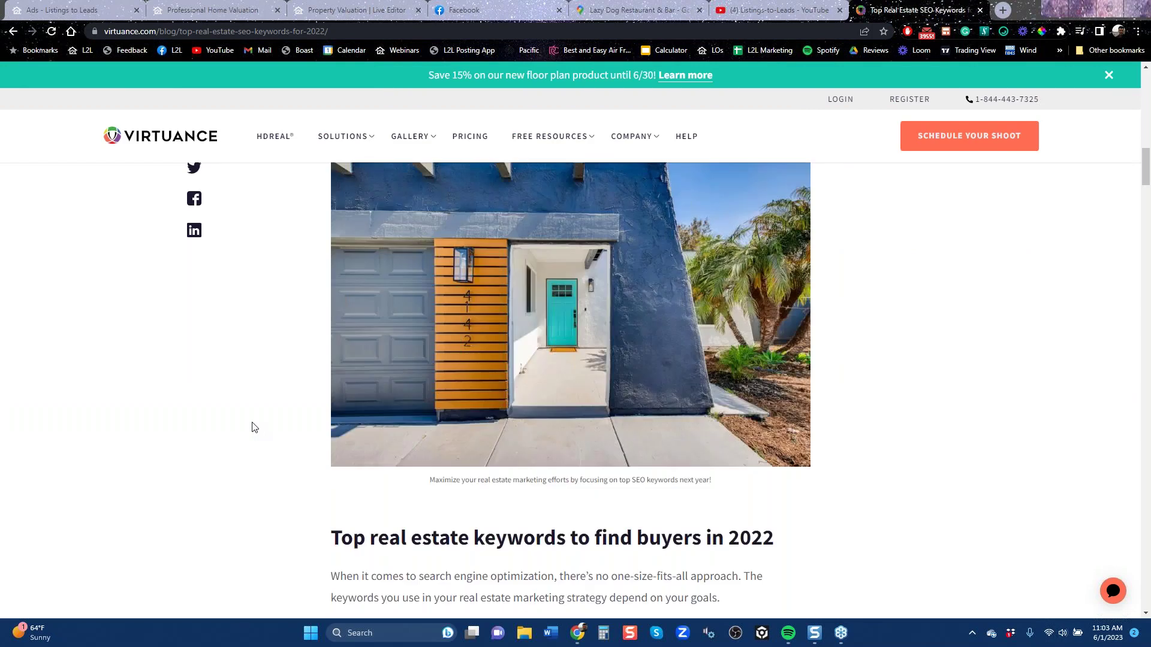
scroll(252, 427, down, 6)
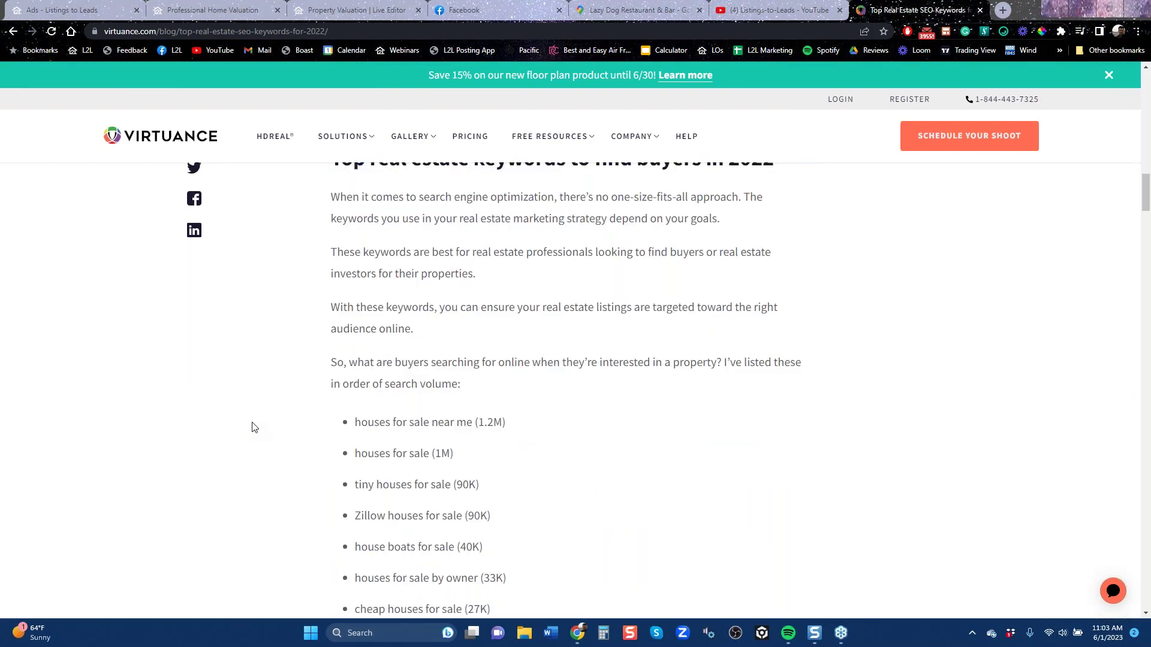
scroll(253, 427, up, 6)
scroll(270, 487, down, 6)
scroll(575, 510, down, 6)
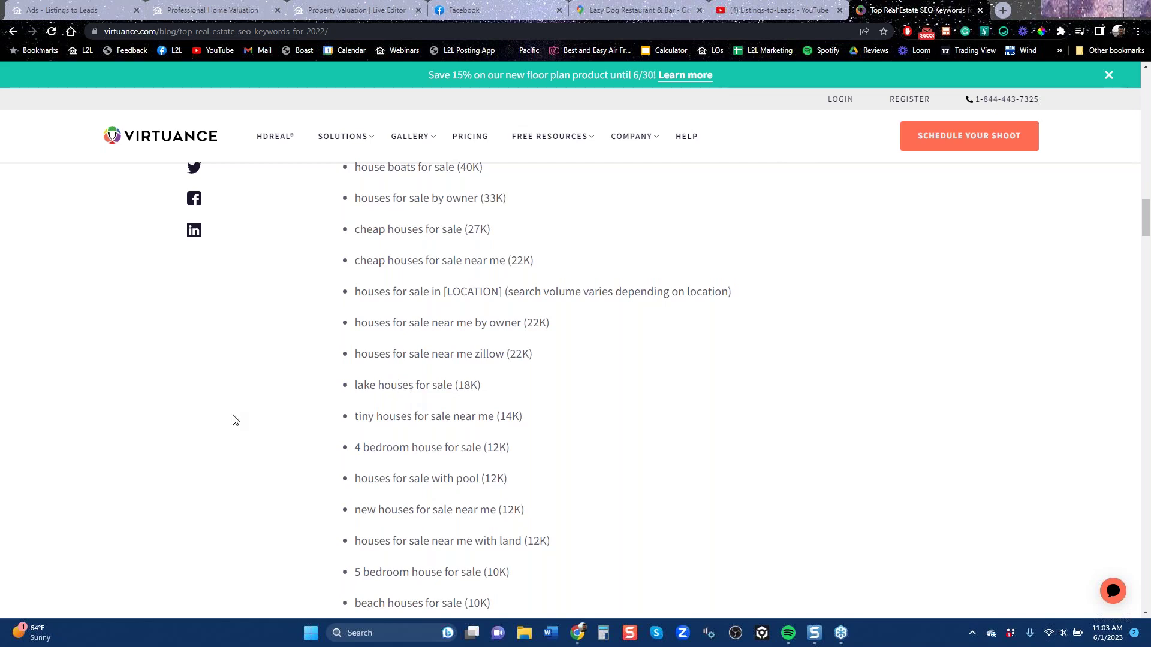
scroll(238, 420, up, 6)
scroll(238, 420, down, 12)
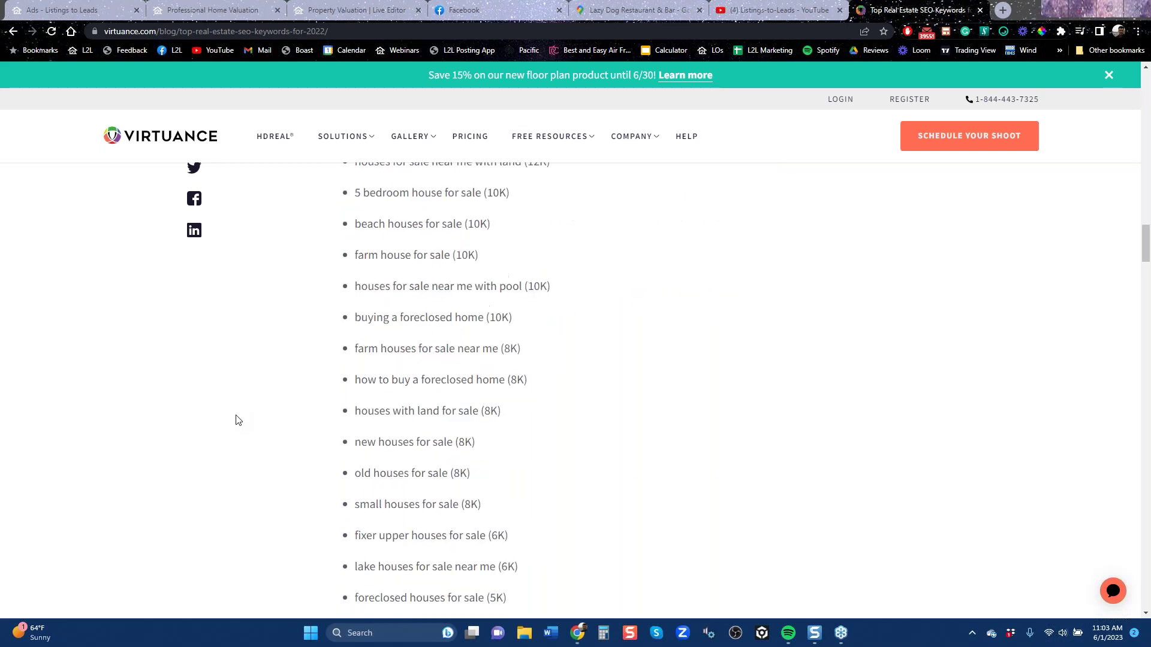
scroll(238, 420, down, 12)
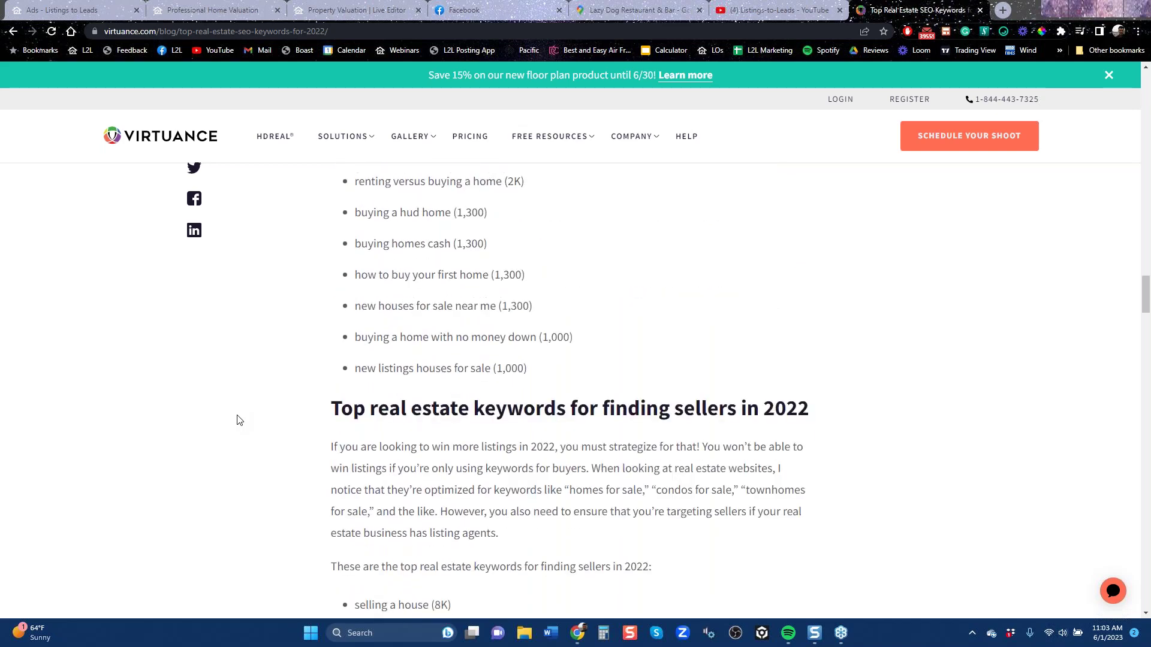
scroll(239, 420, down, 6)
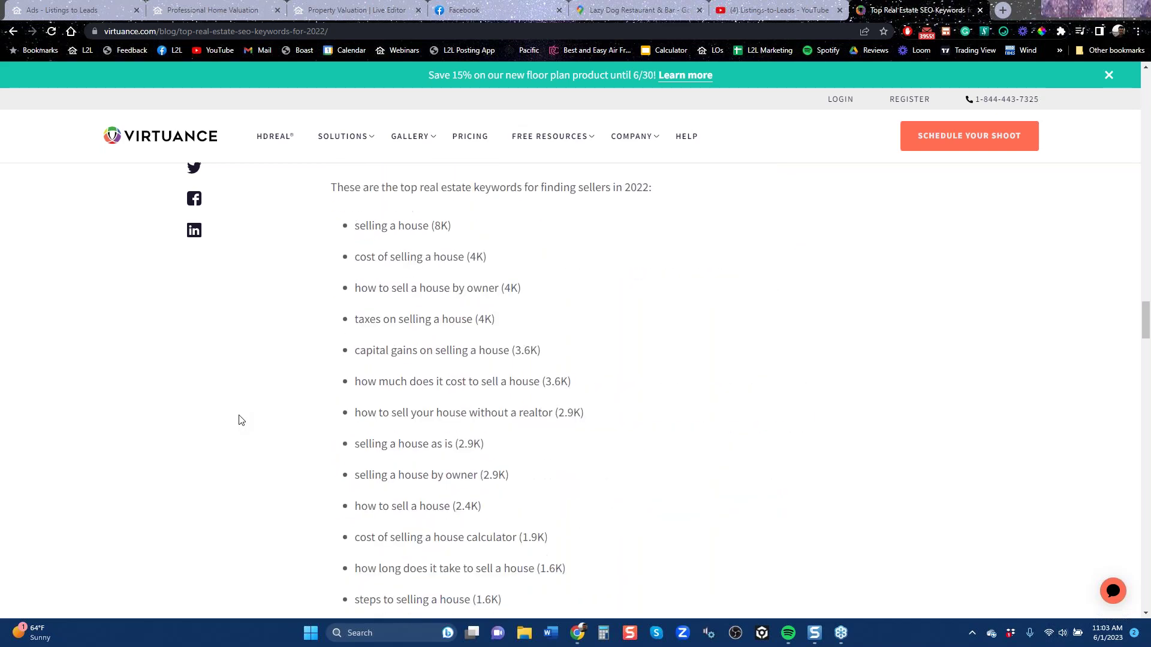